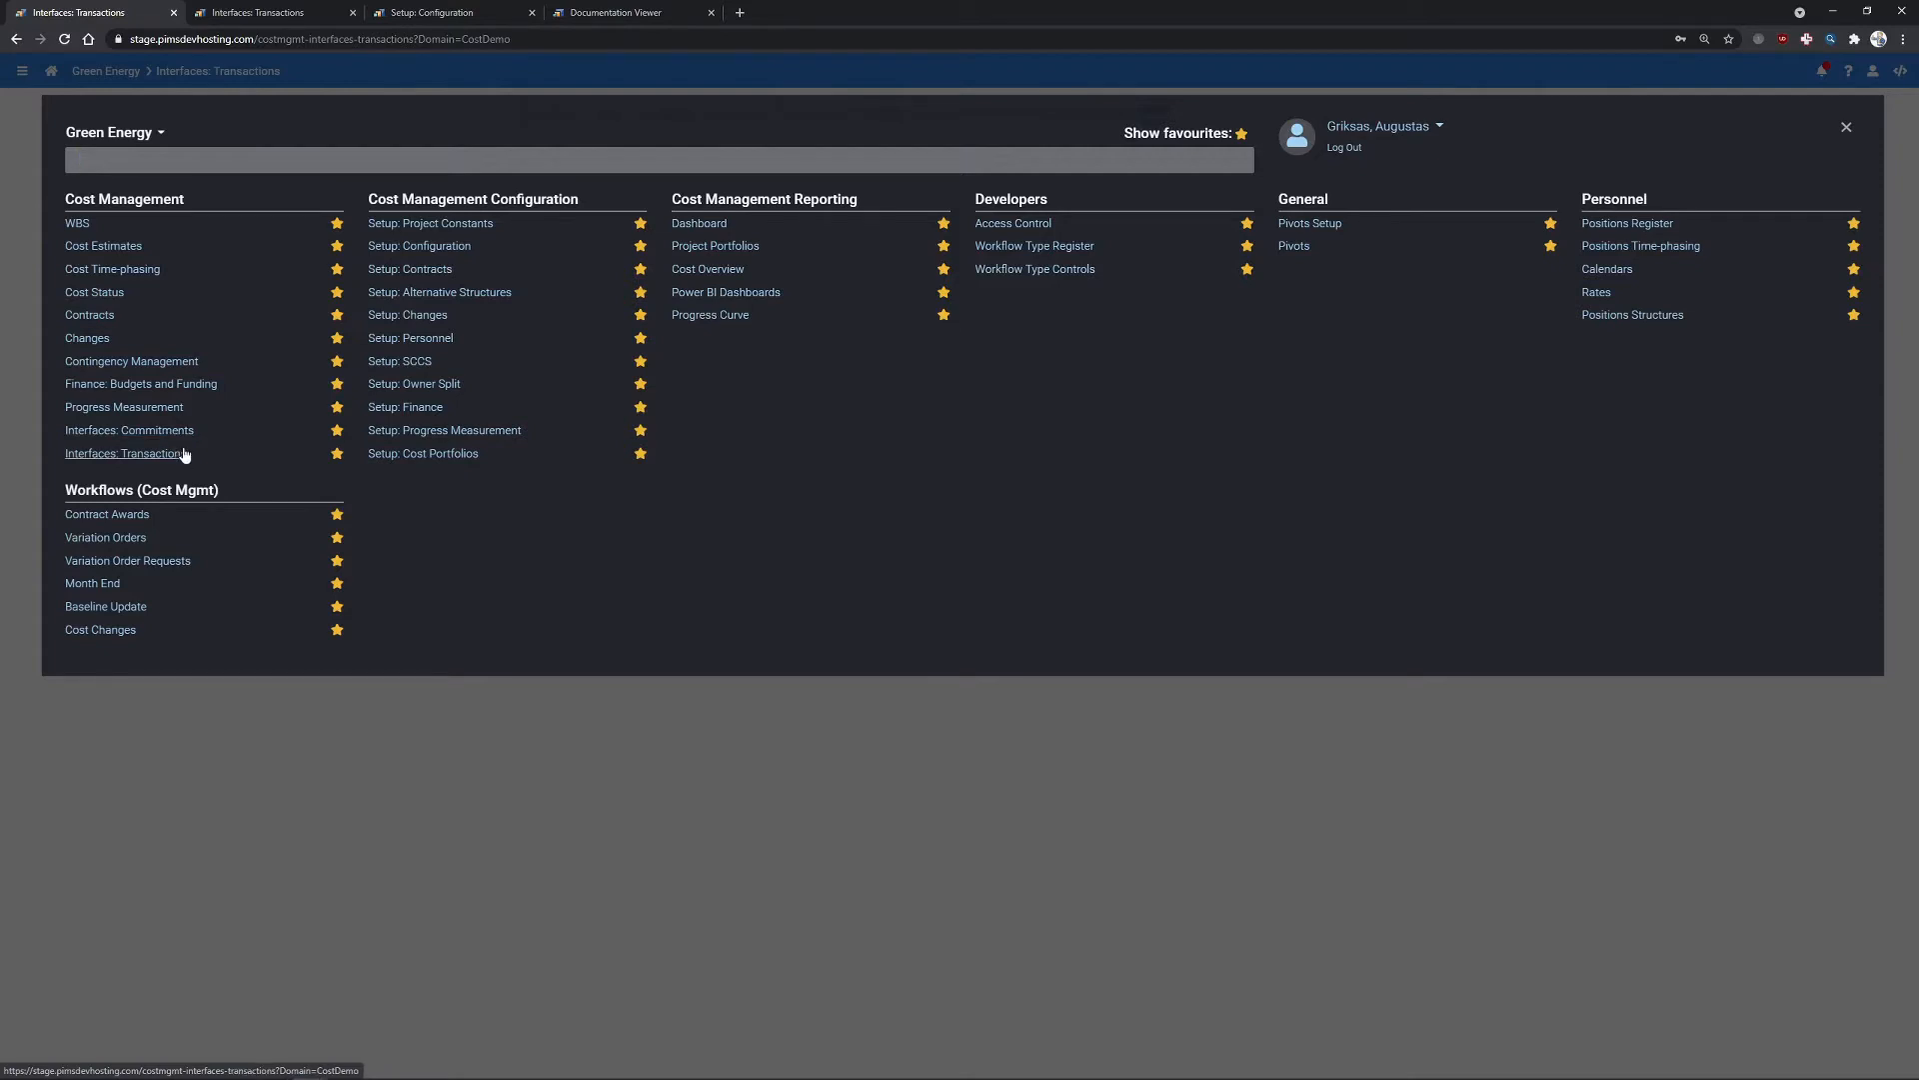
- Turn on Use Transactions Interface in Setup: Configuration > Interfaces and save
{"action": "left_click", "coordinate": [178, 453]}
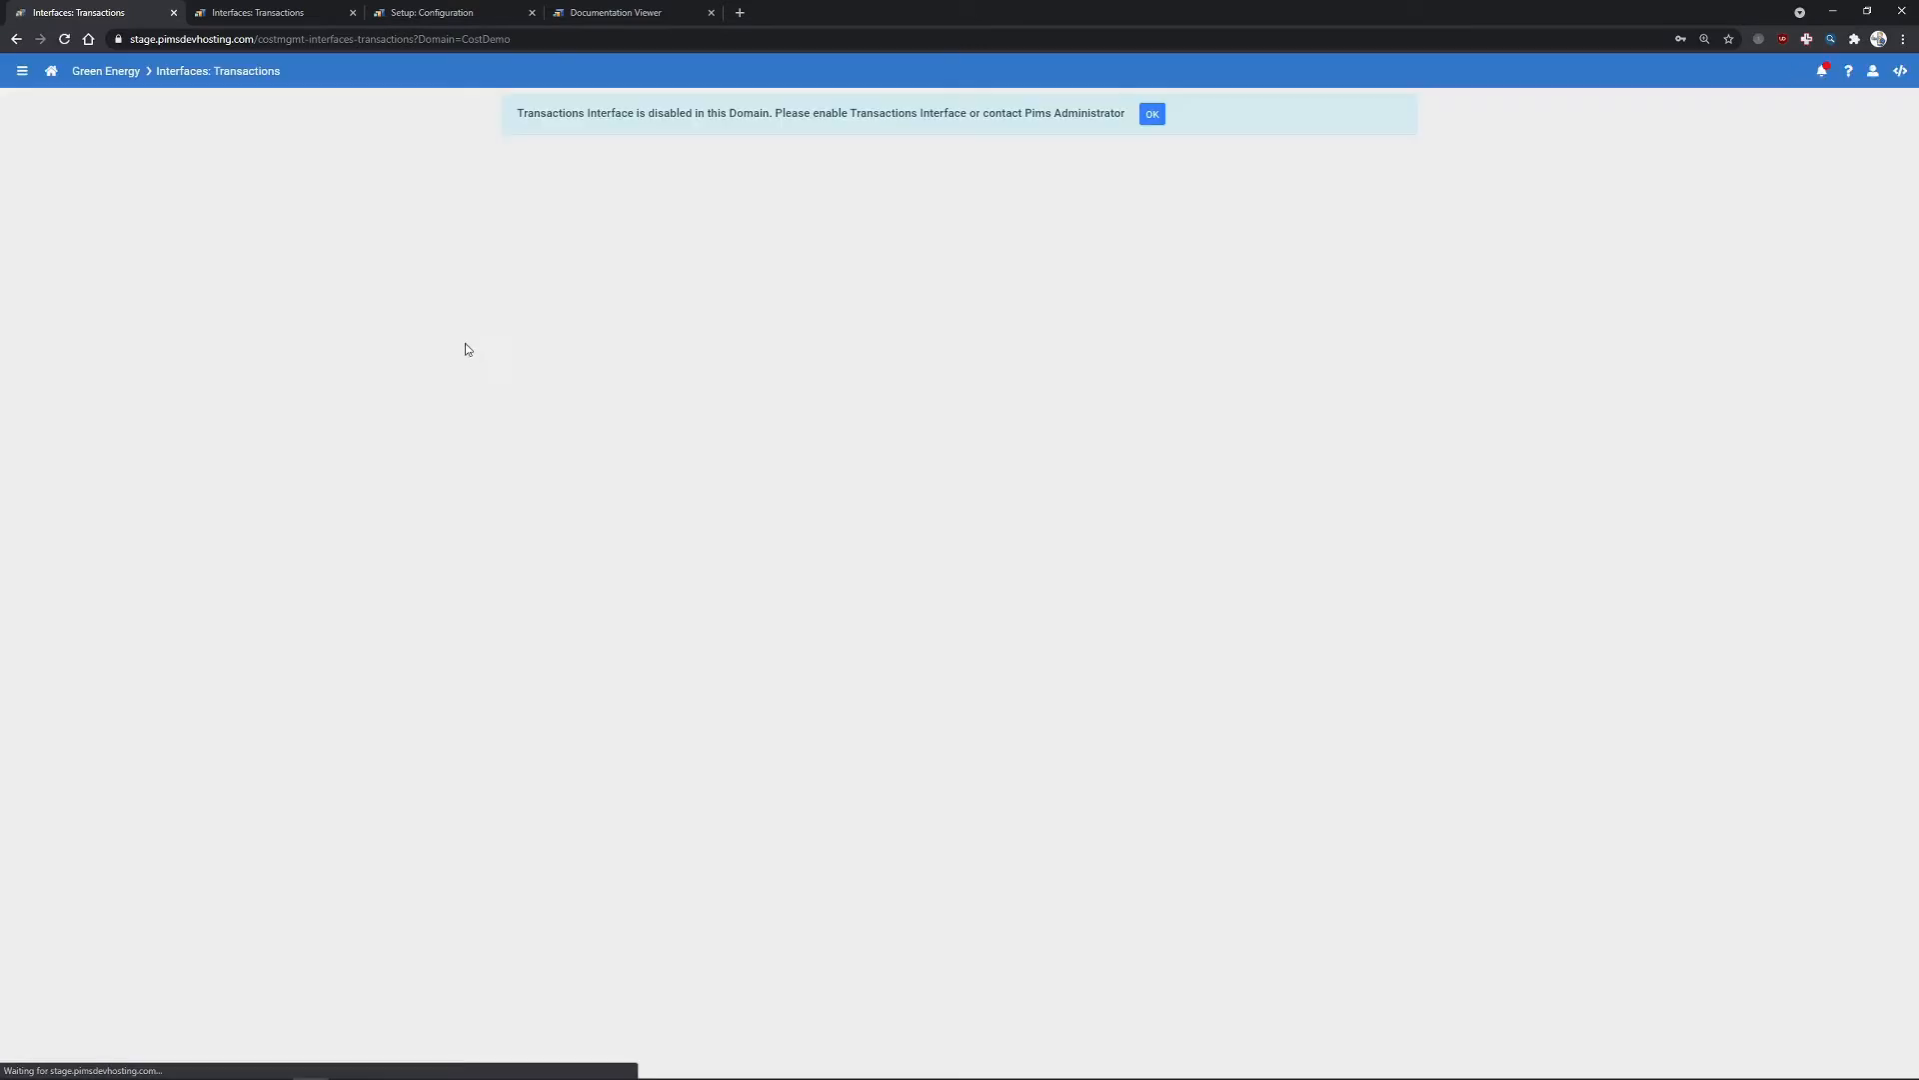
{"action": "left_click", "coordinate": [1061, 113]}
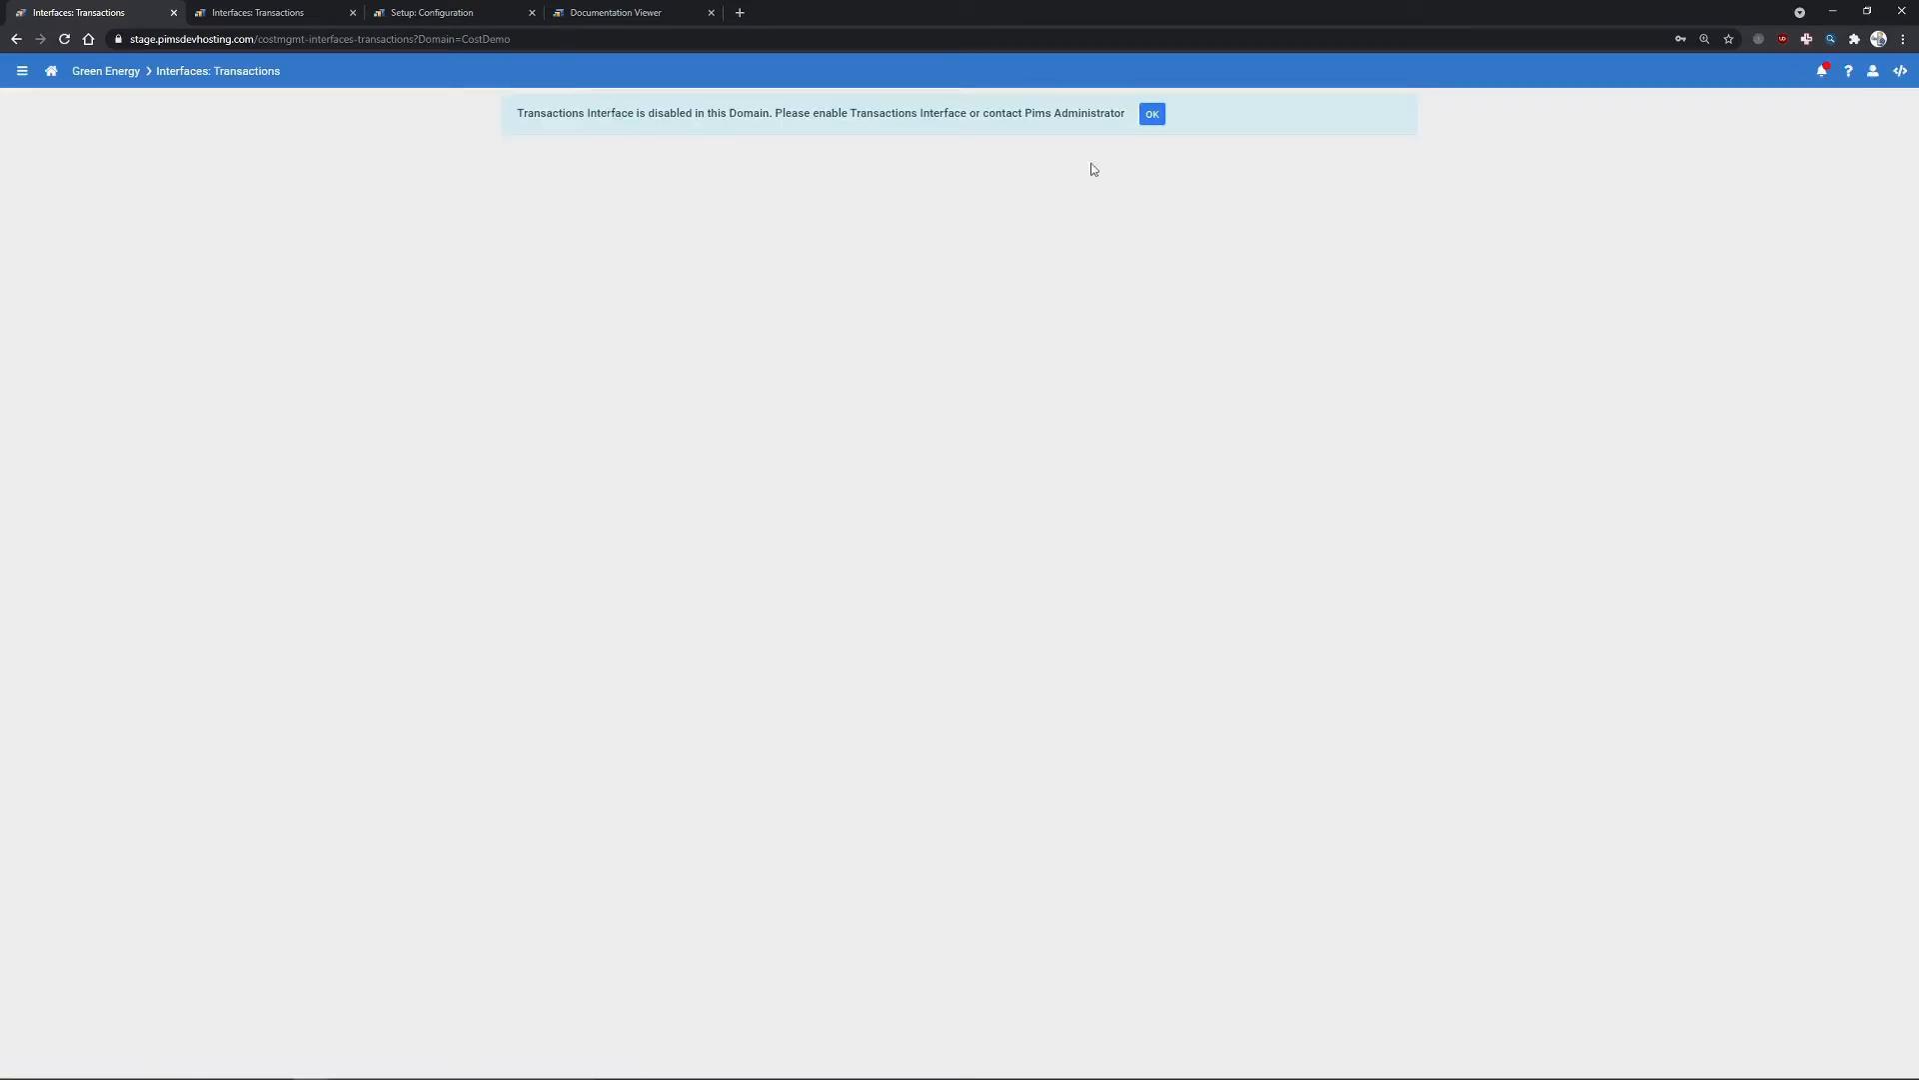
{"action": "left_click", "coordinate": [437, 13]}
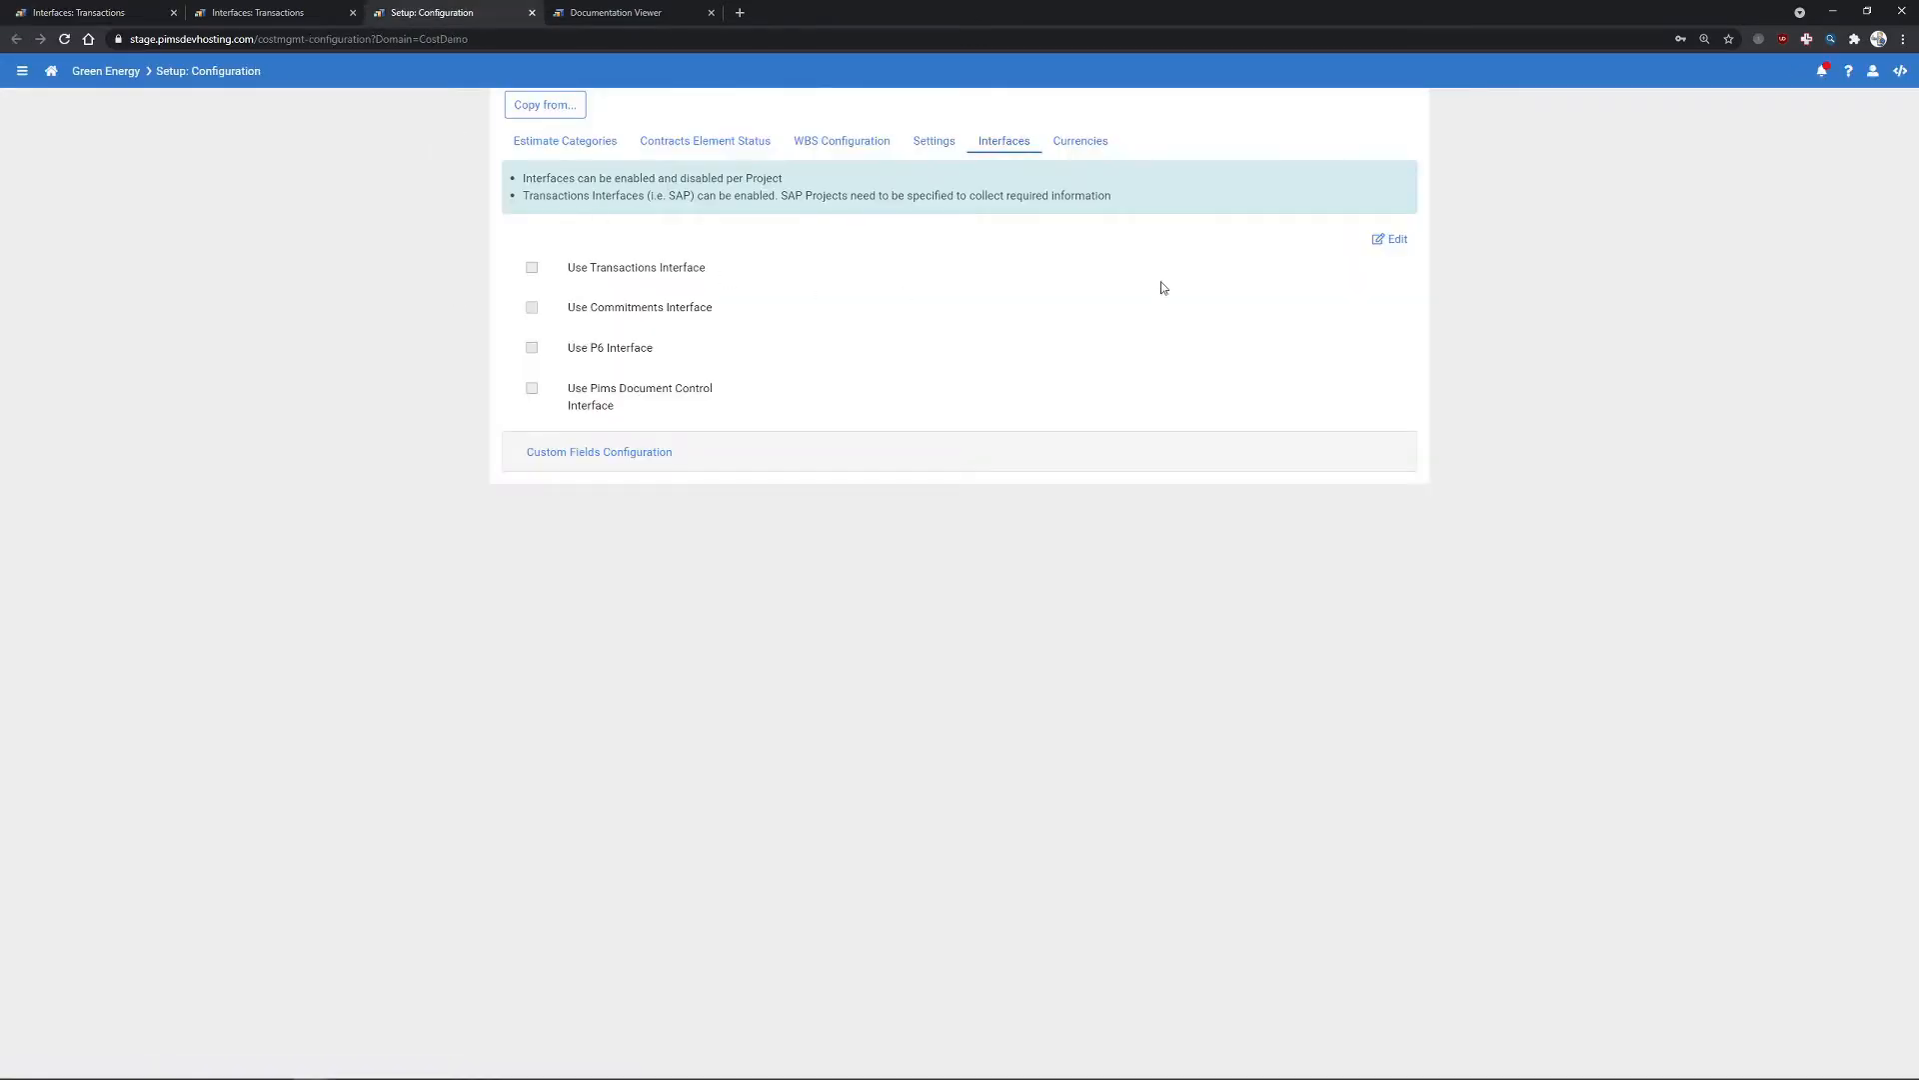
{"action": "left_click", "coordinate": [1394, 240]}
{"action": "left_click", "coordinate": [532, 268]}
{"action": "left_click", "coordinate": [1302, 244]}
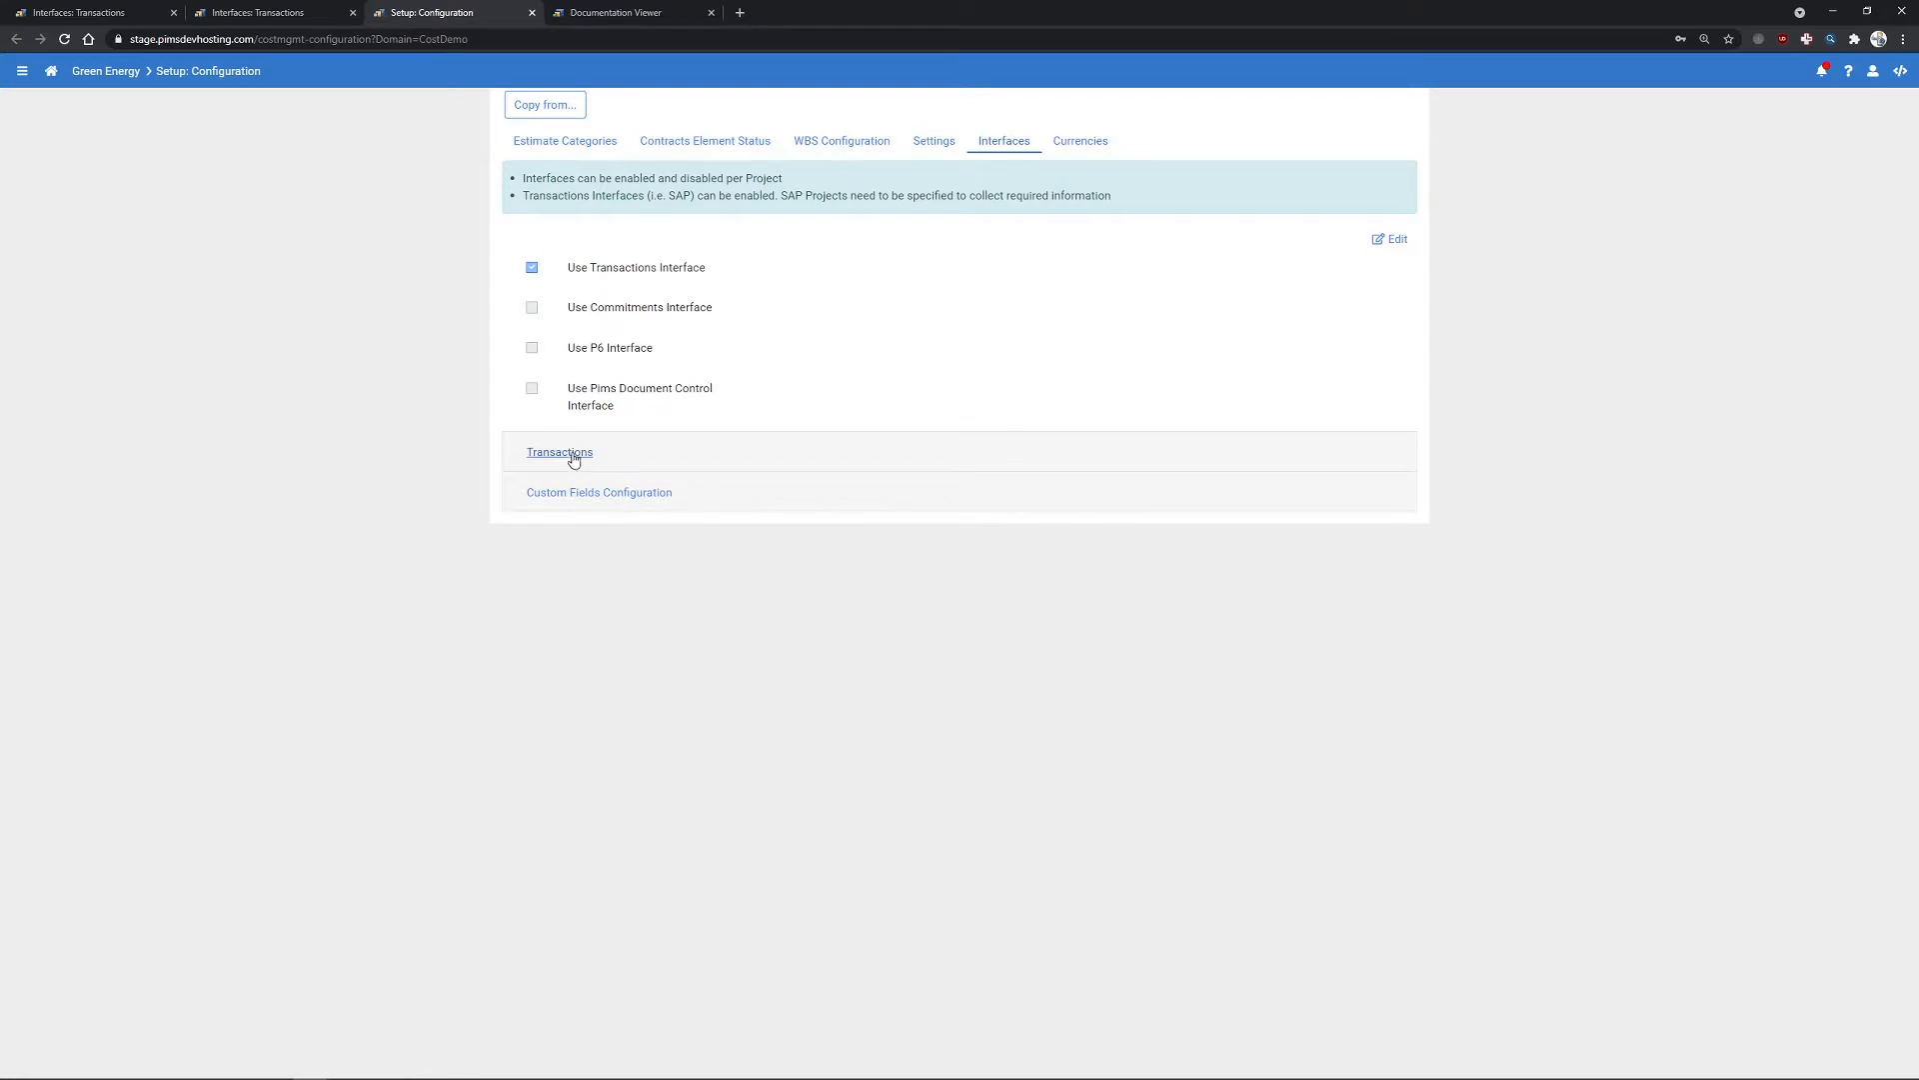
- Reload the Interfaces: Transactions page so its empty transactions grid appears
{"action": "left_click", "coordinate": [564, 458]}
{"action": "key", "text": "ctrl+plus"}
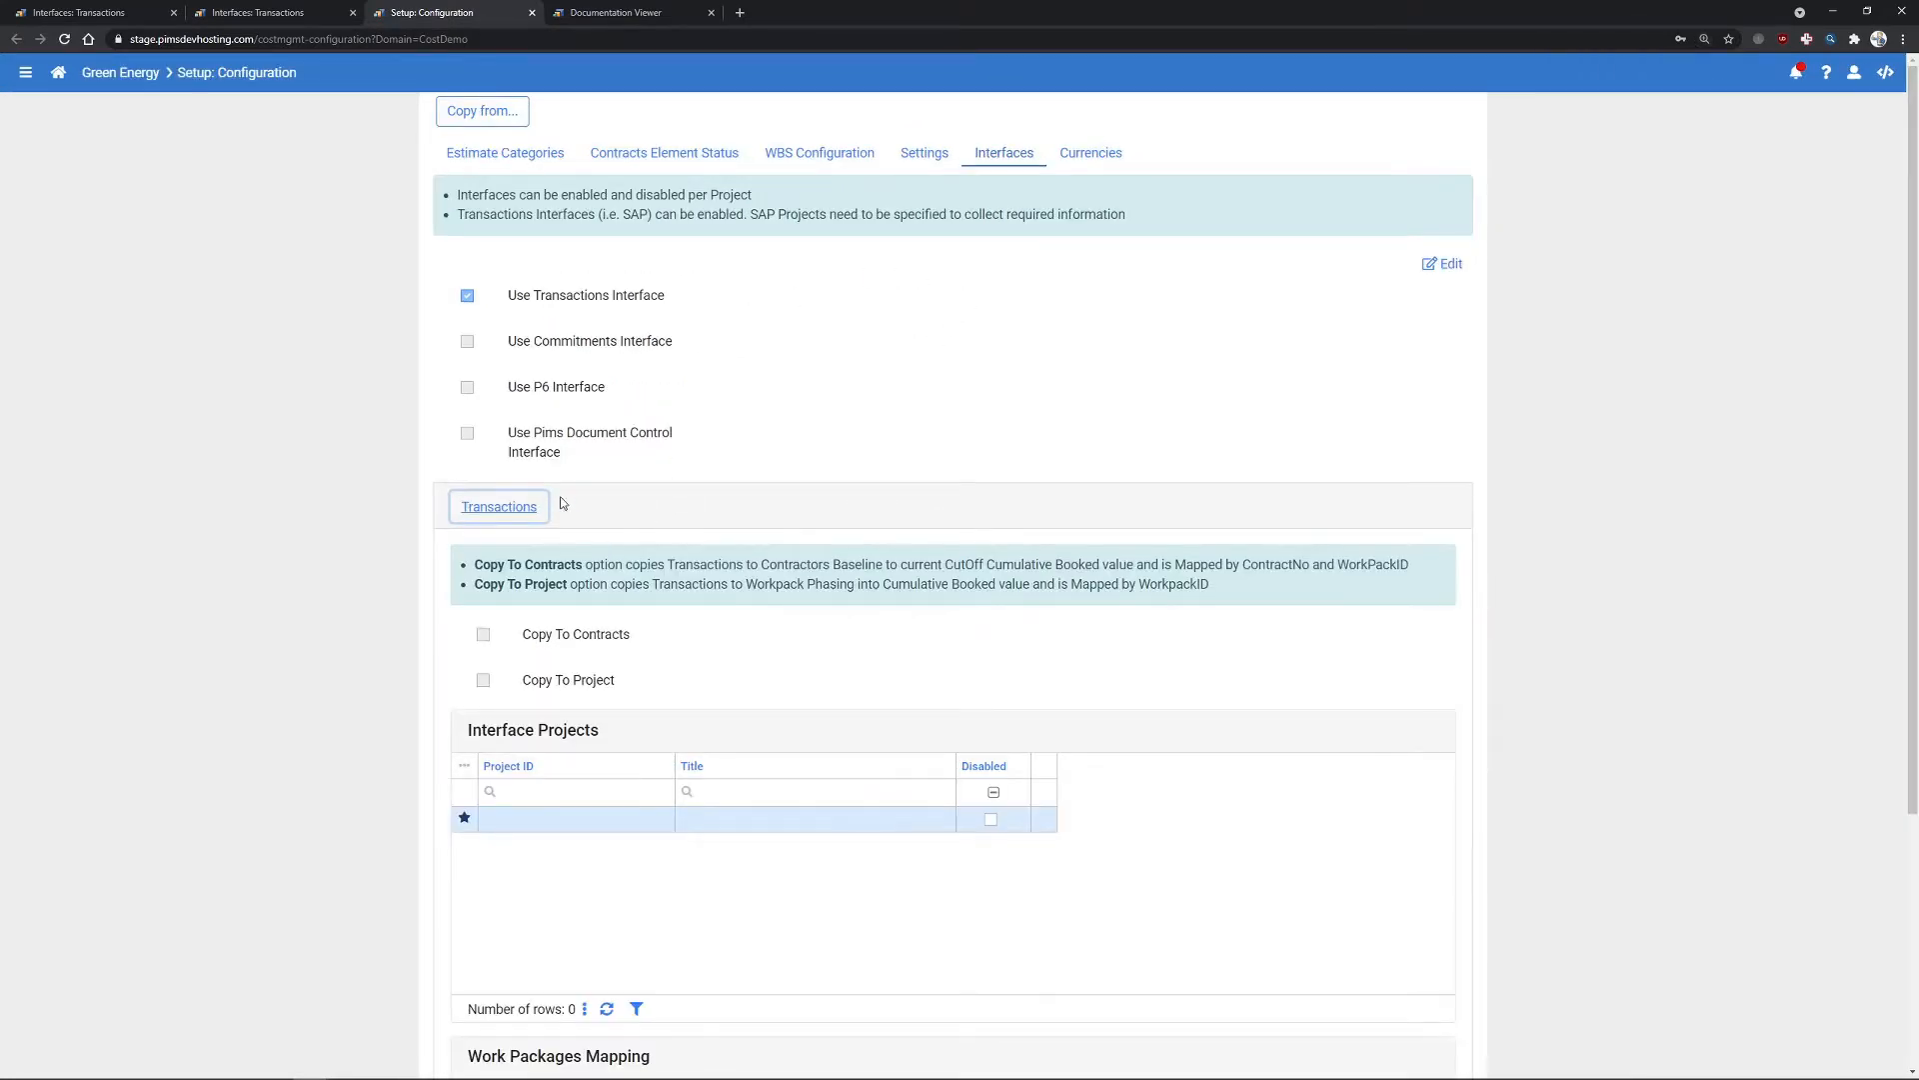
{"action": "left_click", "coordinate": [311, 12]}
{"action": "key", "text": "F5"}
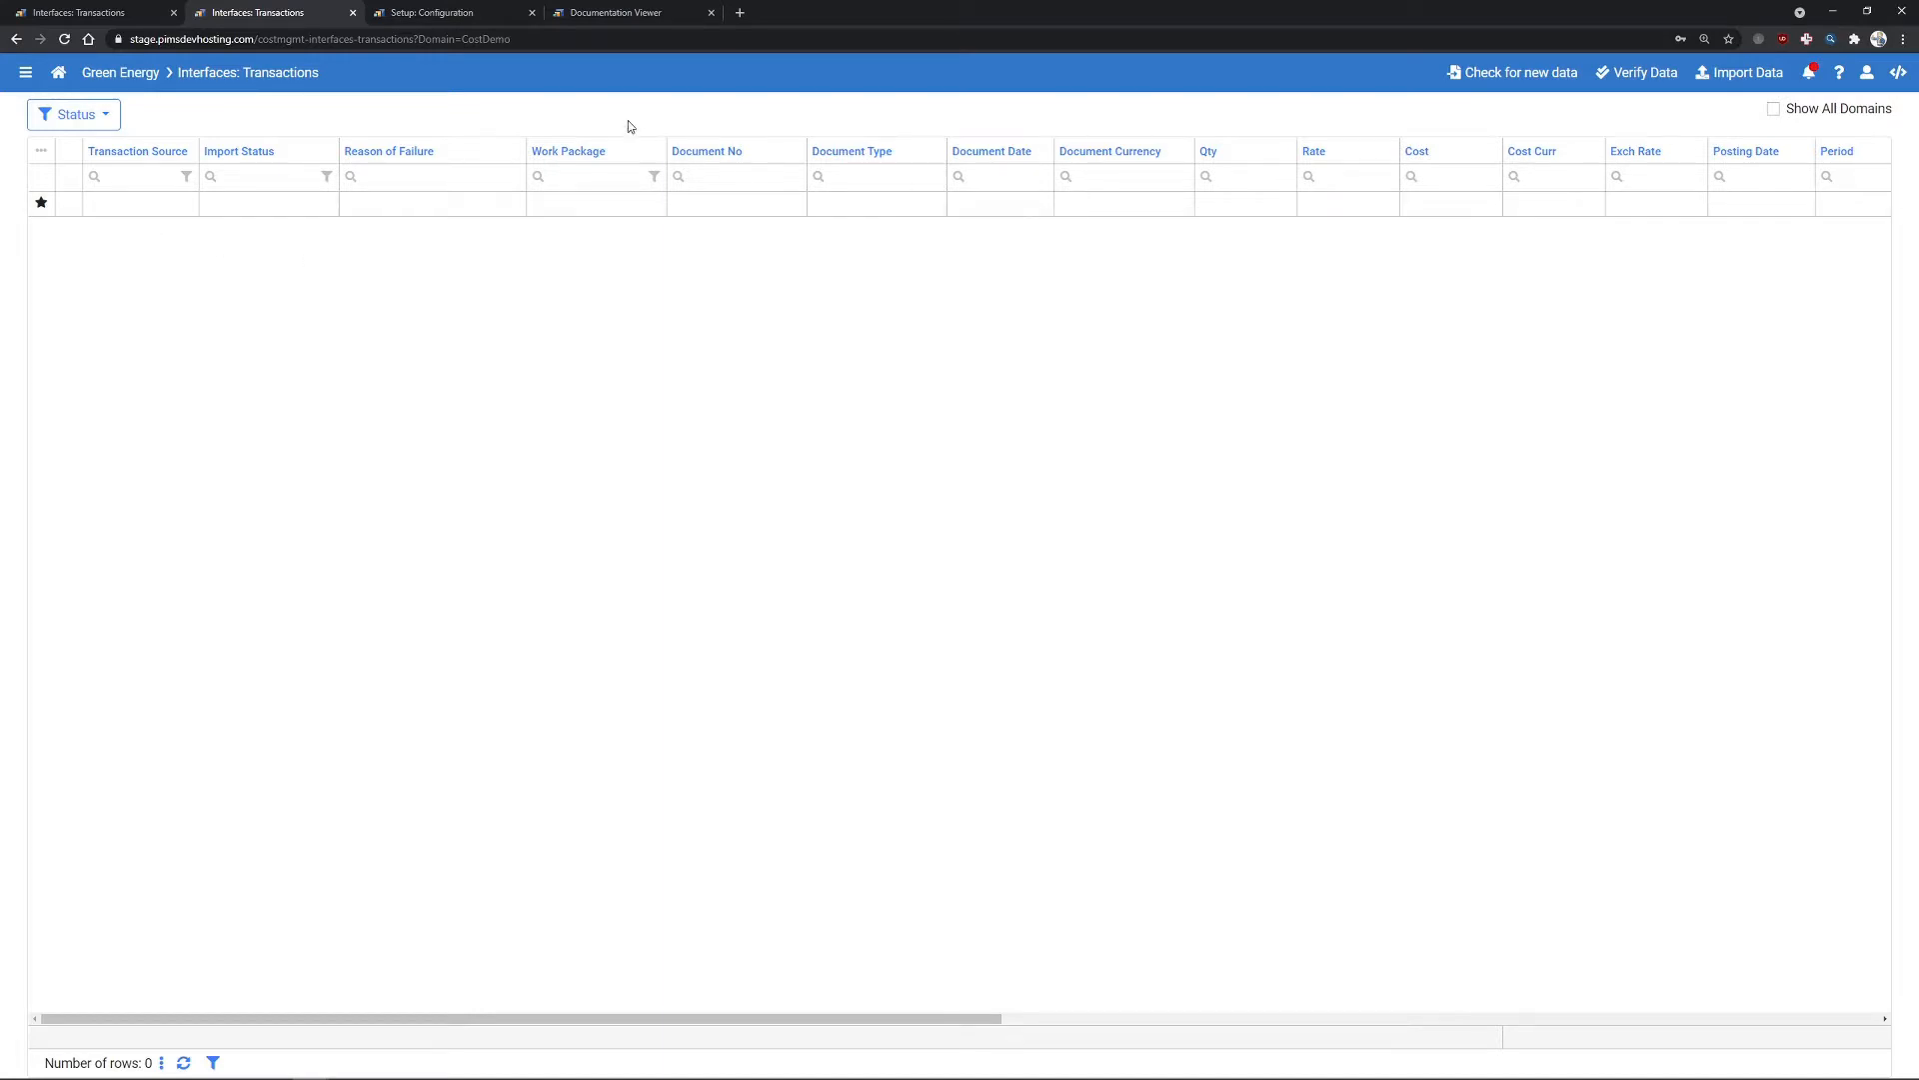
- Read the Web > API > Data API article in the Omega 365 Documentation Viewer
{"action": "left_click", "coordinate": [591, 14]}
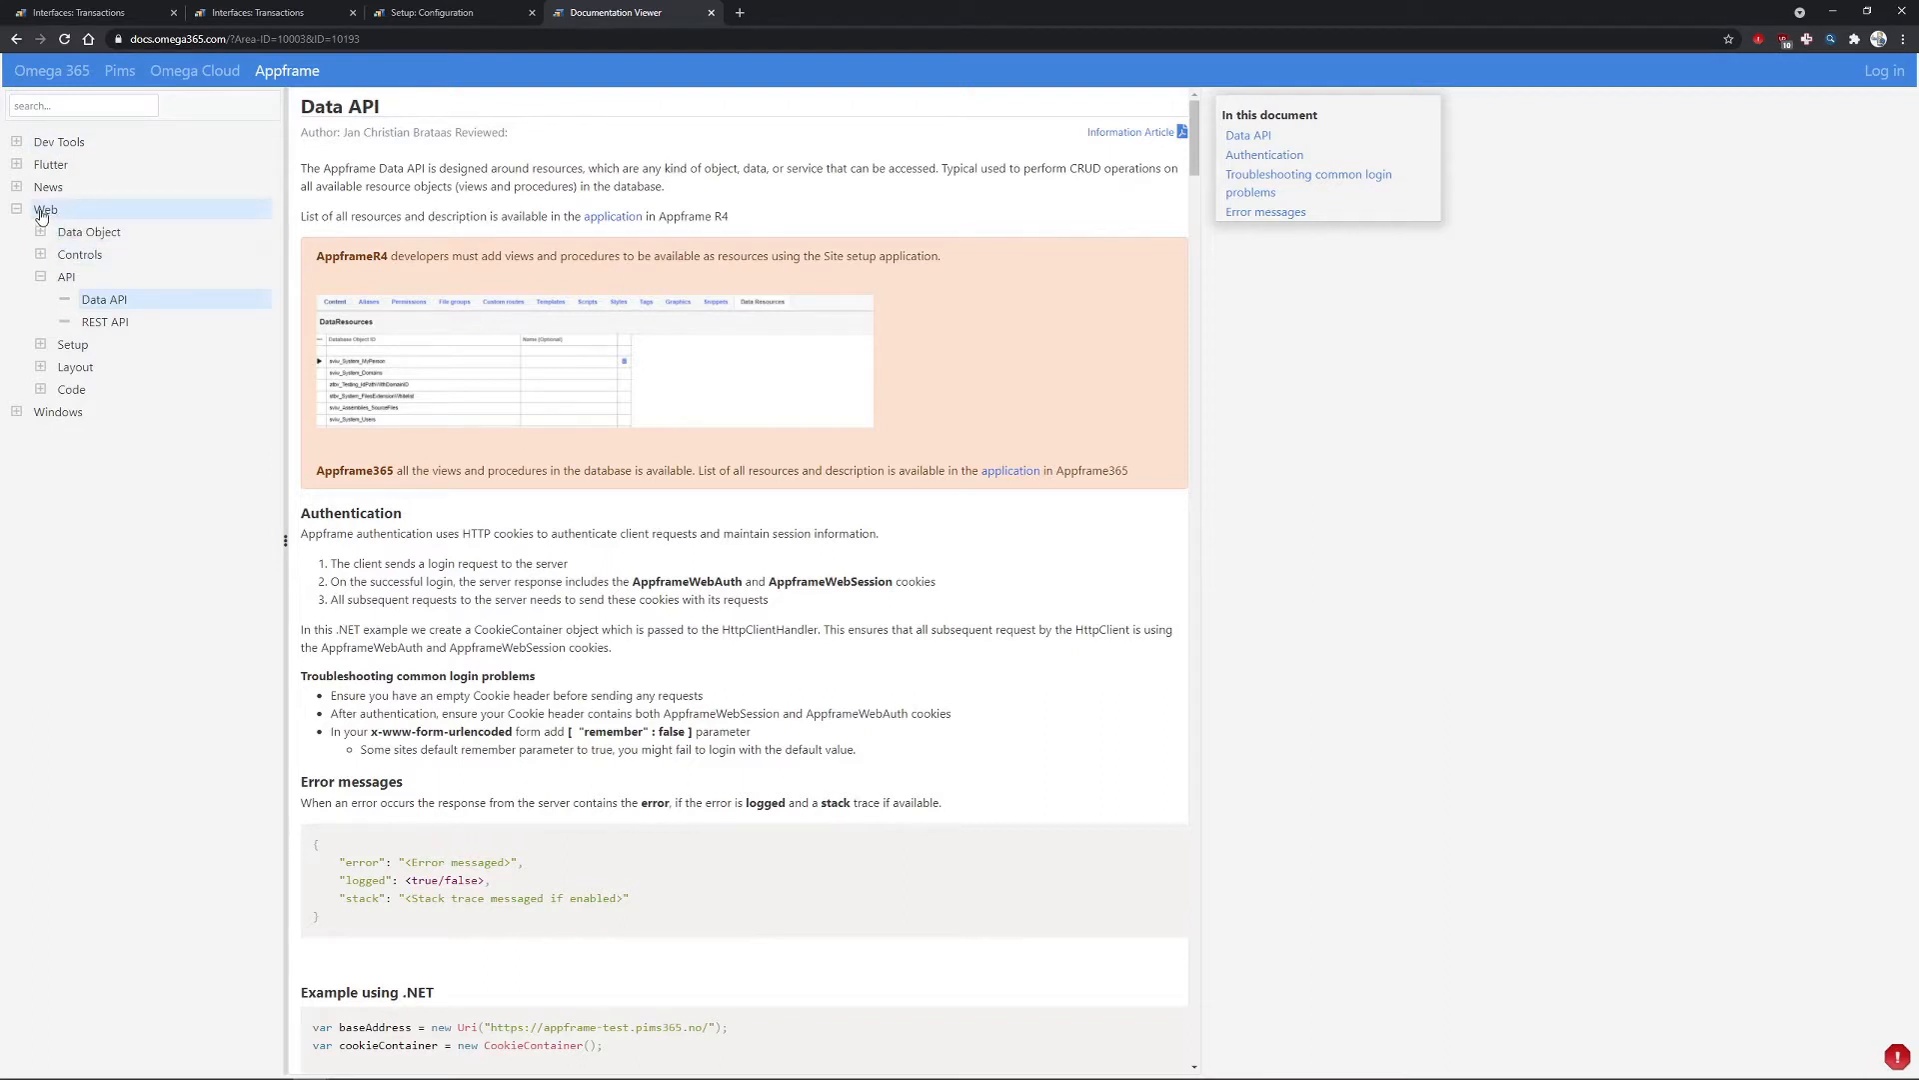
{"action": "key", "text": "ctrl+l"}
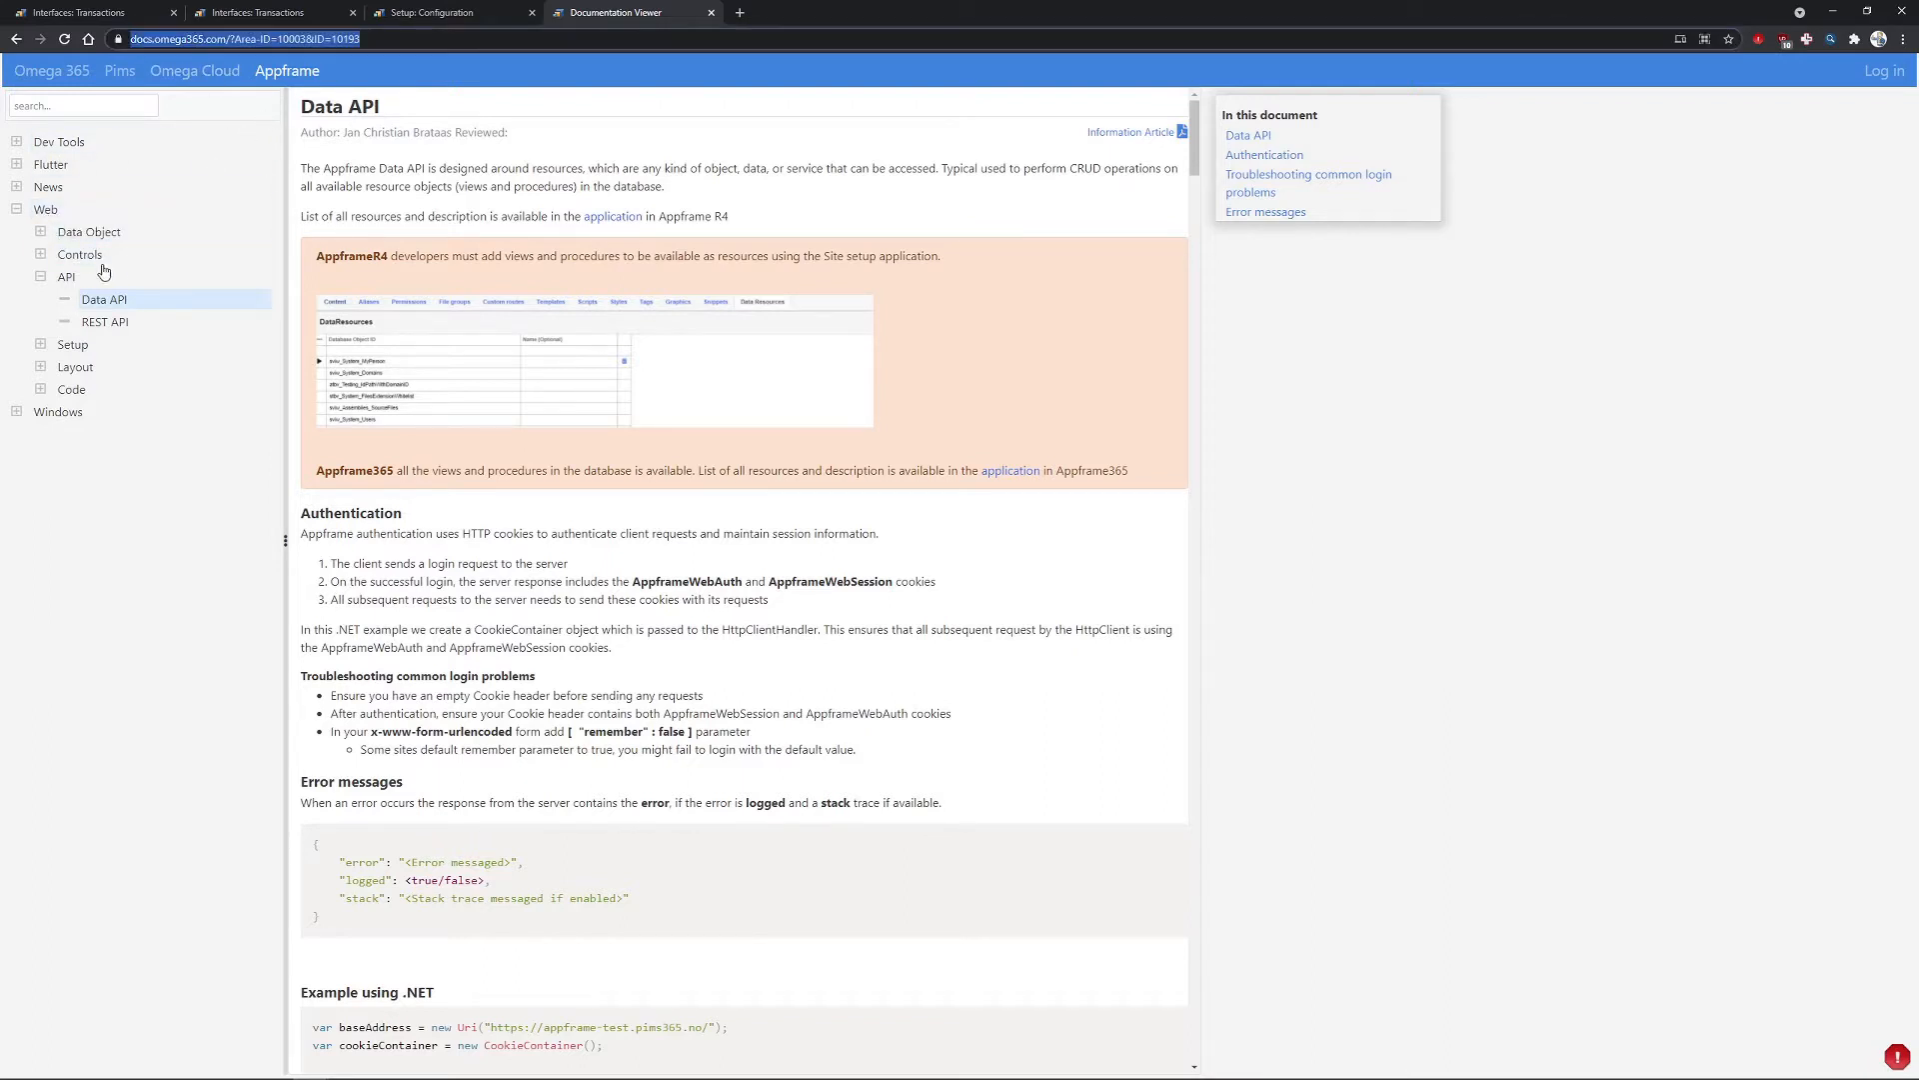
{"action": "left_click", "coordinate": [46, 210]}
{"action": "left_click", "coordinate": [124, 323]}
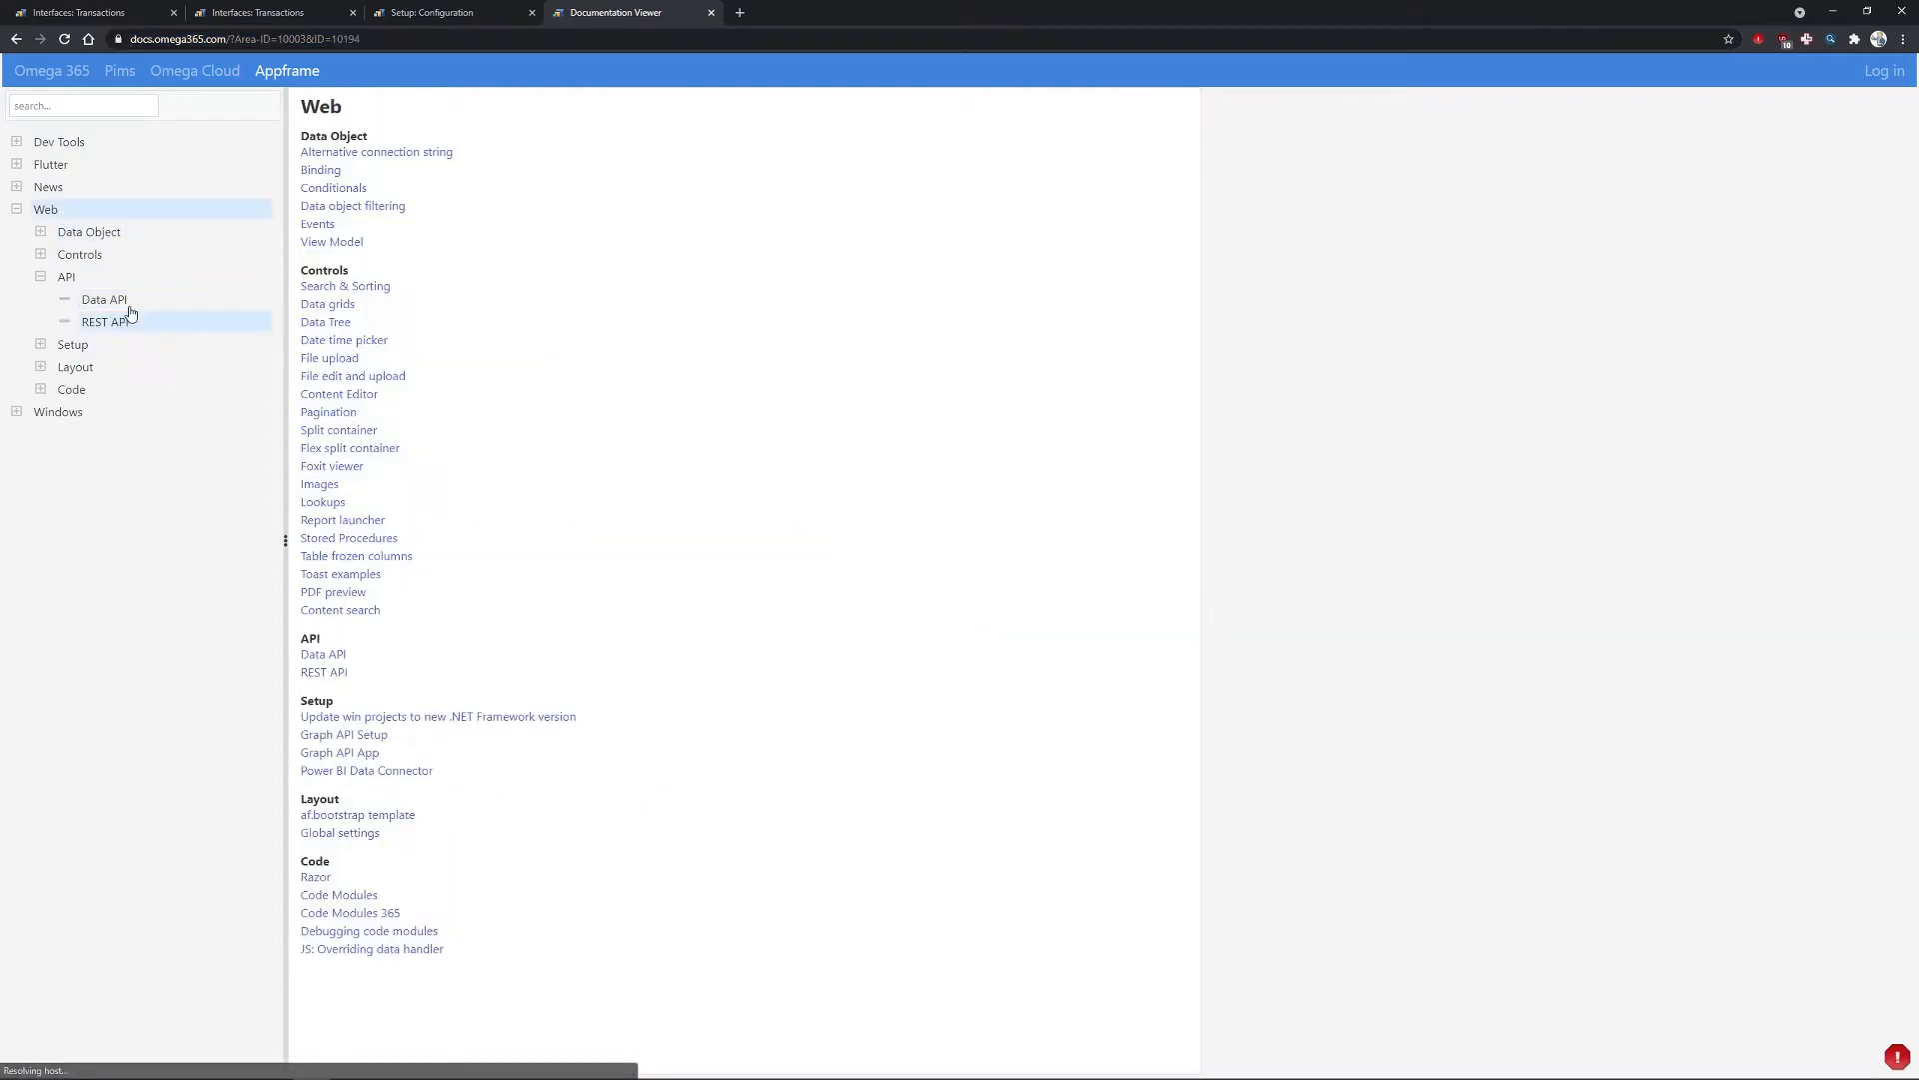
{"action": "left_click", "coordinate": [127, 304]}
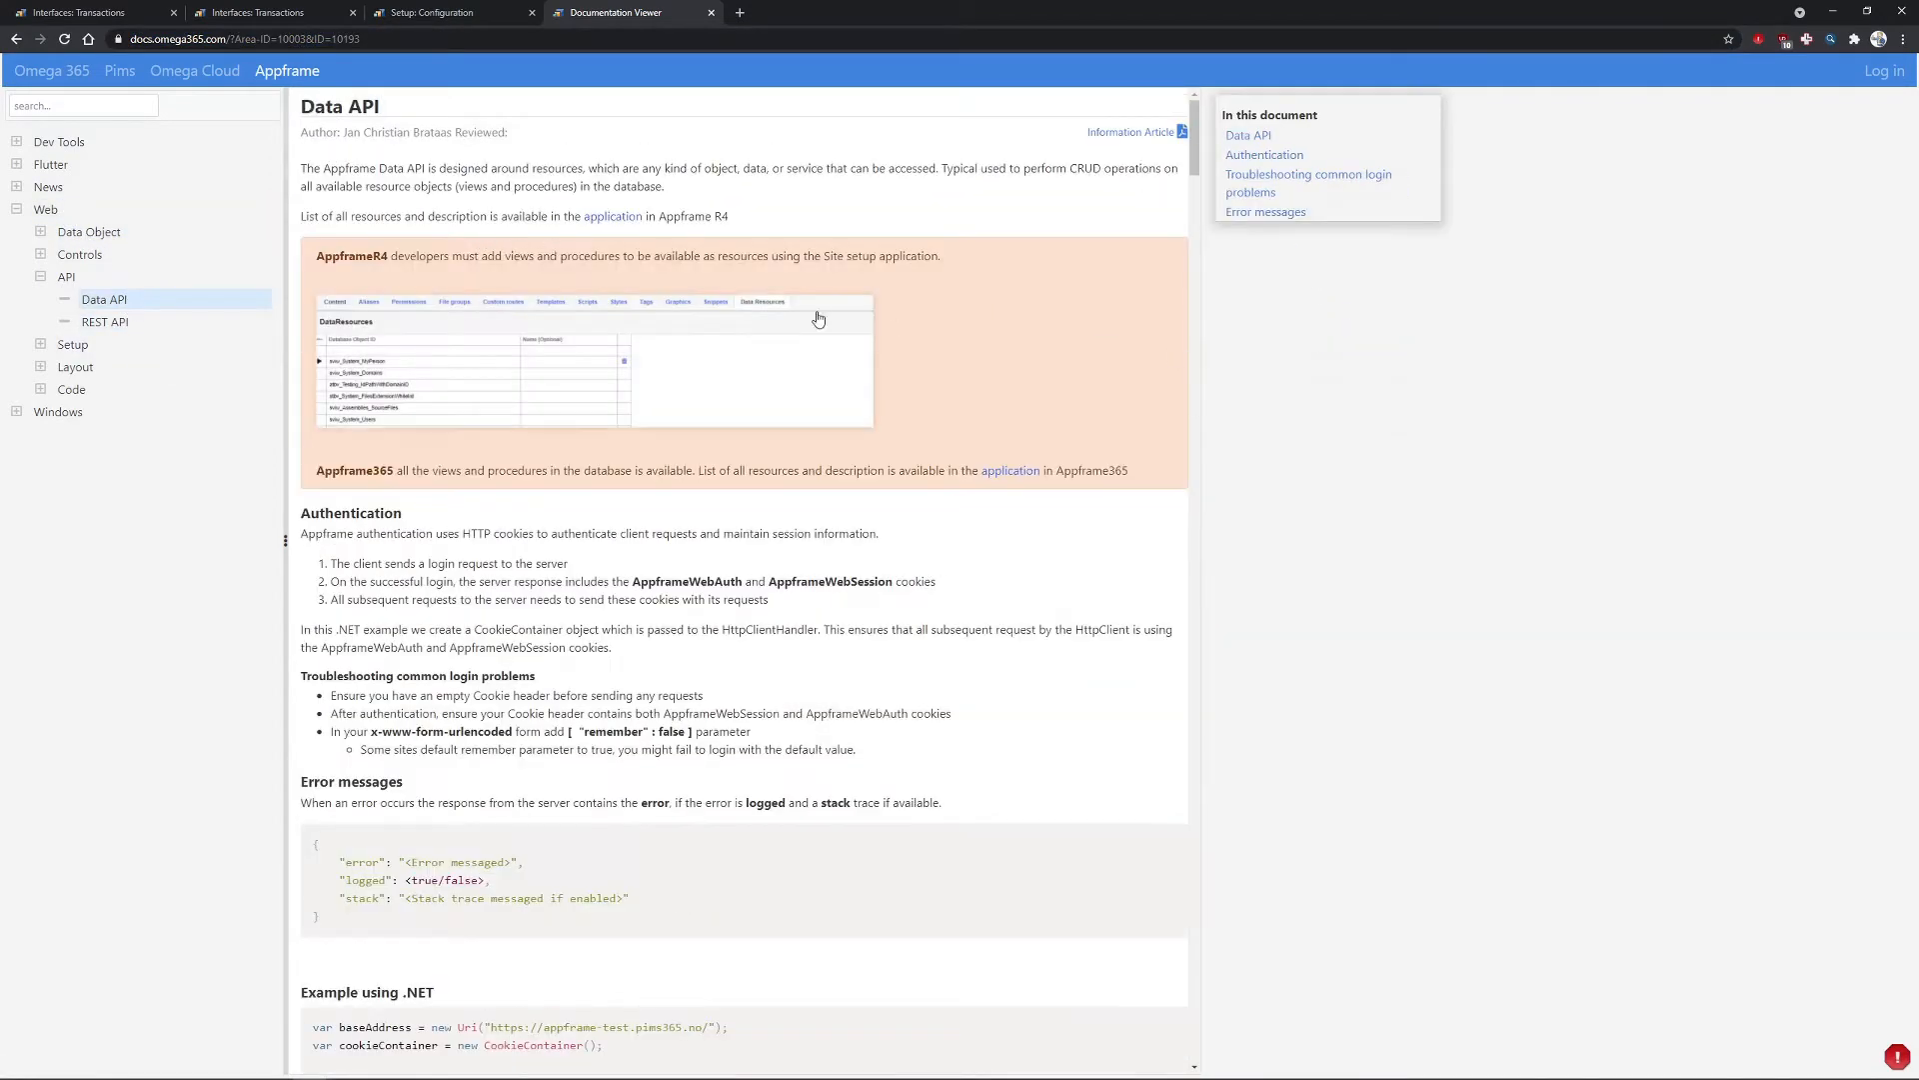
{"action": "scroll", "coordinate": [840, 487], "scroll_direction": "down", "scroll_amount": 3}
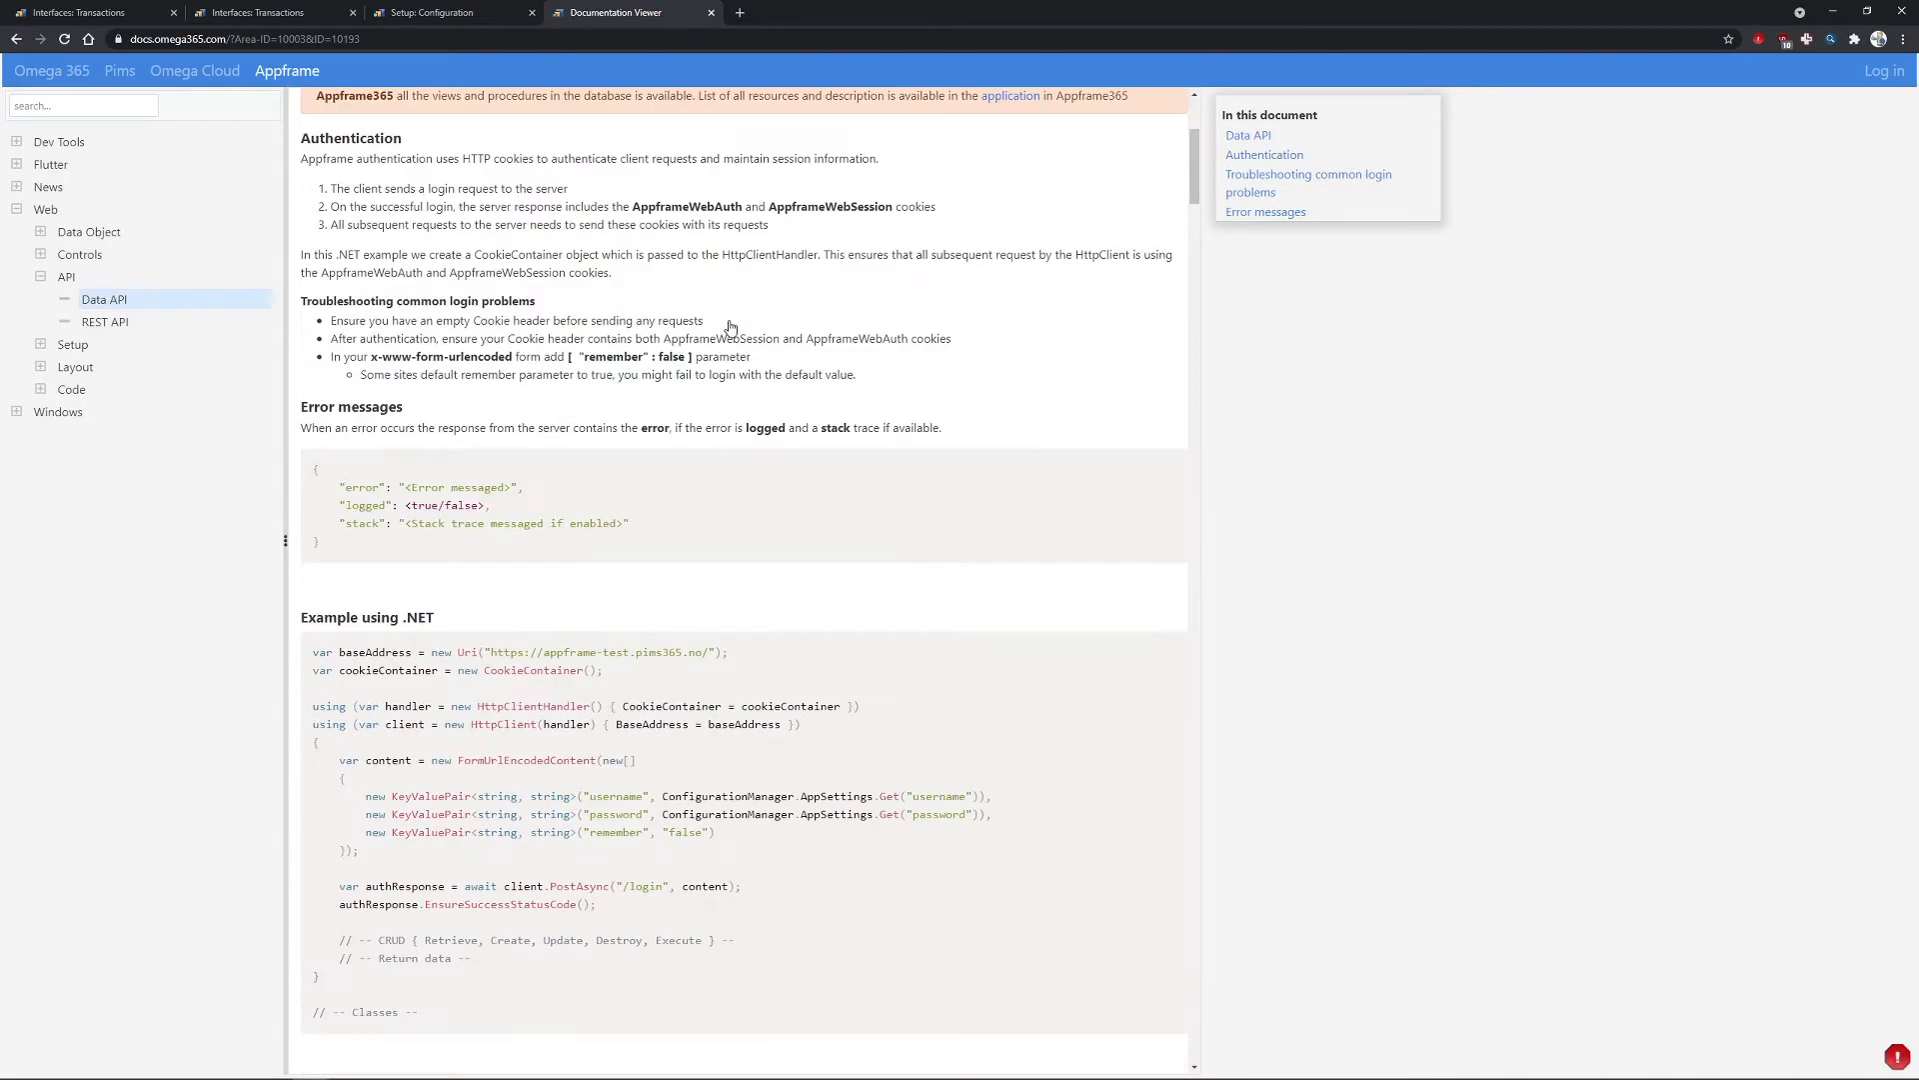
{"action": "scroll", "coordinate": [891, 480], "scroll_direction": "up", "scroll_amount": 4}
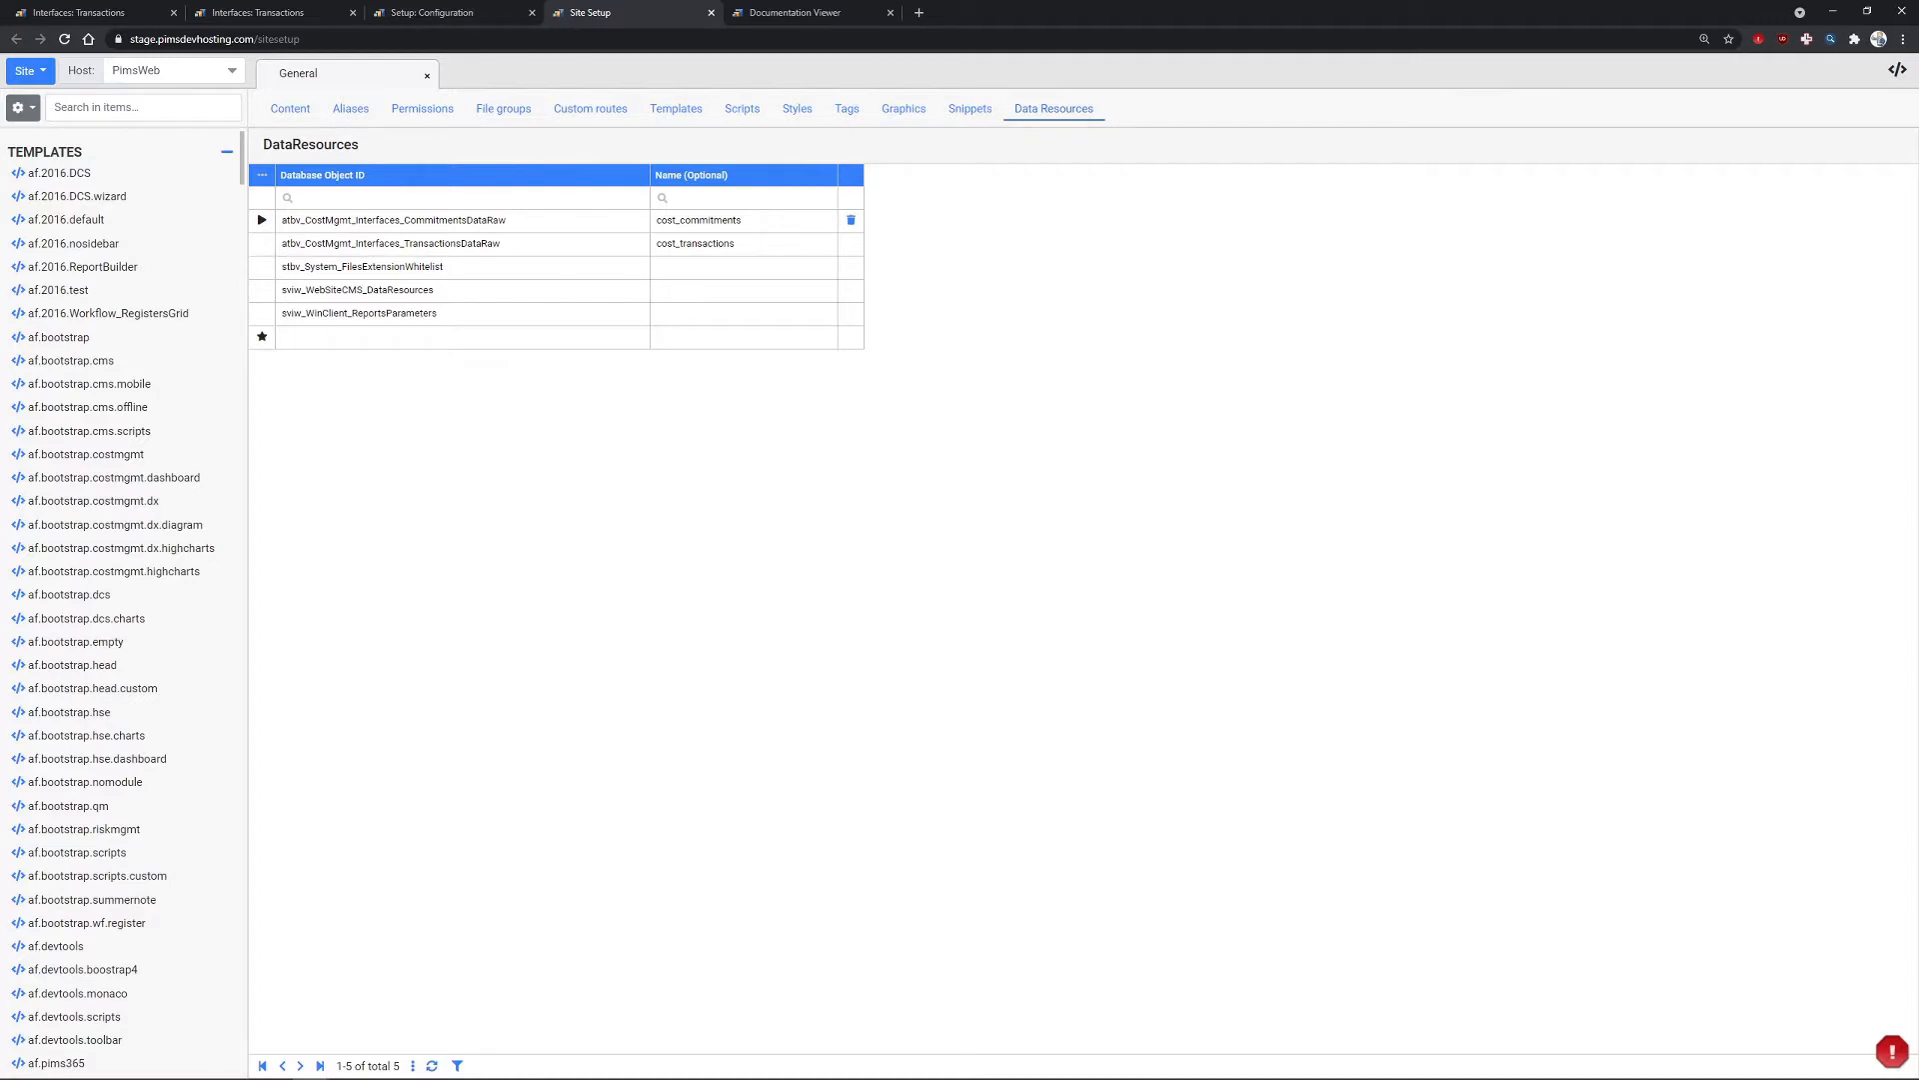
- Position Postman's stage data-api commitments request over the empty Interfaces: Transactions grid
{"action": "left_click", "coordinate": [264, 14]}
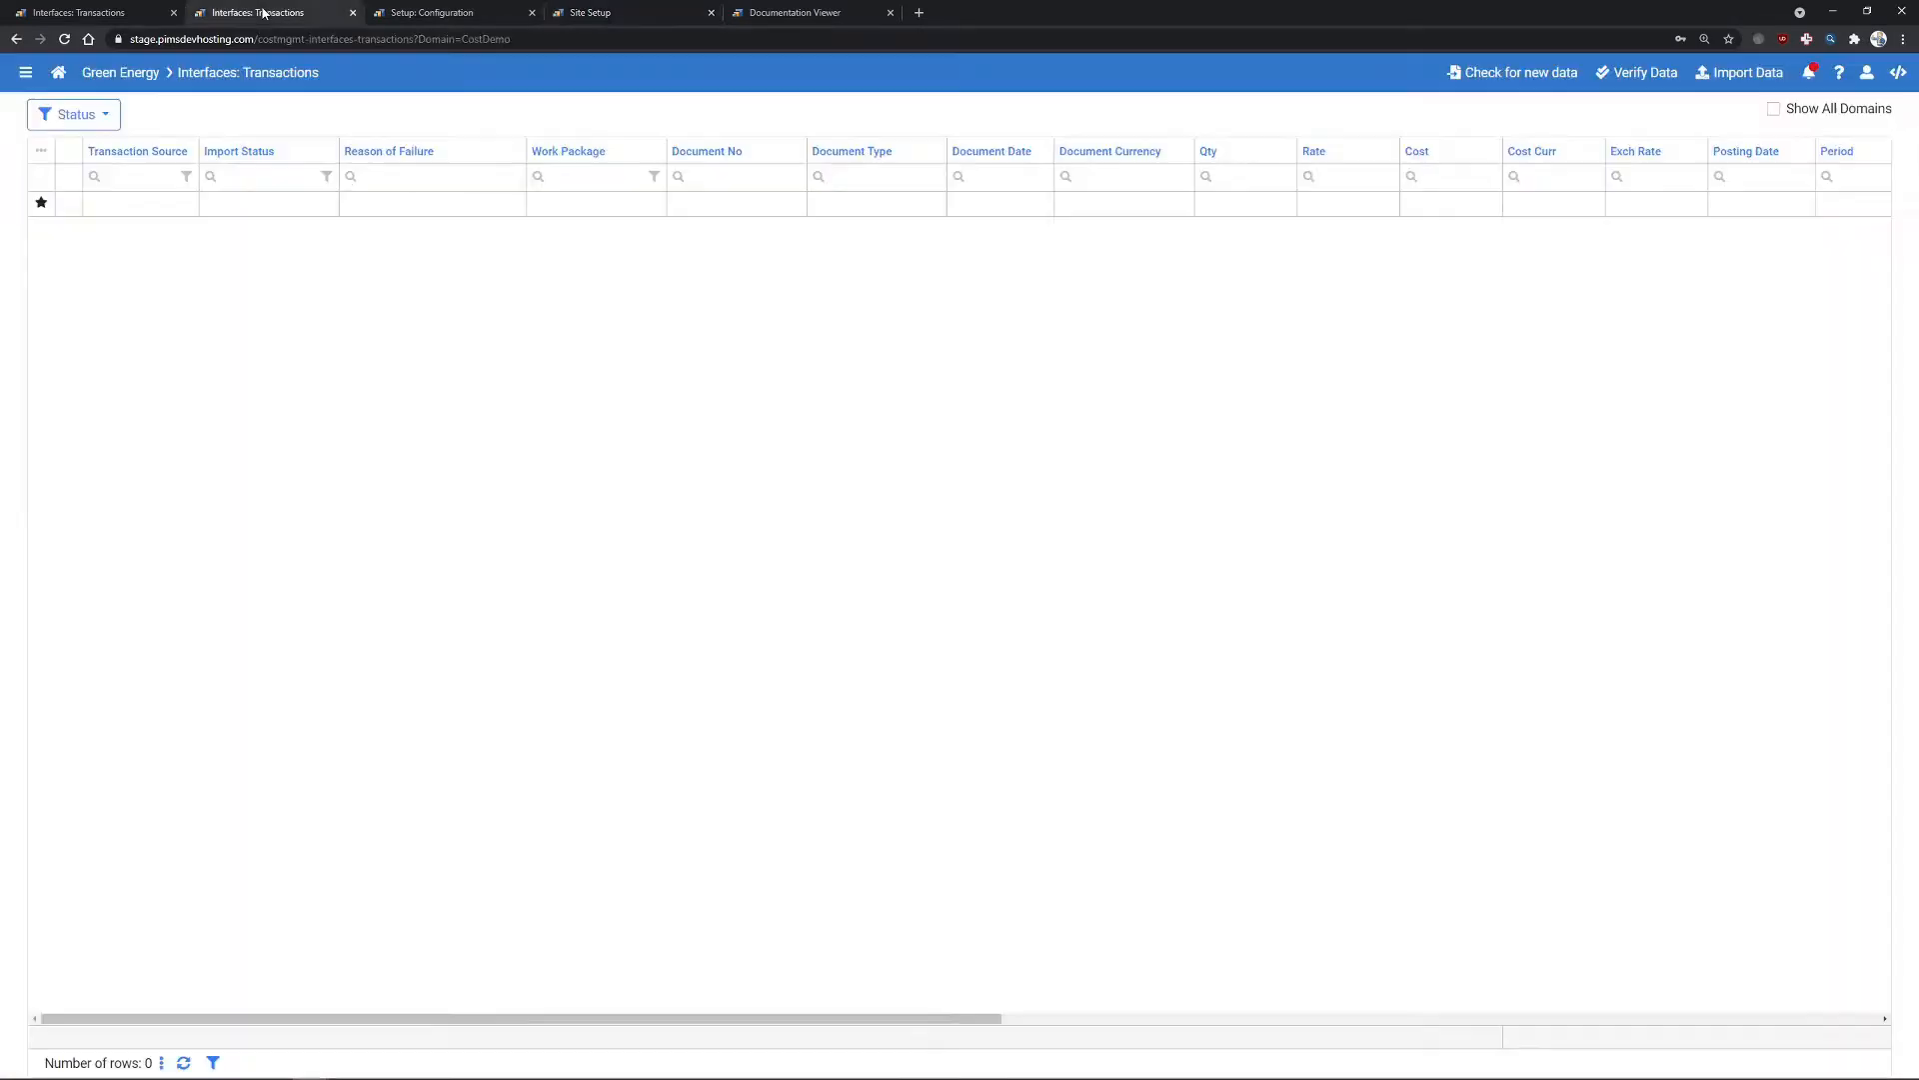
{"action": "key", "text": "alt+Tab"}
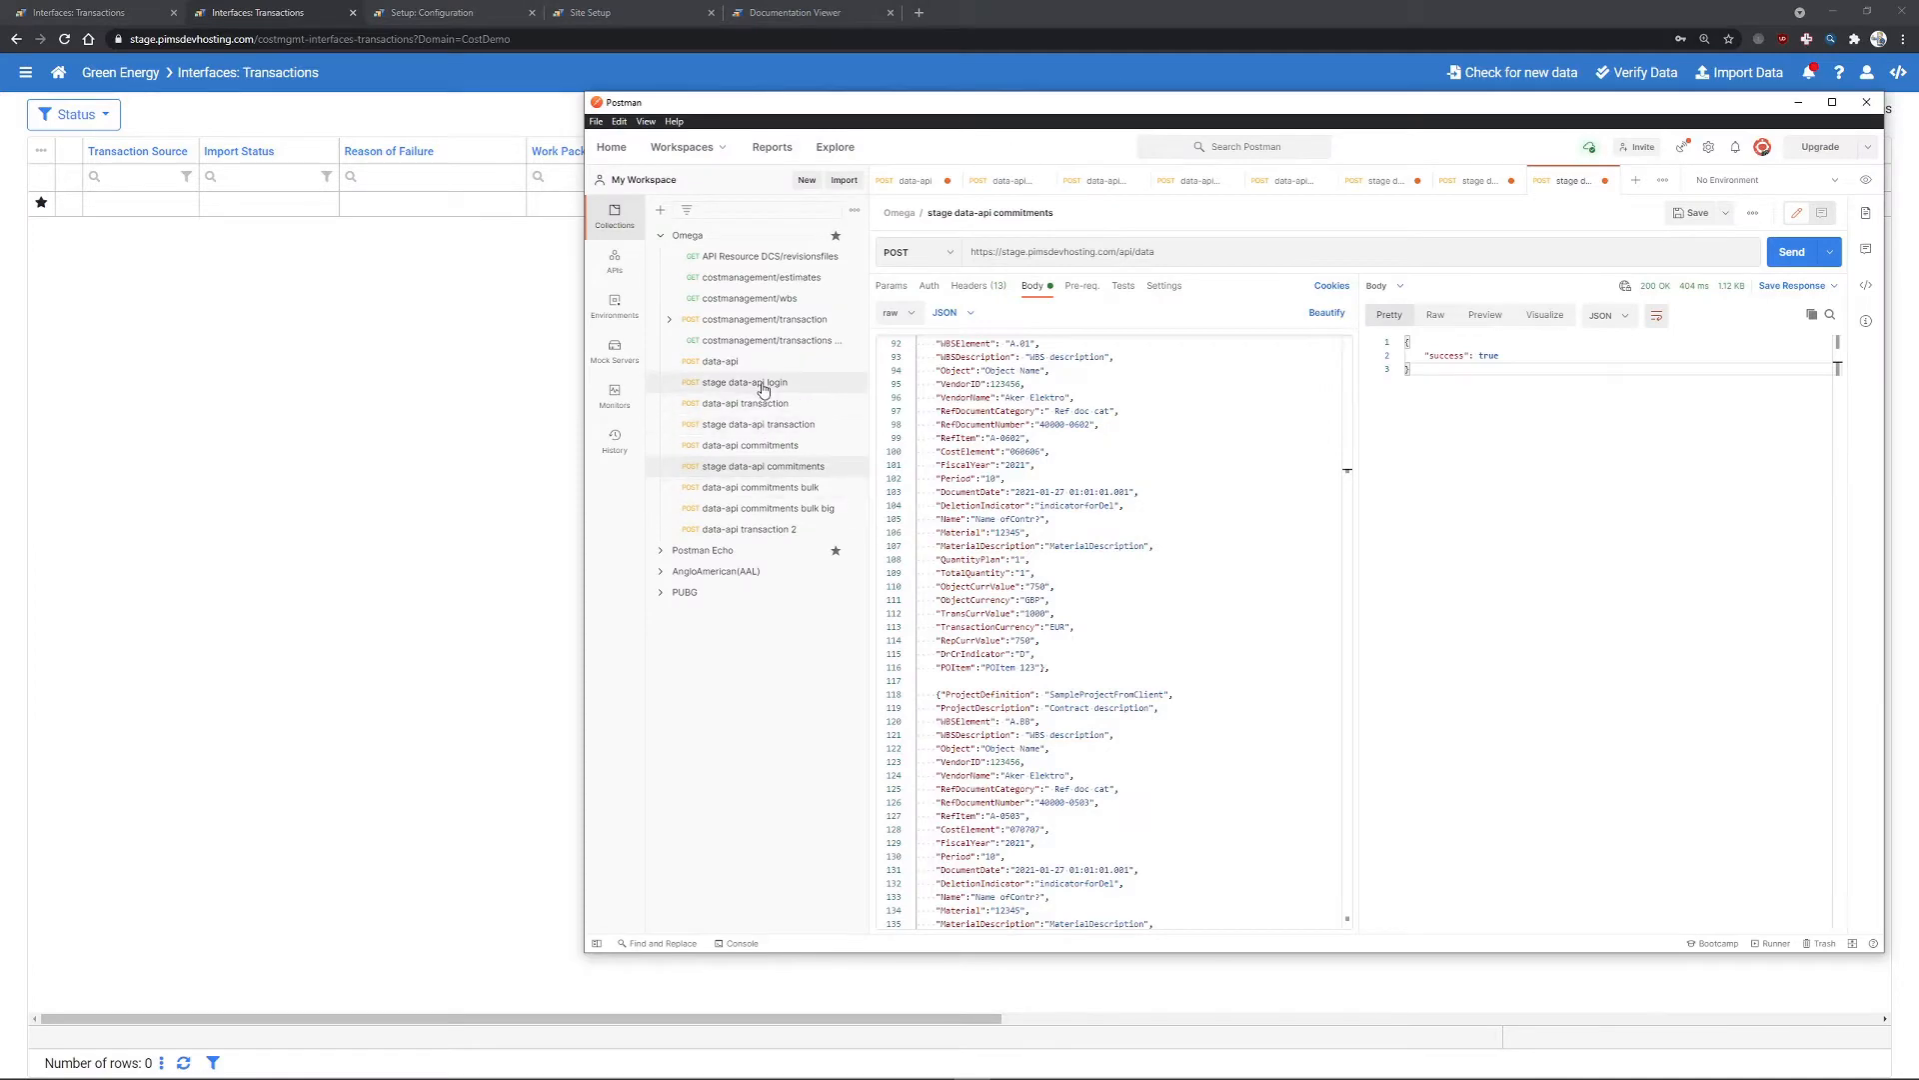
{"action": "left_click_drag", "start_coordinate": [1033, 104], "coordinate": [956, 147]}
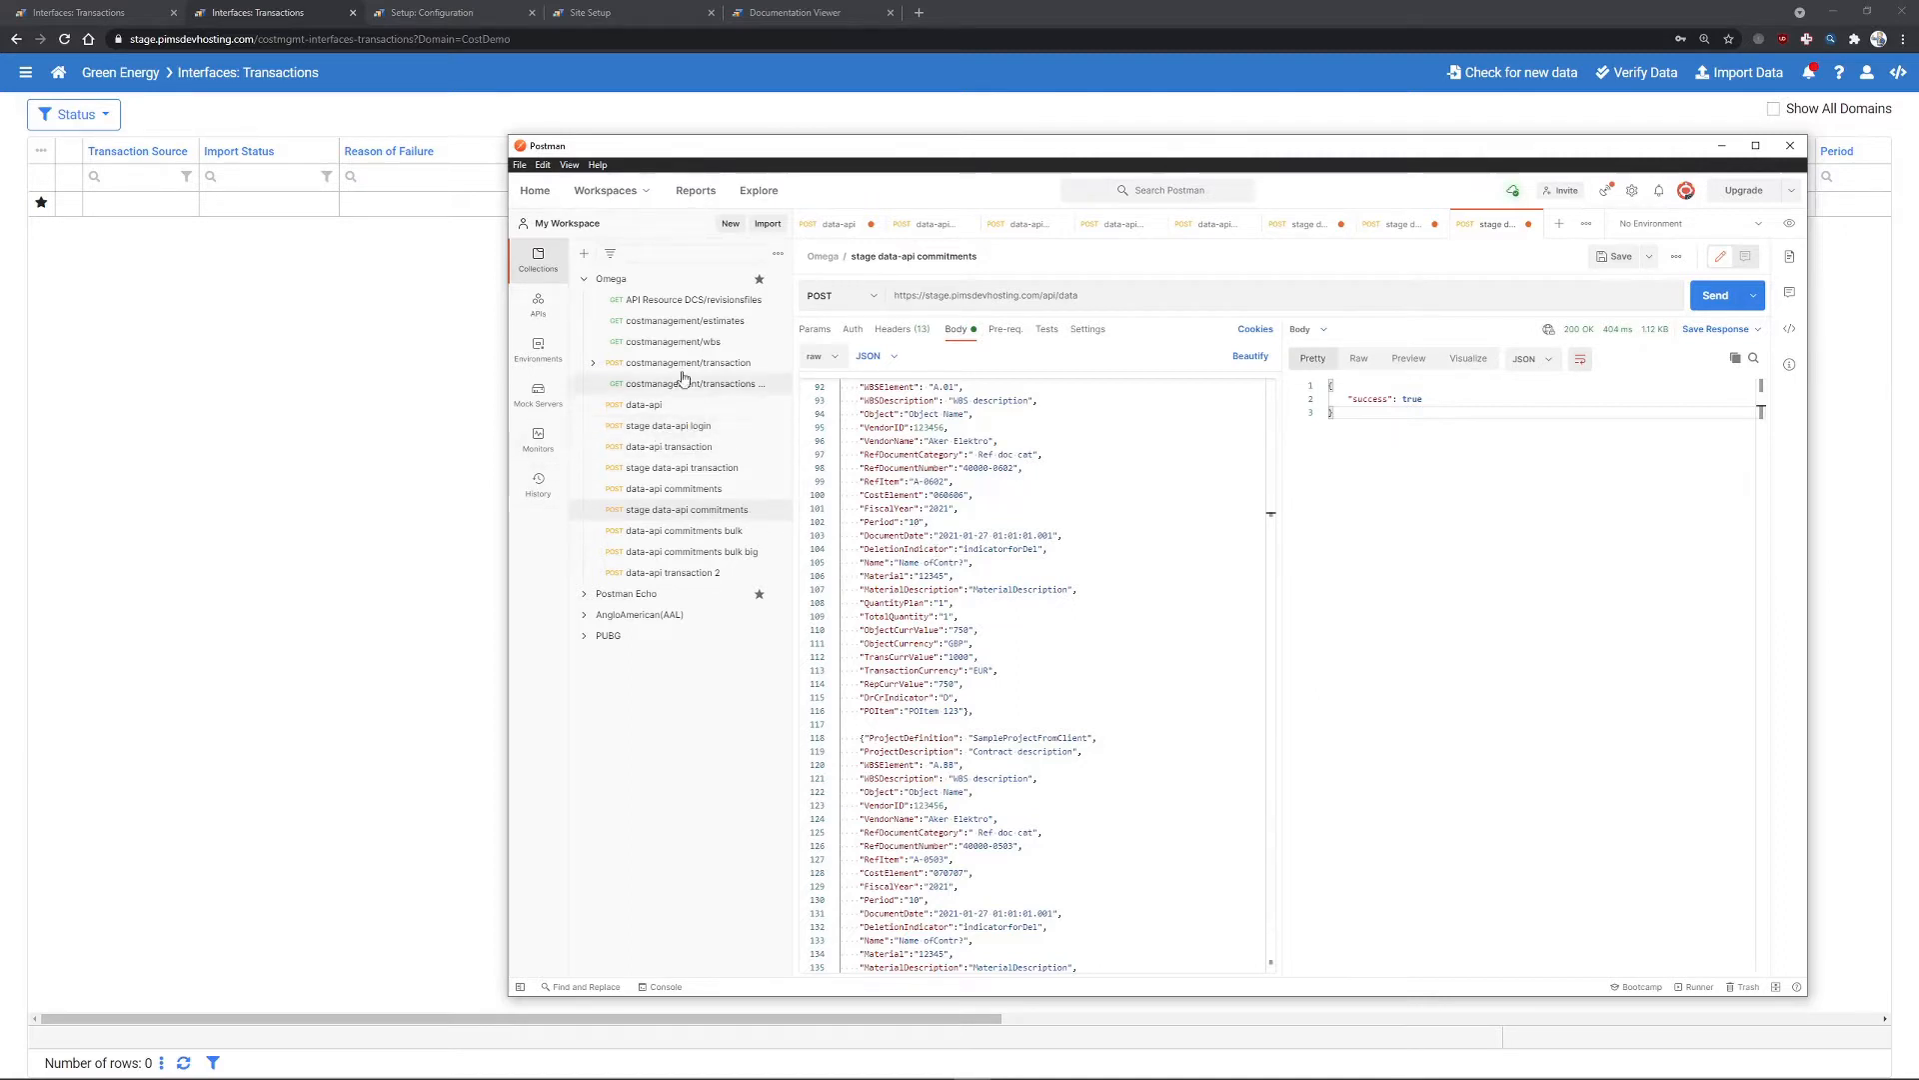
{"action": "left_click_drag", "start_coordinate": [632, 148], "coordinate": [427, 240]}
{"action": "left_click_drag", "start_coordinate": [585, 230], "coordinate": [651, 241]}
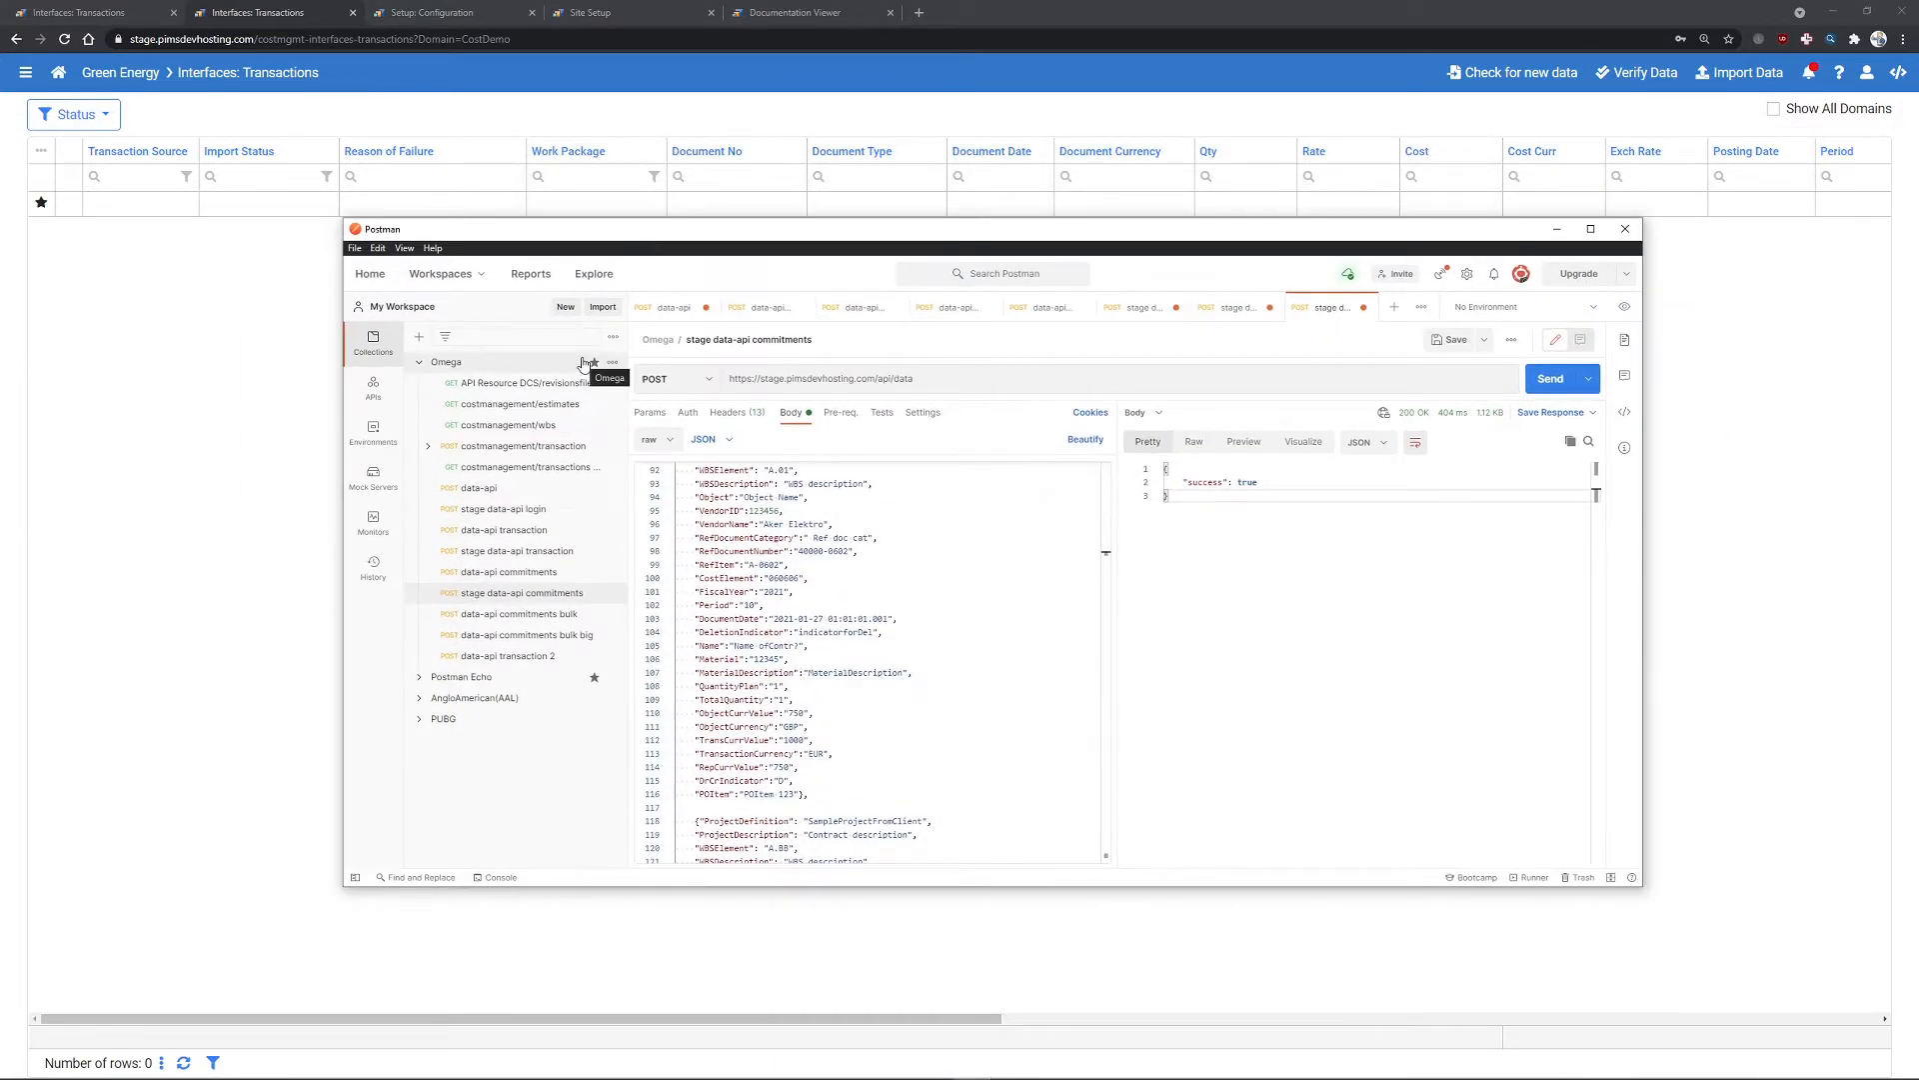
- Send the stage data-api login request, then open the stage data-api transaction request
{"action": "left_click", "coordinate": [529, 514]}
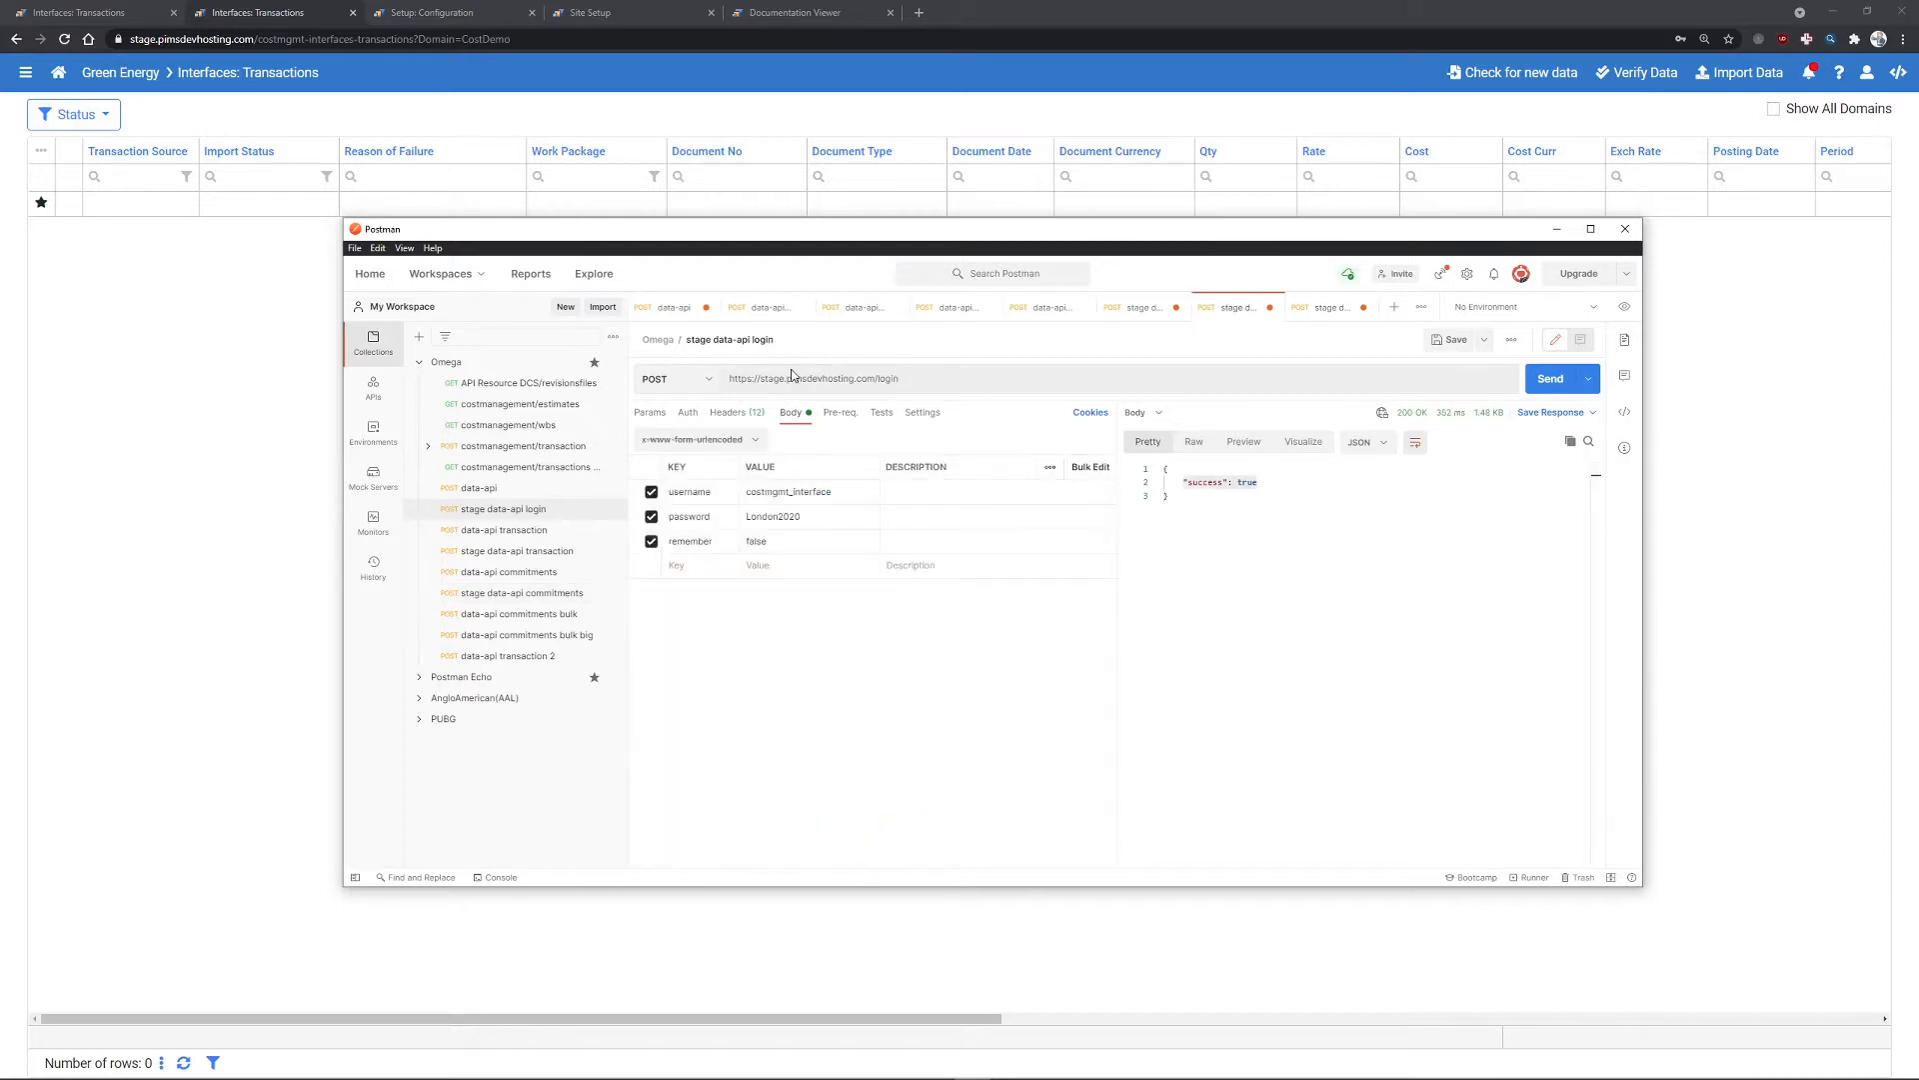
{"action": "triple_click", "coordinate": [828, 386]}
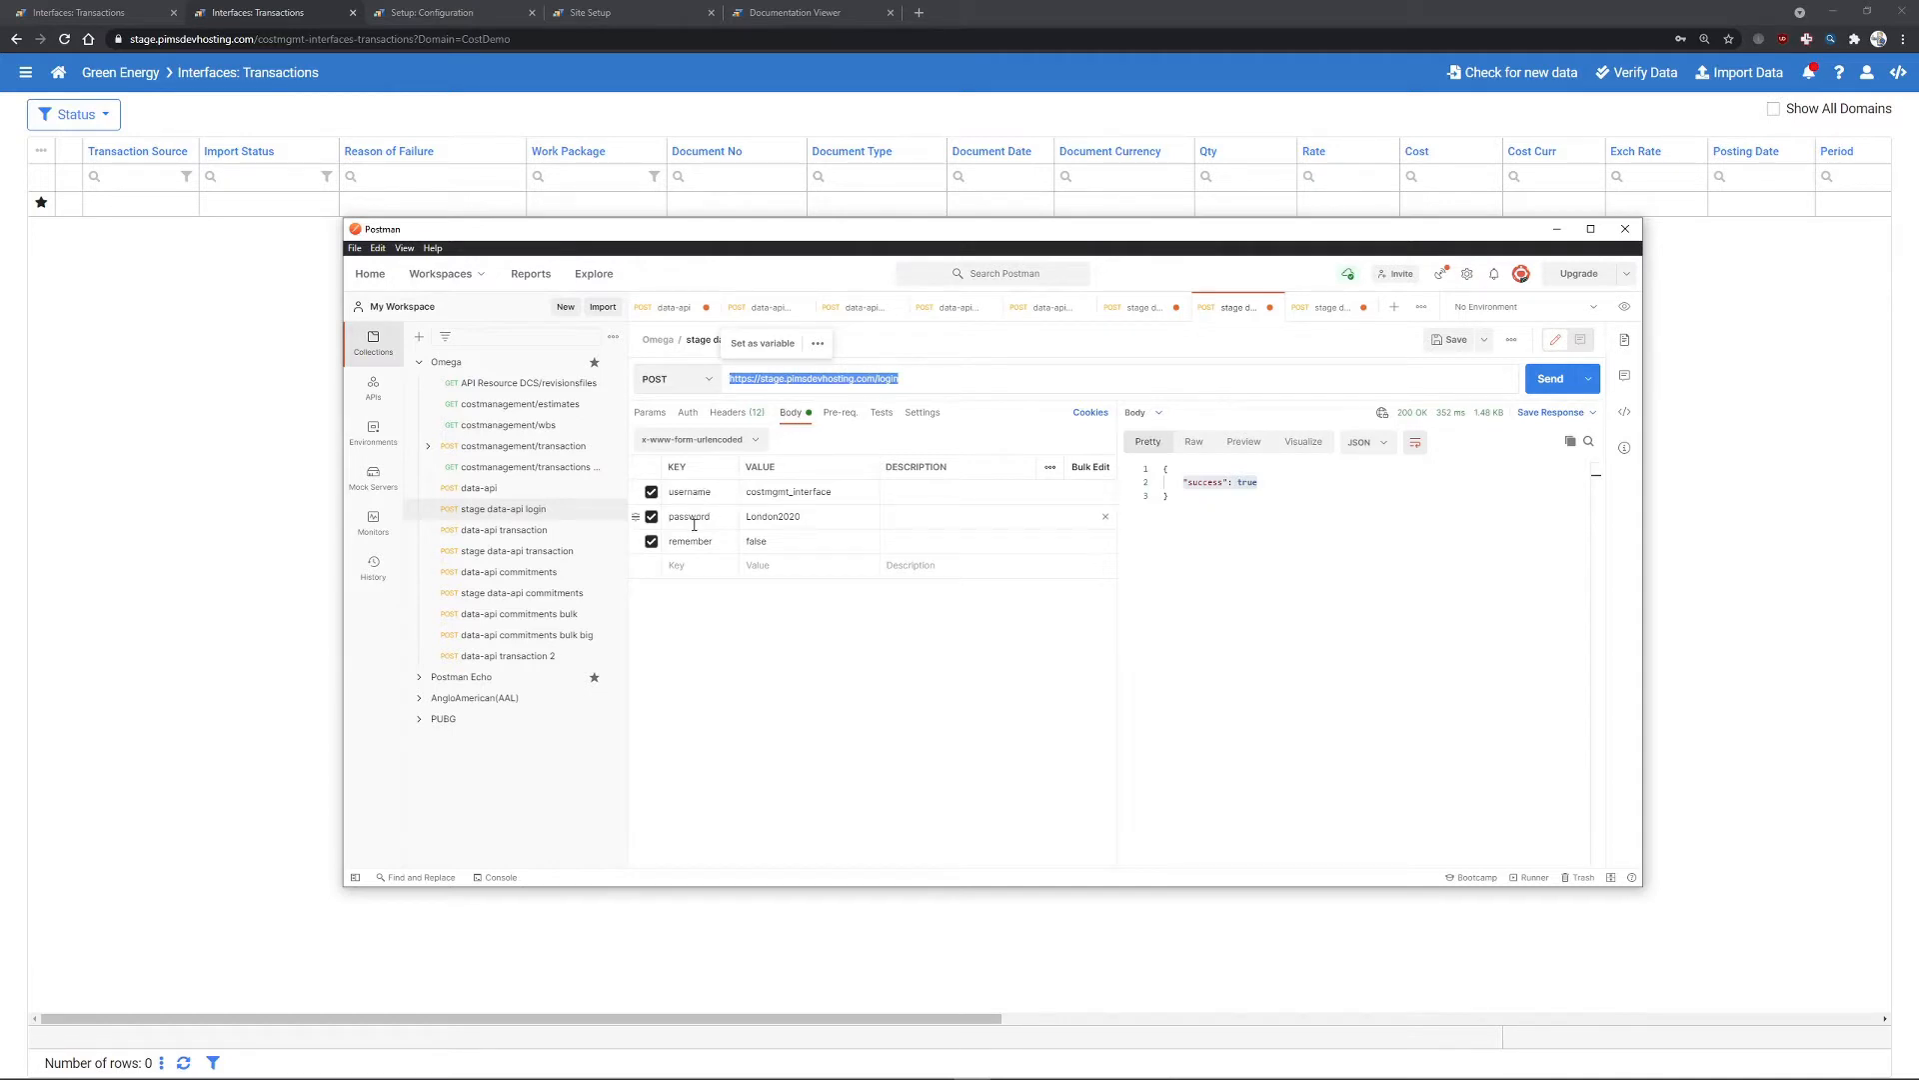
{"action": "left_click", "coordinate": [1219, 562]}
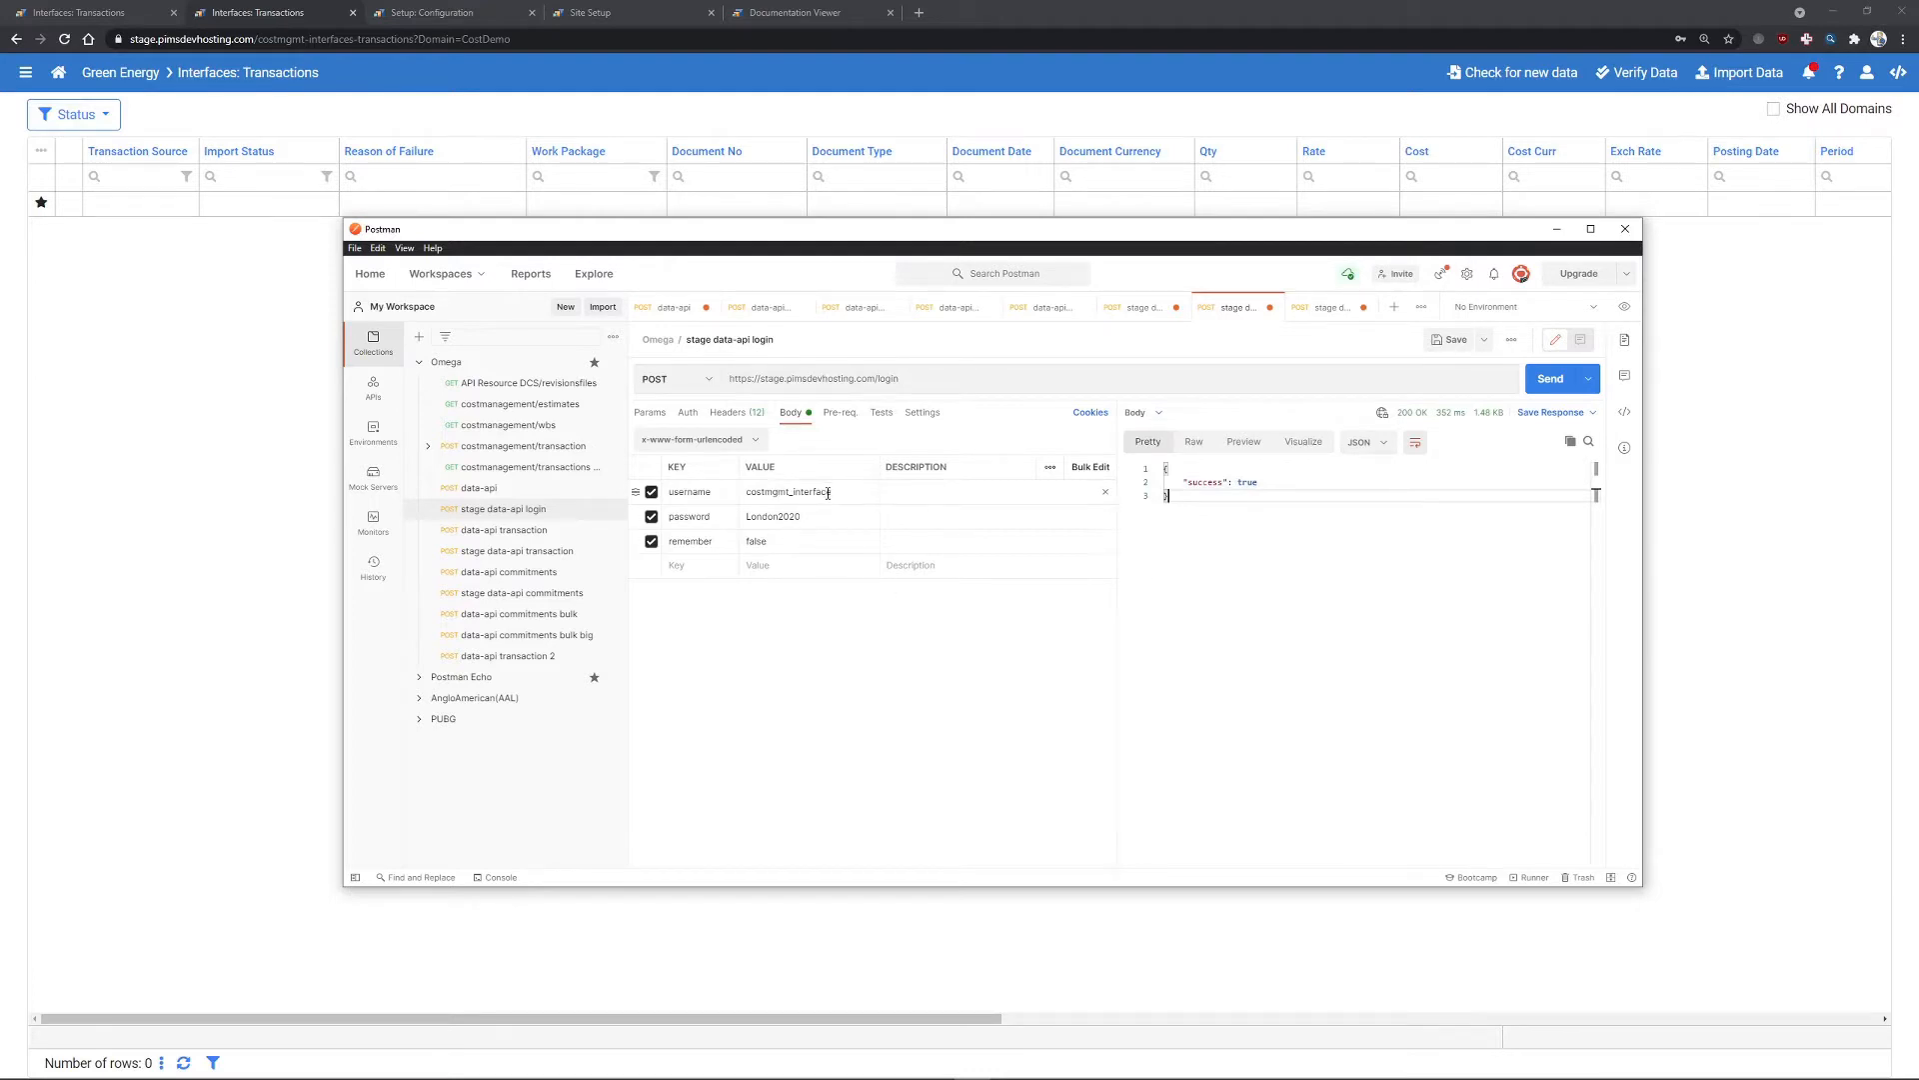
{"action": "left_click", "coordinate": [665, 15]}
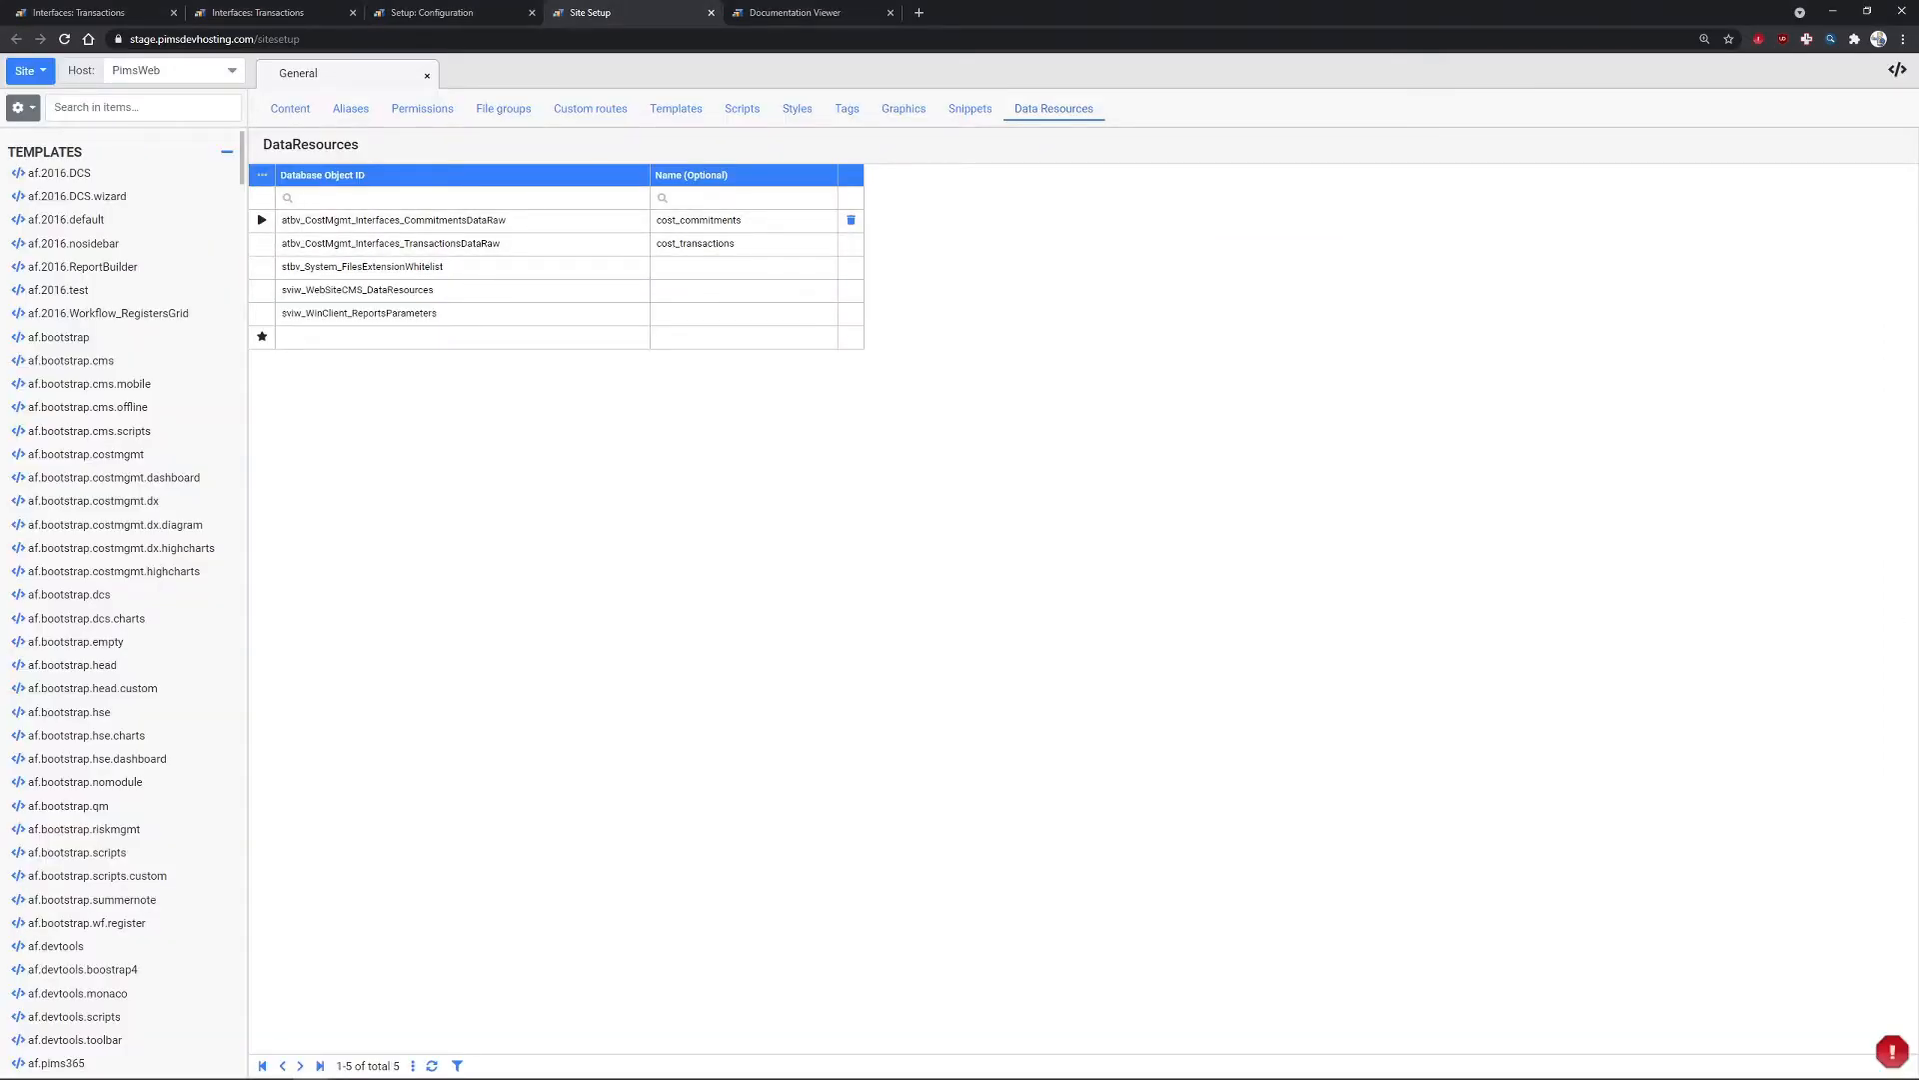
{"action": "key", "text": "alt+Tab"}
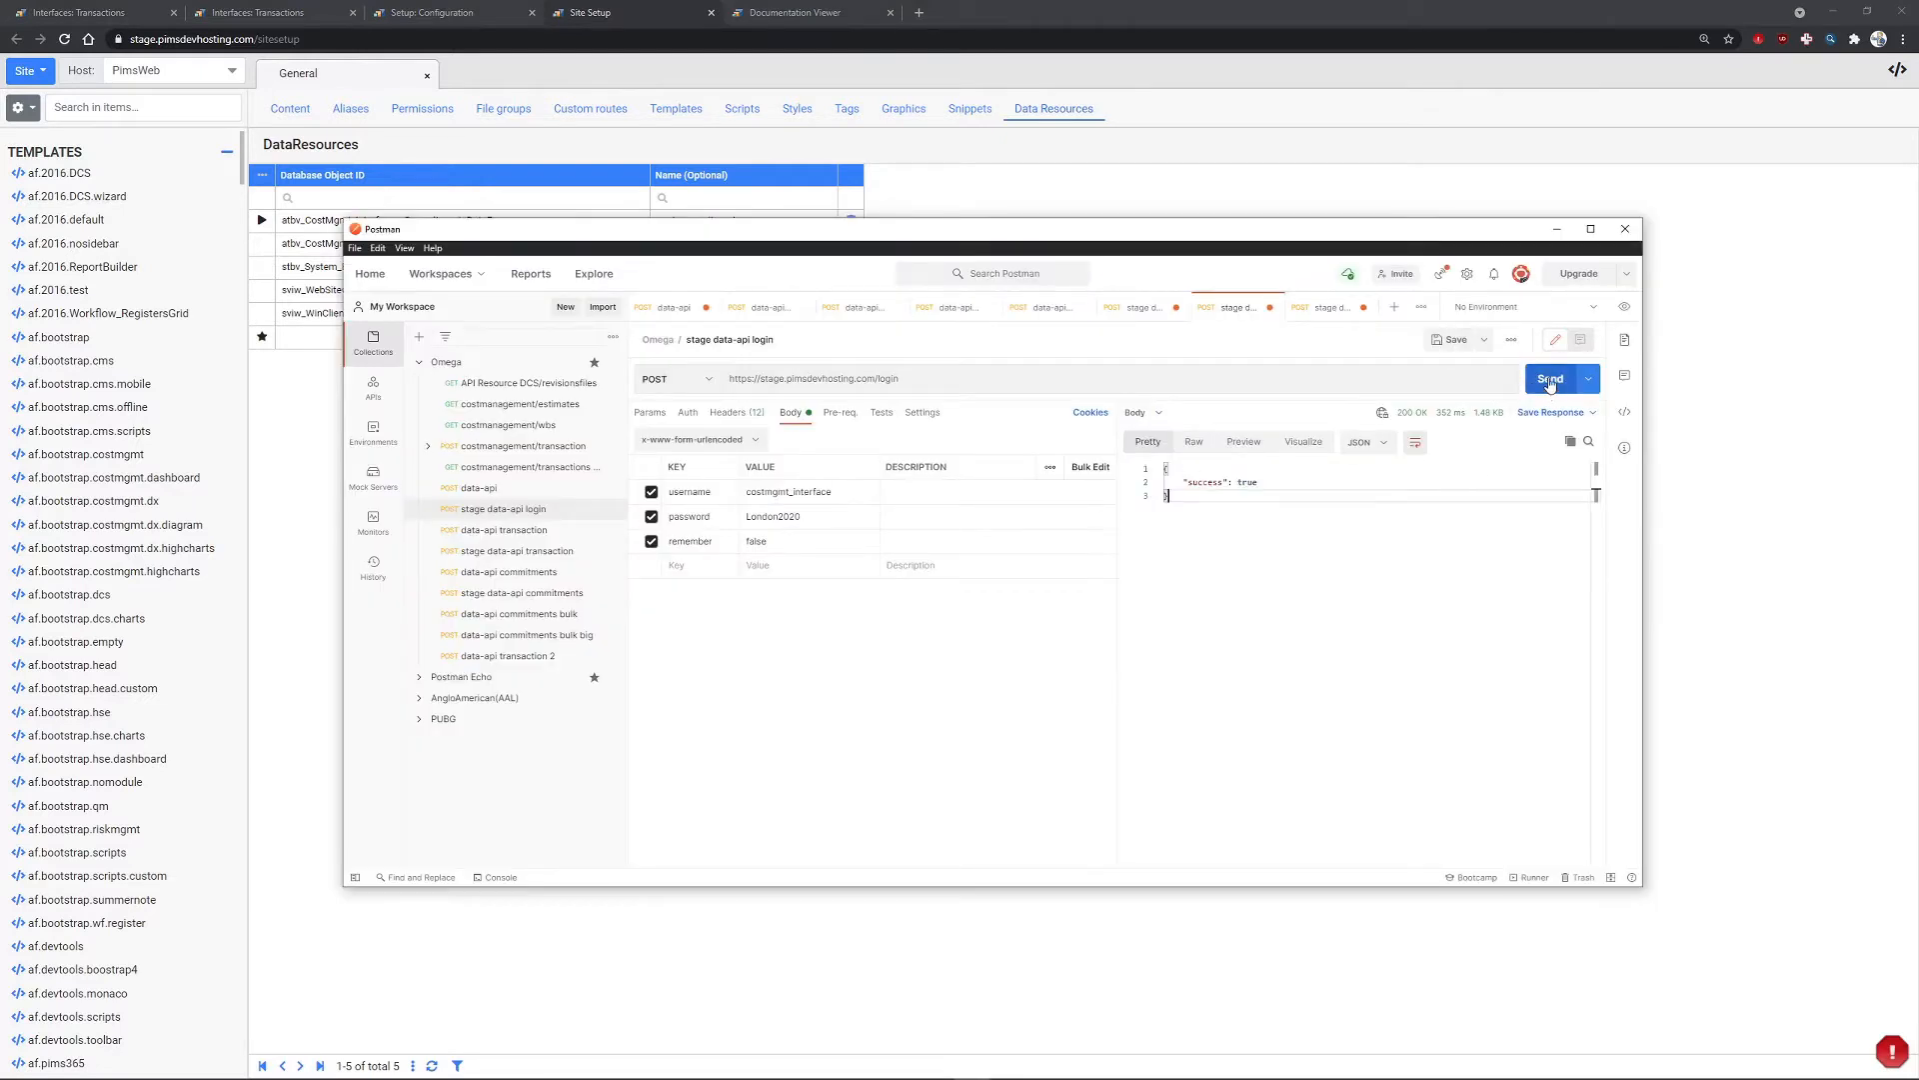
{"action": "left_click", "coordinate": [1553, 379]}
{"action": "left_click", "coordinate": [518, 553]}
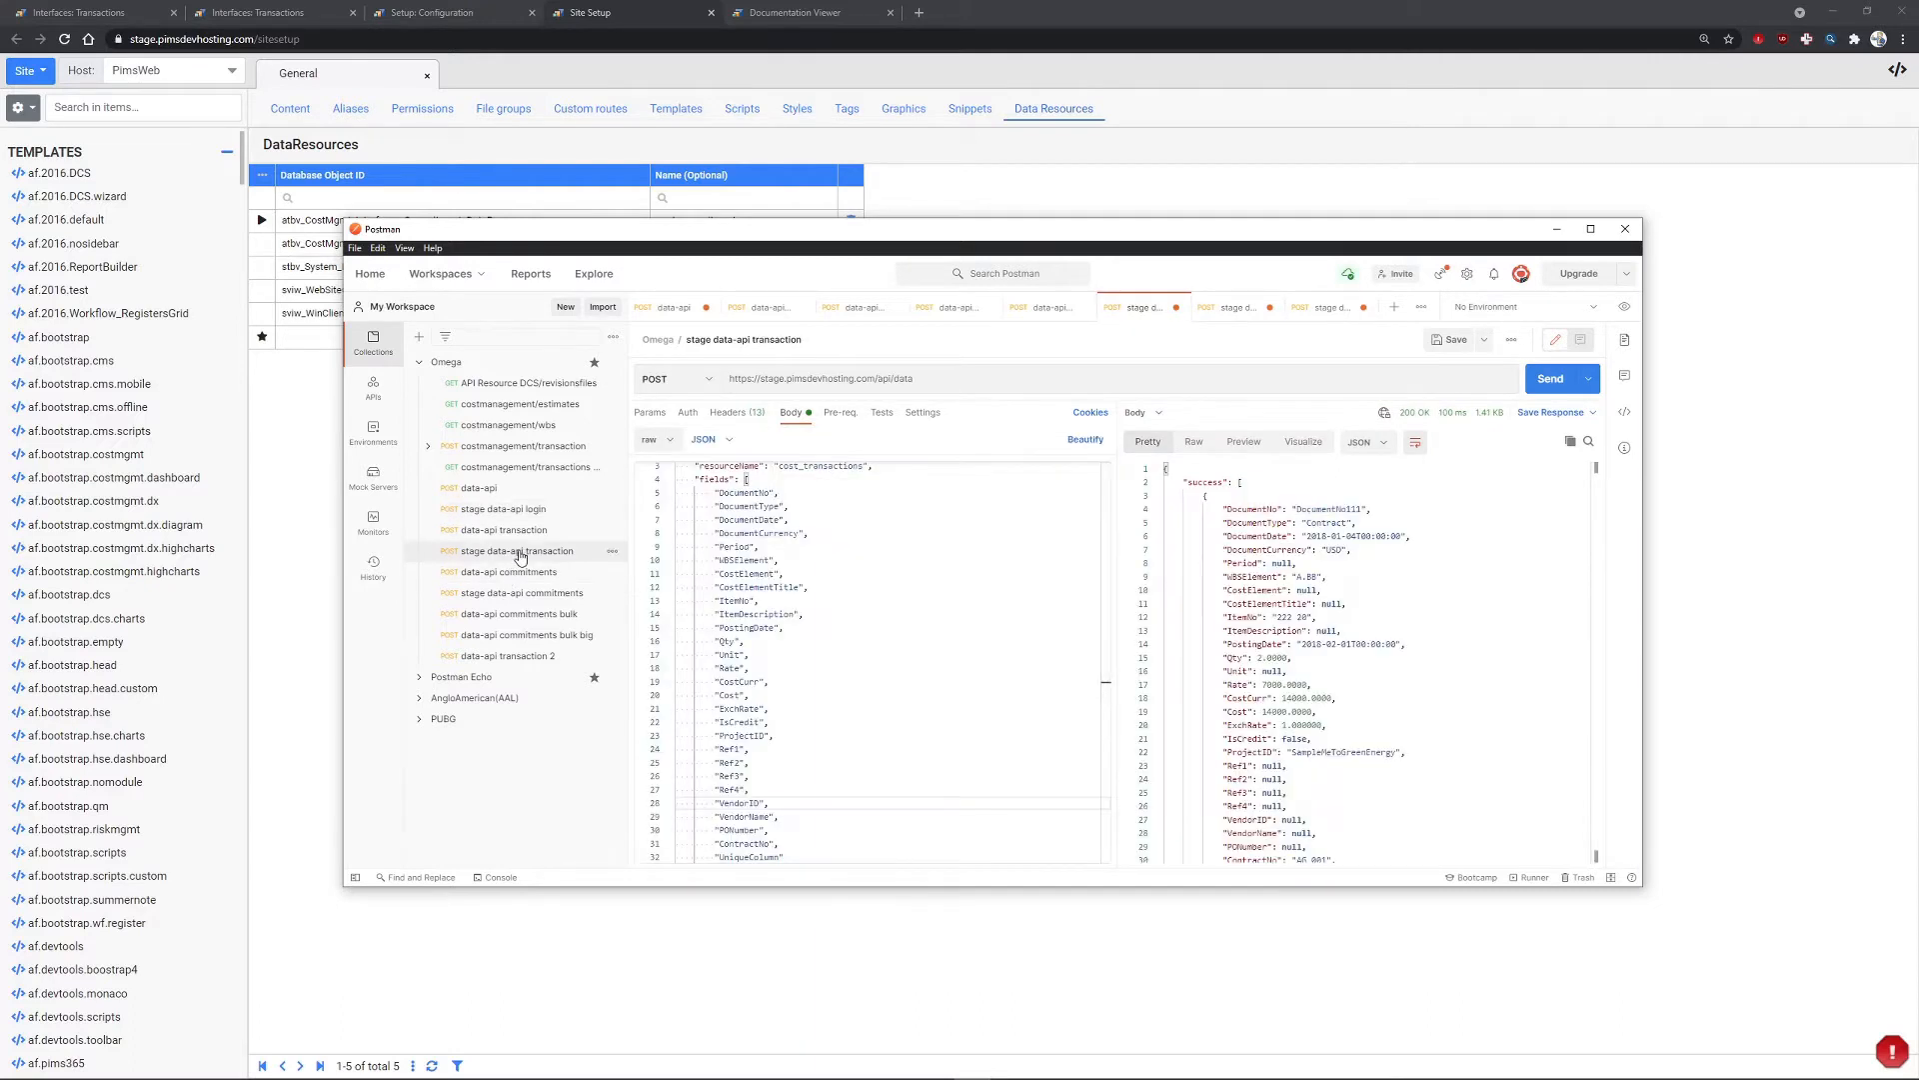
- Review the transaction request's address, operation, resourceName, requested fields and created values
{"action": "scroll", "coordinate": [904, 513], "scroll_direction": "up", "scroll_amount": 1}
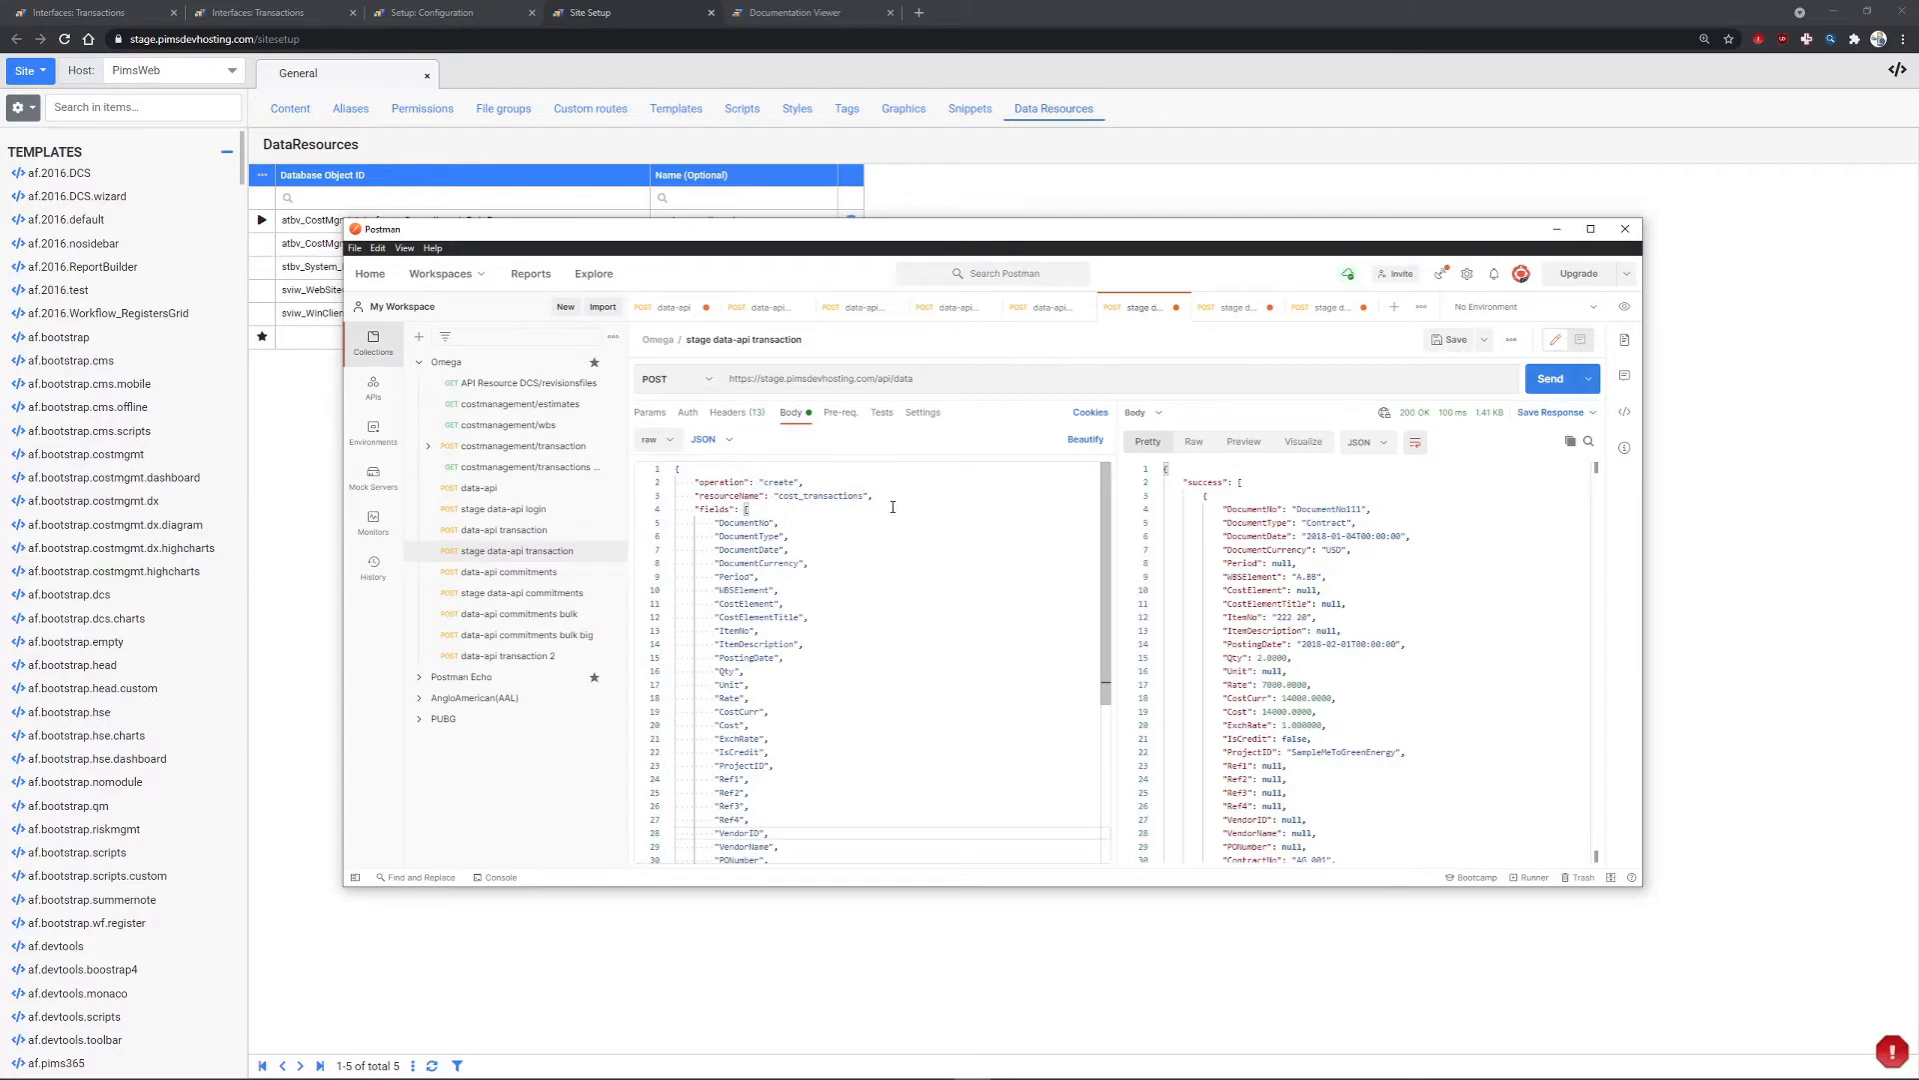
{"action": "triple_click", "coordinate": [940, 378]}
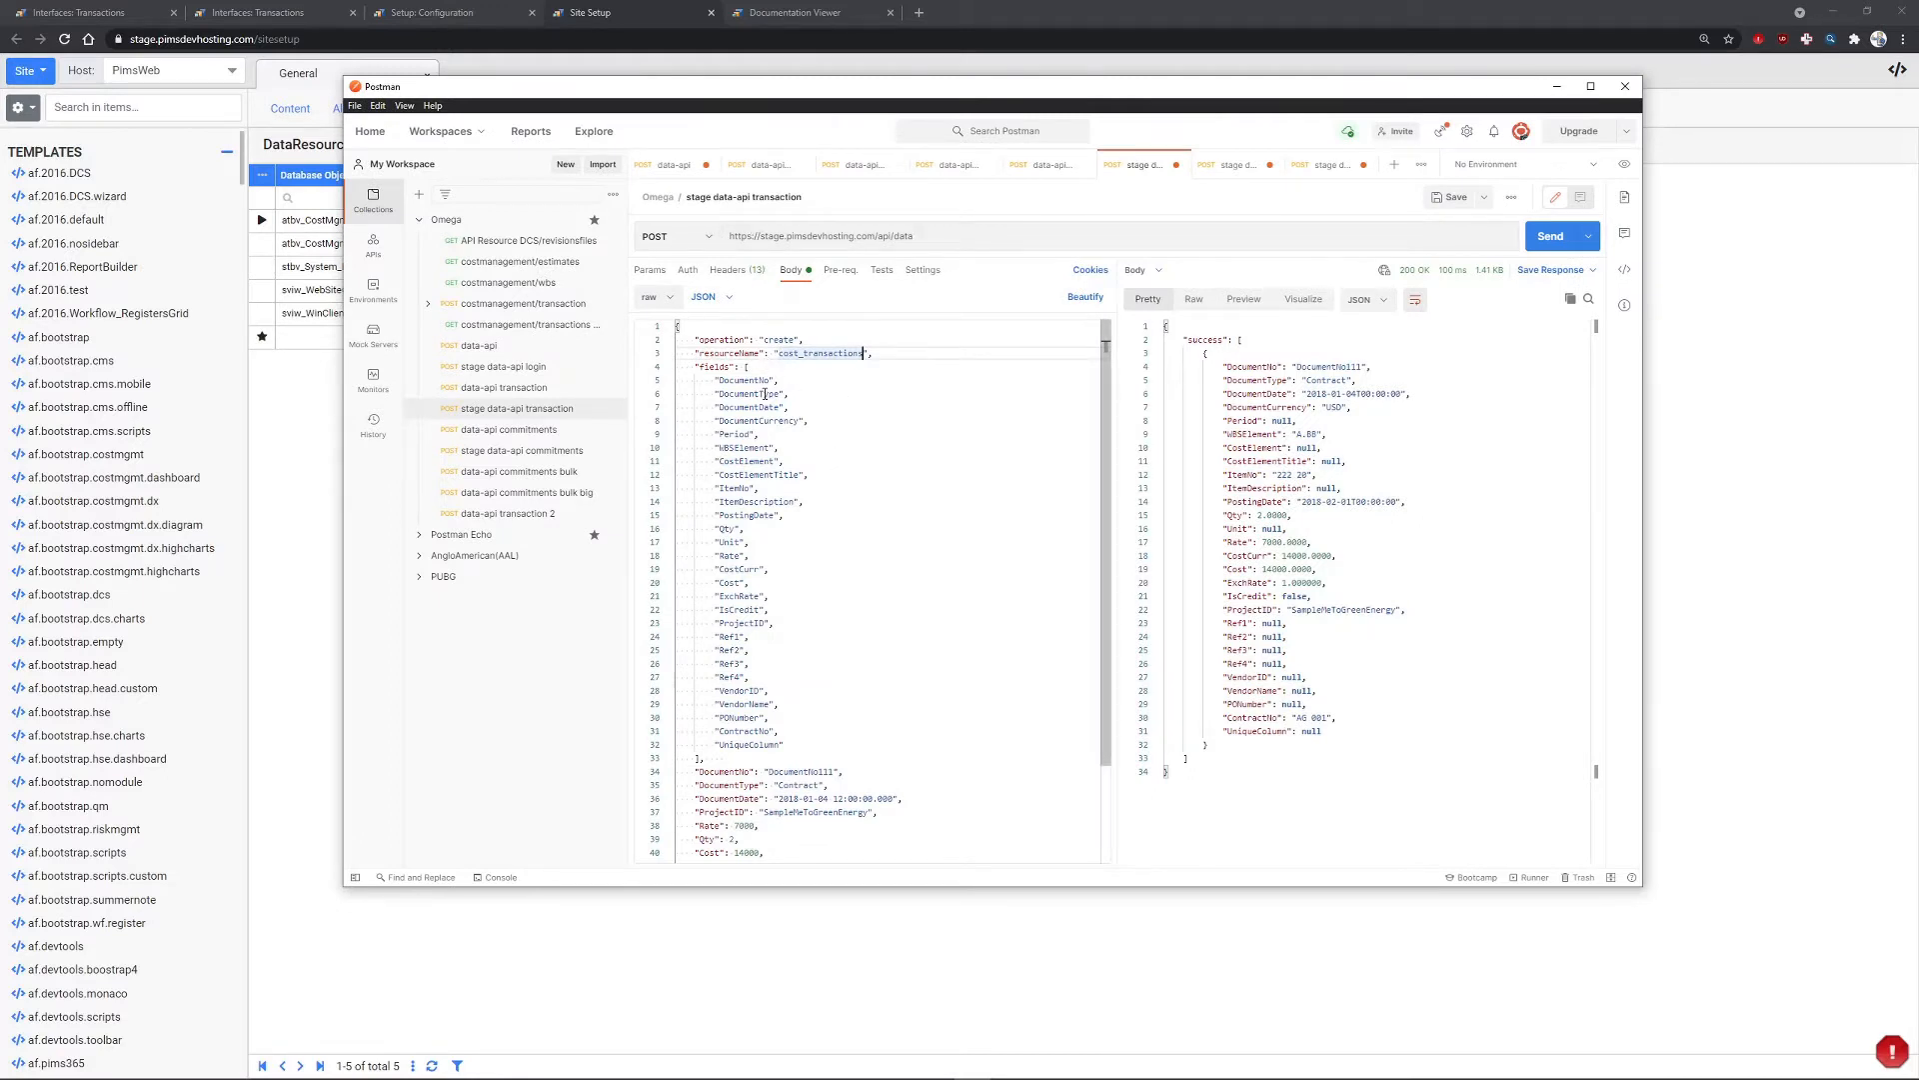
{"action": "left_click", "coordinate": [745, 340]}
{"action": "triple_click", "coordinate": [730, 353]}
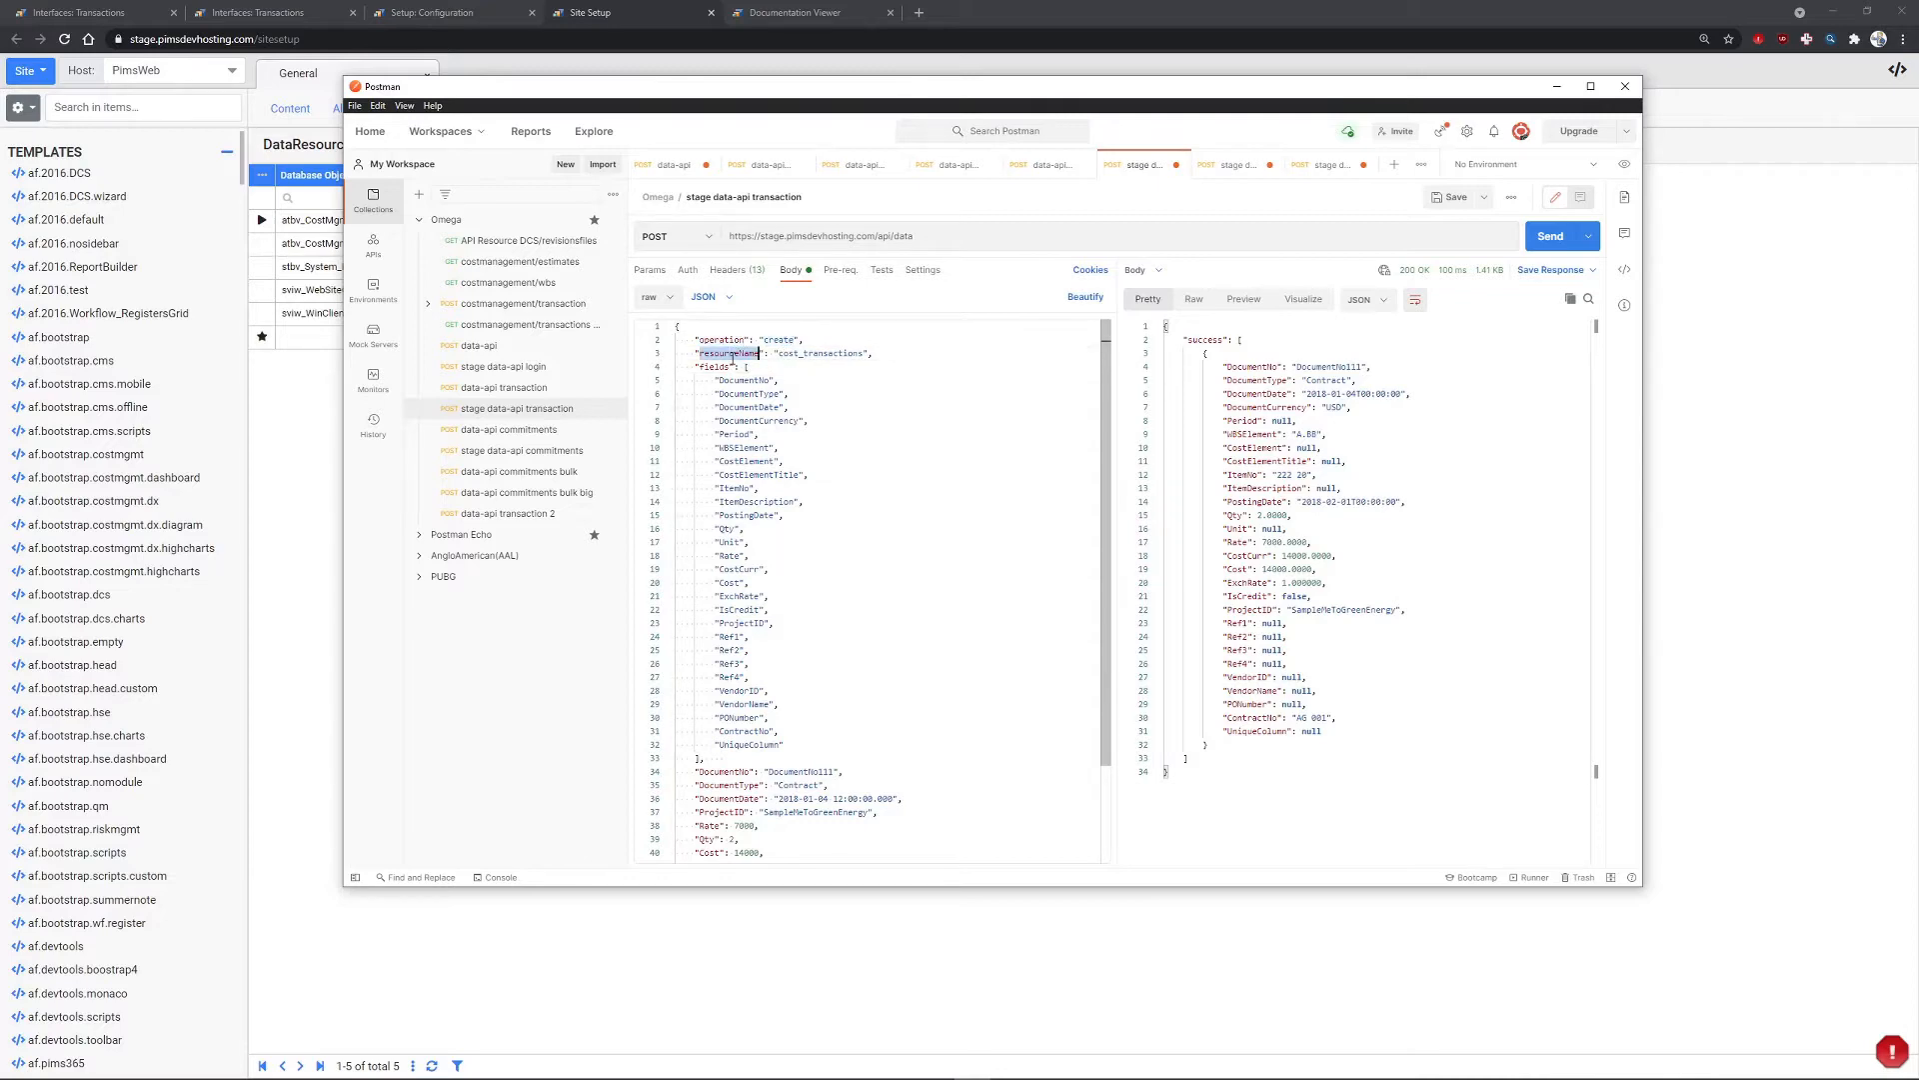
{"action": "left_click_drag", "start_coordinate": [832, 86], "coordinate": [742, 262]}
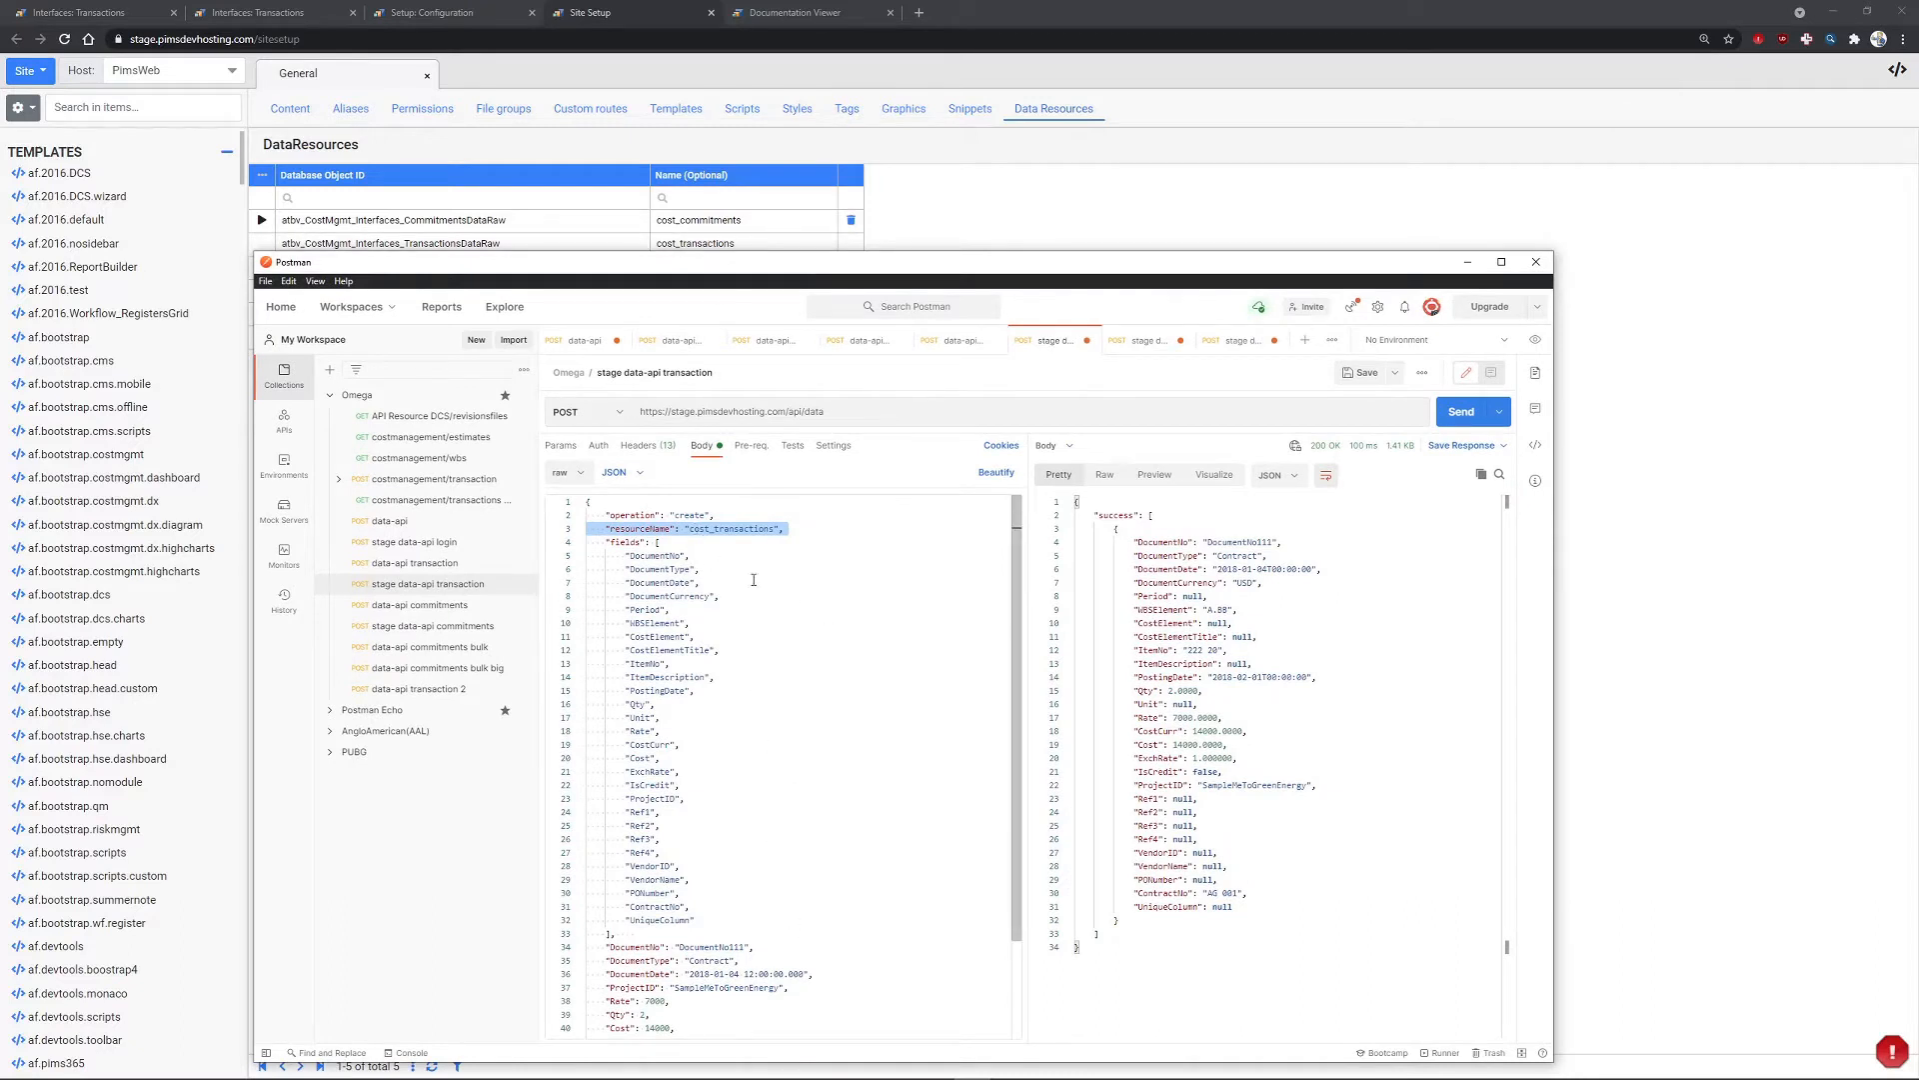
{"action": "left_click_drag", "start_coordinate": [606, 542], "coordinate": [636, 933]}
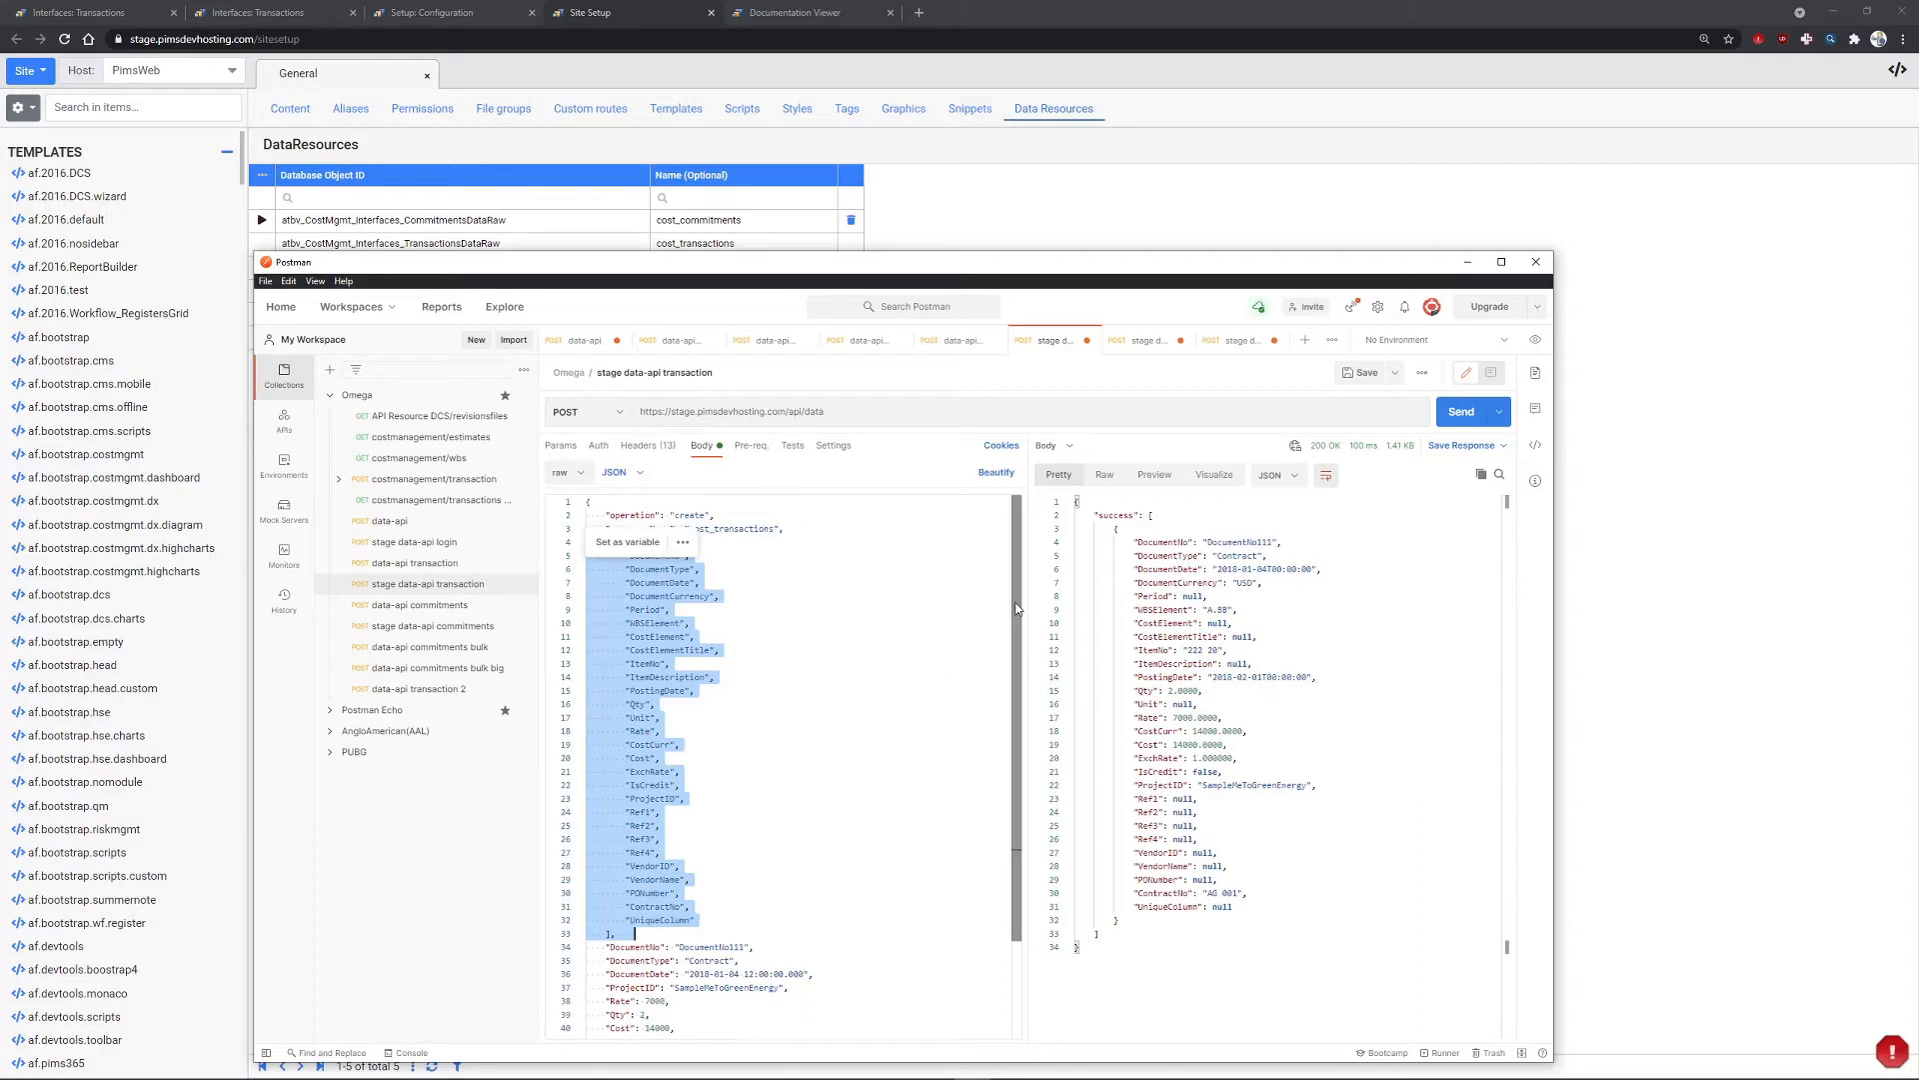
{"action": "scroll", "coordinate": [1016, 753], "scroll_direction": "down", "scroll_amount": 3}
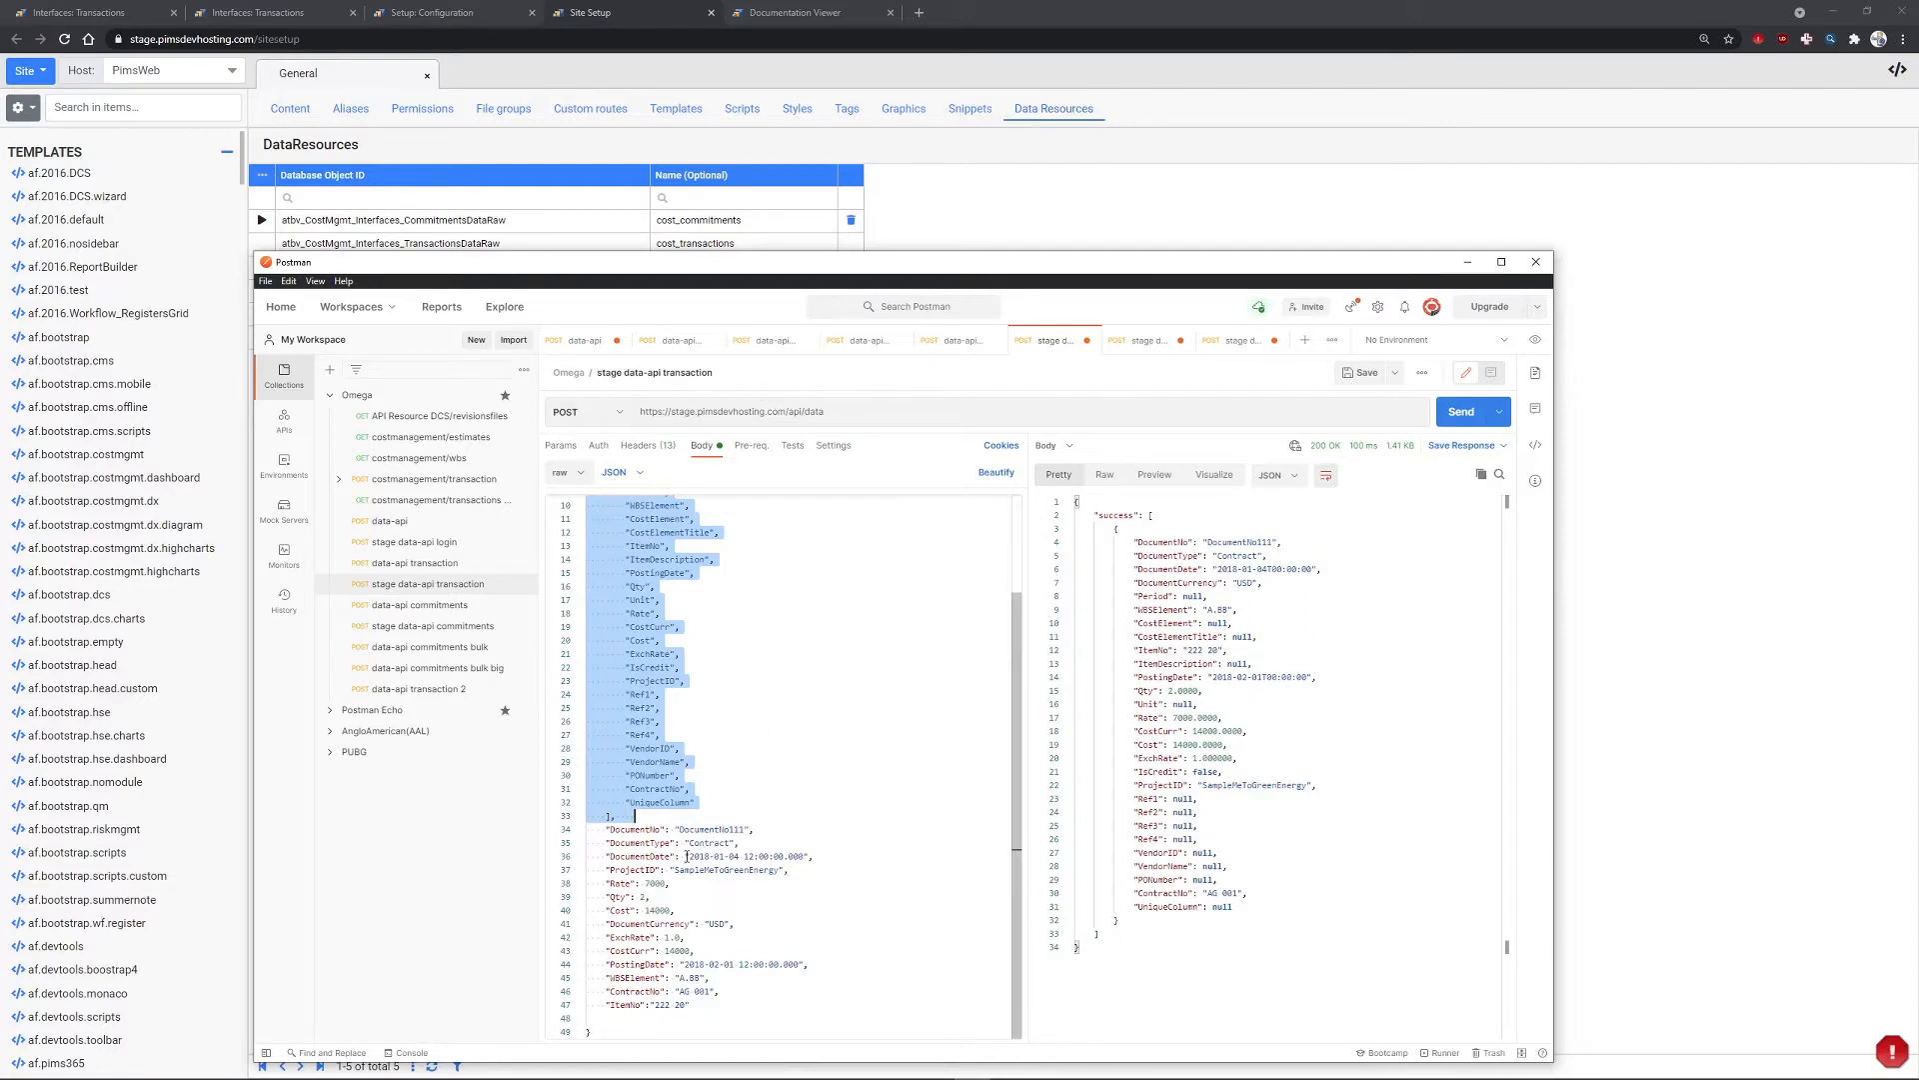
{"action": "left_click_drag", "start_coordinate": [605, 830], "coordinate": [690, 1004]}
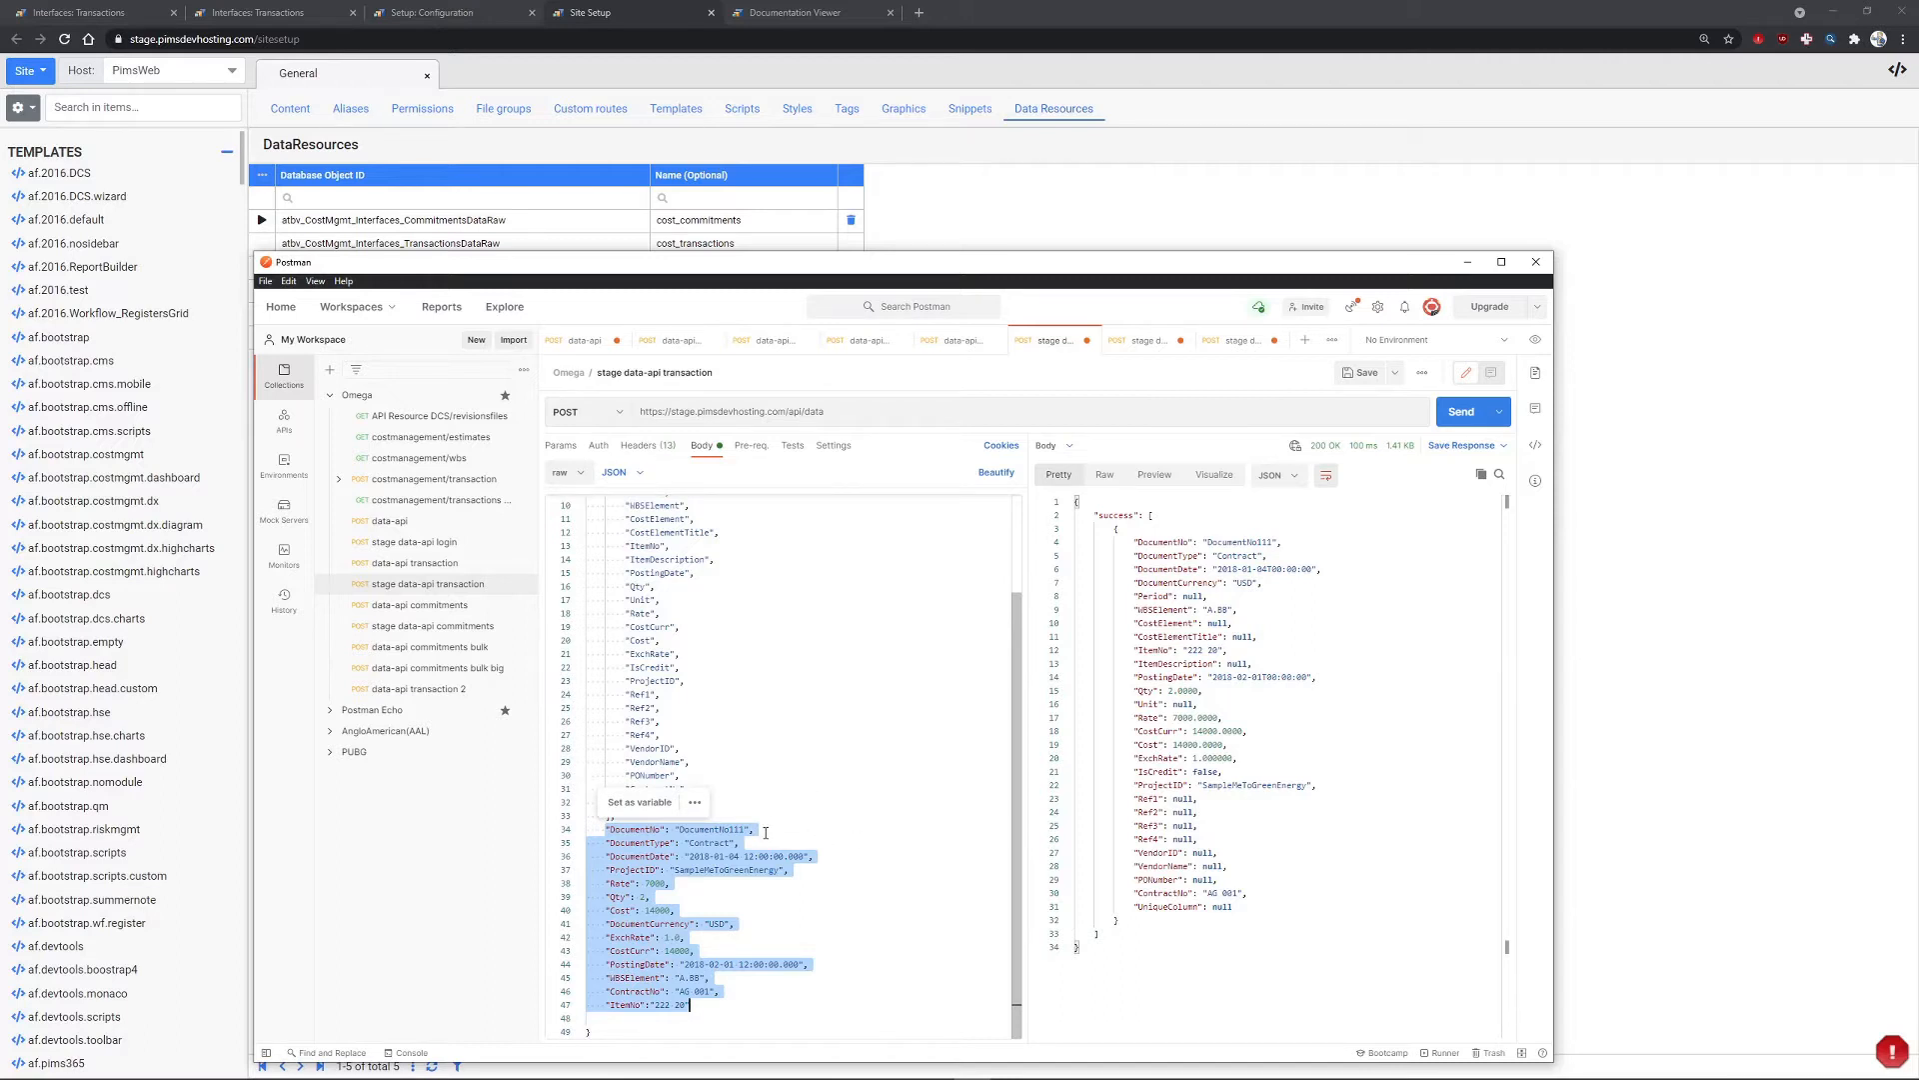
- Copy the ProjectID value SampleMeToGreenEnergy and return to Setup: Configuration
{"action": "left_click_drag", "start_coordinate": [900, 268], "coordinate": [1123, 140]}
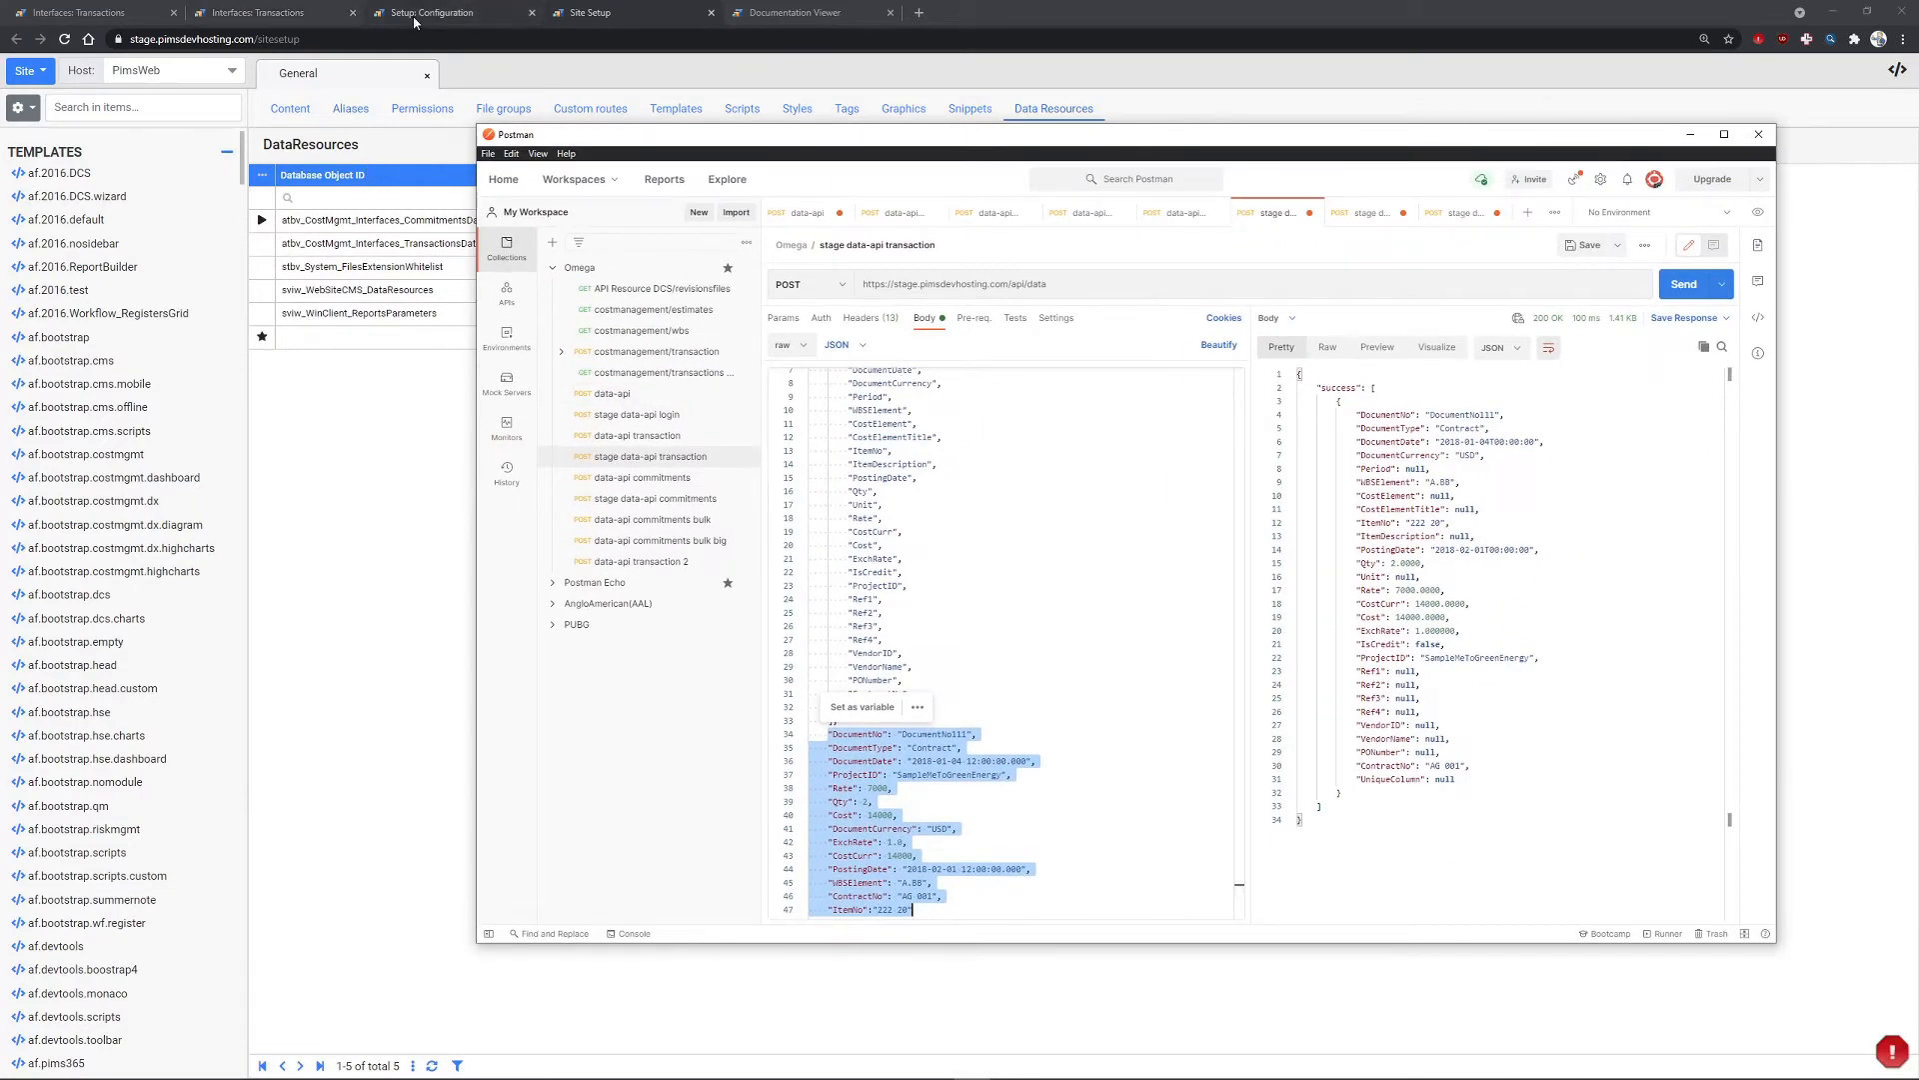
{"action": "left_click", "coordinate": [981, 736]}
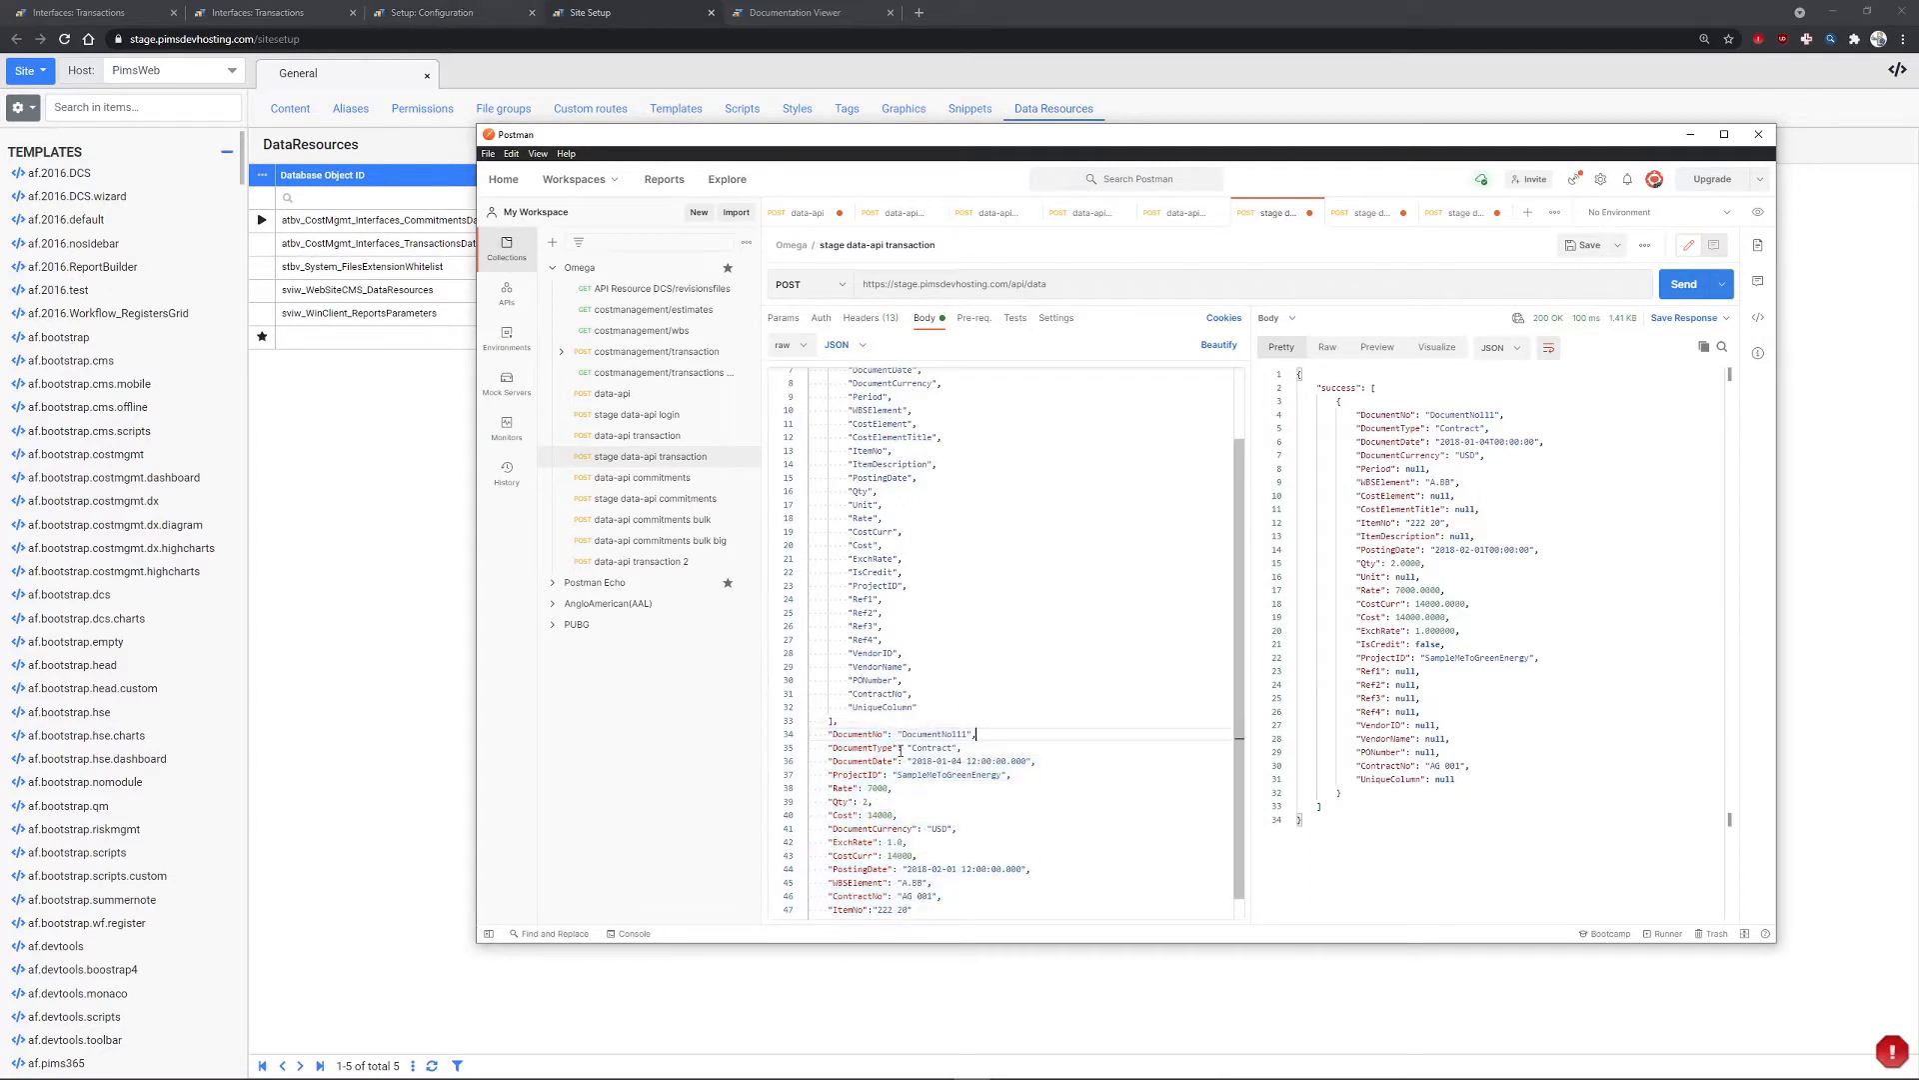
{"action": "double_click", "coordinate": [861, 777]}
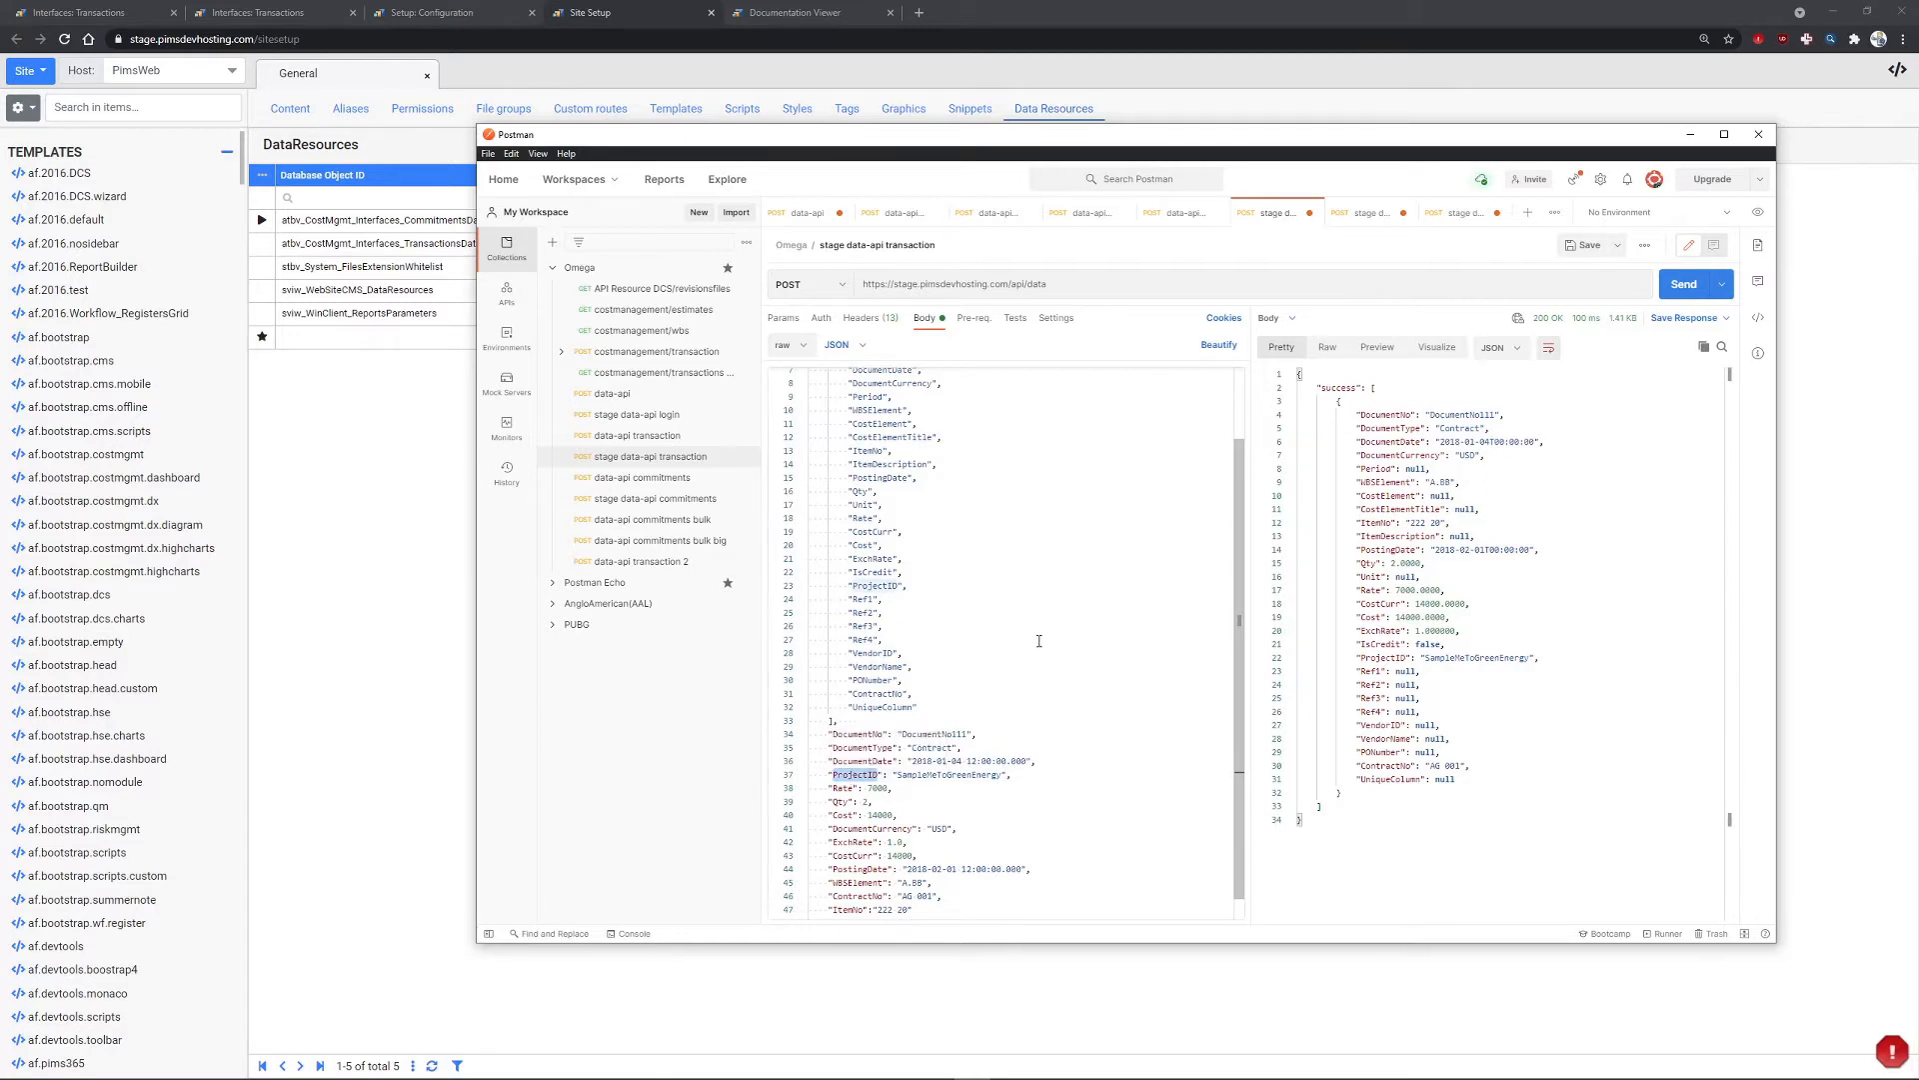
{"action": "double_click", "coordinate": [952, 776]}
{"action": "key", "text": "ctrl+c"}
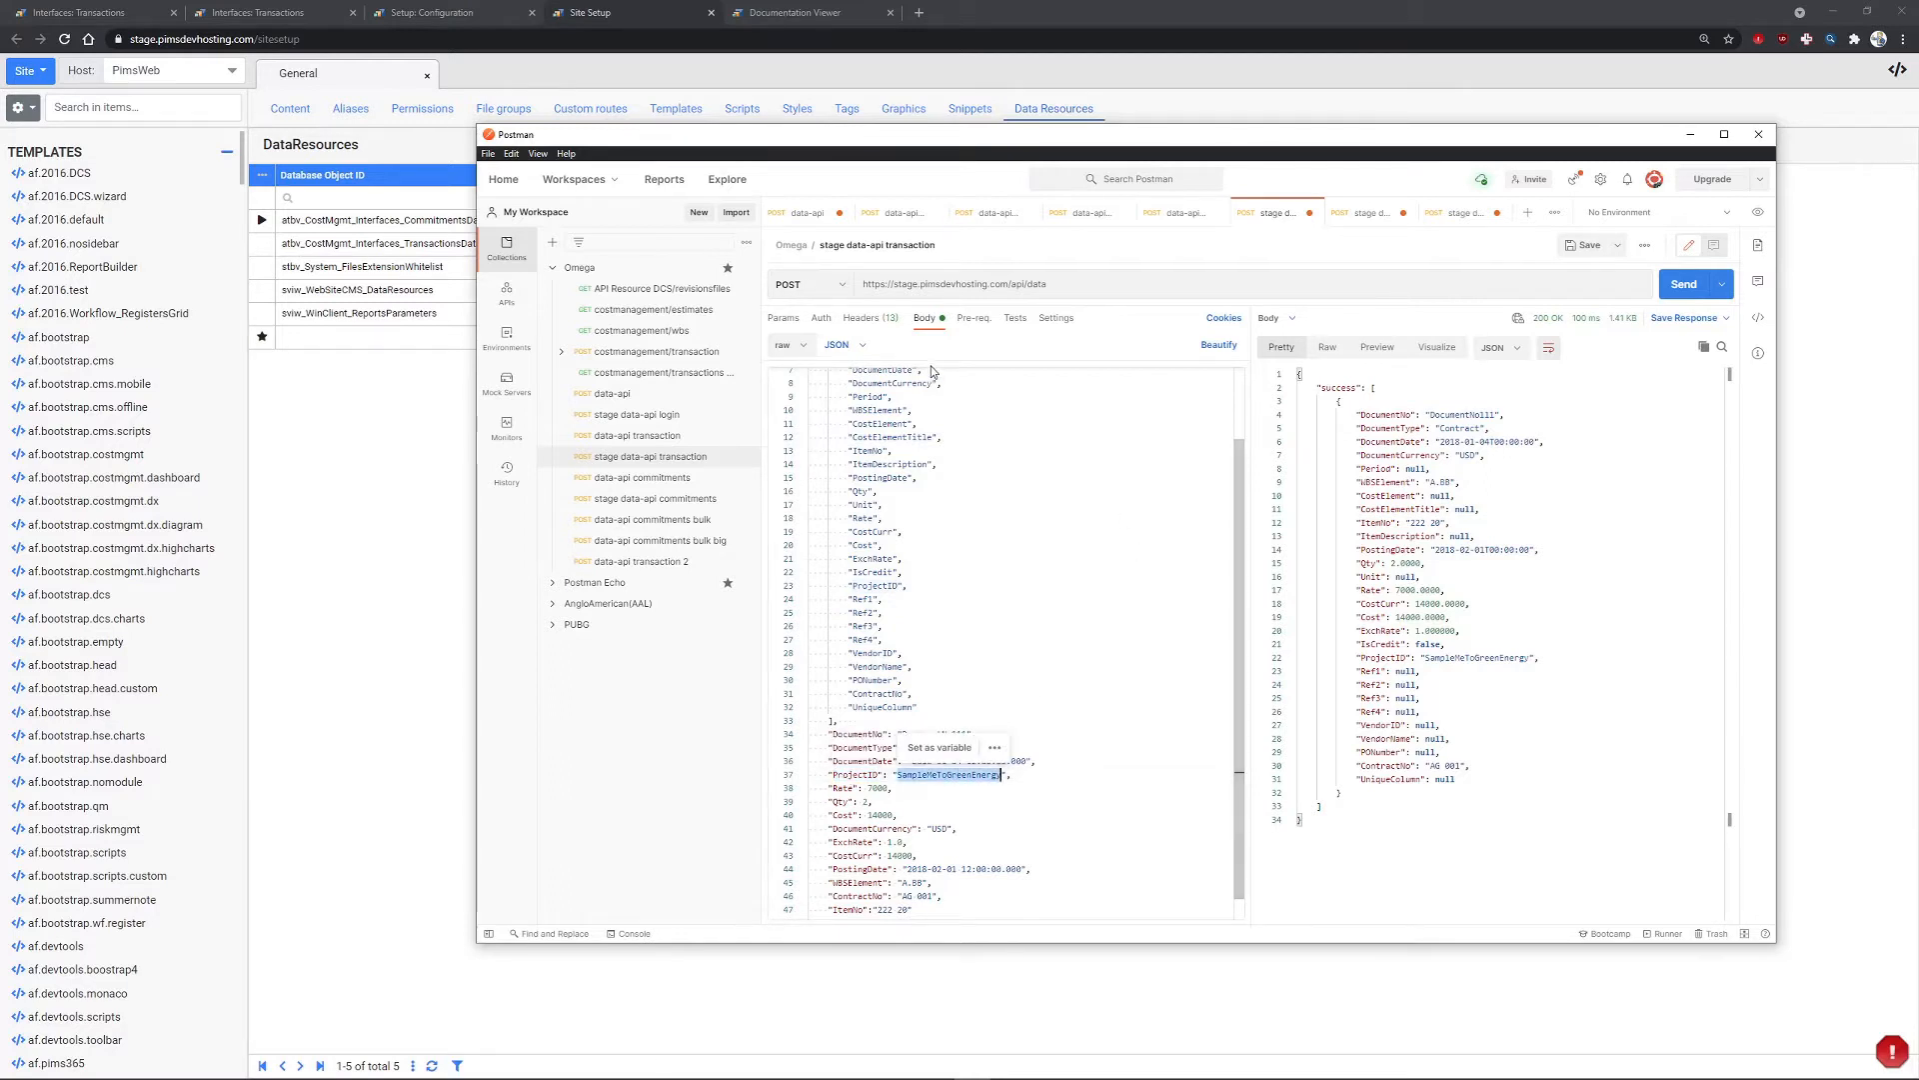
{"action": "scroll", "coordinate": [906, 497], "scroll_direction": "up", "scroll_amount": 2}
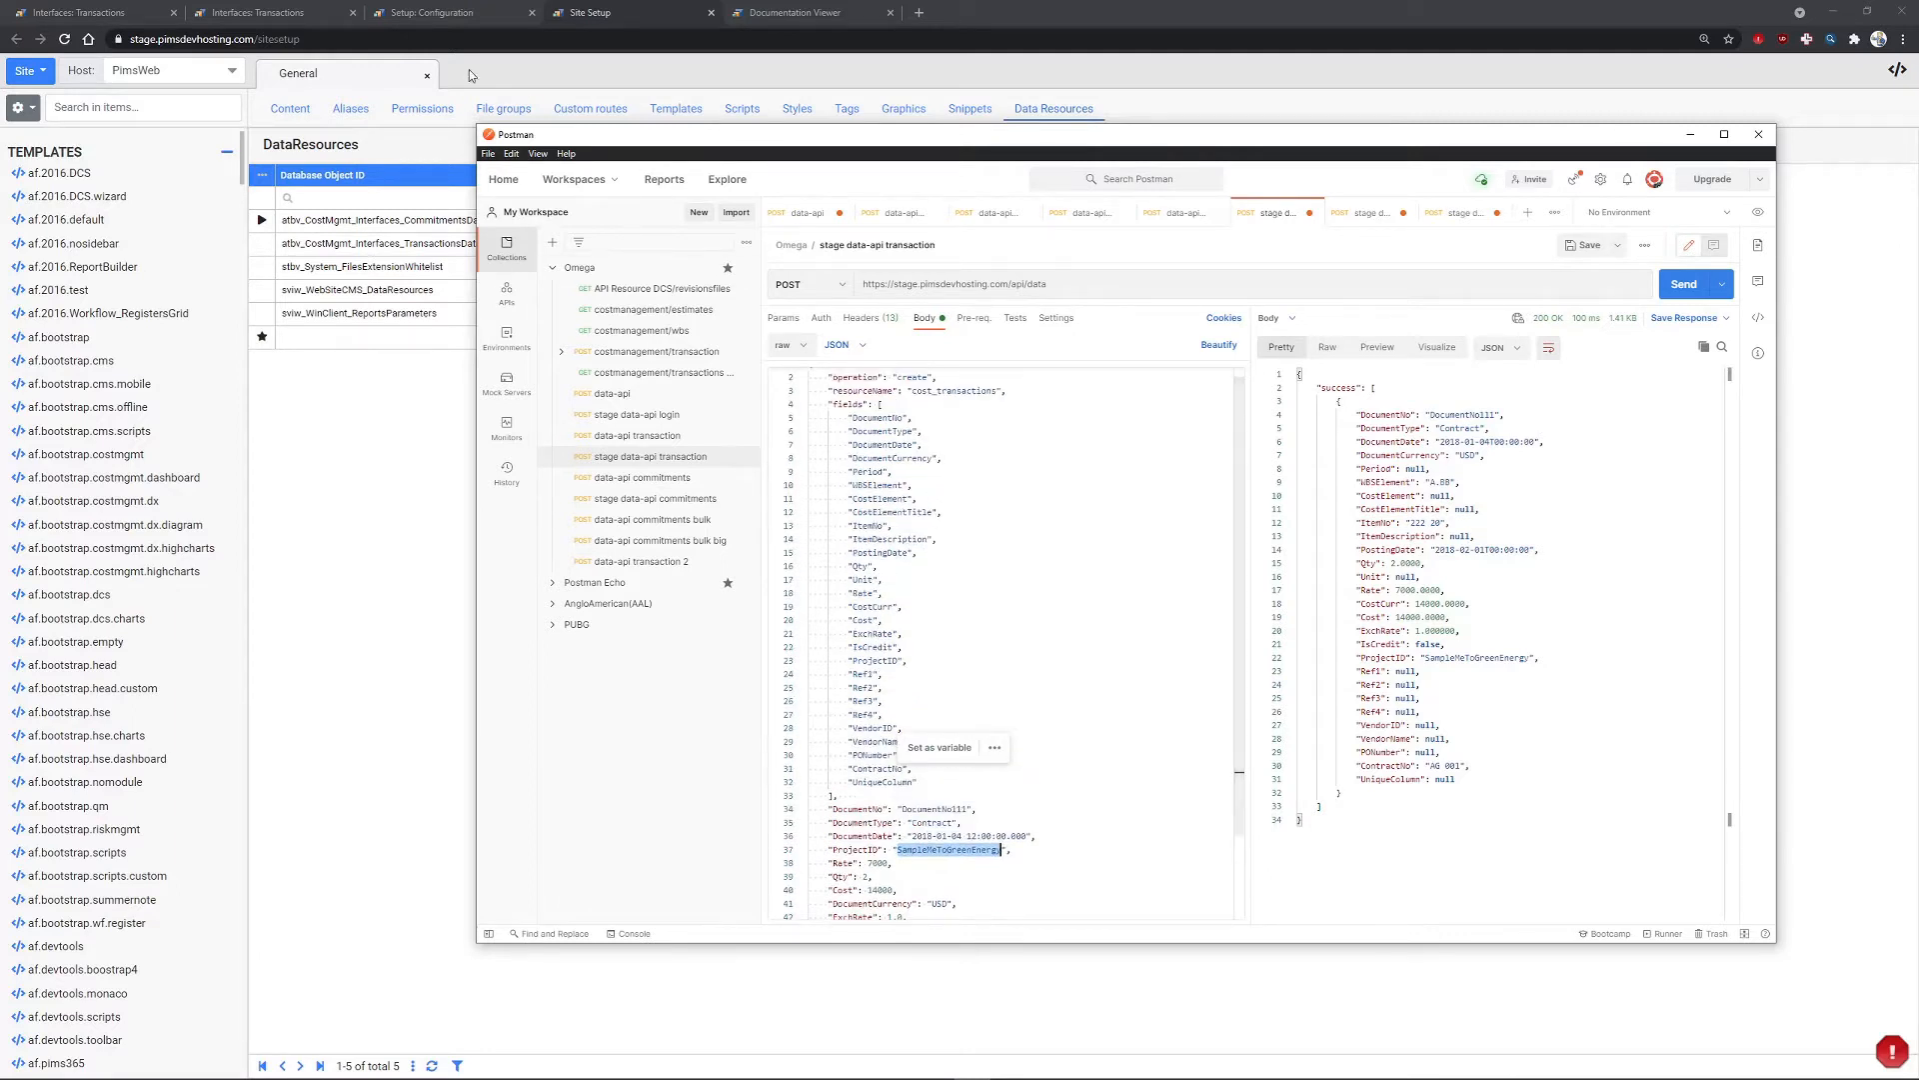
{"action": "left_click", "coordinate": [441, 14]}
- Paste SampleMeToGreenEnergy into a new Interface Projects row and commit it
{"action": "left_click", "coordinate": [1309, 99]}
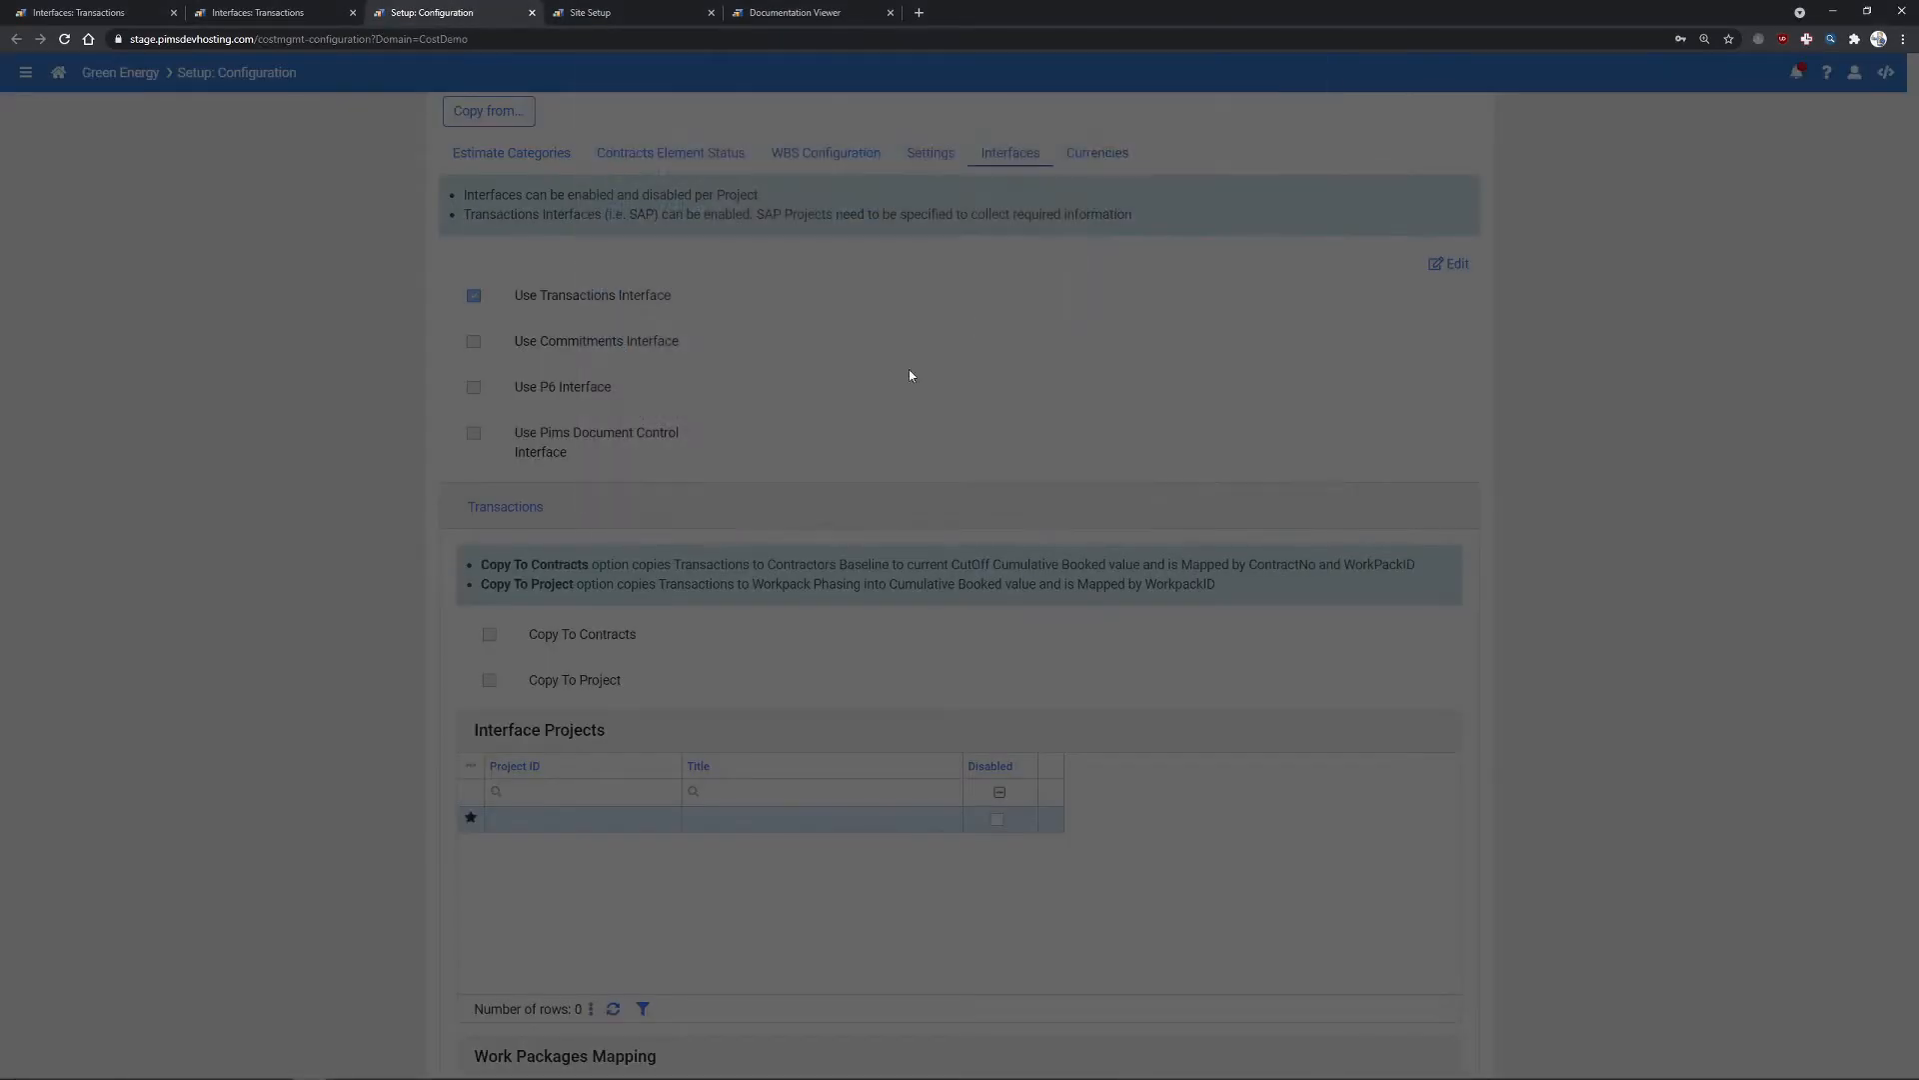
{"action": "scroll", "coordinate": [546, 689], "scroll_direction": "down", "scroll_amount": 1}
{"action": "scroll", "coordinate": [545, 688], "scroll_direction": "down", "scroll_amount": 3}
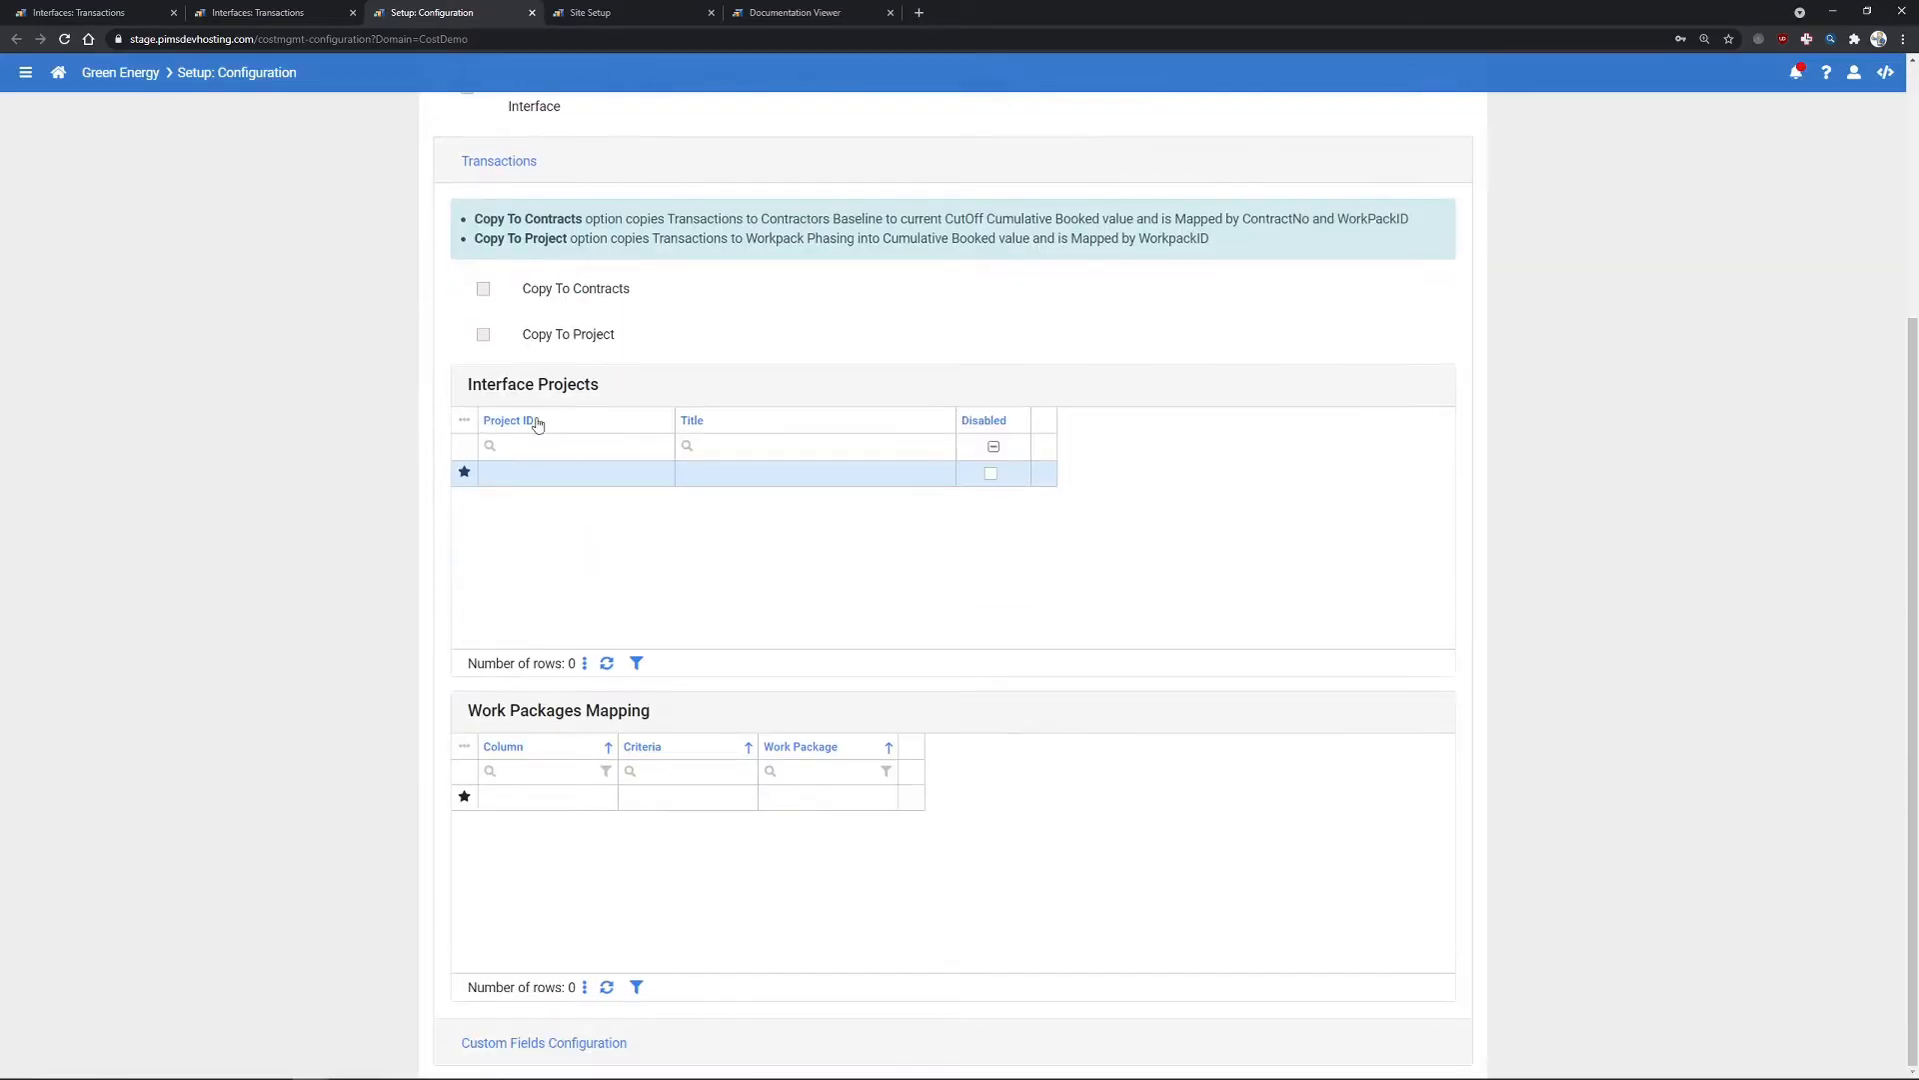
{"action": "left_click", "coordinate": [546, 475]}
{"action": "key", "text": "ctrl+v"}
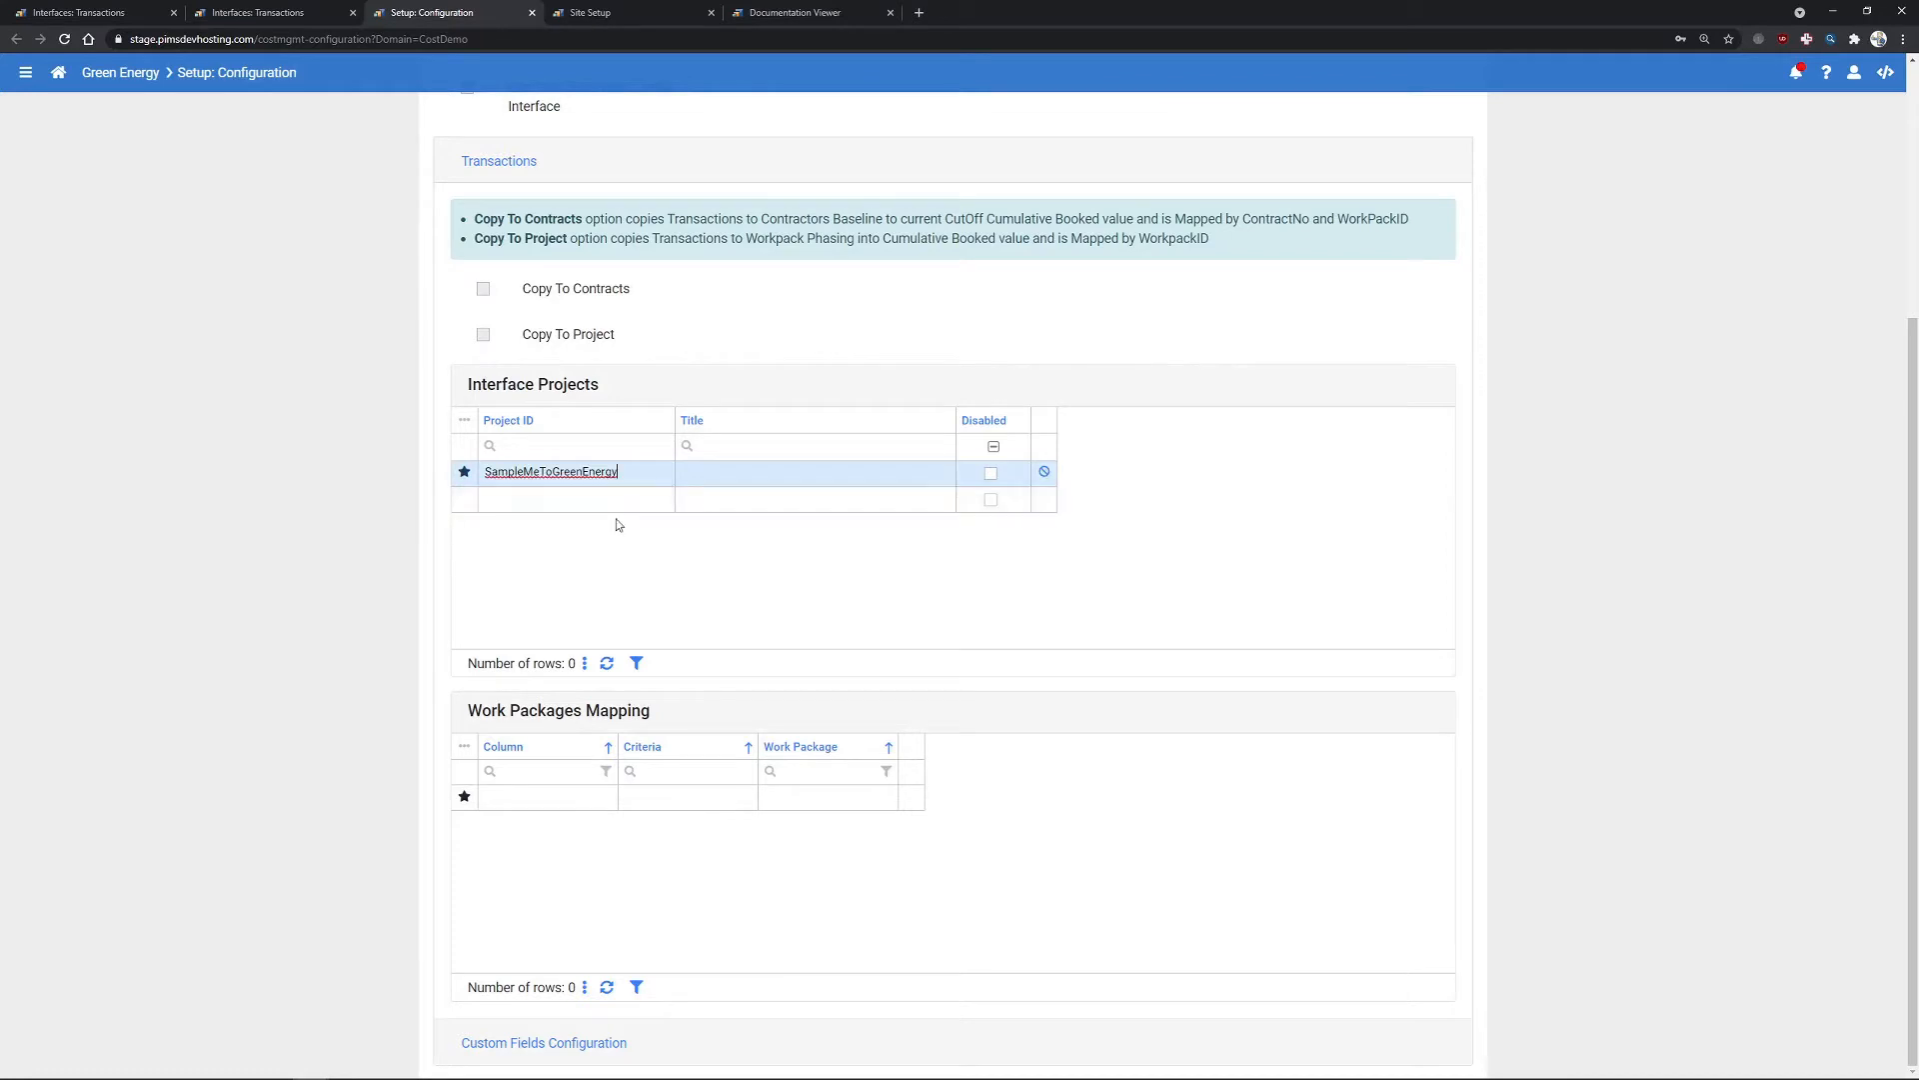
{"action": "left_click", "coordinate": [611, 556]}
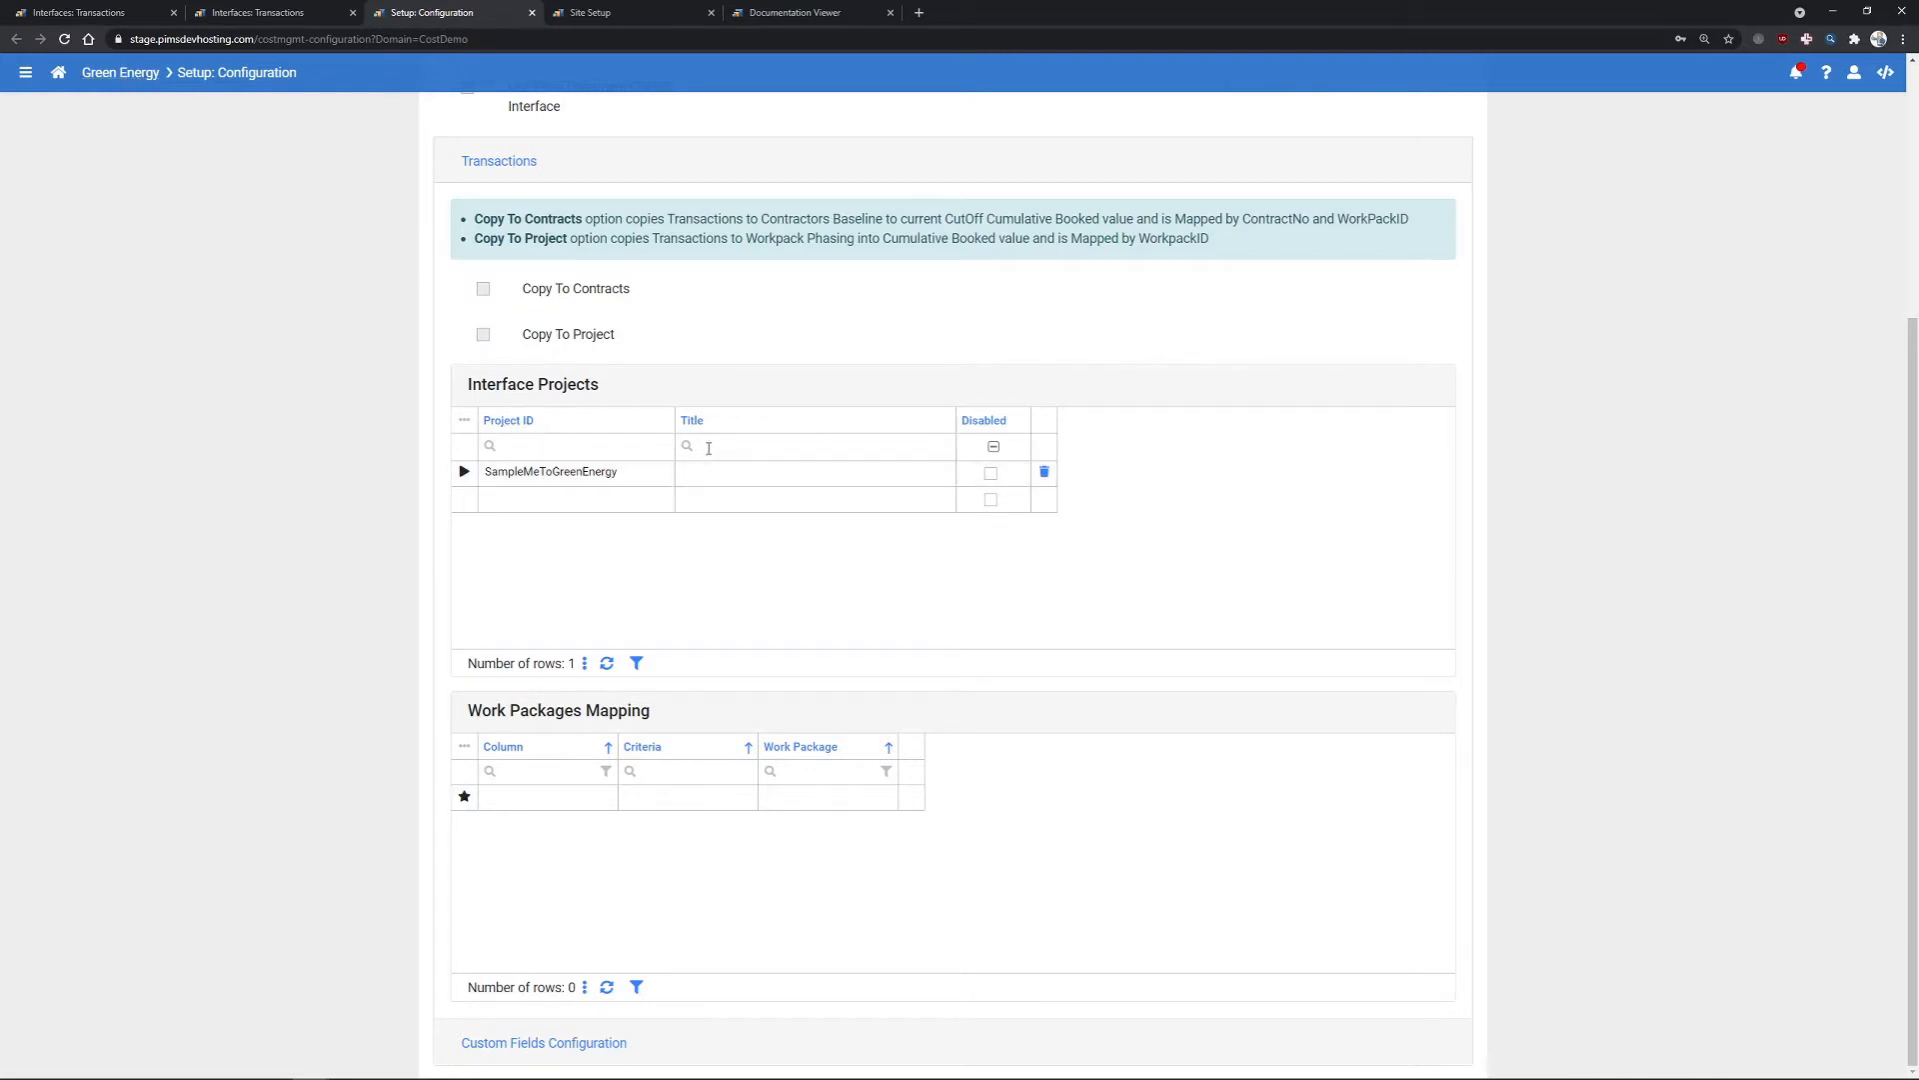
{"action": "key", "text": "alt+Tab"}
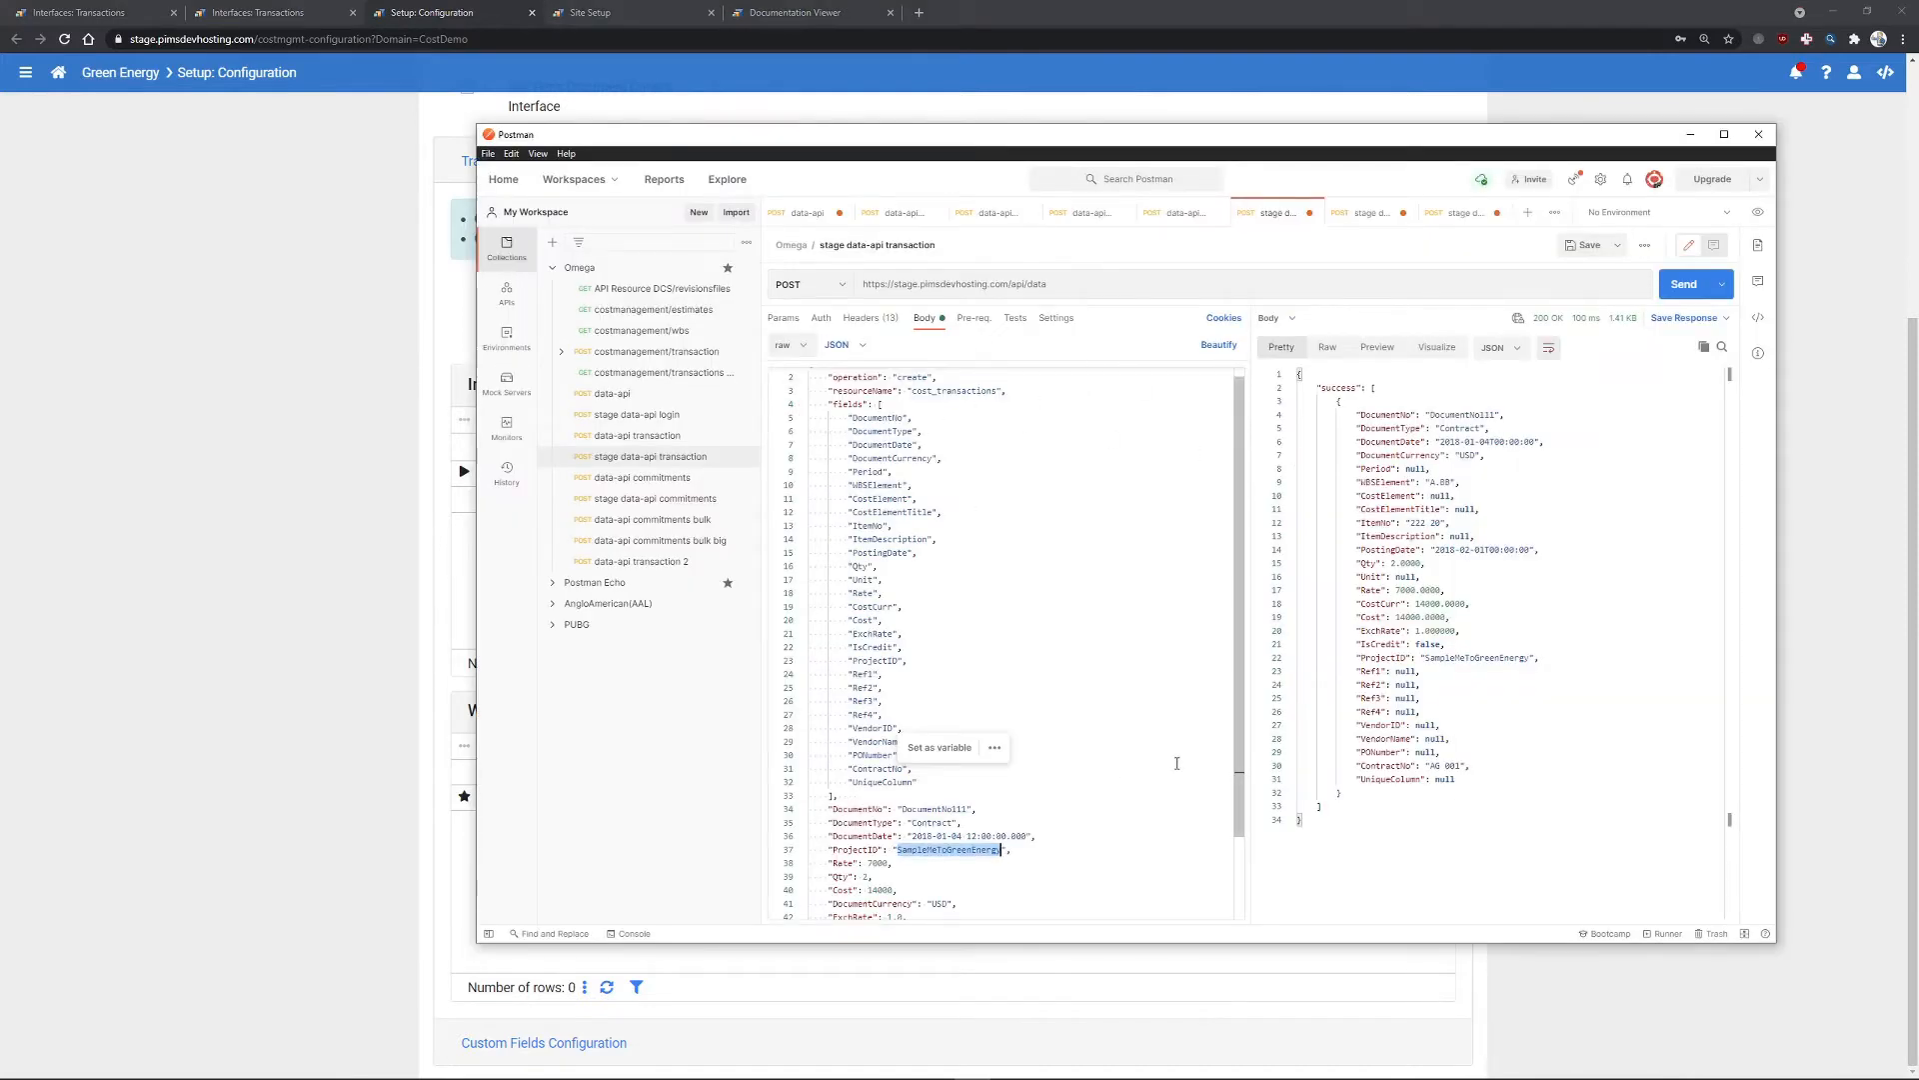
- Resend the transaction, then change DocumentNo111 to DocumentNo222 in the body
{"action": "left_click", "coordinate": [1684, 285]}
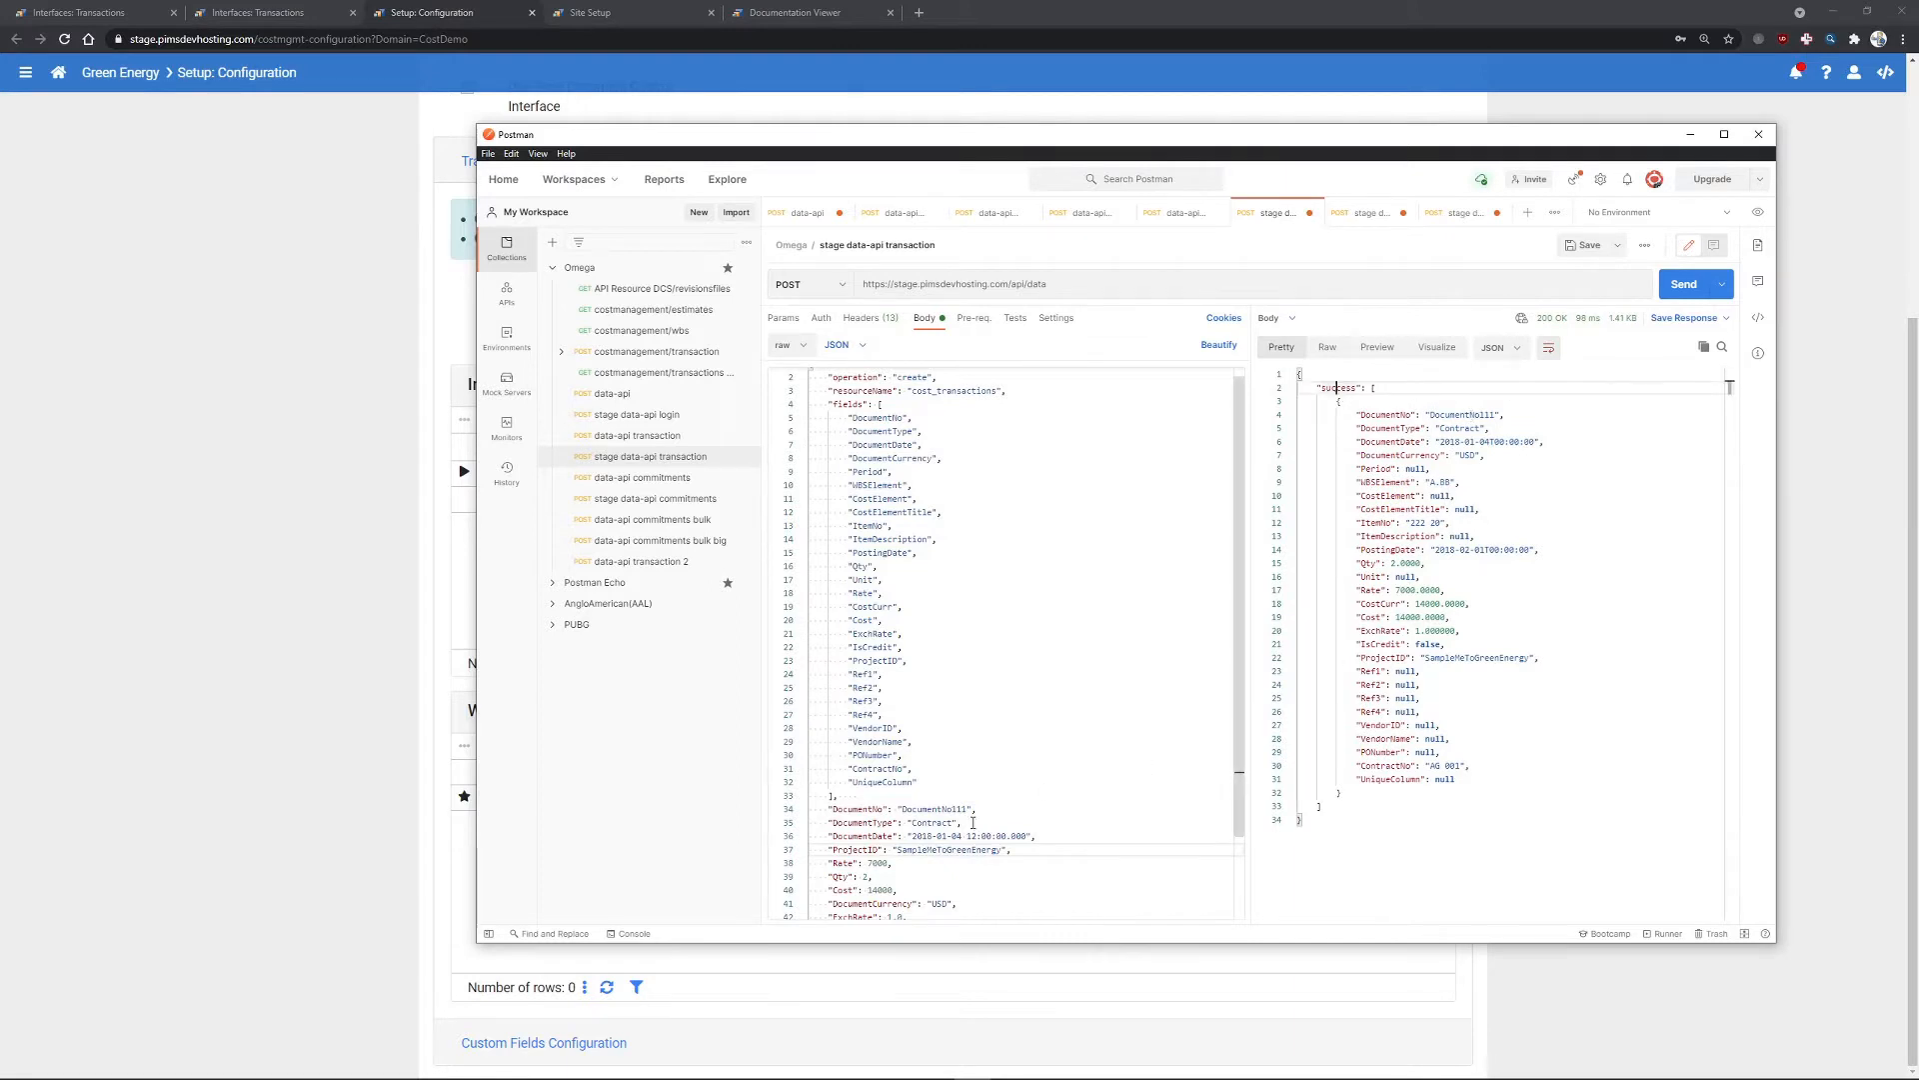
{"action": "left_click", "coordinate": [1040, 809]}
{"action": "key", "text": "Left"}
{"action": "key", "text": "Left"}
{"action": "key", "text": "BackSpace"}
{"action": "key", "text": "BackSpace"}
{"action": "key", "text": "BackSpace"}
{"action": "type", "text": "222"}
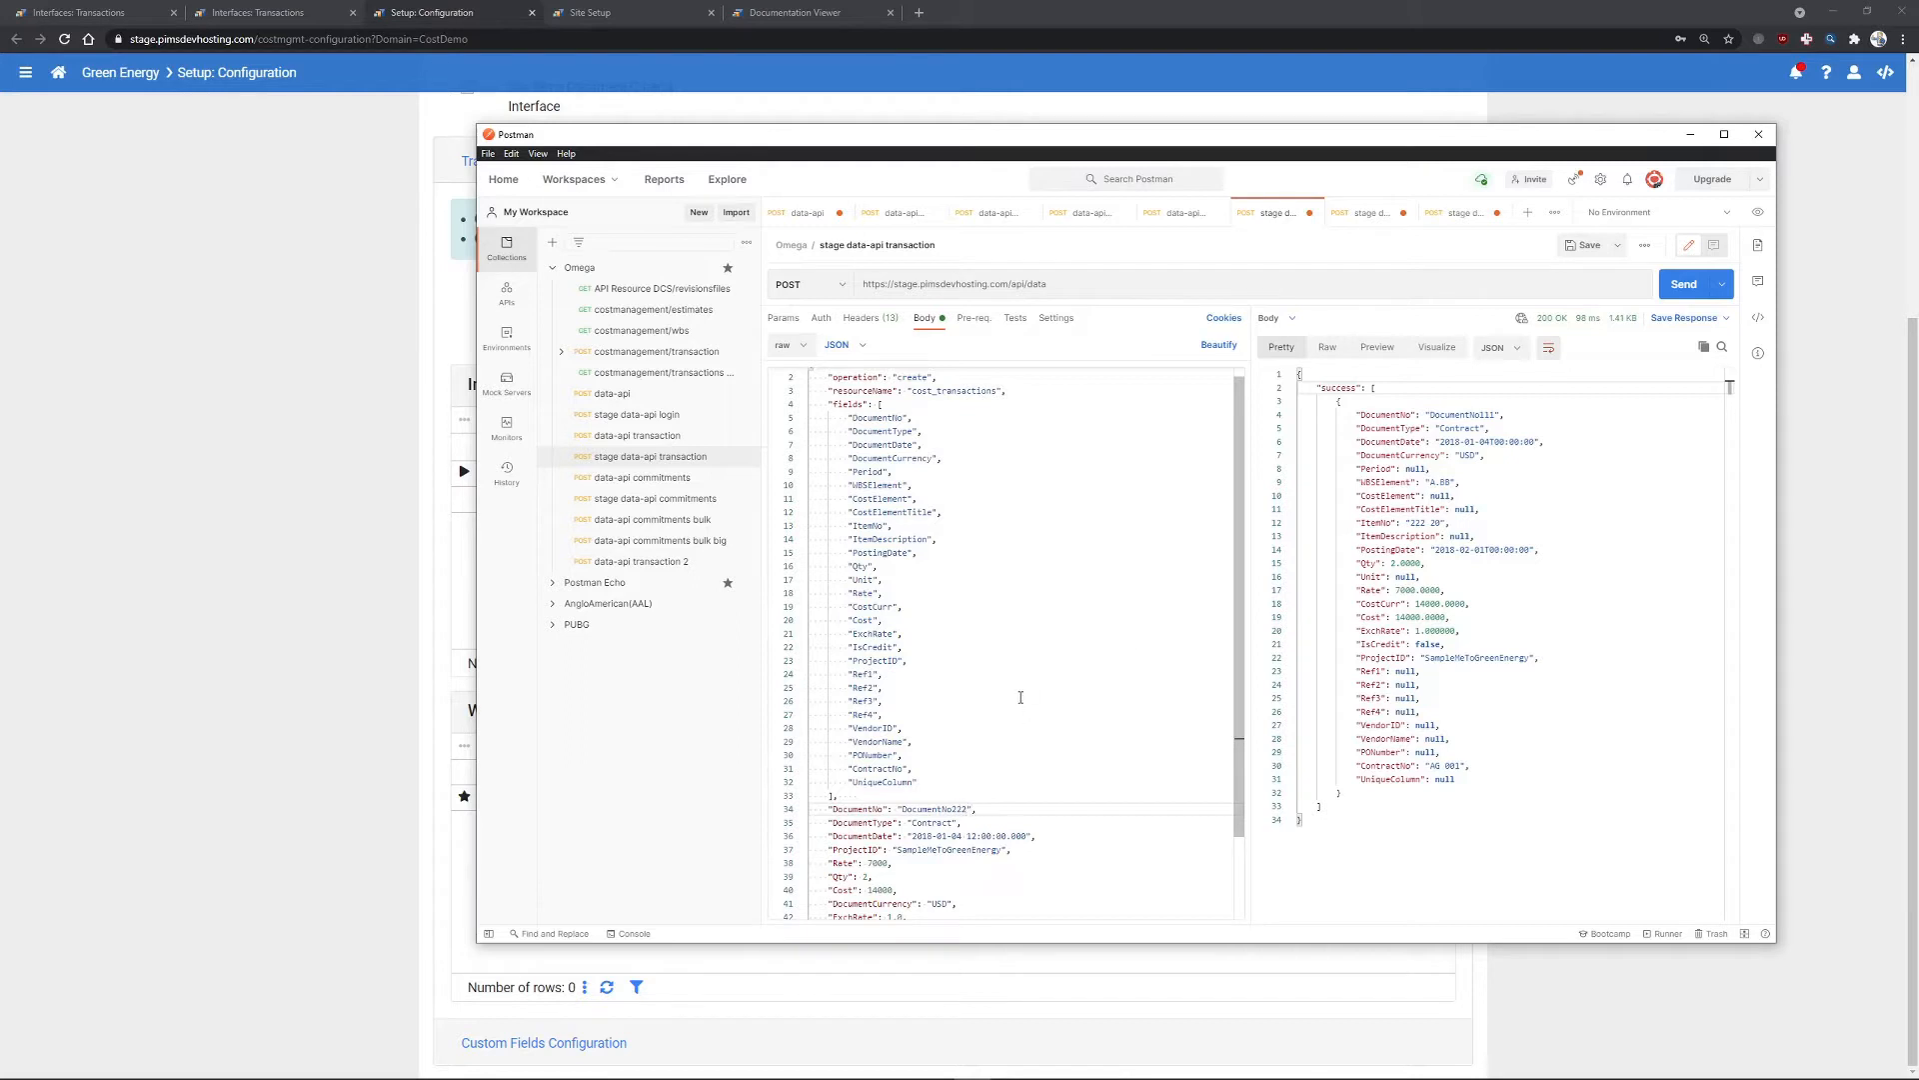
- Change the WBS element to A.CC, send the second transaction, and view Interfaces: Transactions
{"action": "scroll", "coordinate": [1018, 703], "scroll_direction": "down", "scroll_amount": 3}
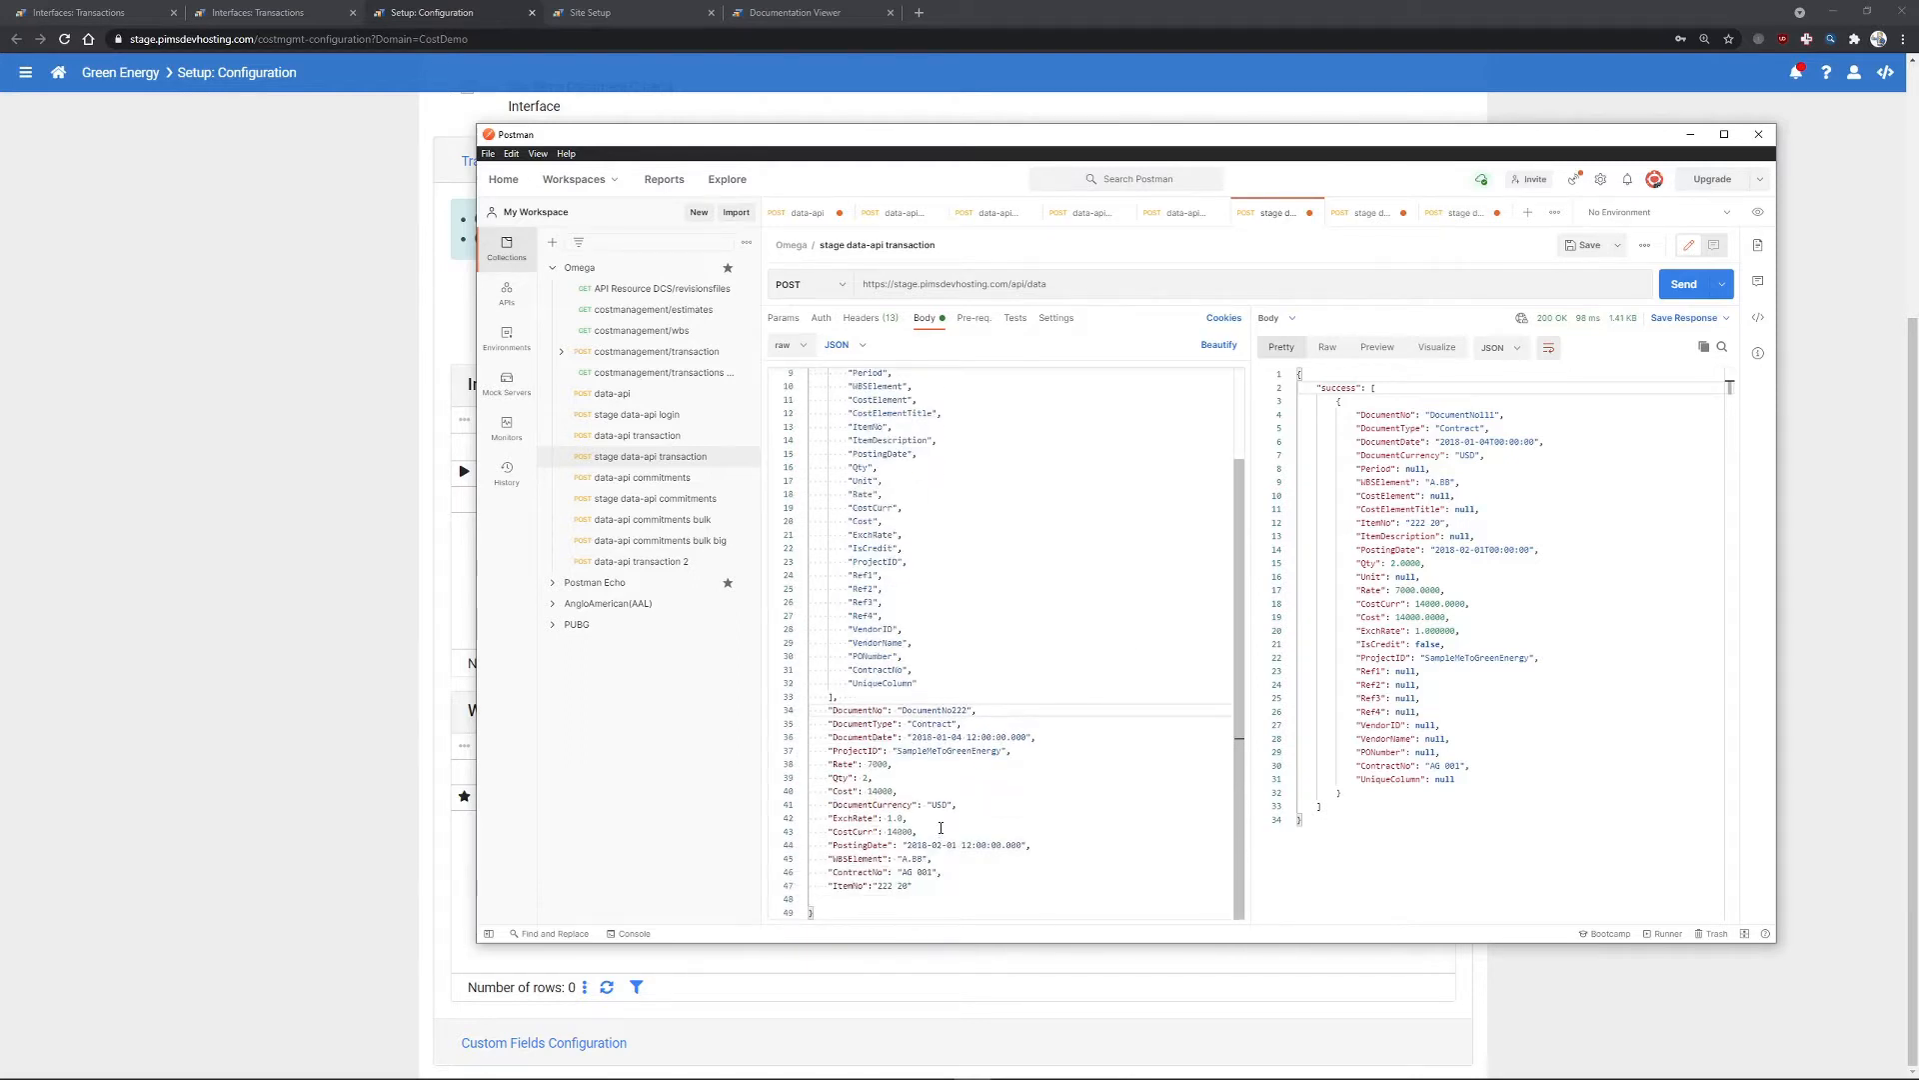
{"action": "double_click", "coordinate": [912, 859]}
{"action": "type", "text": "CC"}
{"action": "left_click", "coordinate": [1097, 794]}
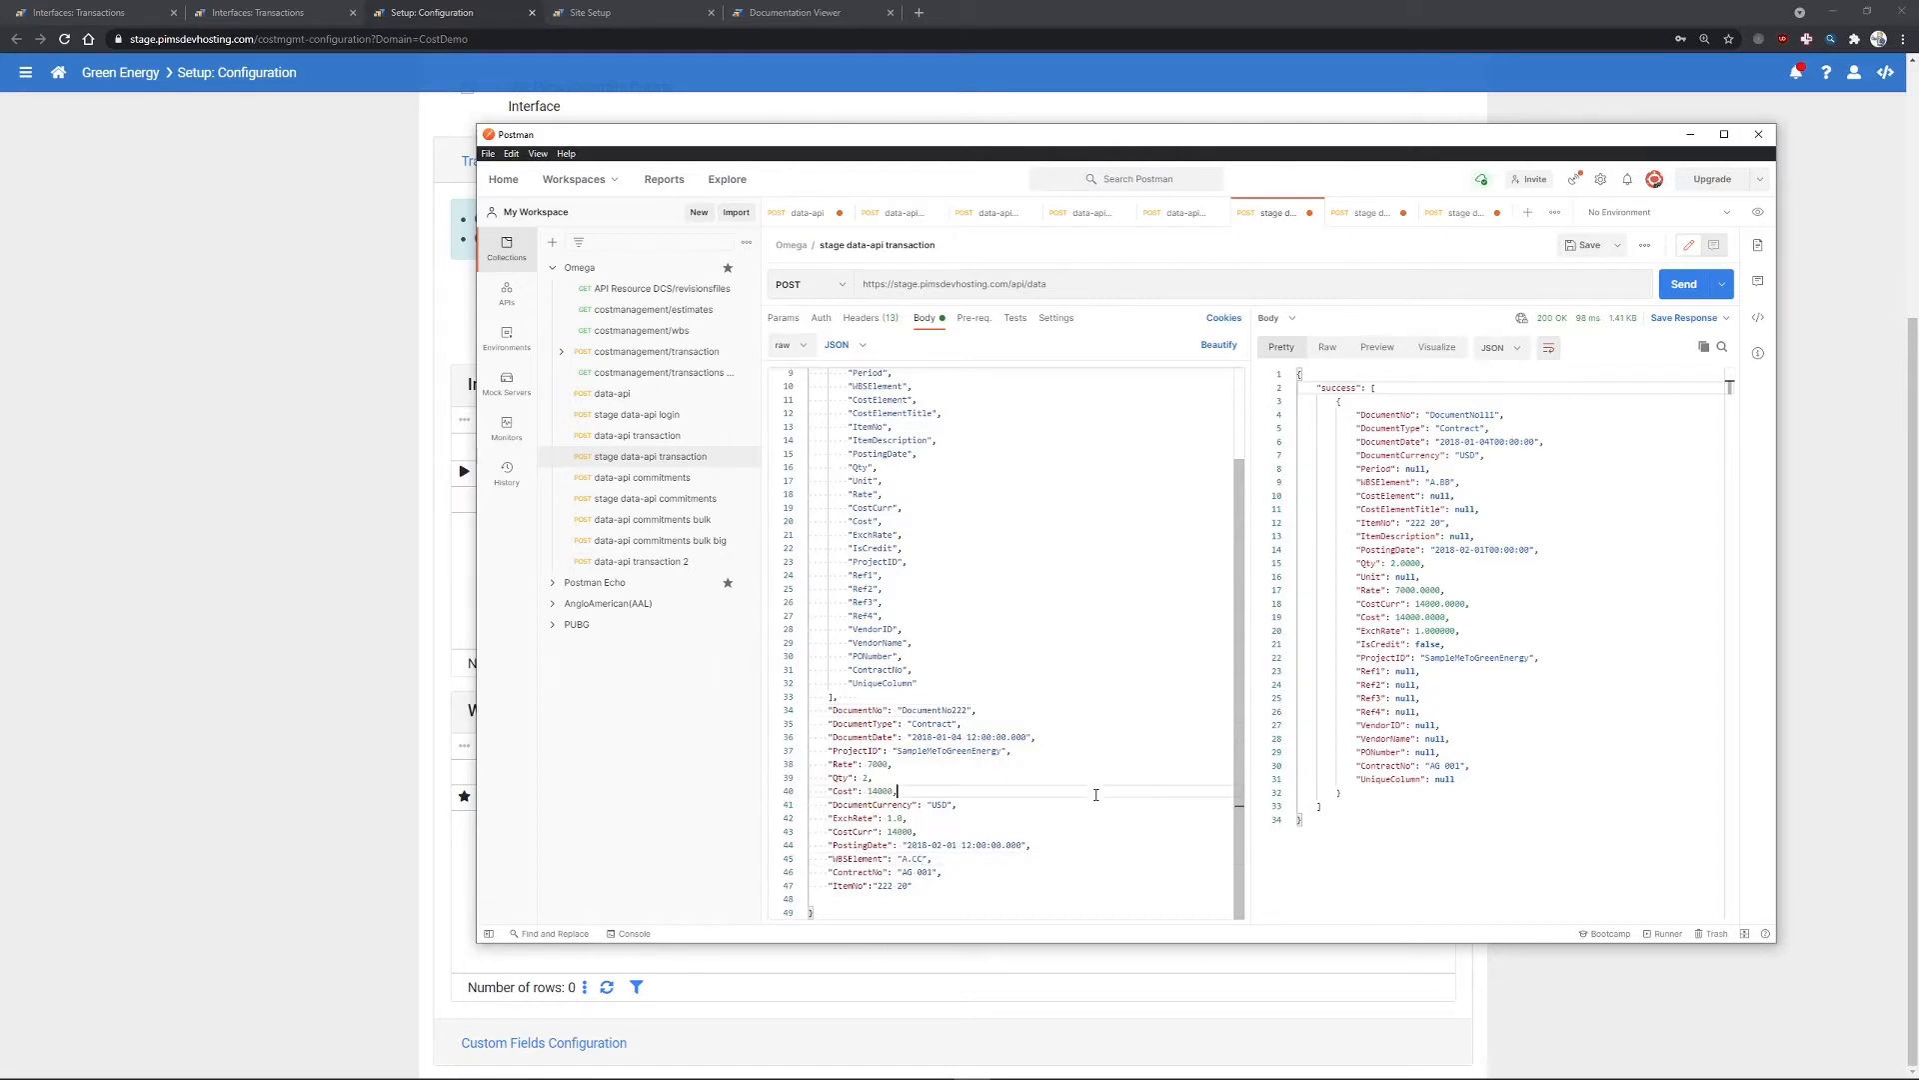
{"action": "left_click", "coordinate": [1683, 285]}
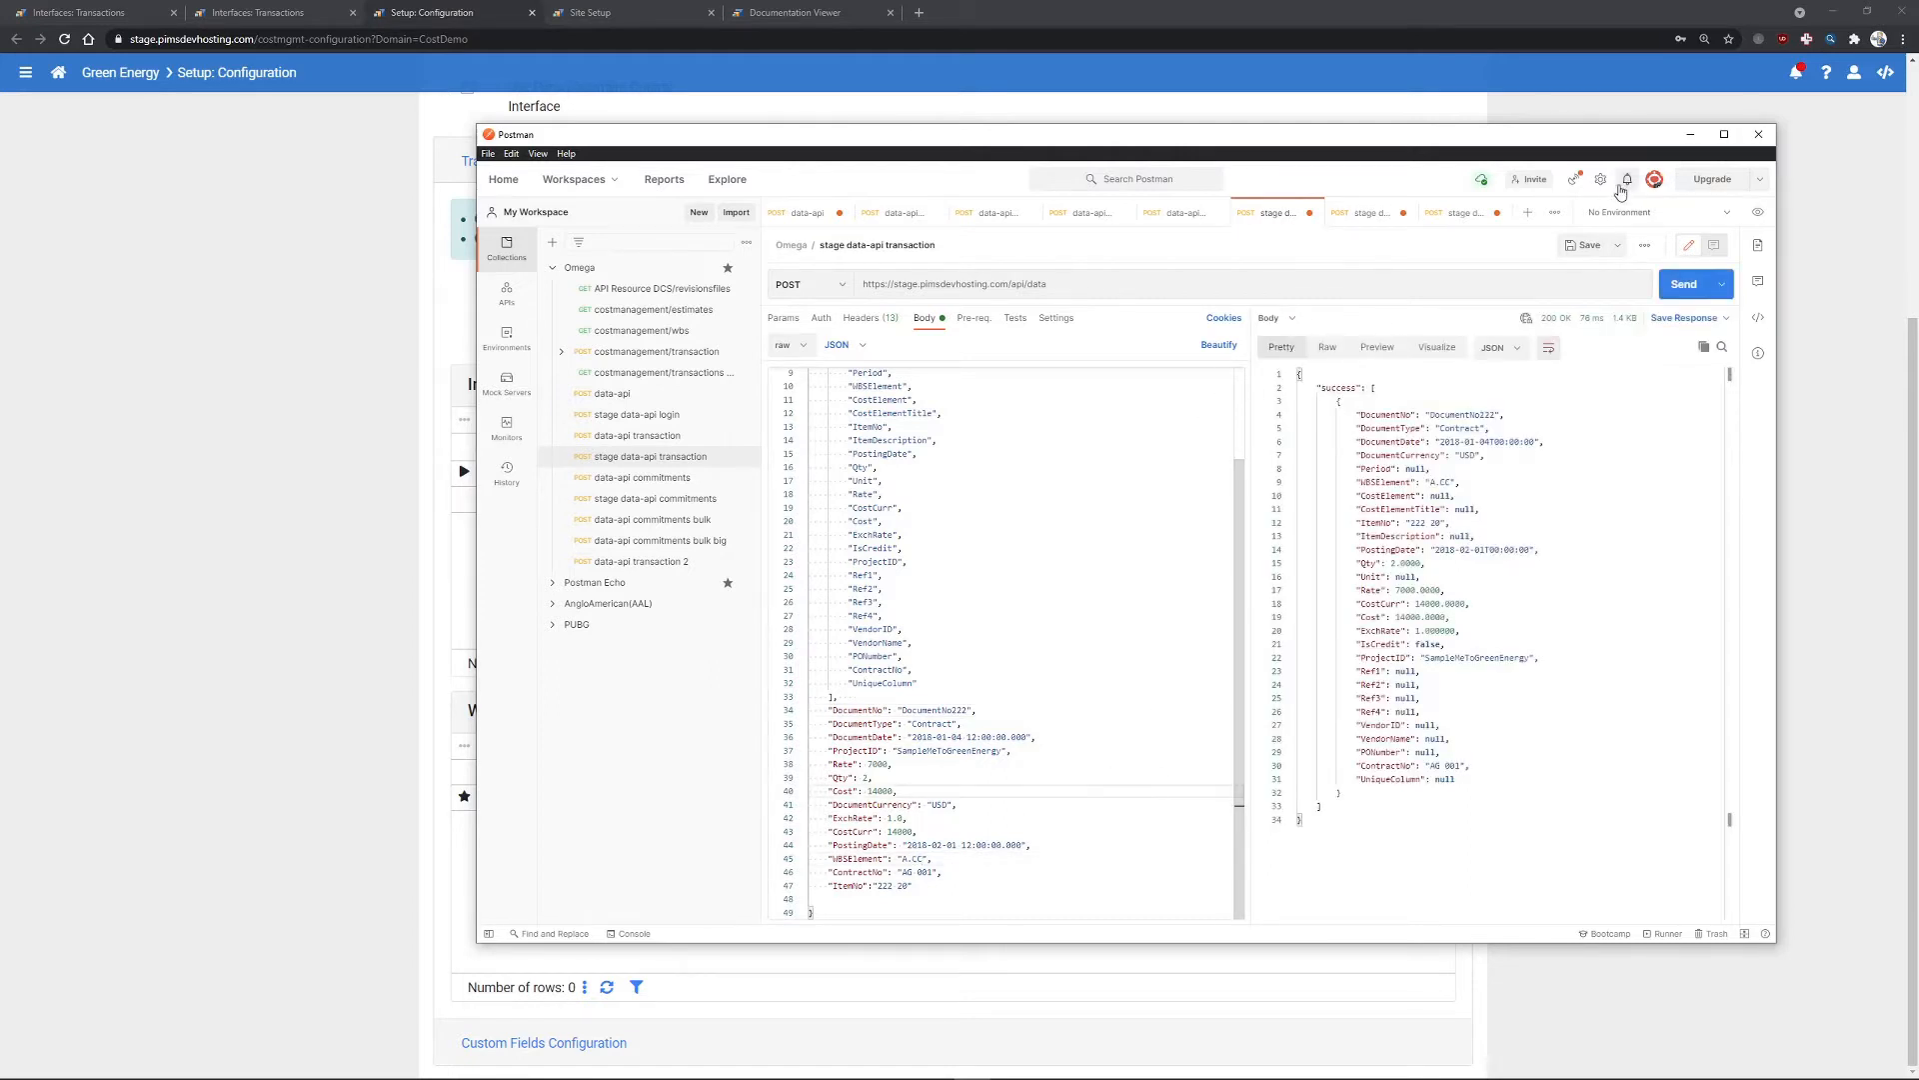
{"action": "left_click", "coordinate": [1691, 135]}
{"action": "left_click", "coordinate": [288, 14]}
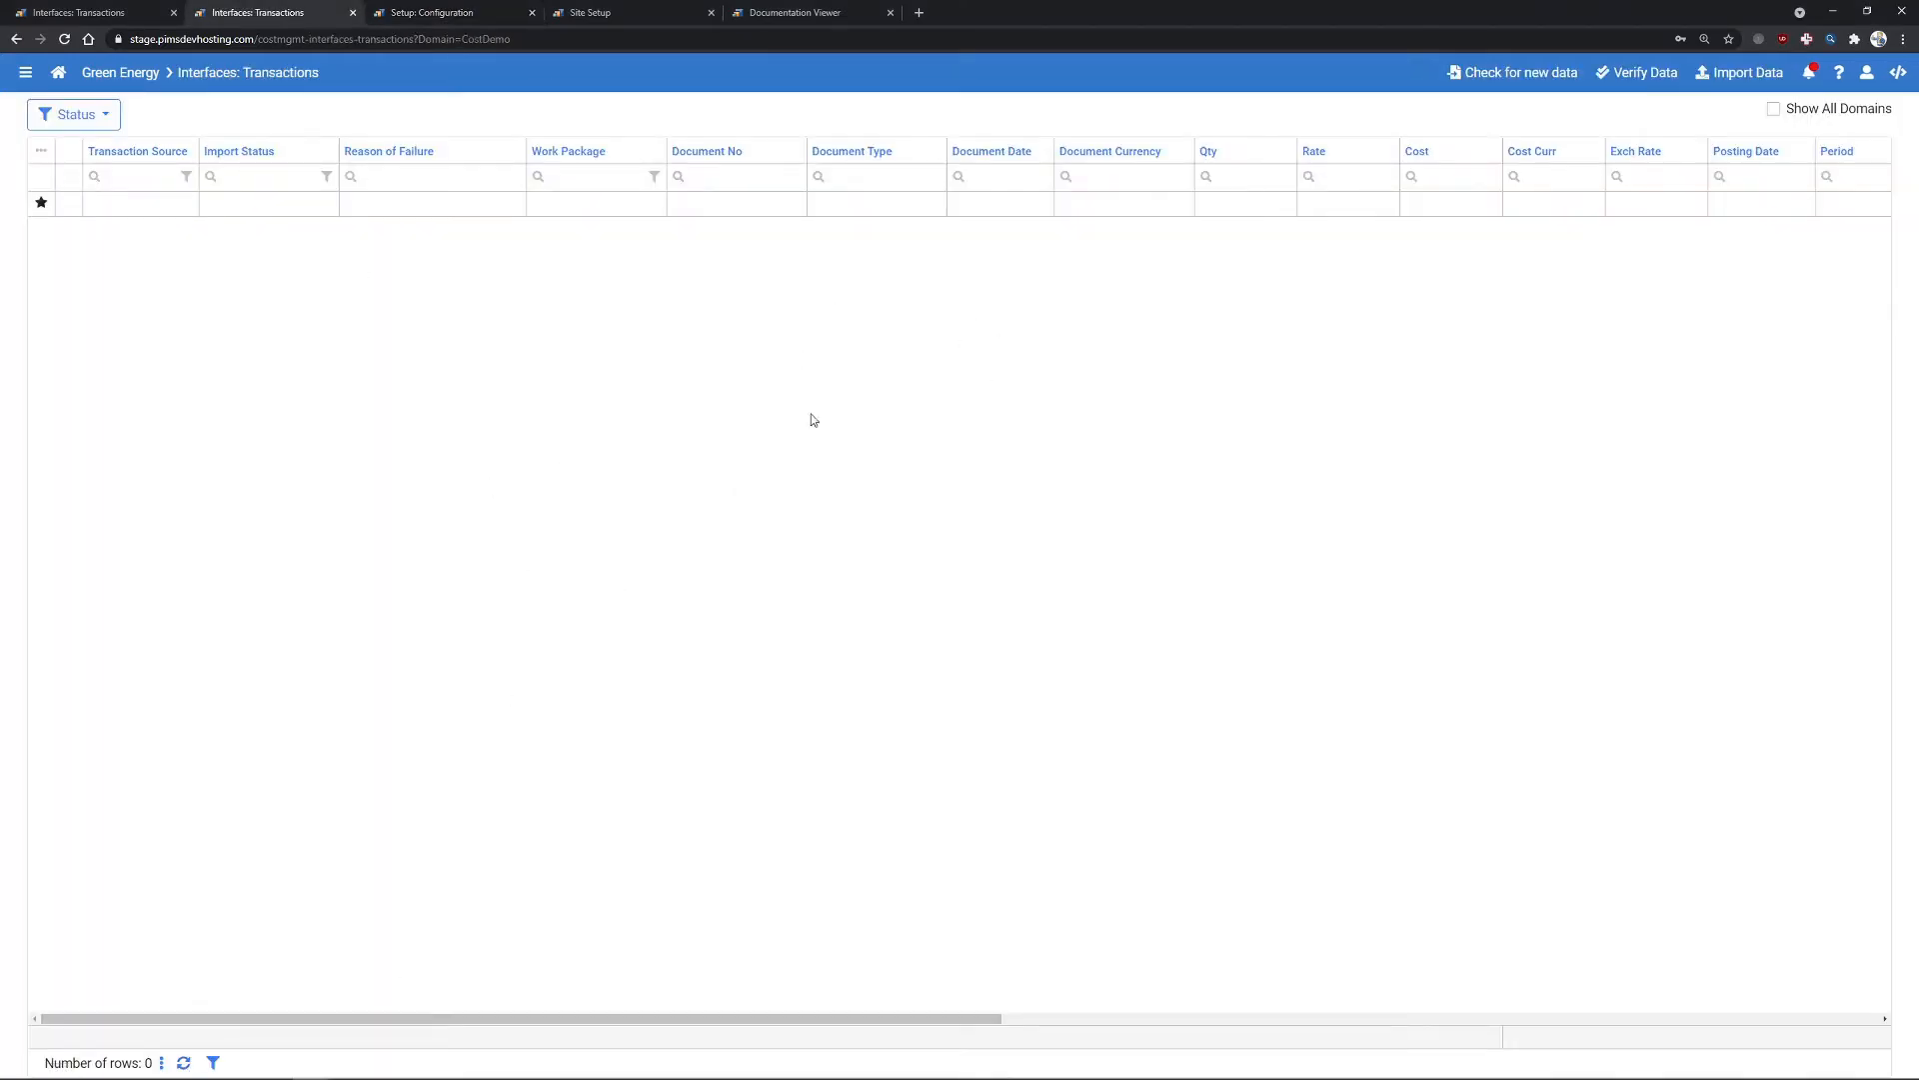
- Check for new data, loading DocumentNo111 and DocumentNo222 as Fetched, totalling 28,000
{"action": "left_click", "coordinate": [1492, 77]}
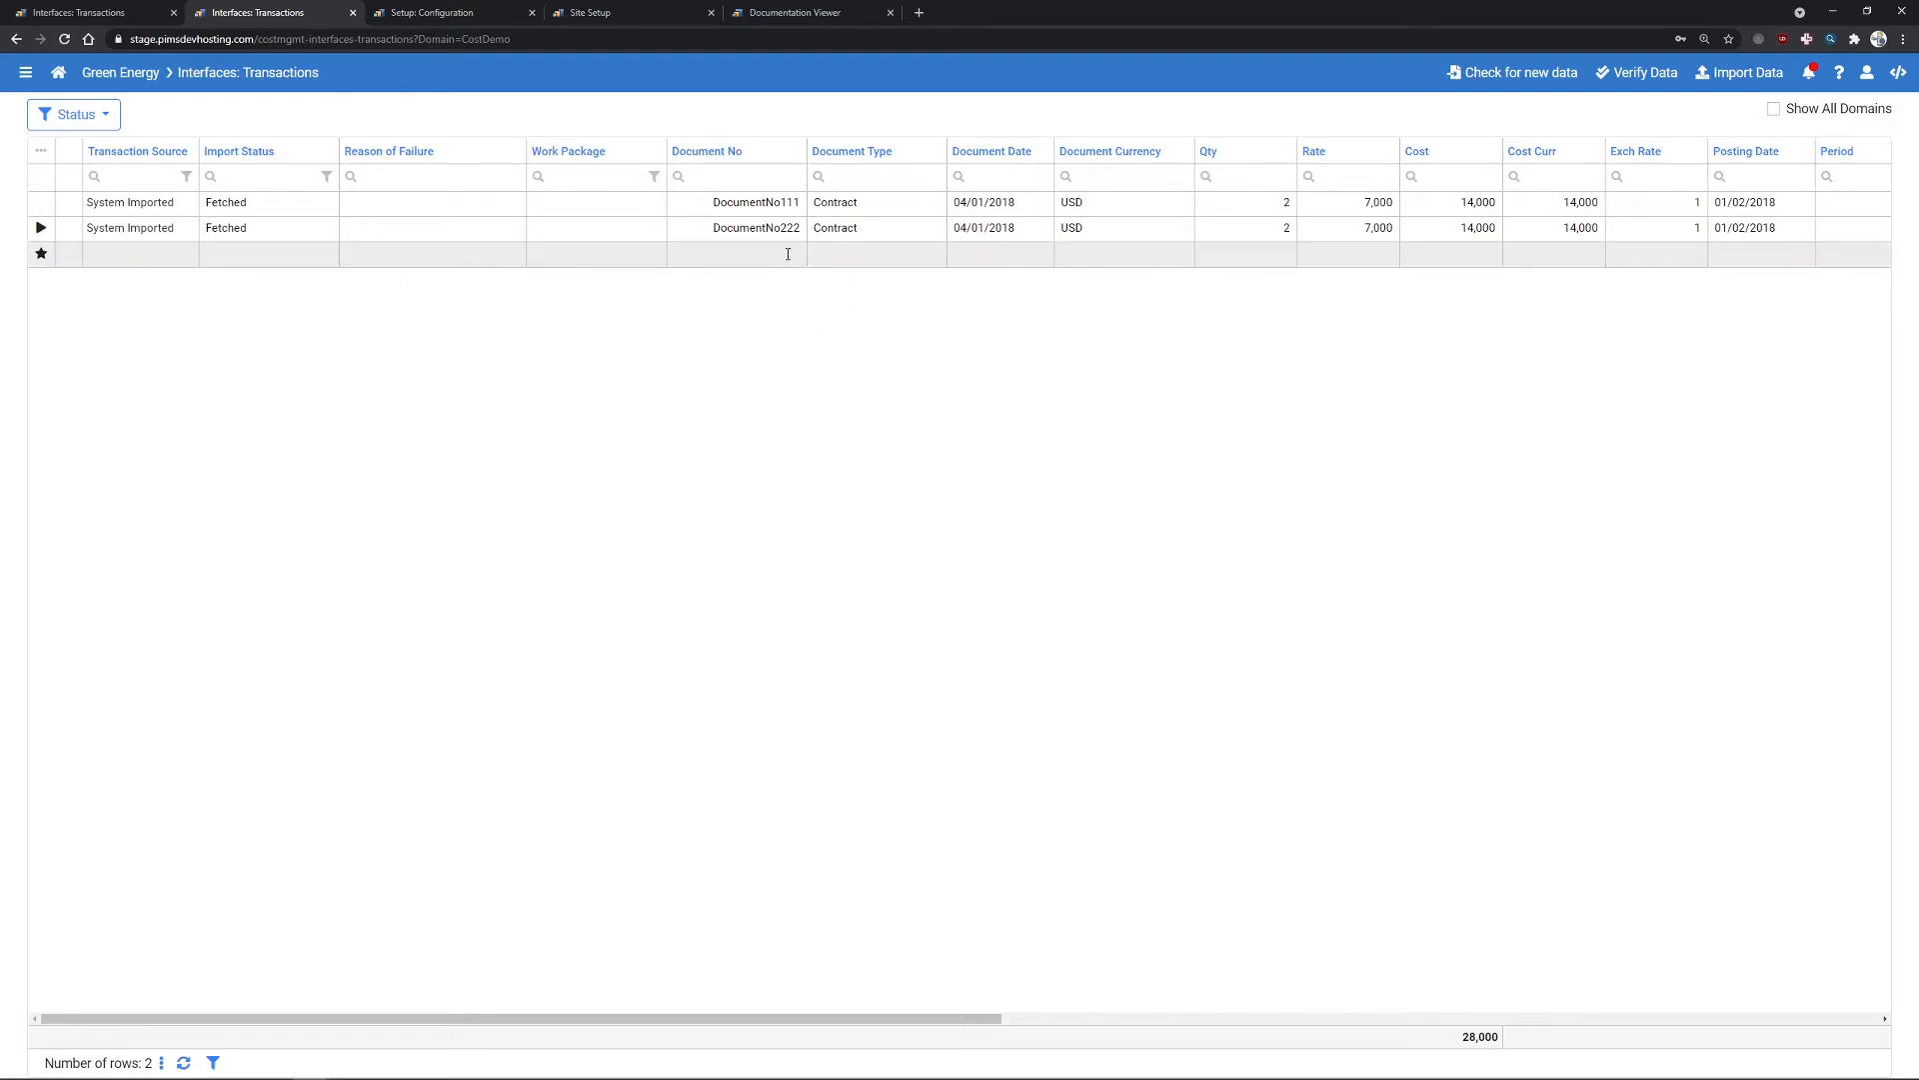
{"action": "left_click_drag", "start_coordinate": [712, 1017], "coordinate": [622, 916]}
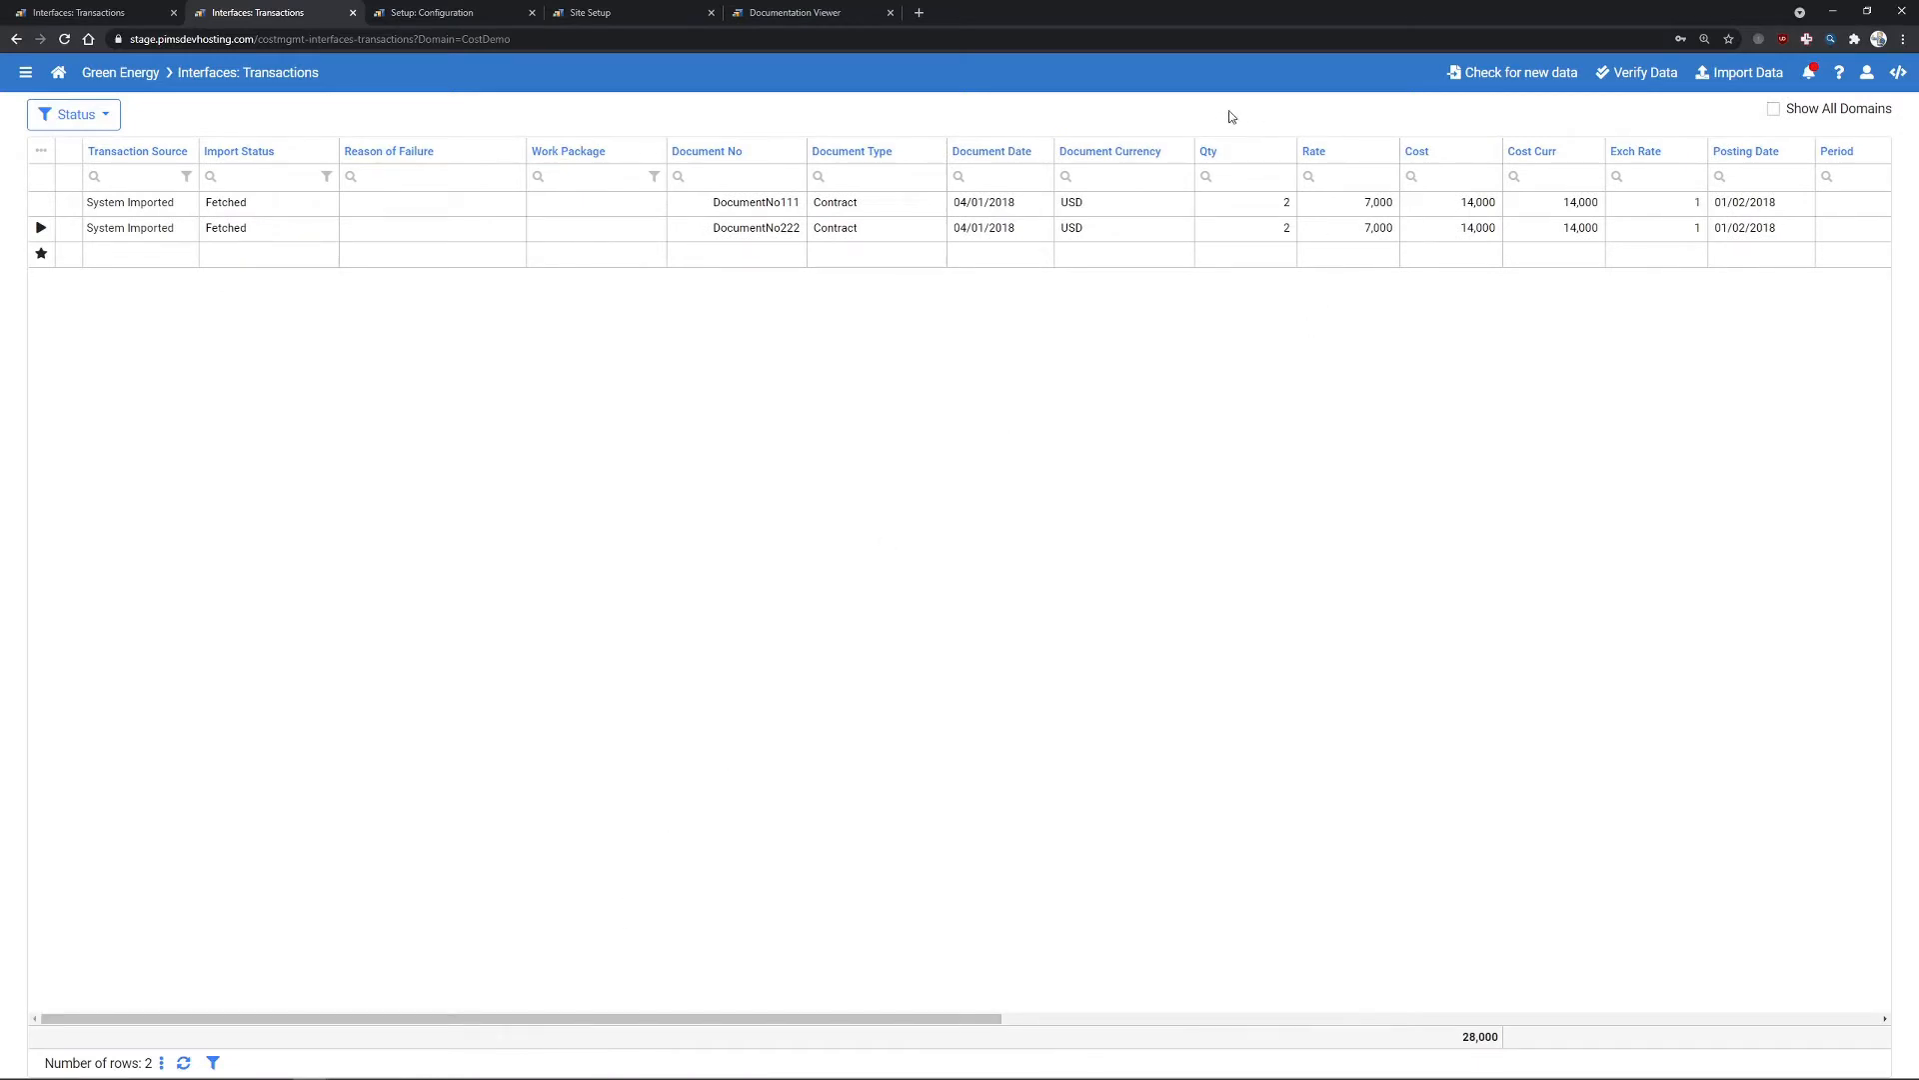
- Verify the fetched transactions and assign work package A.01.A.03 to DocumentNo222
{"action": "left_click", "coordinate": [1659, 76]}
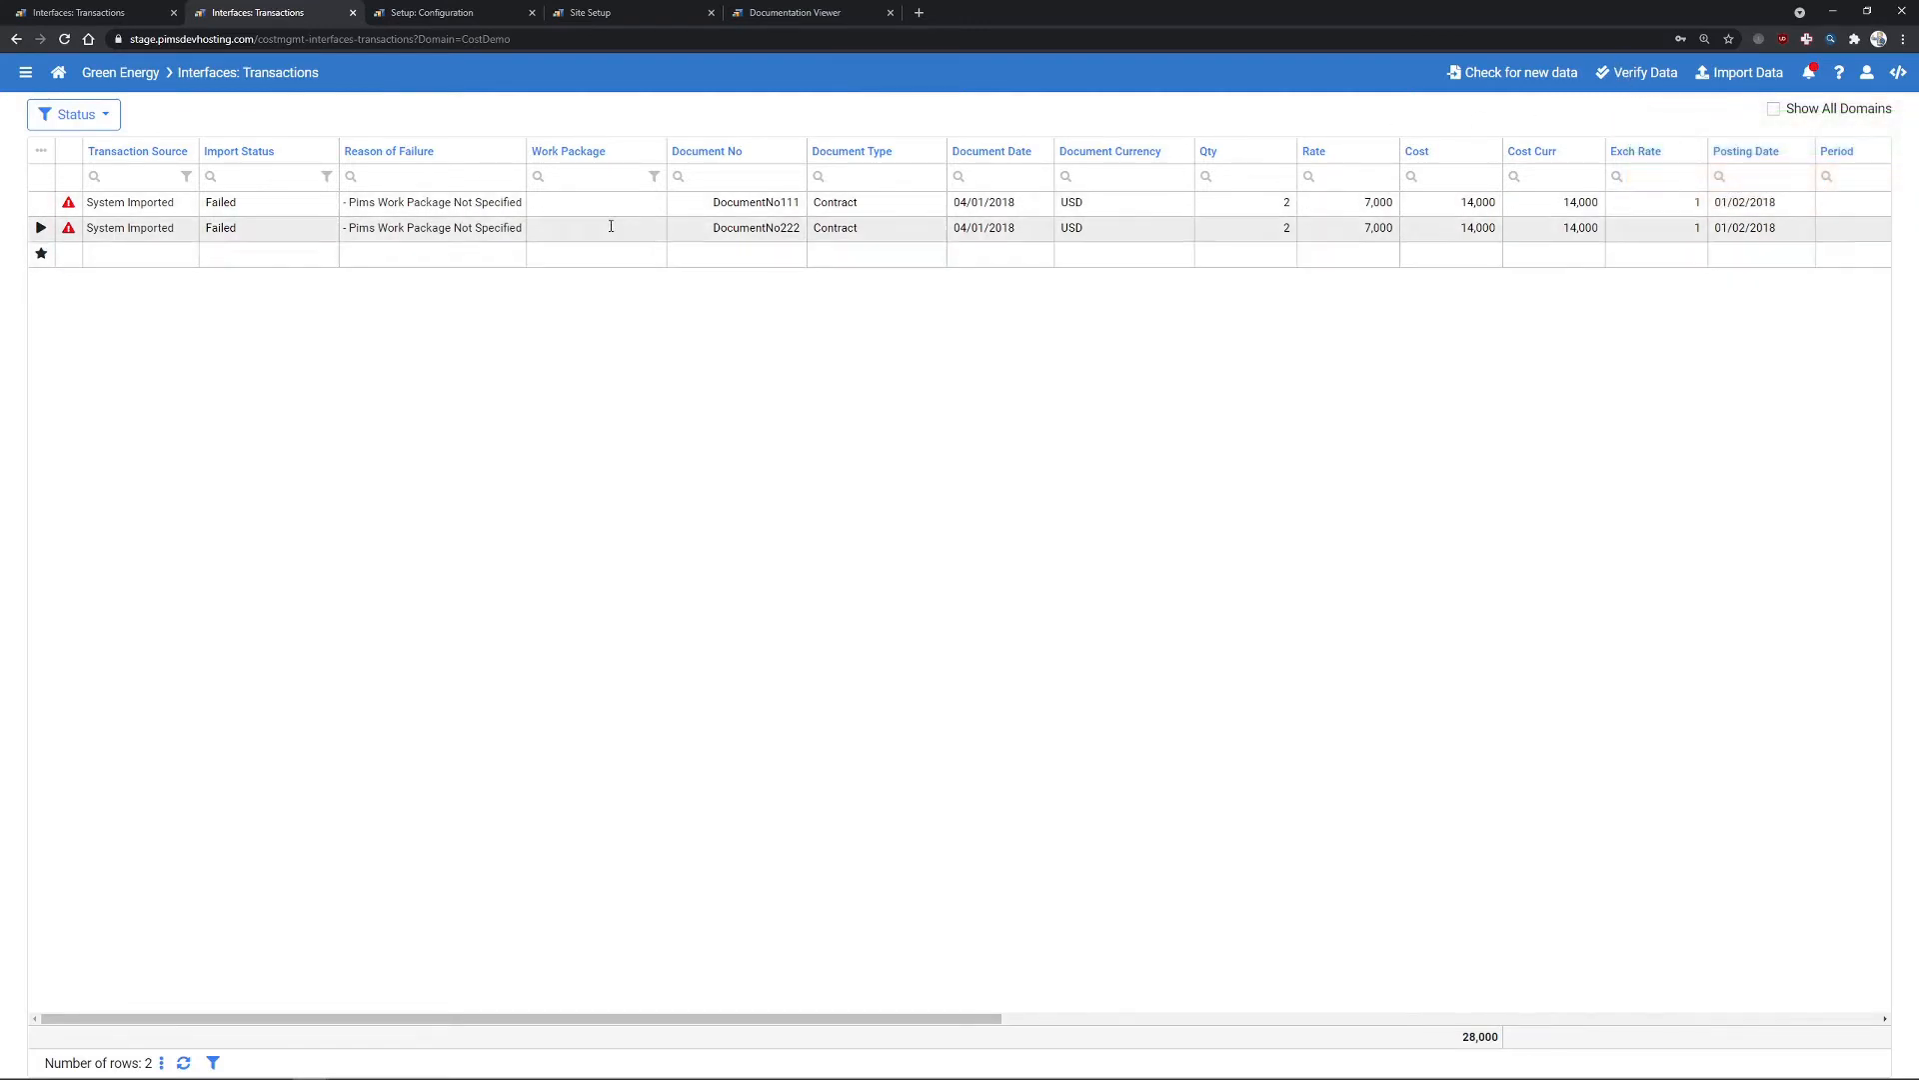
{"action": "left_click", "coordinate": [586, 203]}
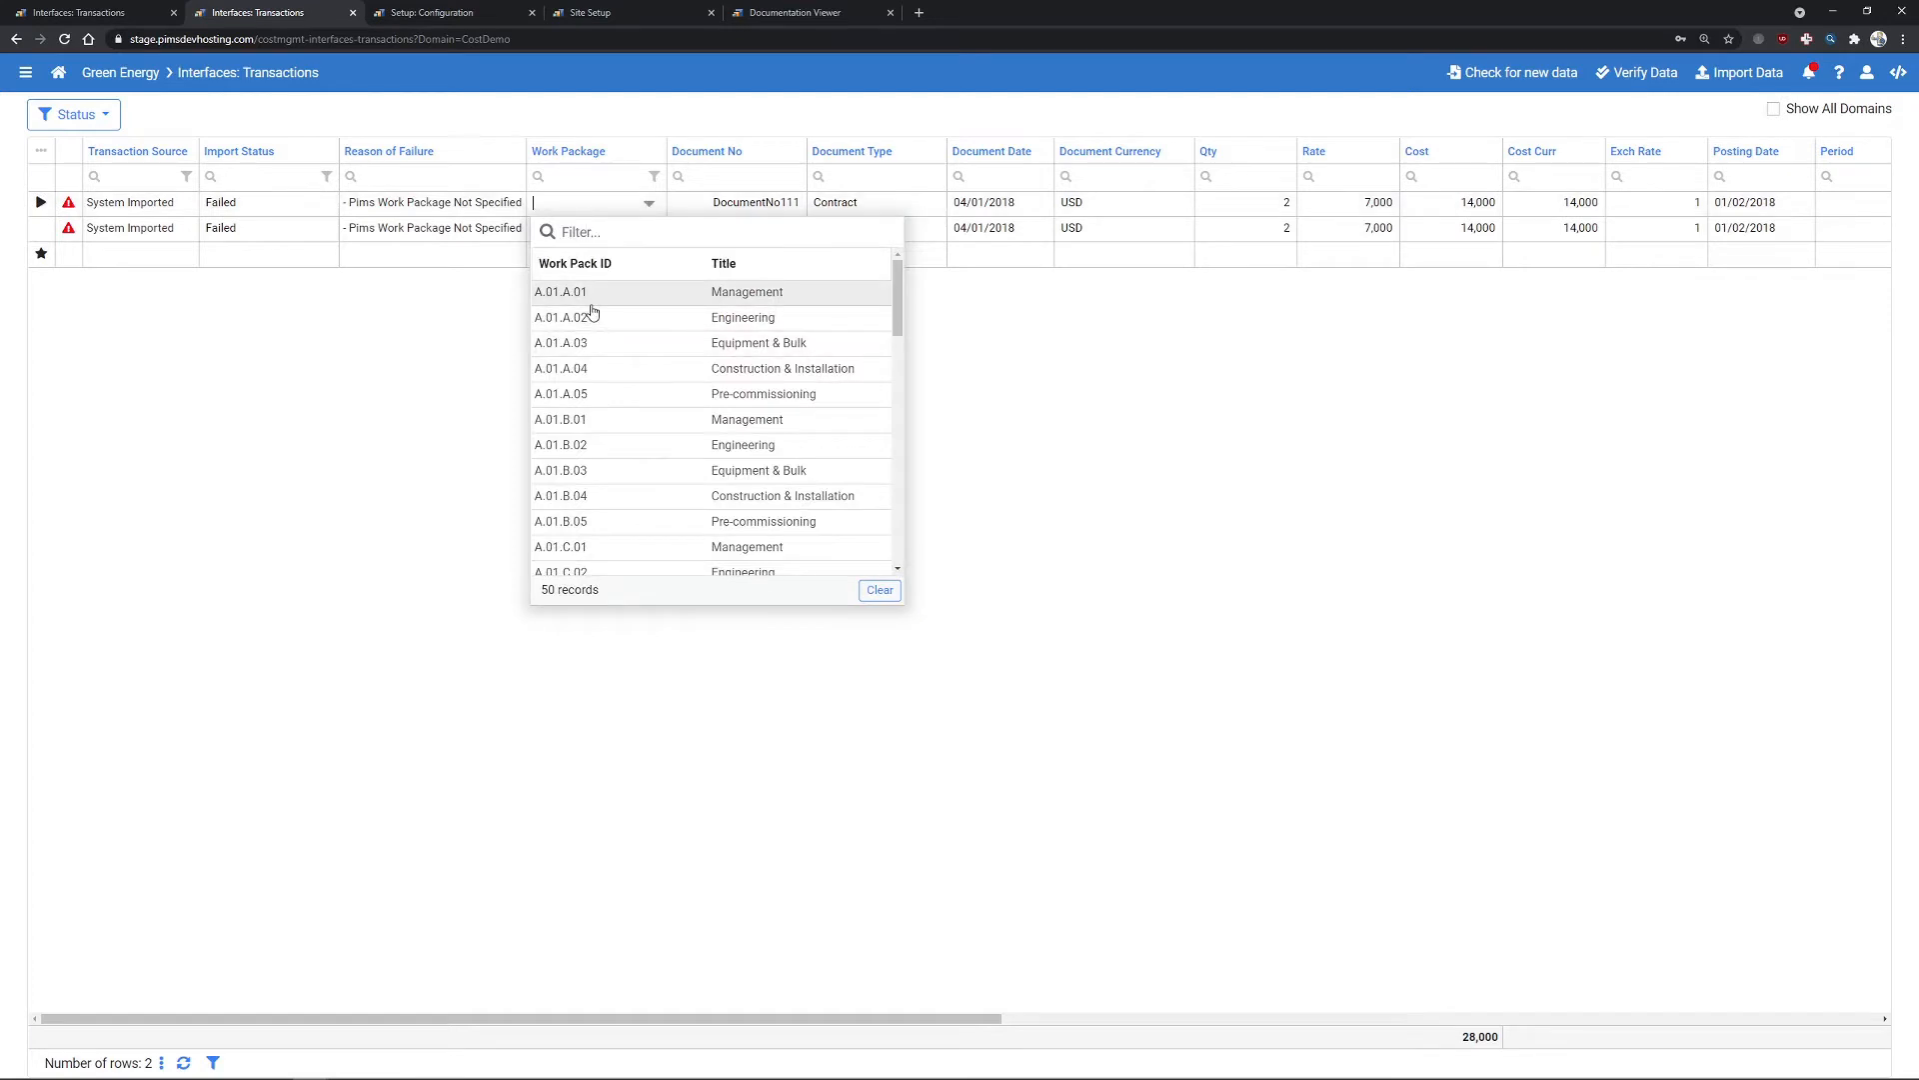
{"action": "left_click", "coordinate": [409, 297]}
{"action": "left_click", "coordinate": [579, 226]}
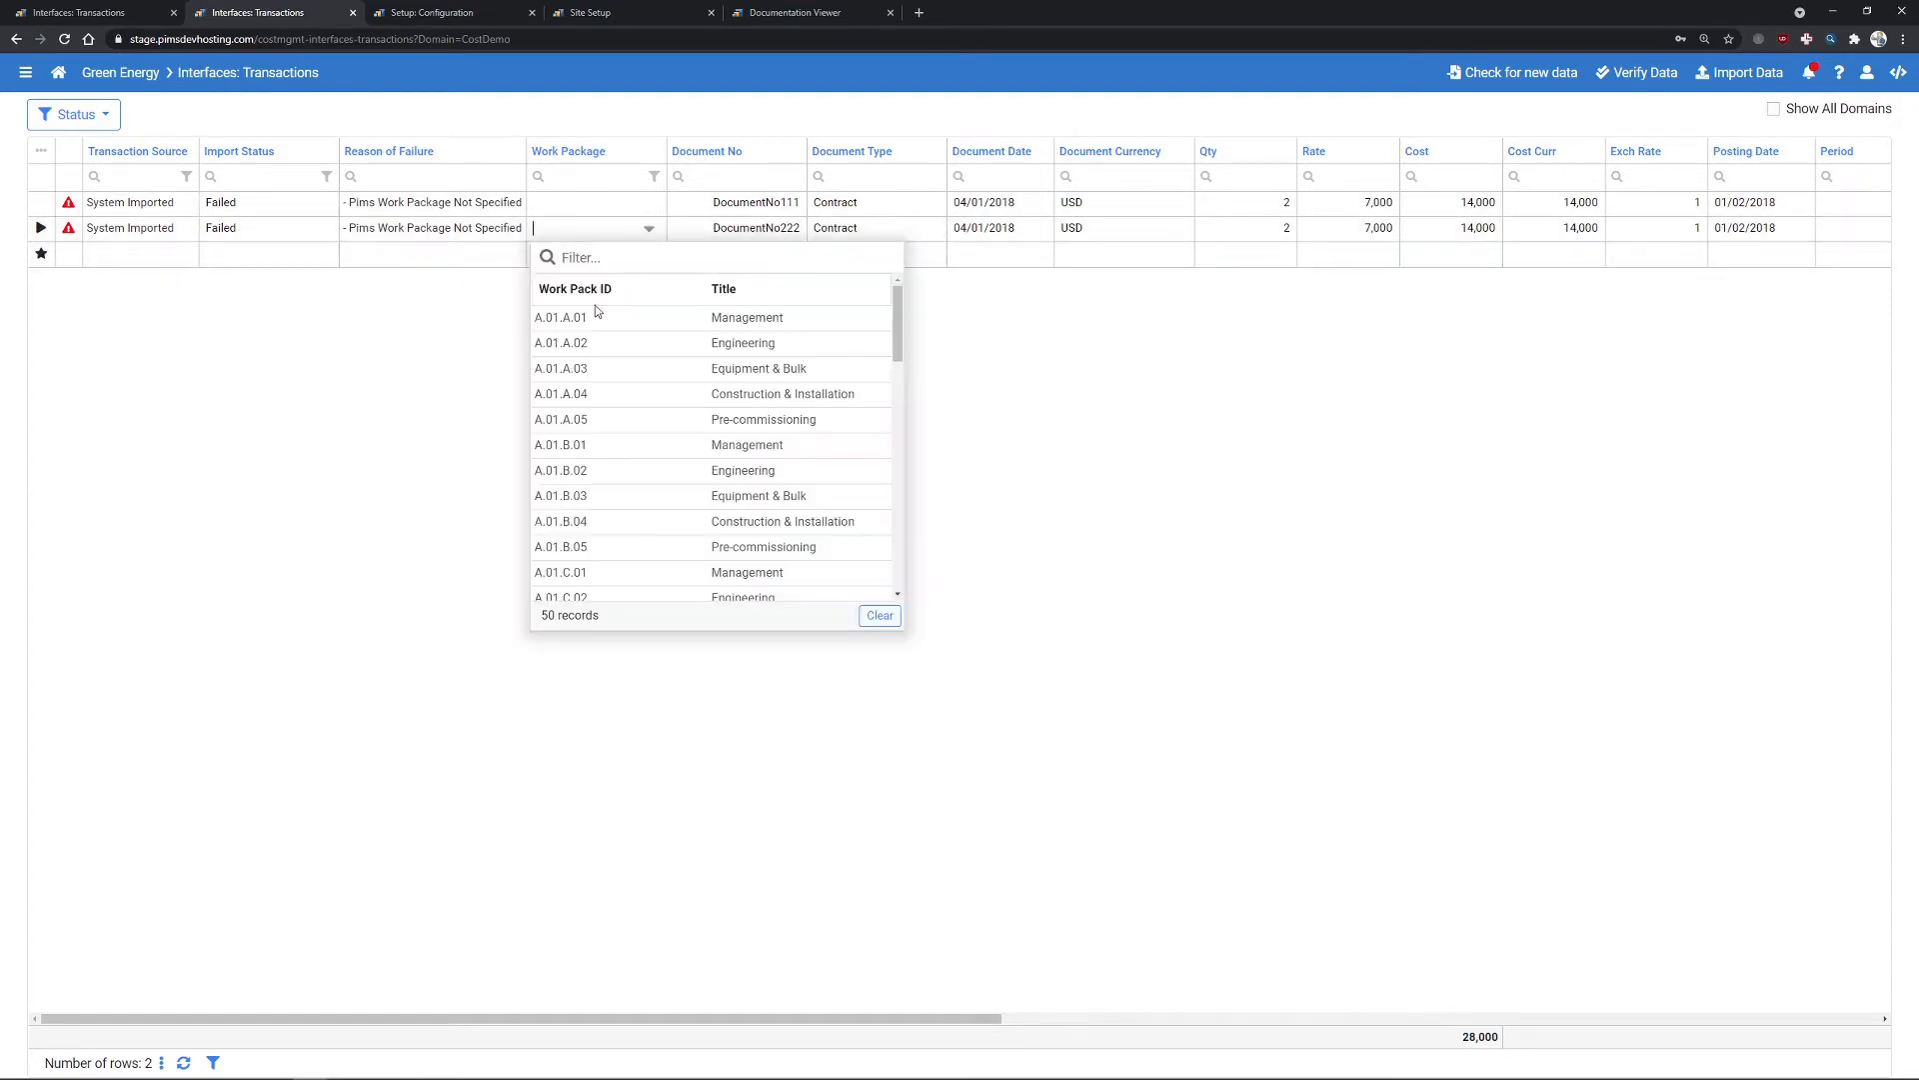
{"action": "left_click", "coordinate": [603, 370]}
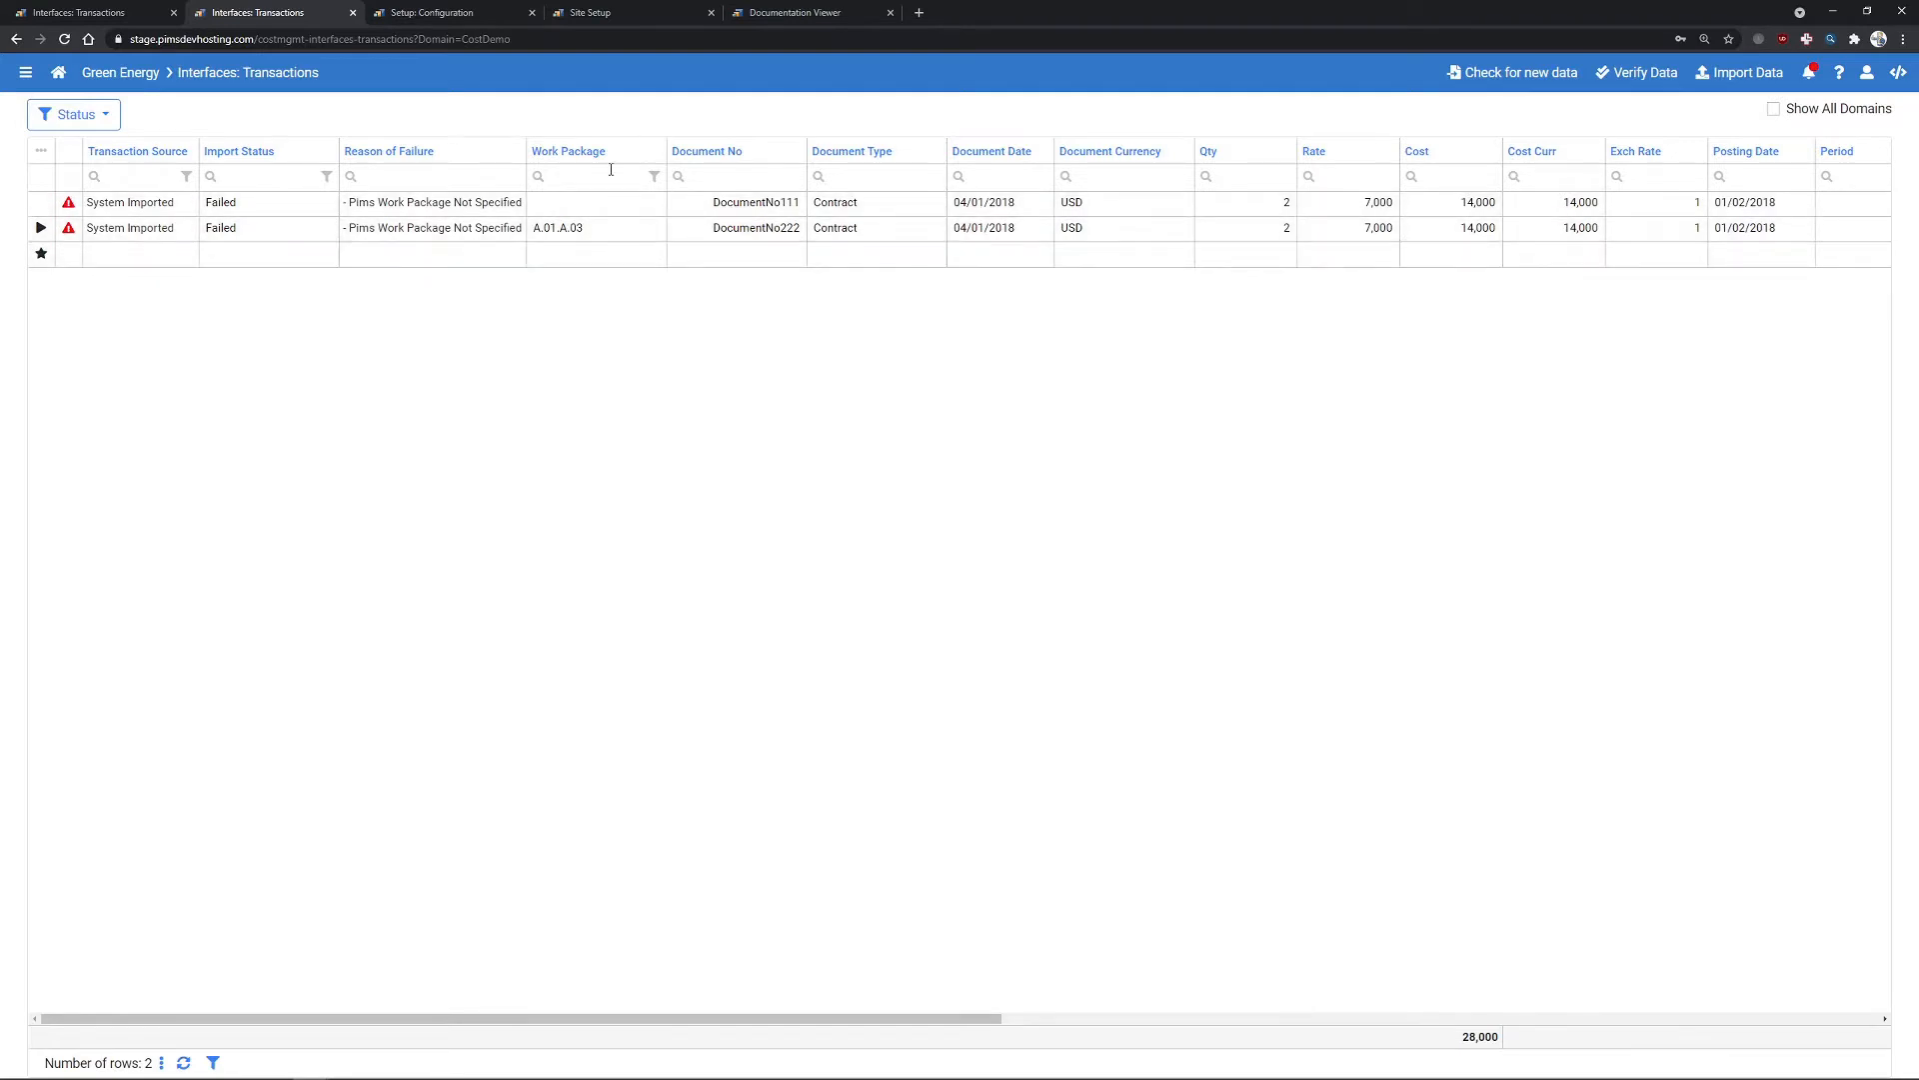
{"action": "left_click", "coordinate": [451, 15]}
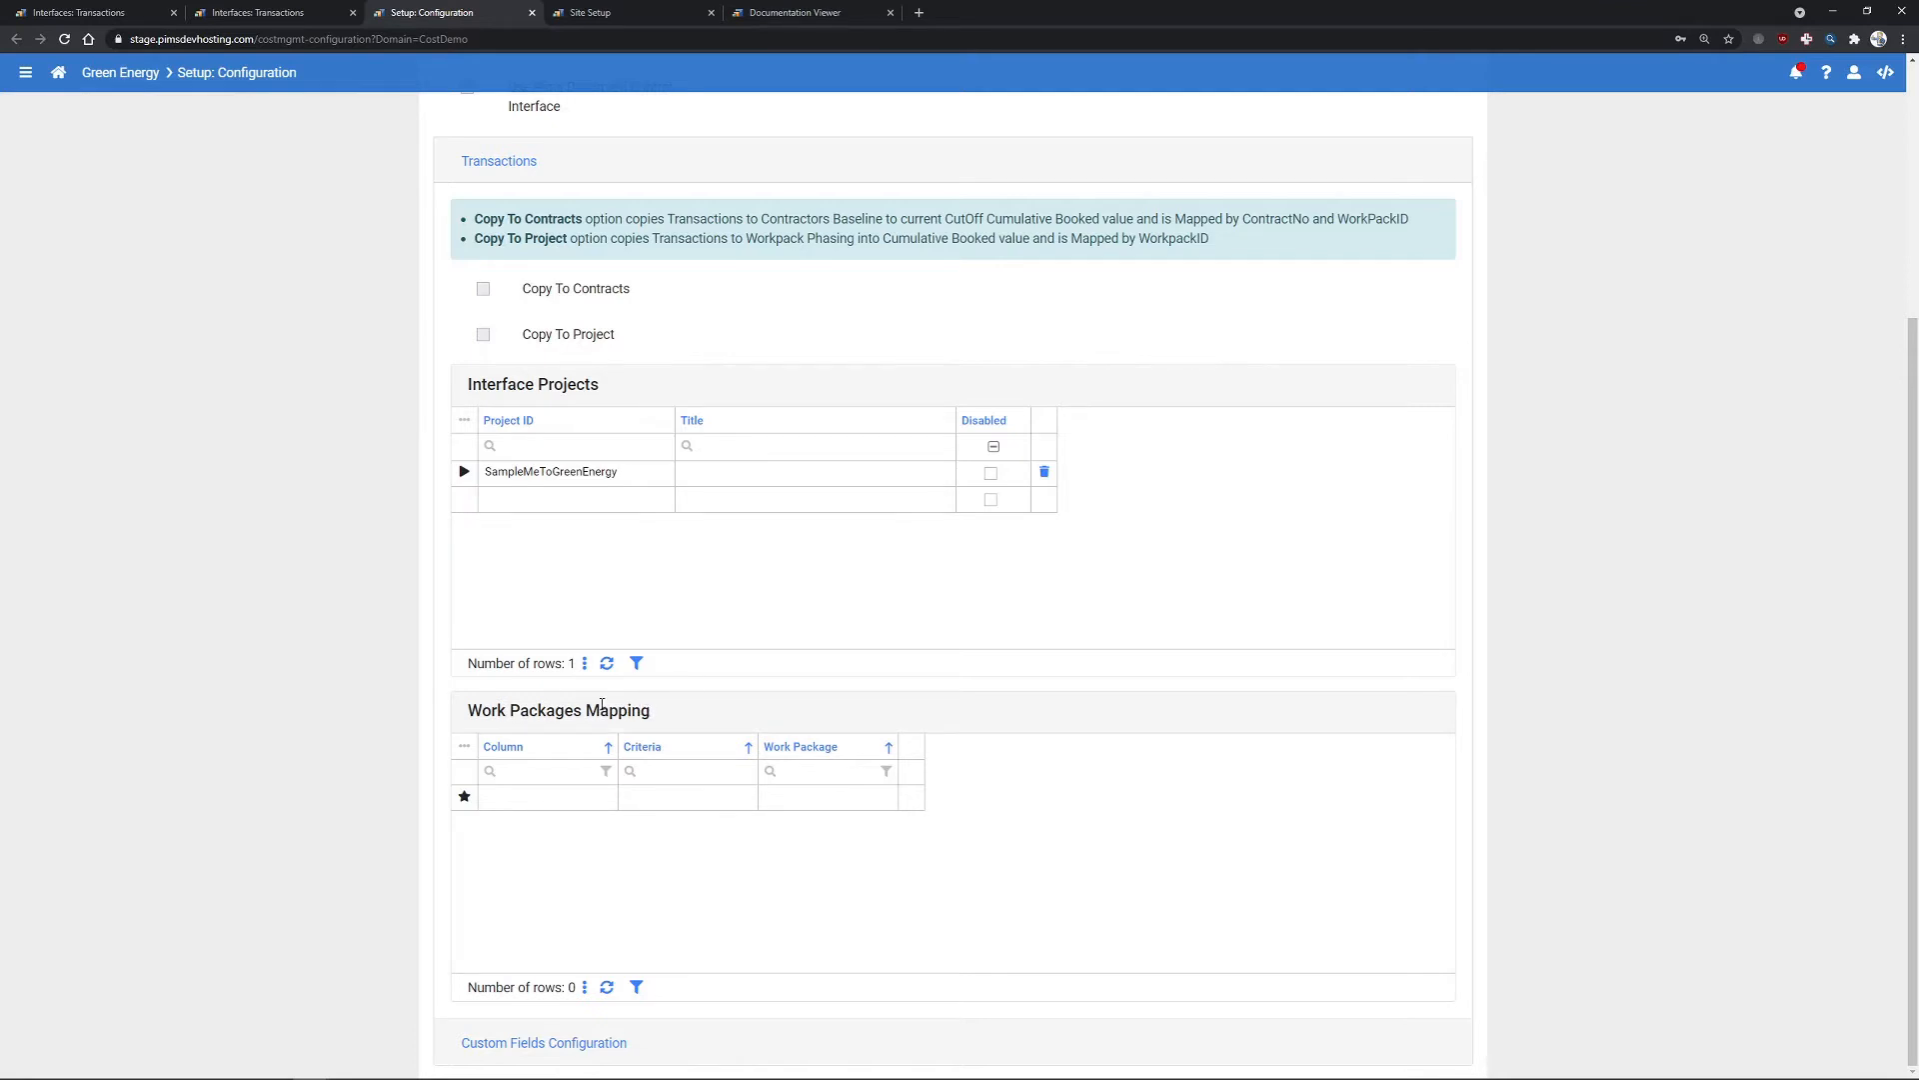
- Set the Work Packages Mapping to match on the WBSElement column
{"action": "left_click", "coordinate": [543, 797]}
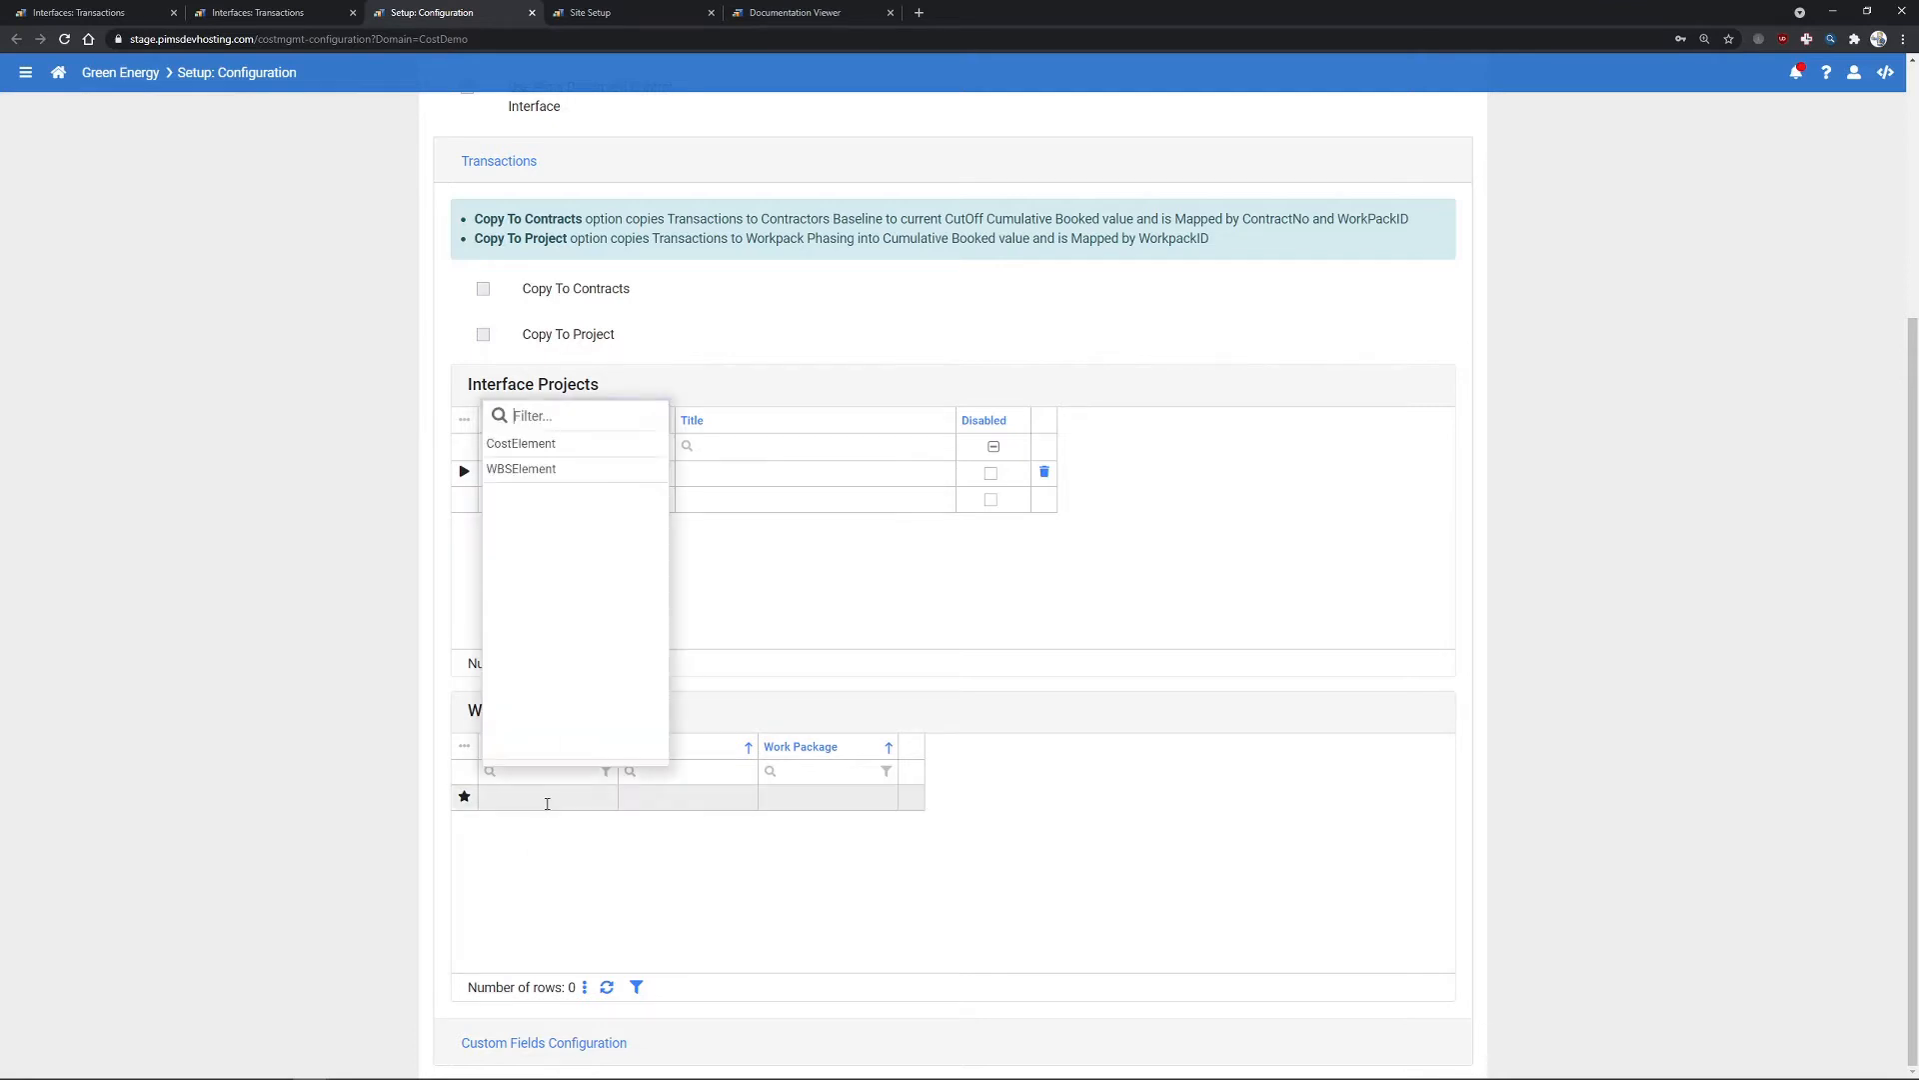
{"action": "left_click", "coordinate": [531, 468]}
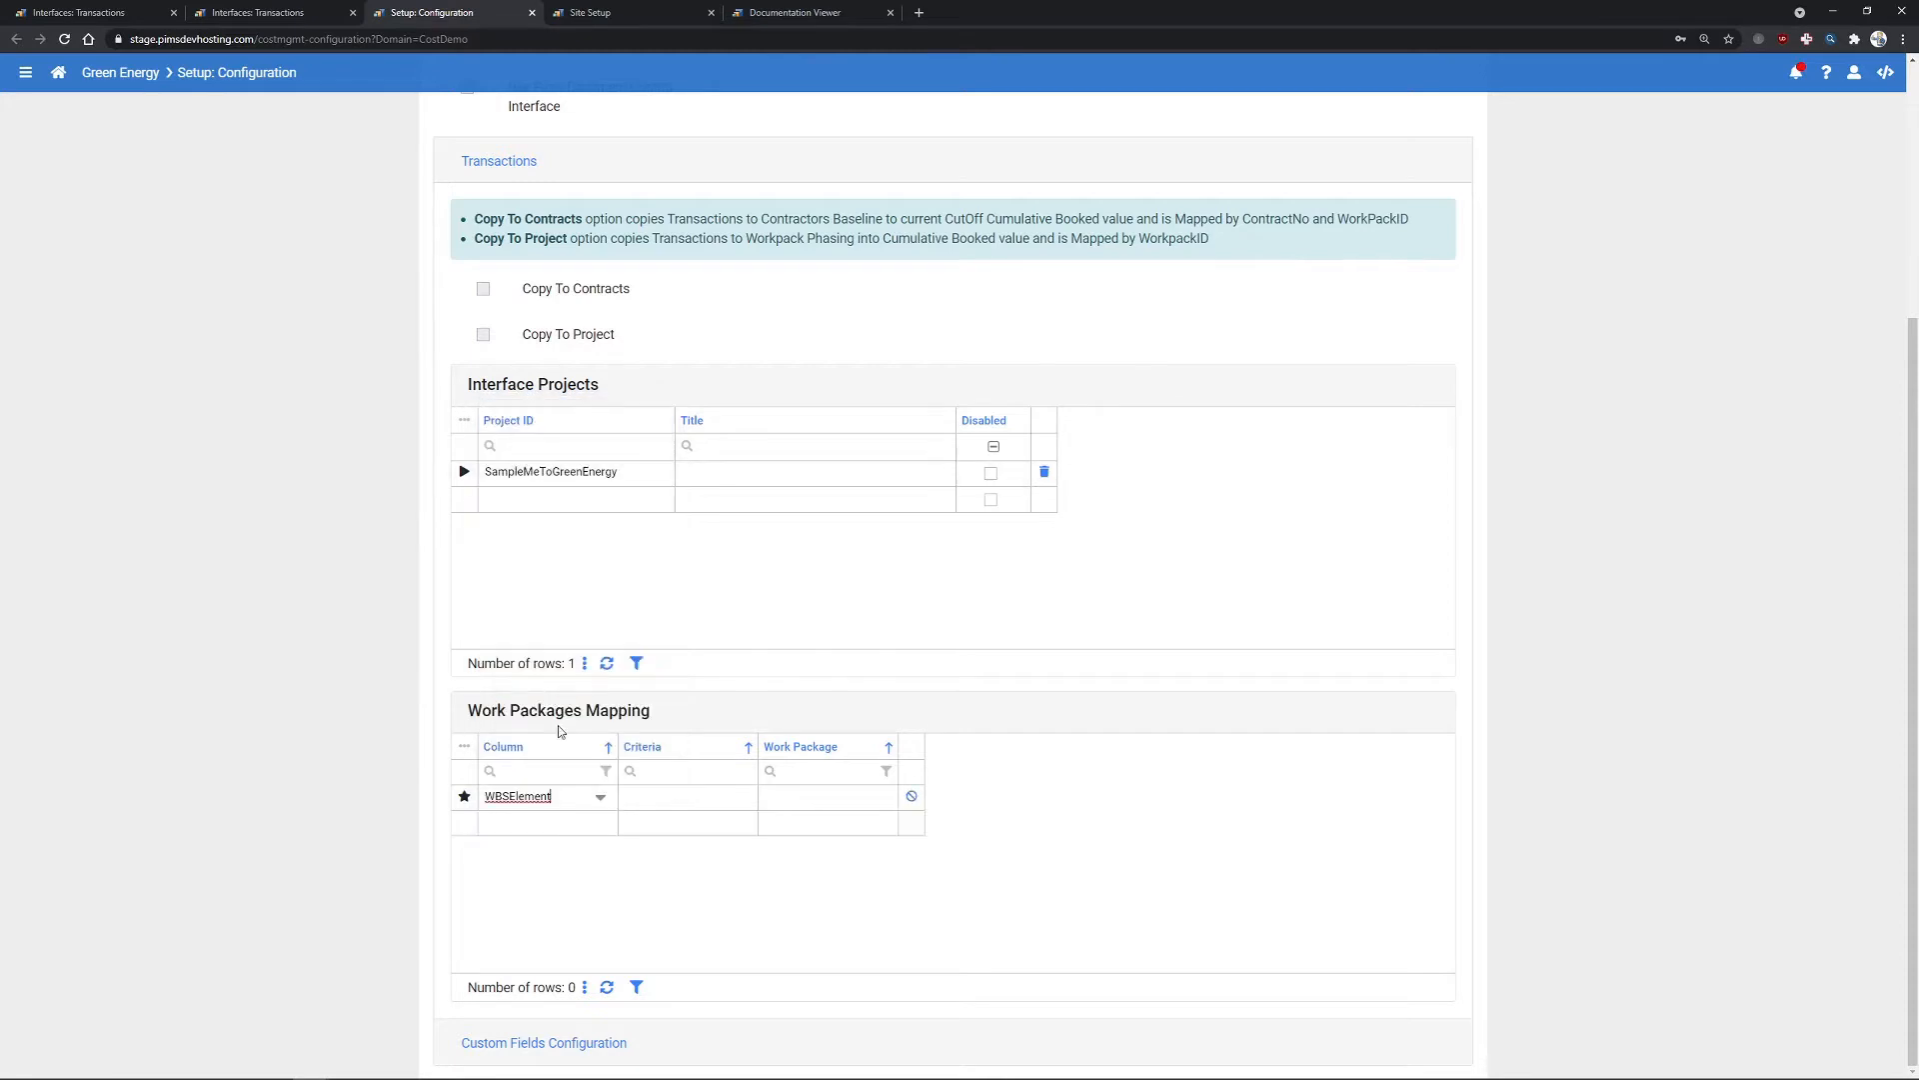
{"action": "left_click", "coordinate": [563, 867]}
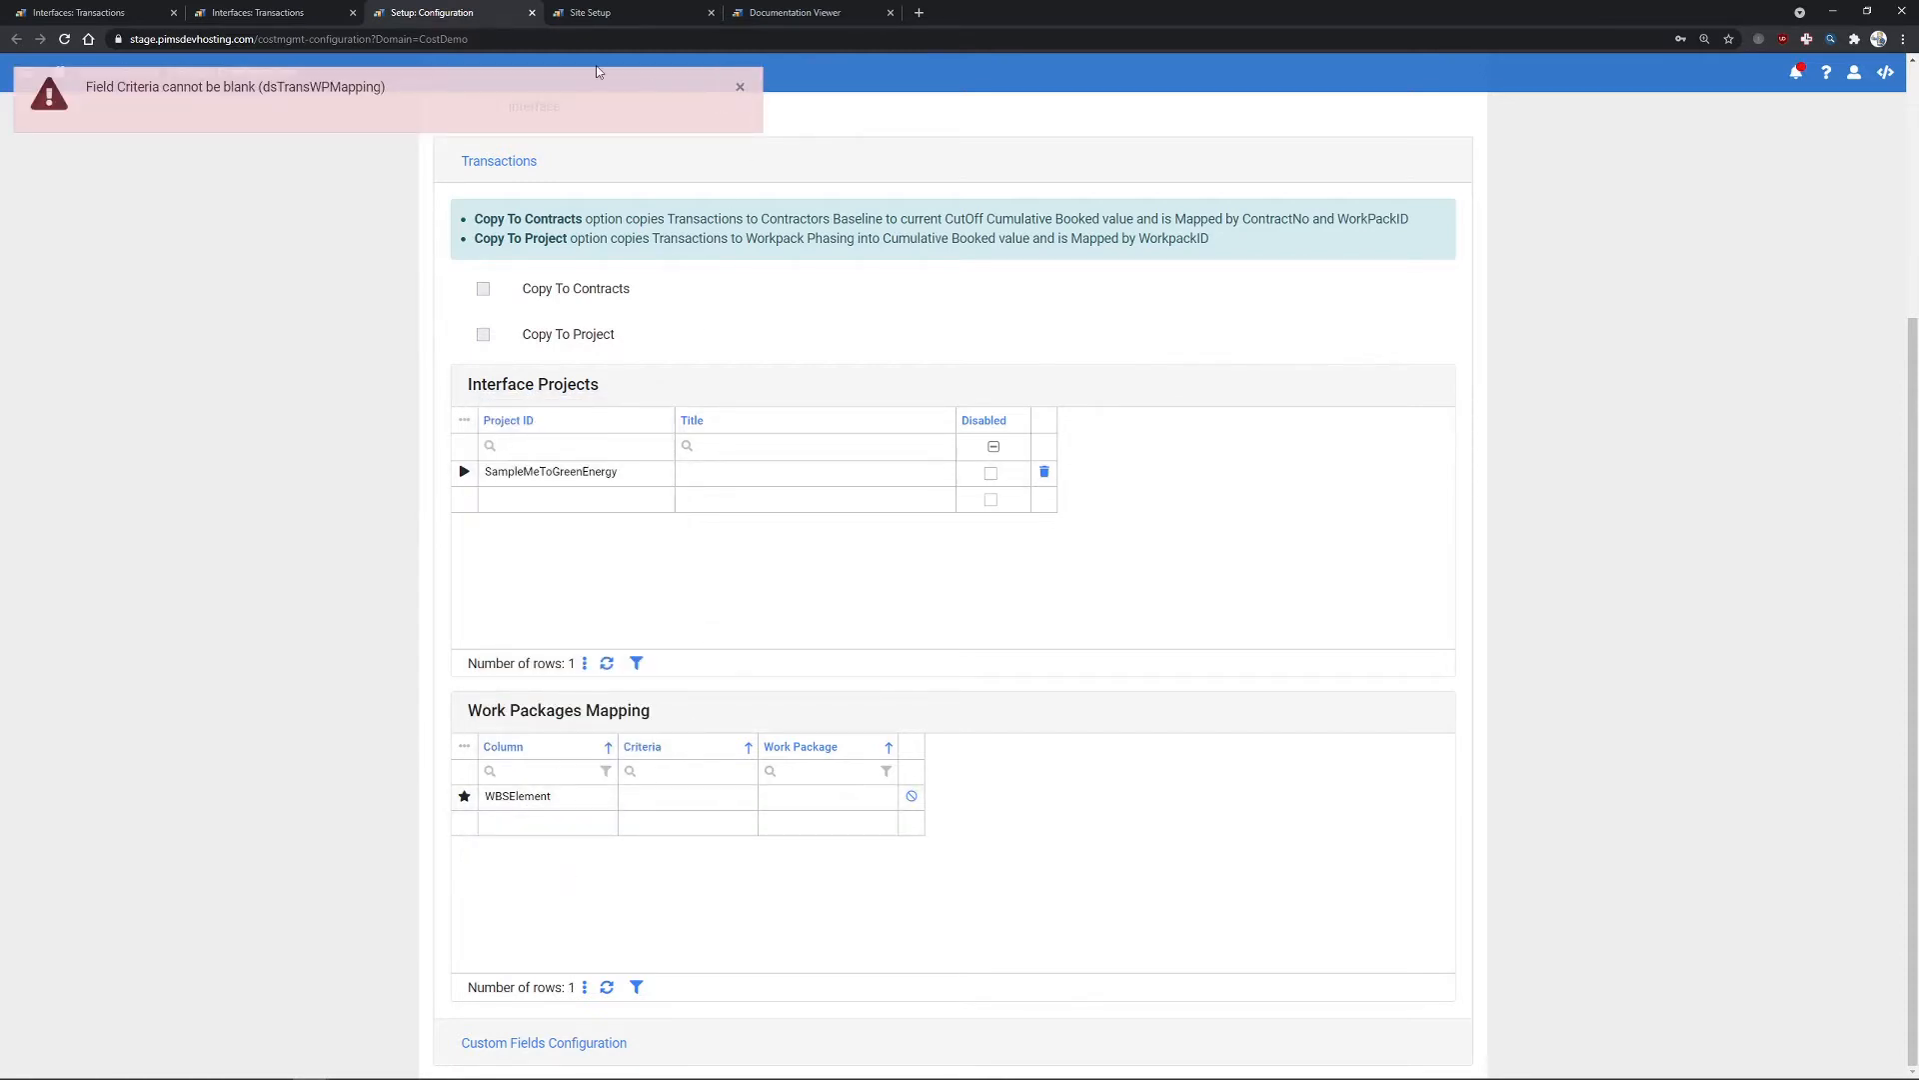
{"action": "left_click", "coordinate": [740, 87]}
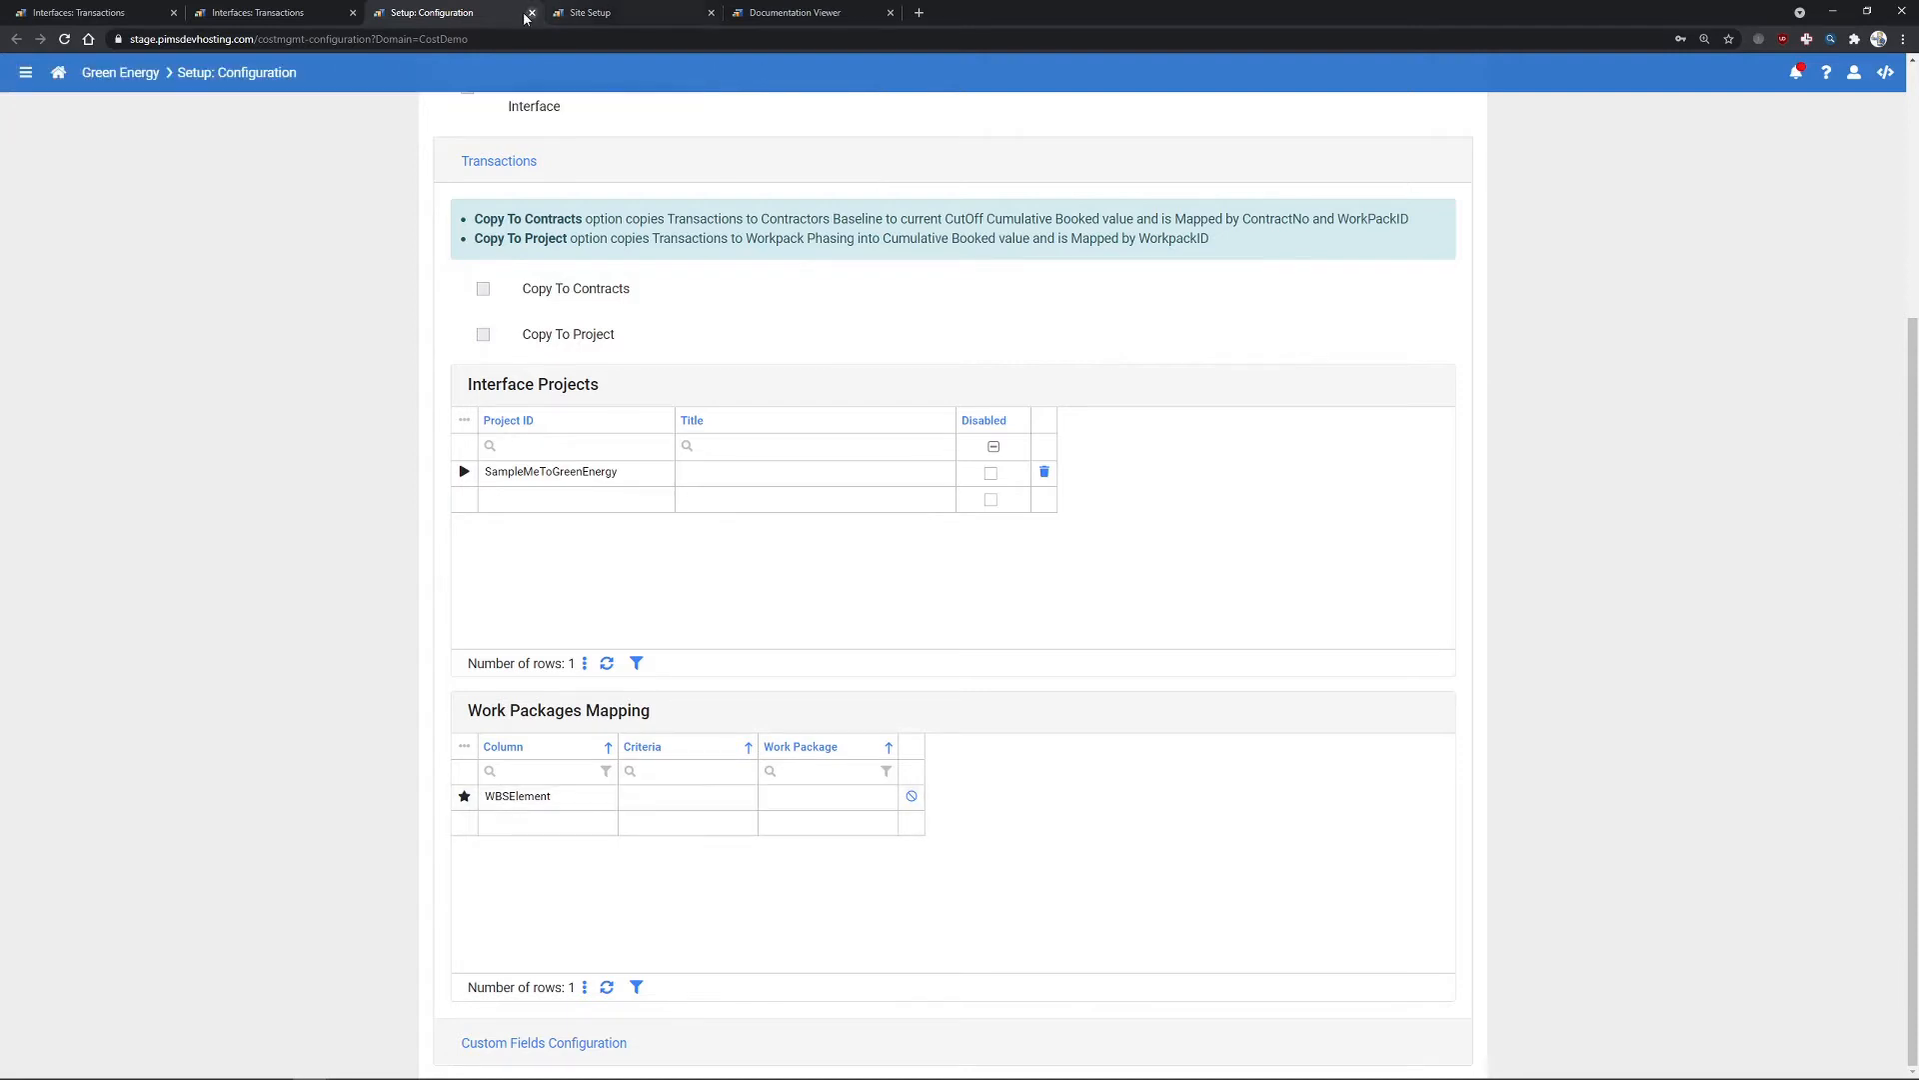
{"action": "left_click", "coordinate": [261, 14]}
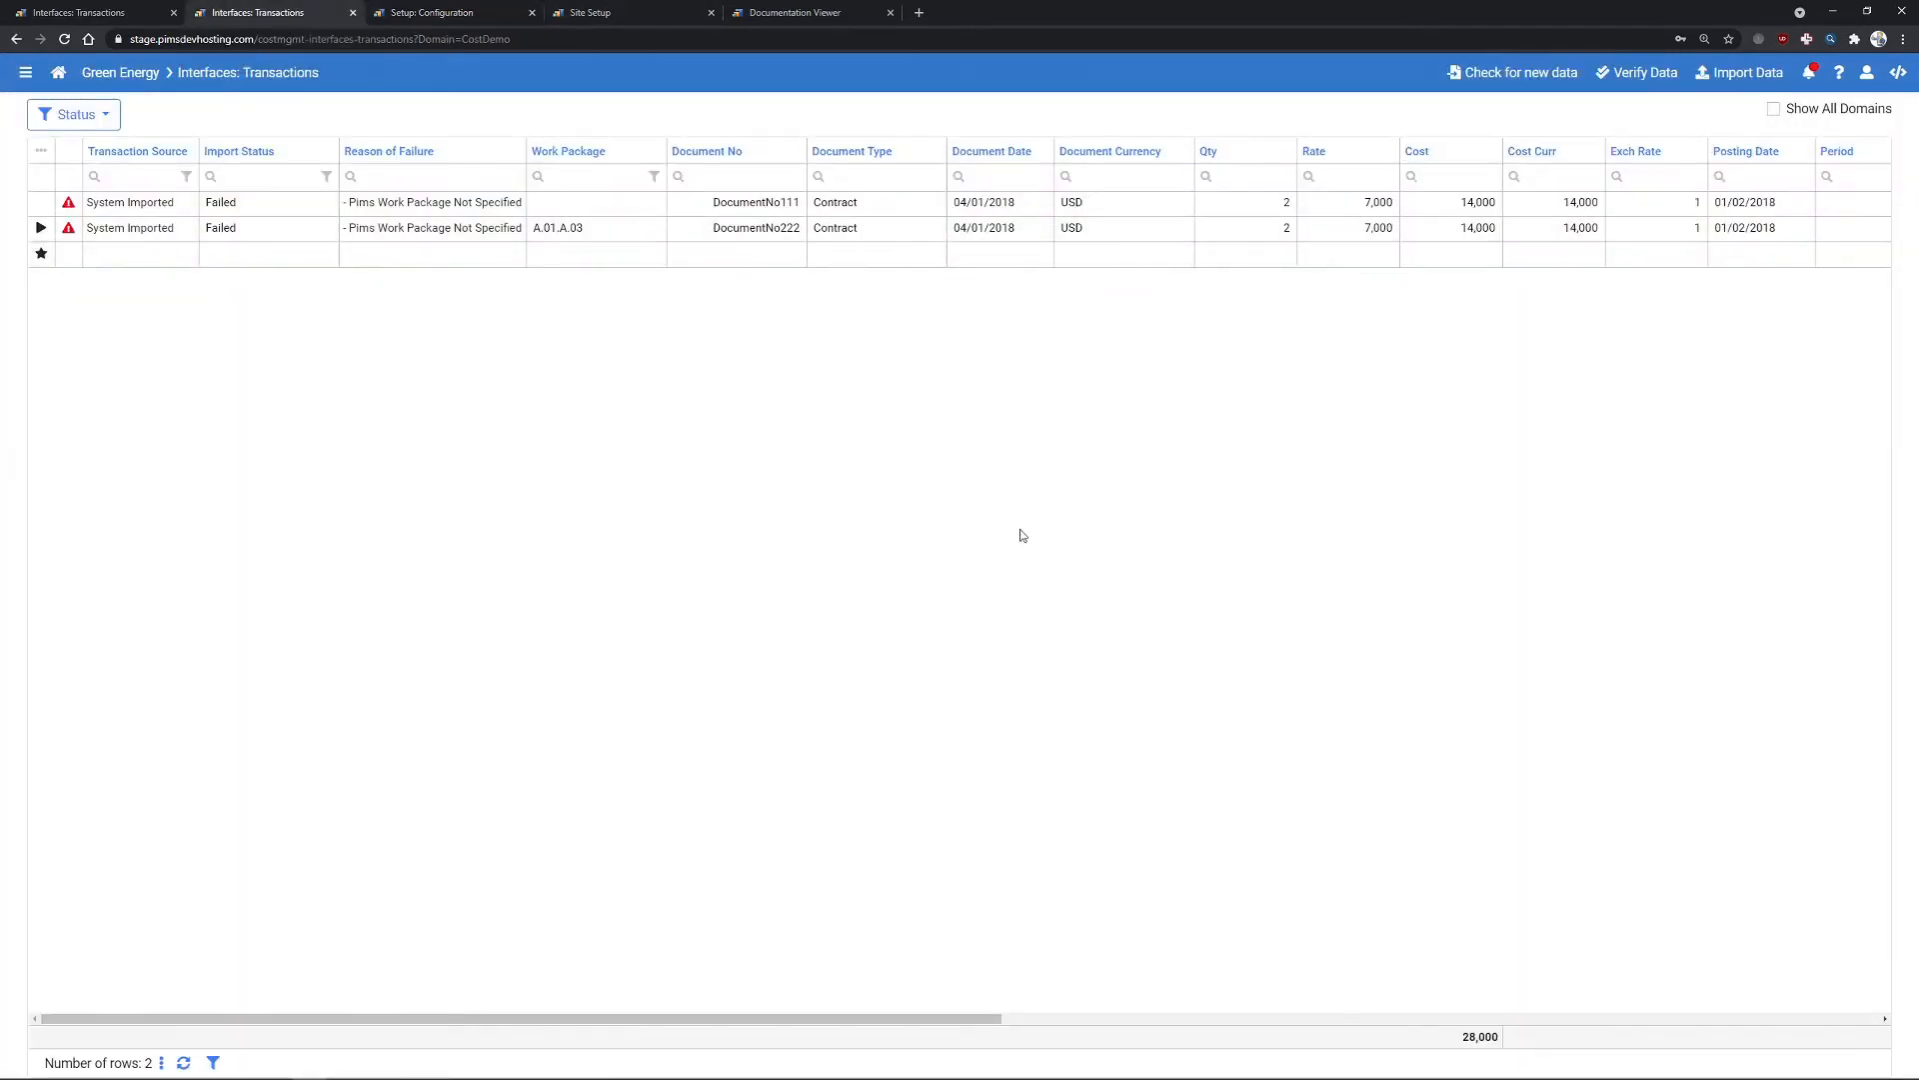
{"action": "left_click_drag", "start_coordinate": [908, 1019], "coordinate": [1195, 1020]}
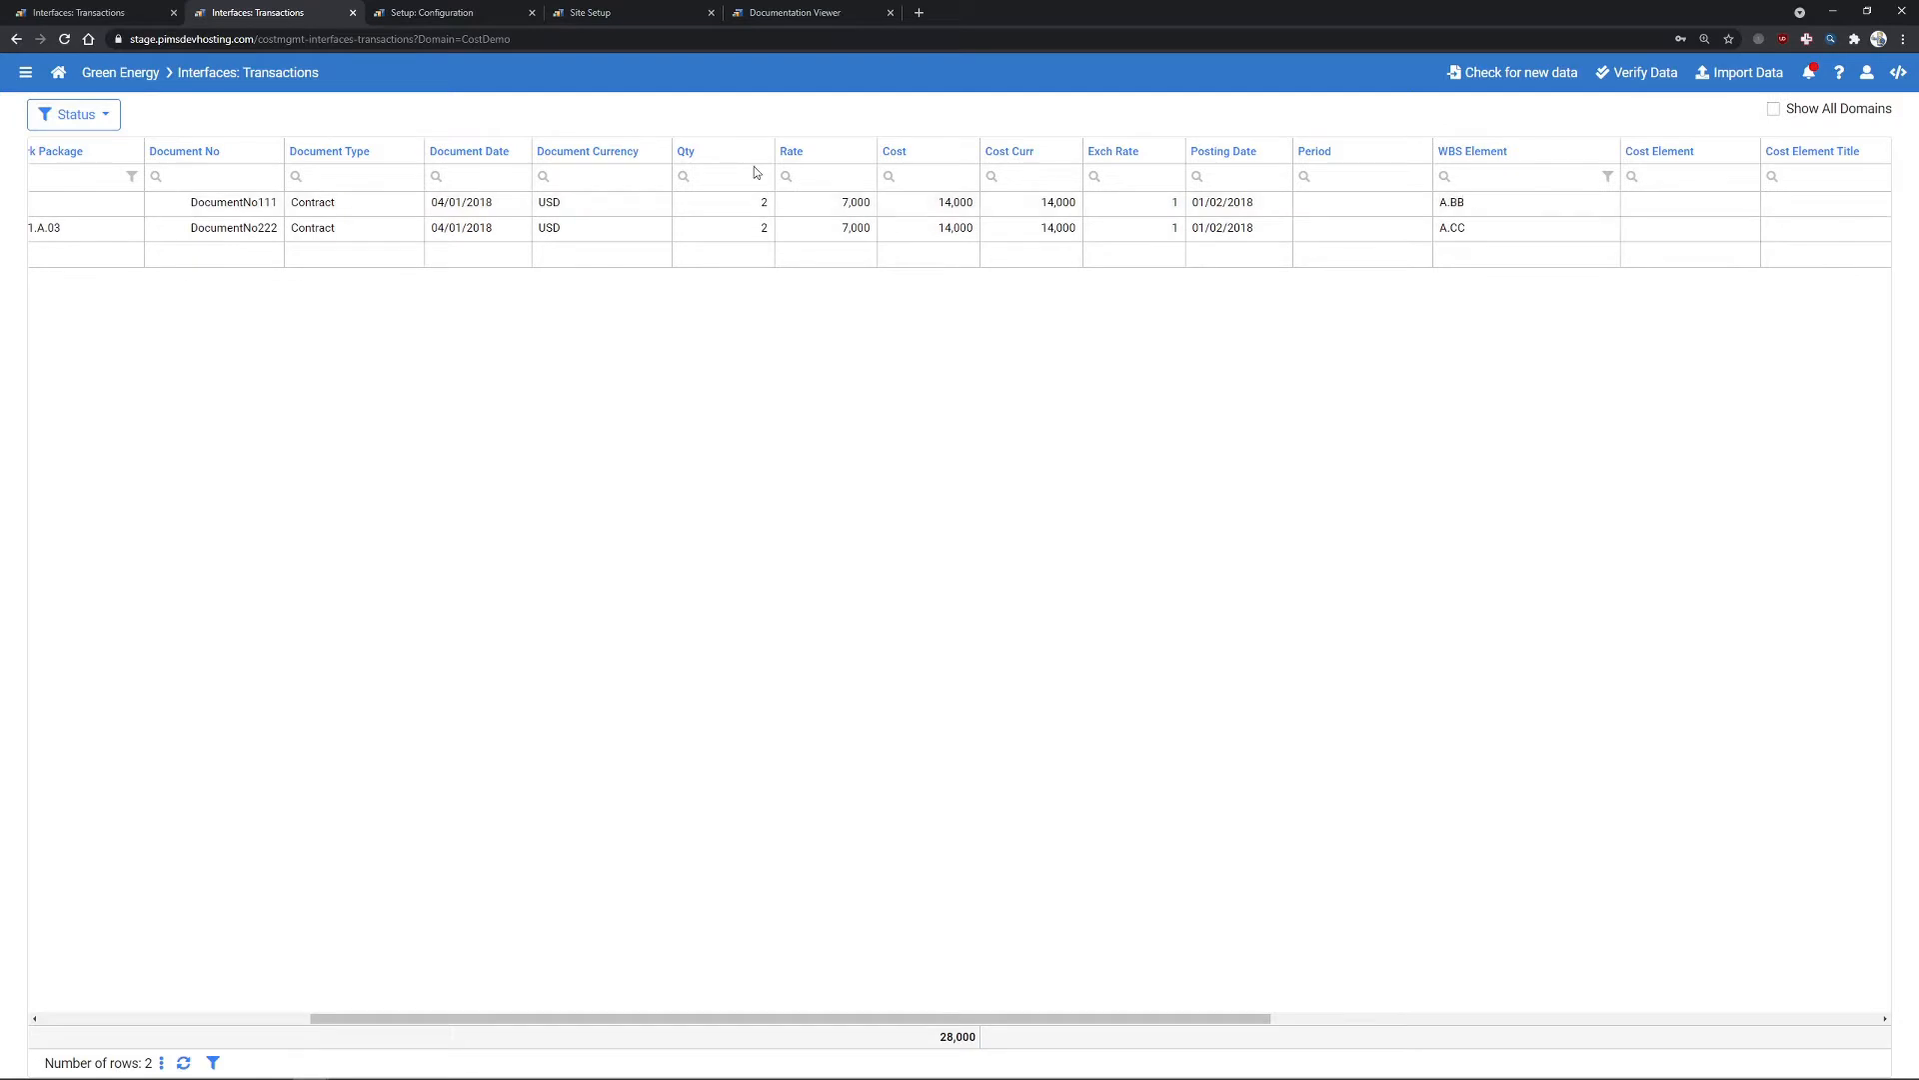
- Map criteria A.BB to work package A.01.A.03 and commit the mapping row
{"action": "left_click", "coordinate": [445, 13]}
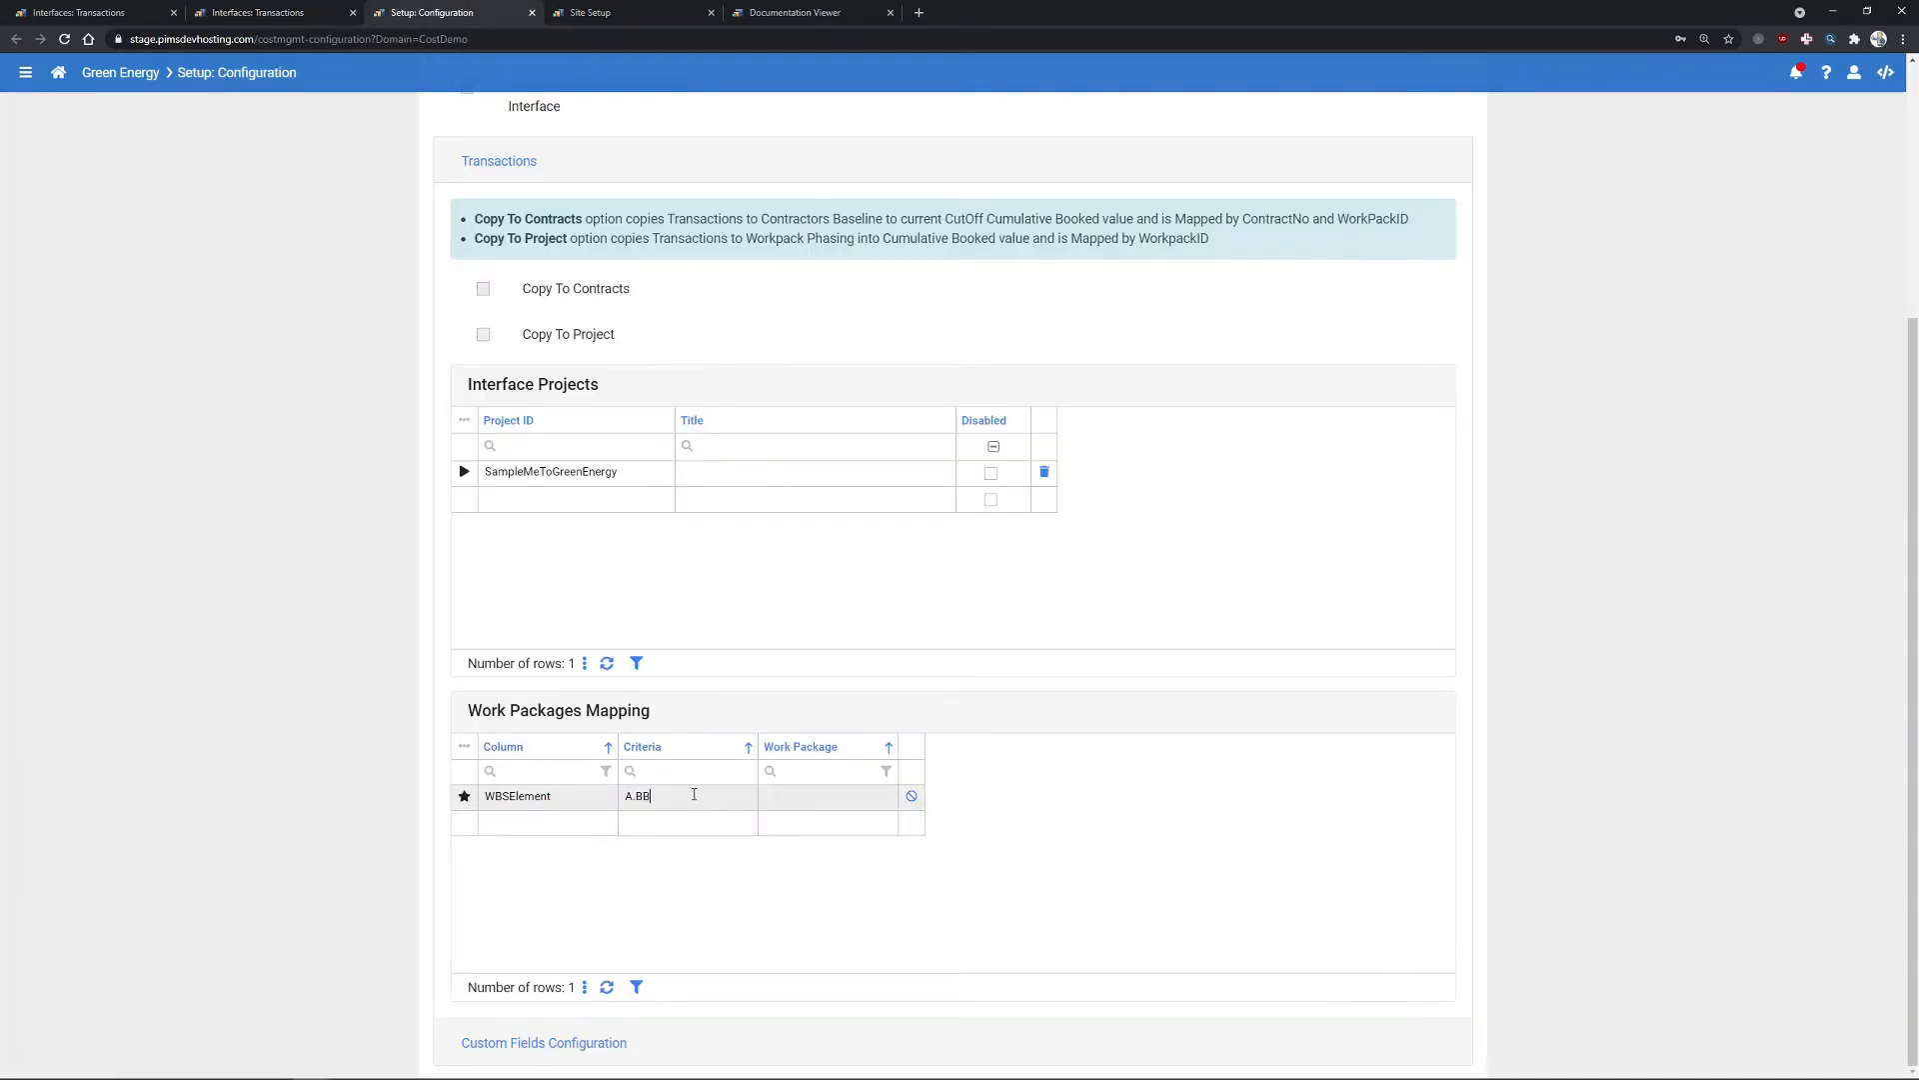
{"action": "left_click", "coordinate": [859, 796]}
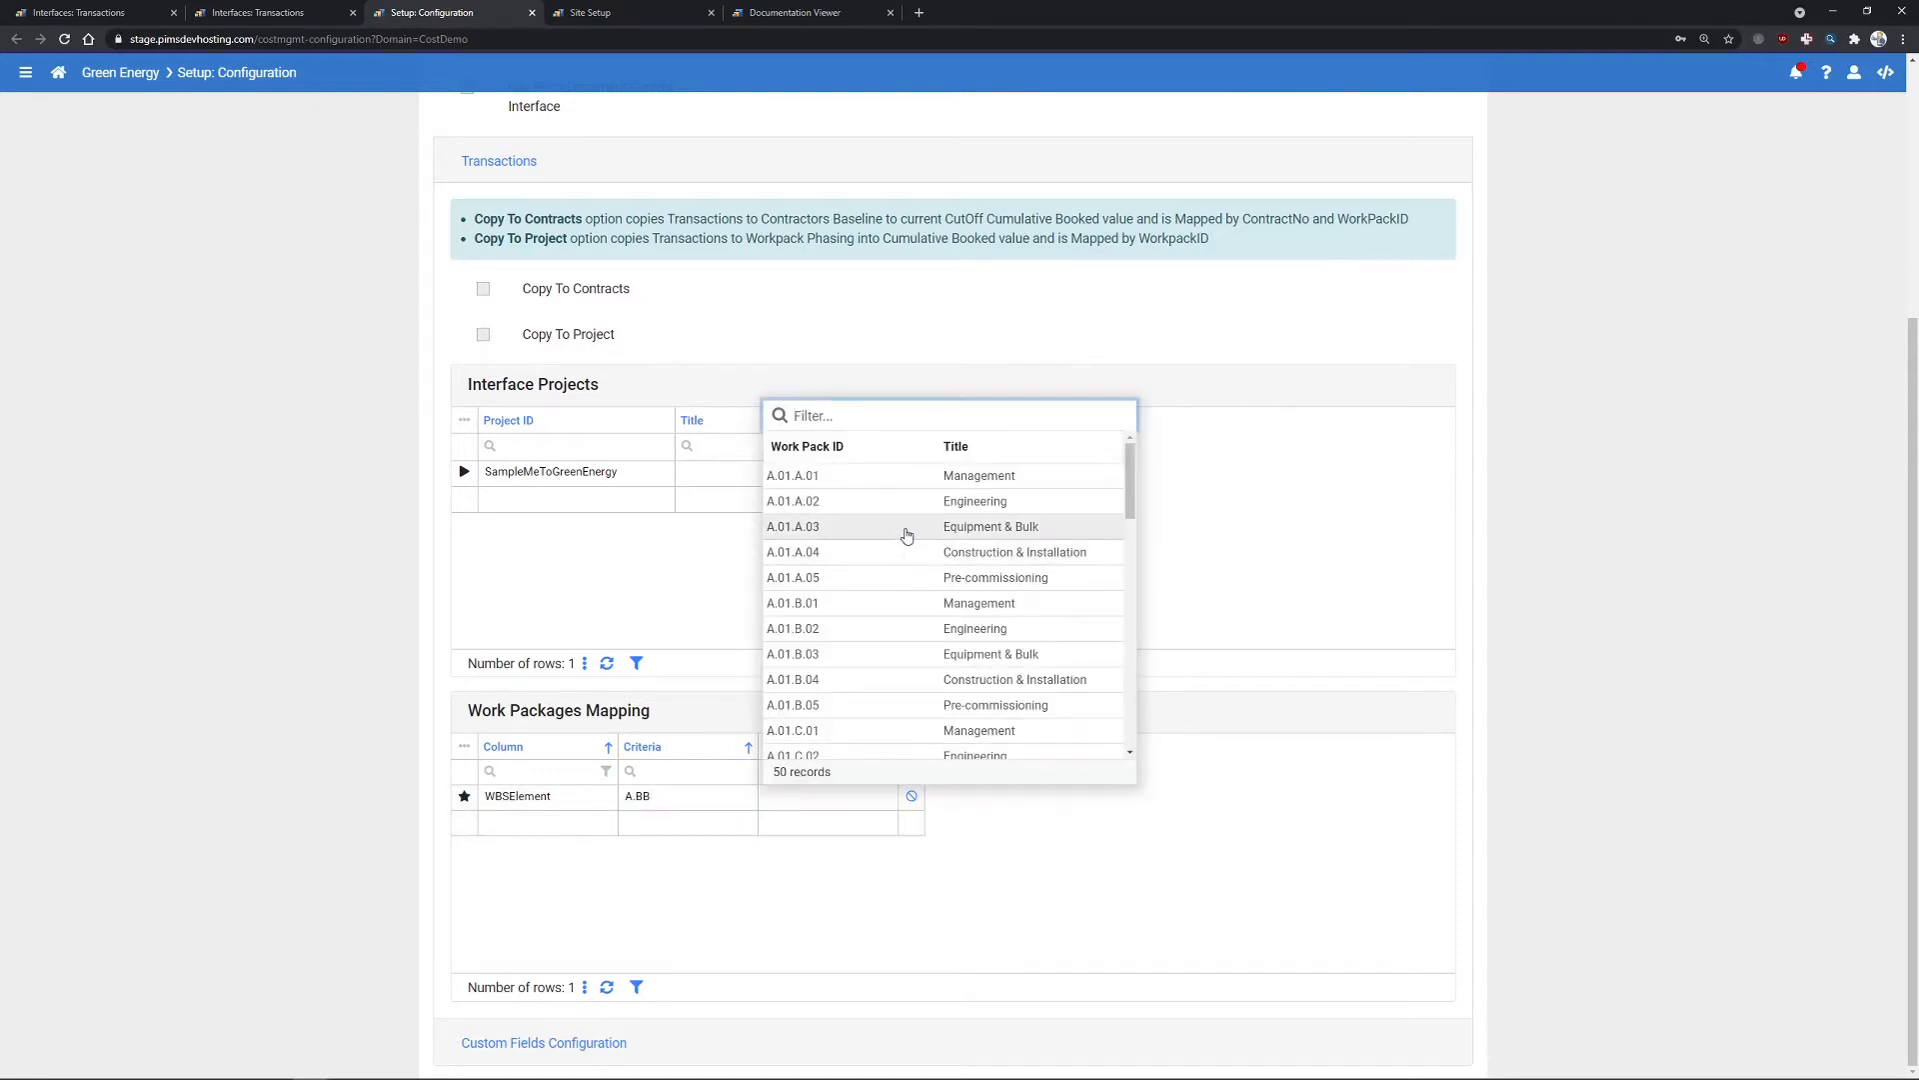
{"action": "left_click", "coordinate": [851, 527]}
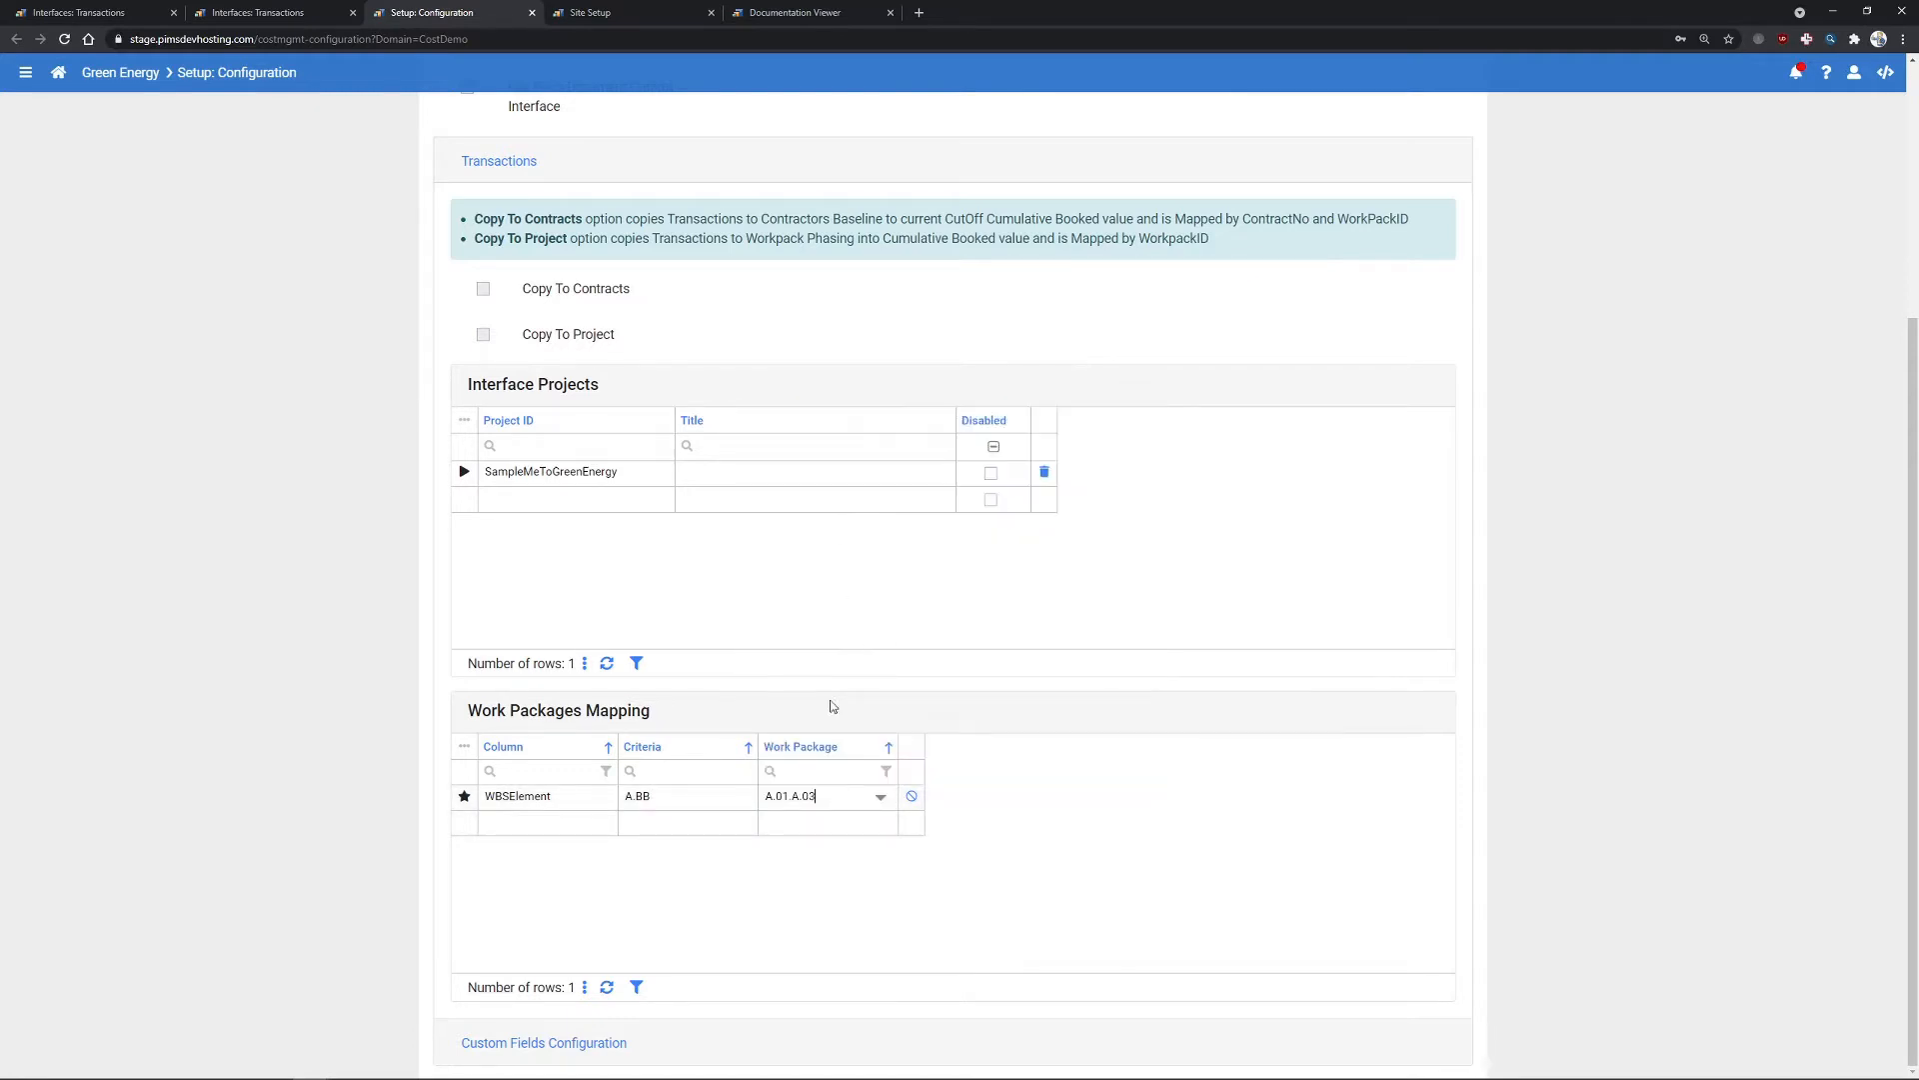
{"action": "left_click", "coordinate": [921, 886]}
{"action": "left_click", "coordinate": [300, 13]}
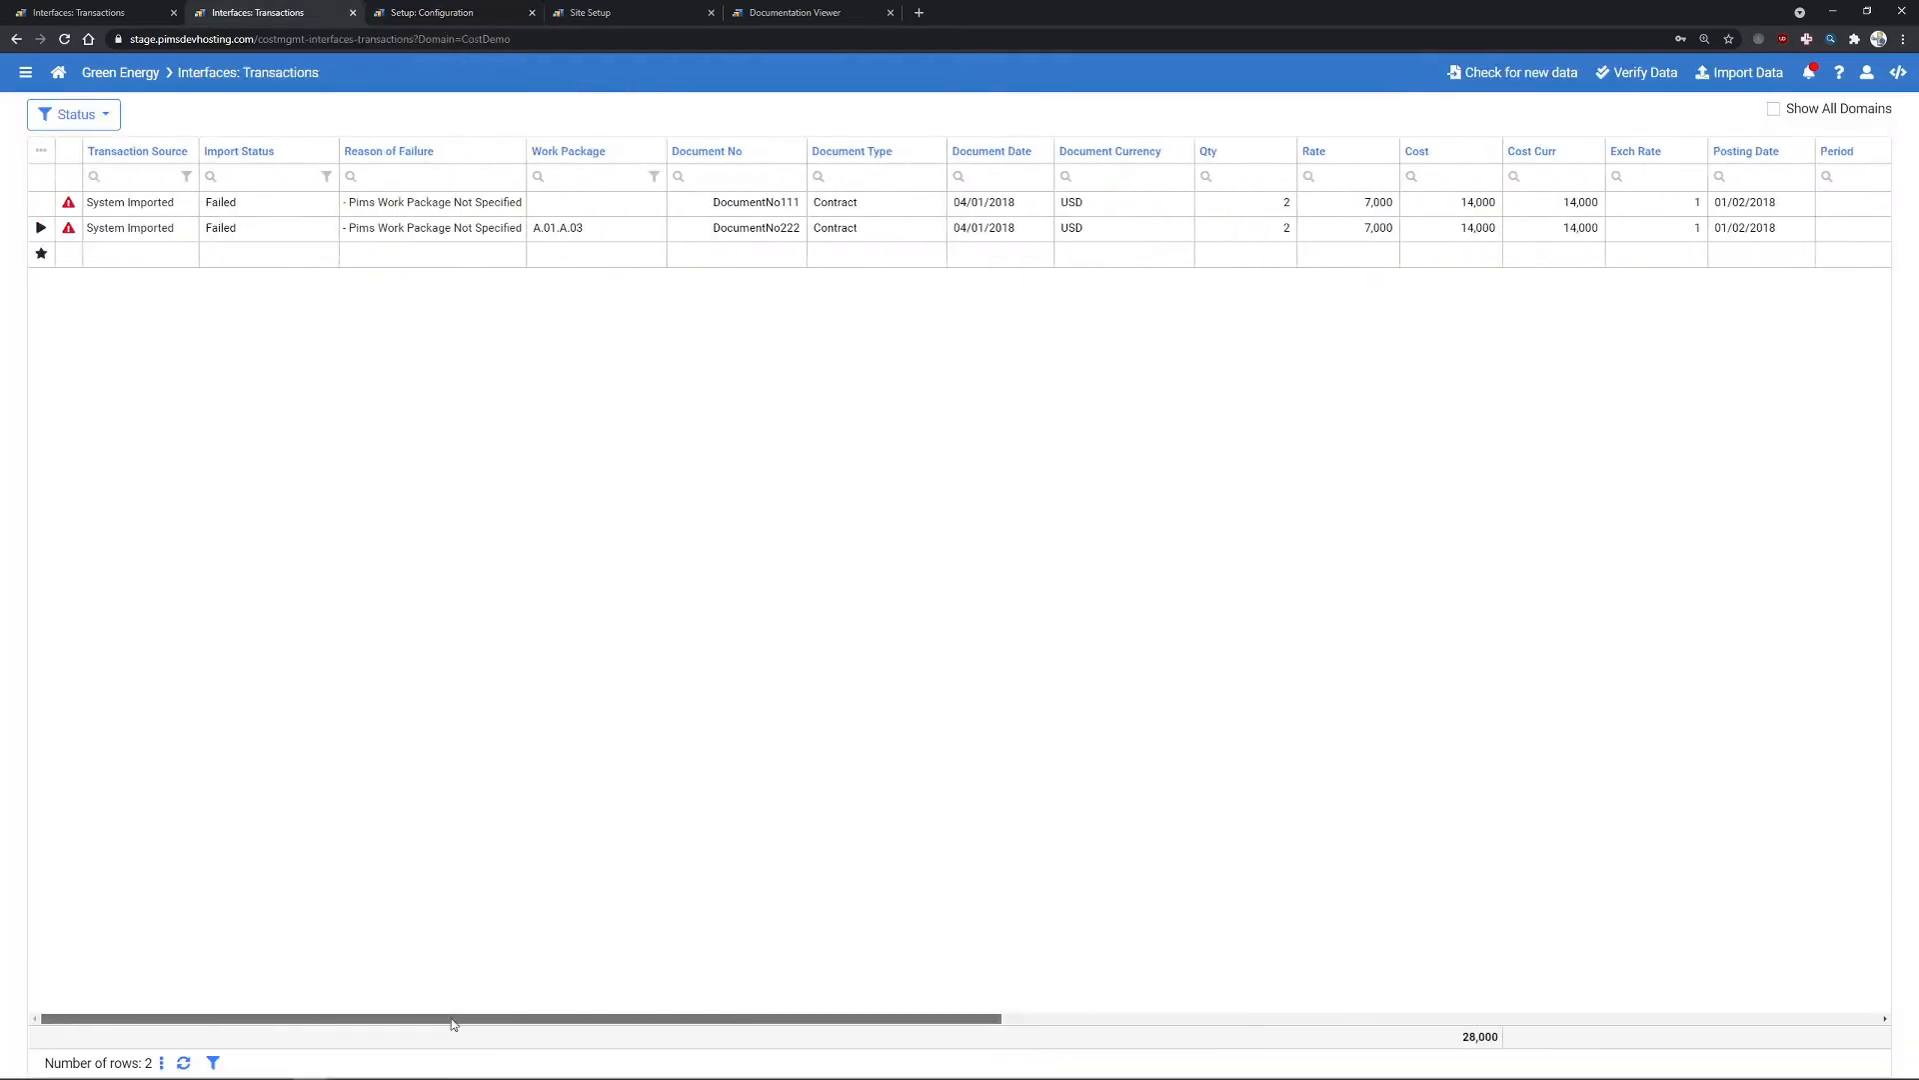
- Re-verify both transactions so they pass with work package A.01.A.03, then return to Setup: Configuration
{"action": "left_click", "coordinate": [1644, 76]}
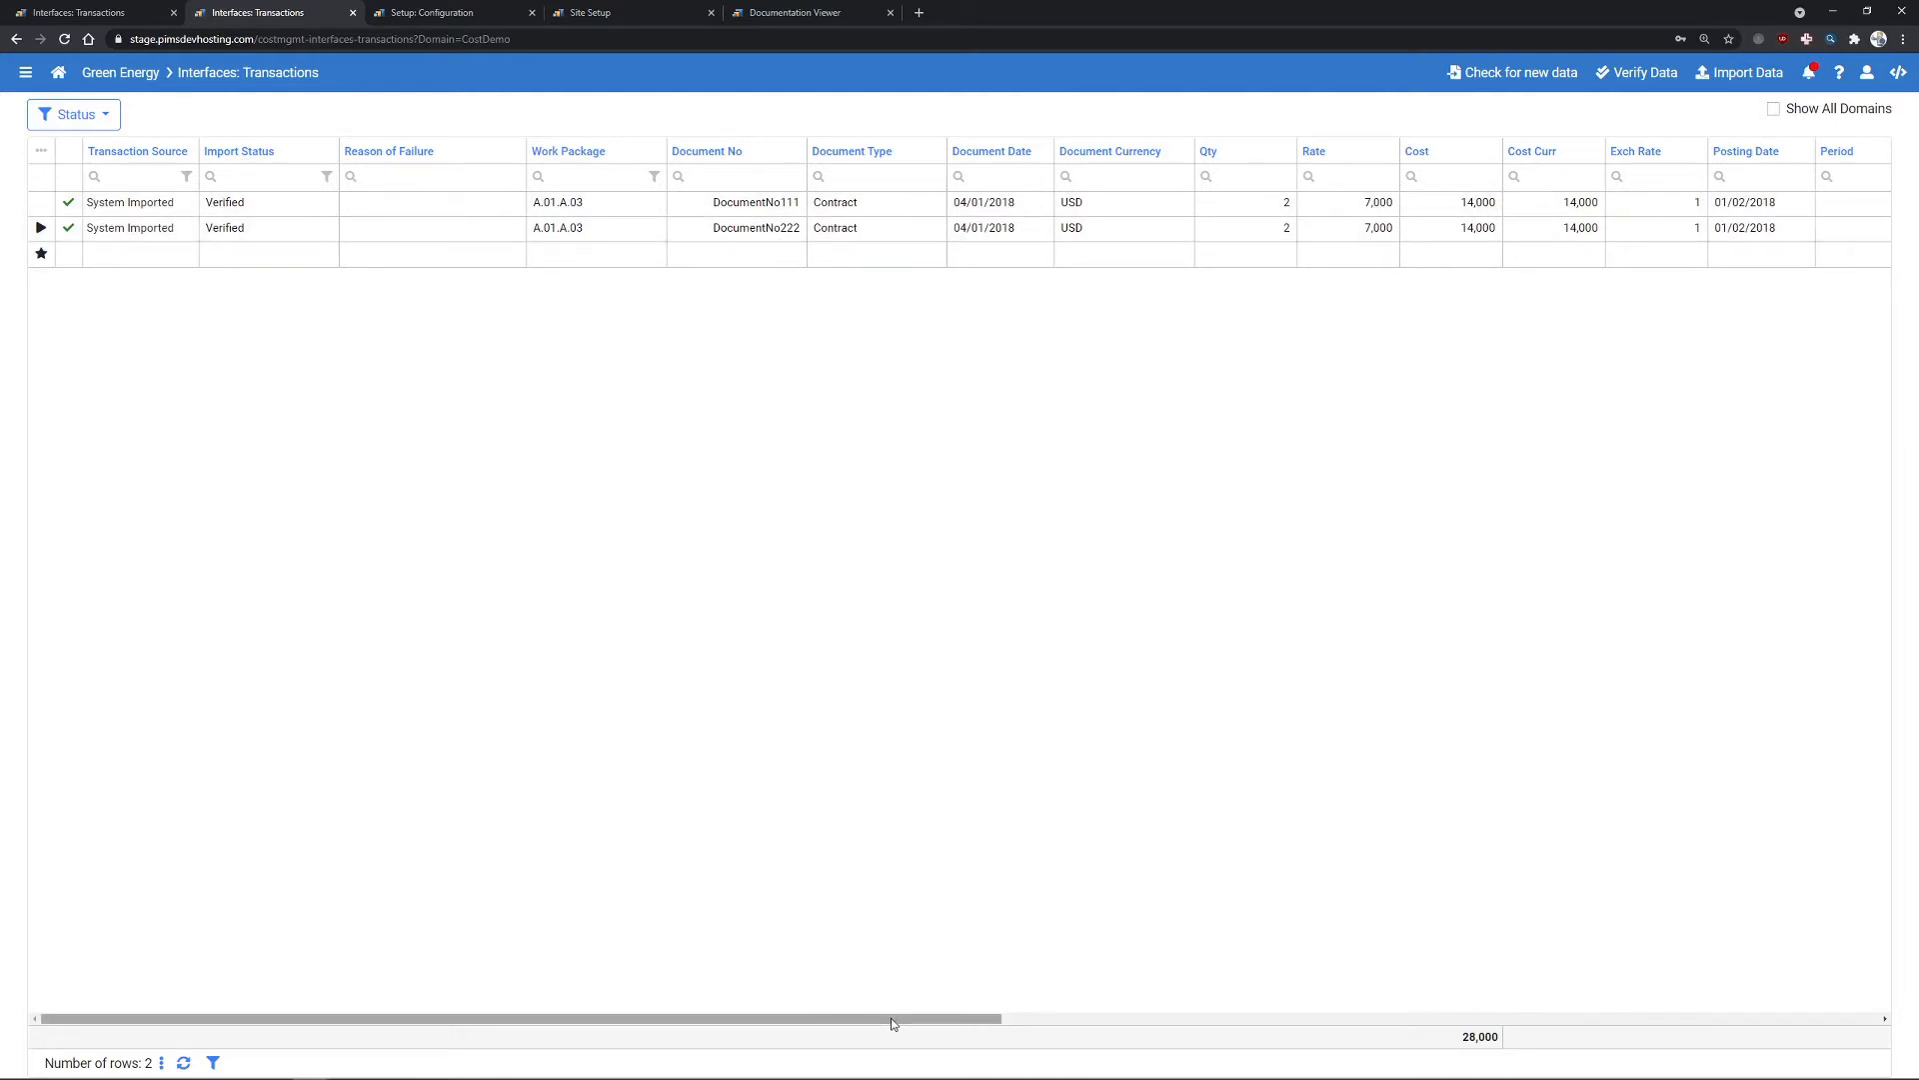
{"action": "left_click_drag", "start_coordinate": [896, 1023], "coordinate": [883, 975]}
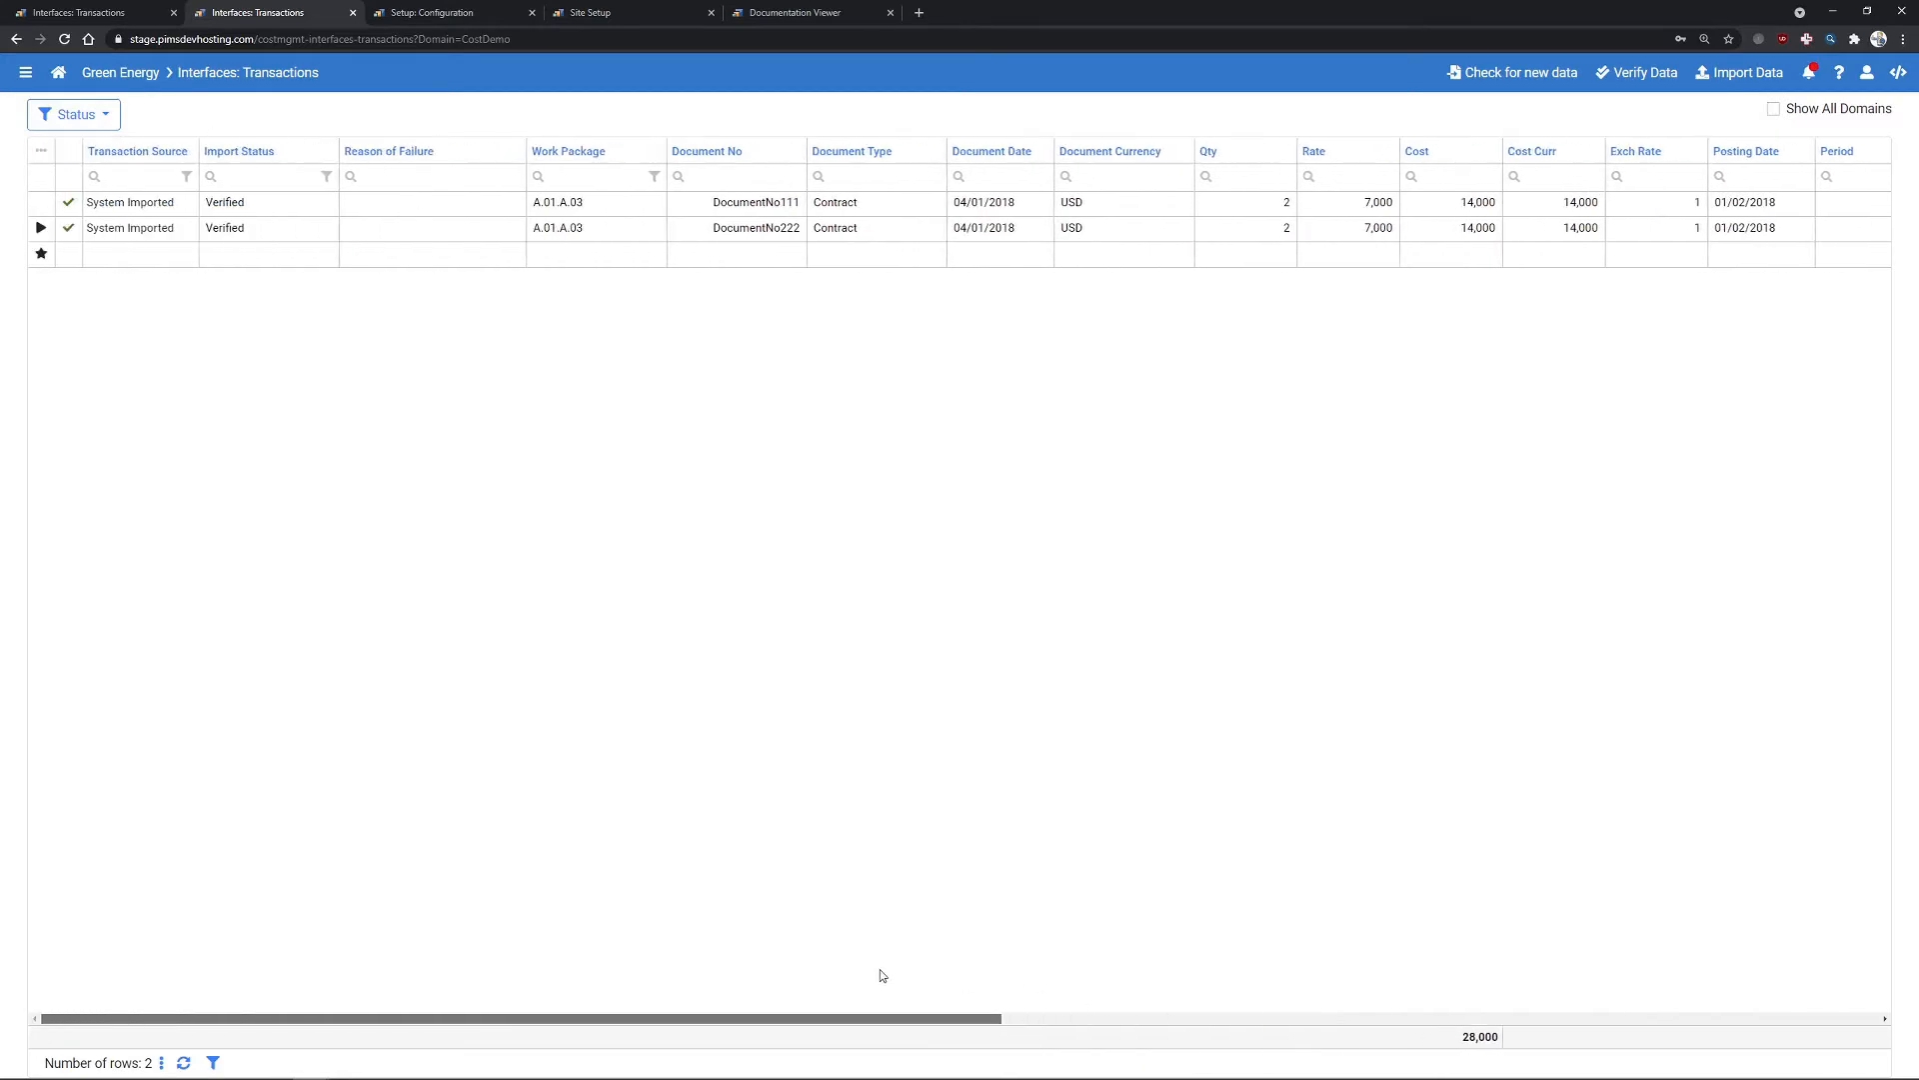
{"action": "left_click", "coordinate": [474, 14]}
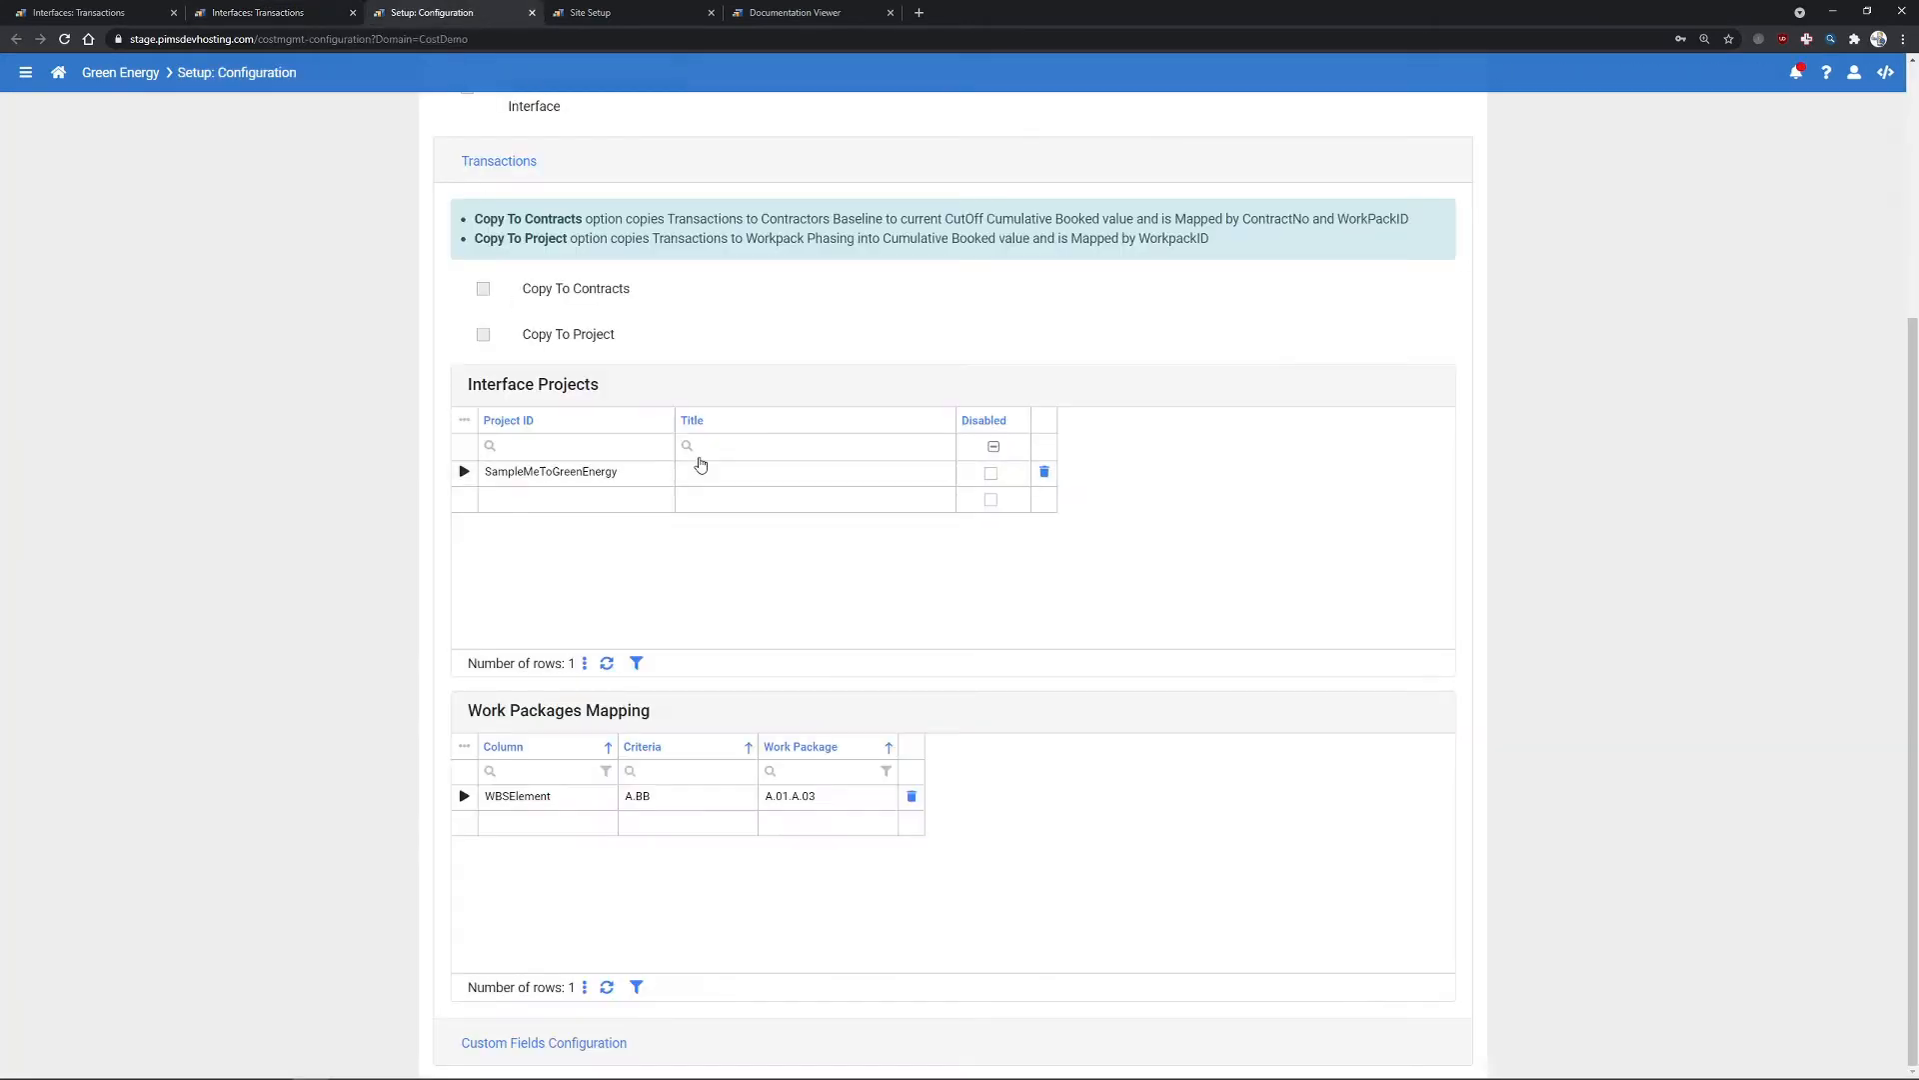
- Compare the Contractors Baseline and CutOff settings against the interface transactions grid
{"action": "scroll", "coordinate": [676, 343], "scroll_direction": "up", "scroll_amount": 1}
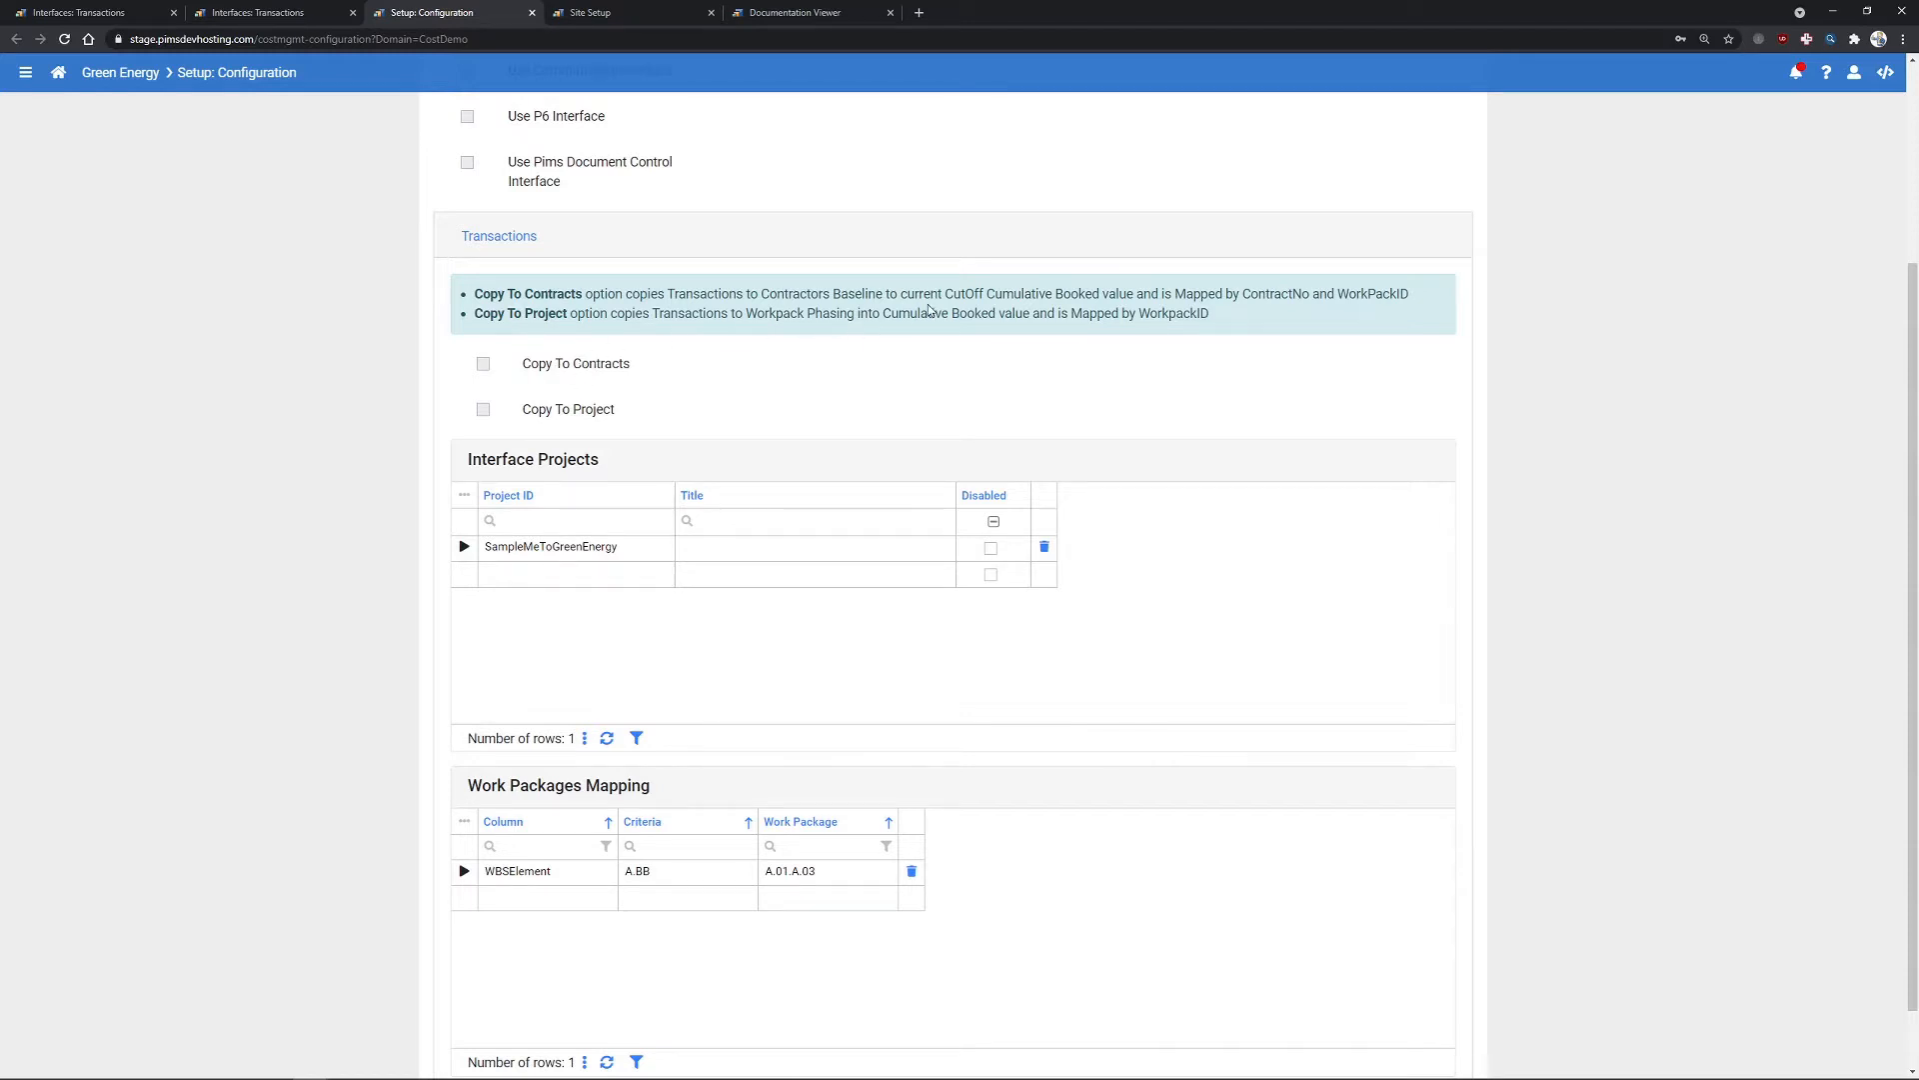
{"action": "left_click_drag", "start_coordinate": [882, 292], "coordinate": [764, 294]}
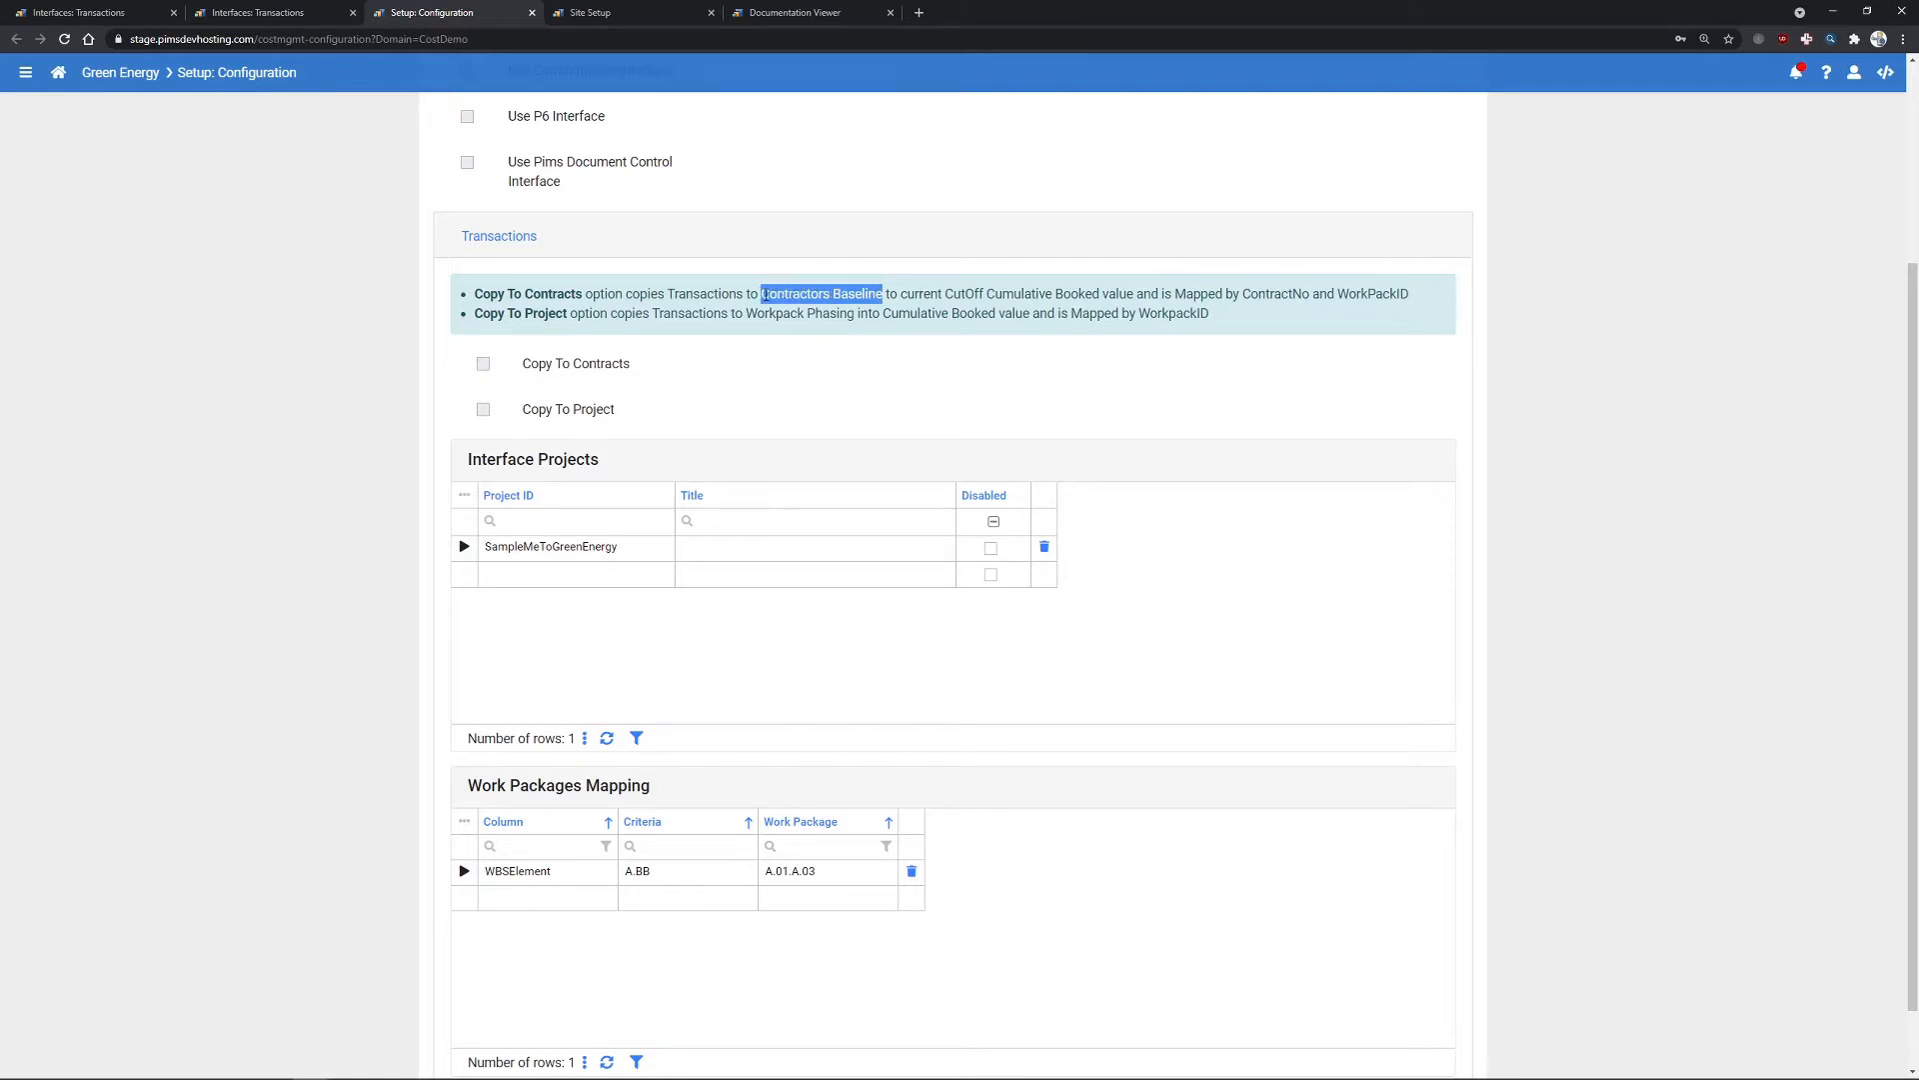
{"action": "left_click", "coordinate": [707, 377]}
{"action": "left_click", "coordinate": [258, 12]}
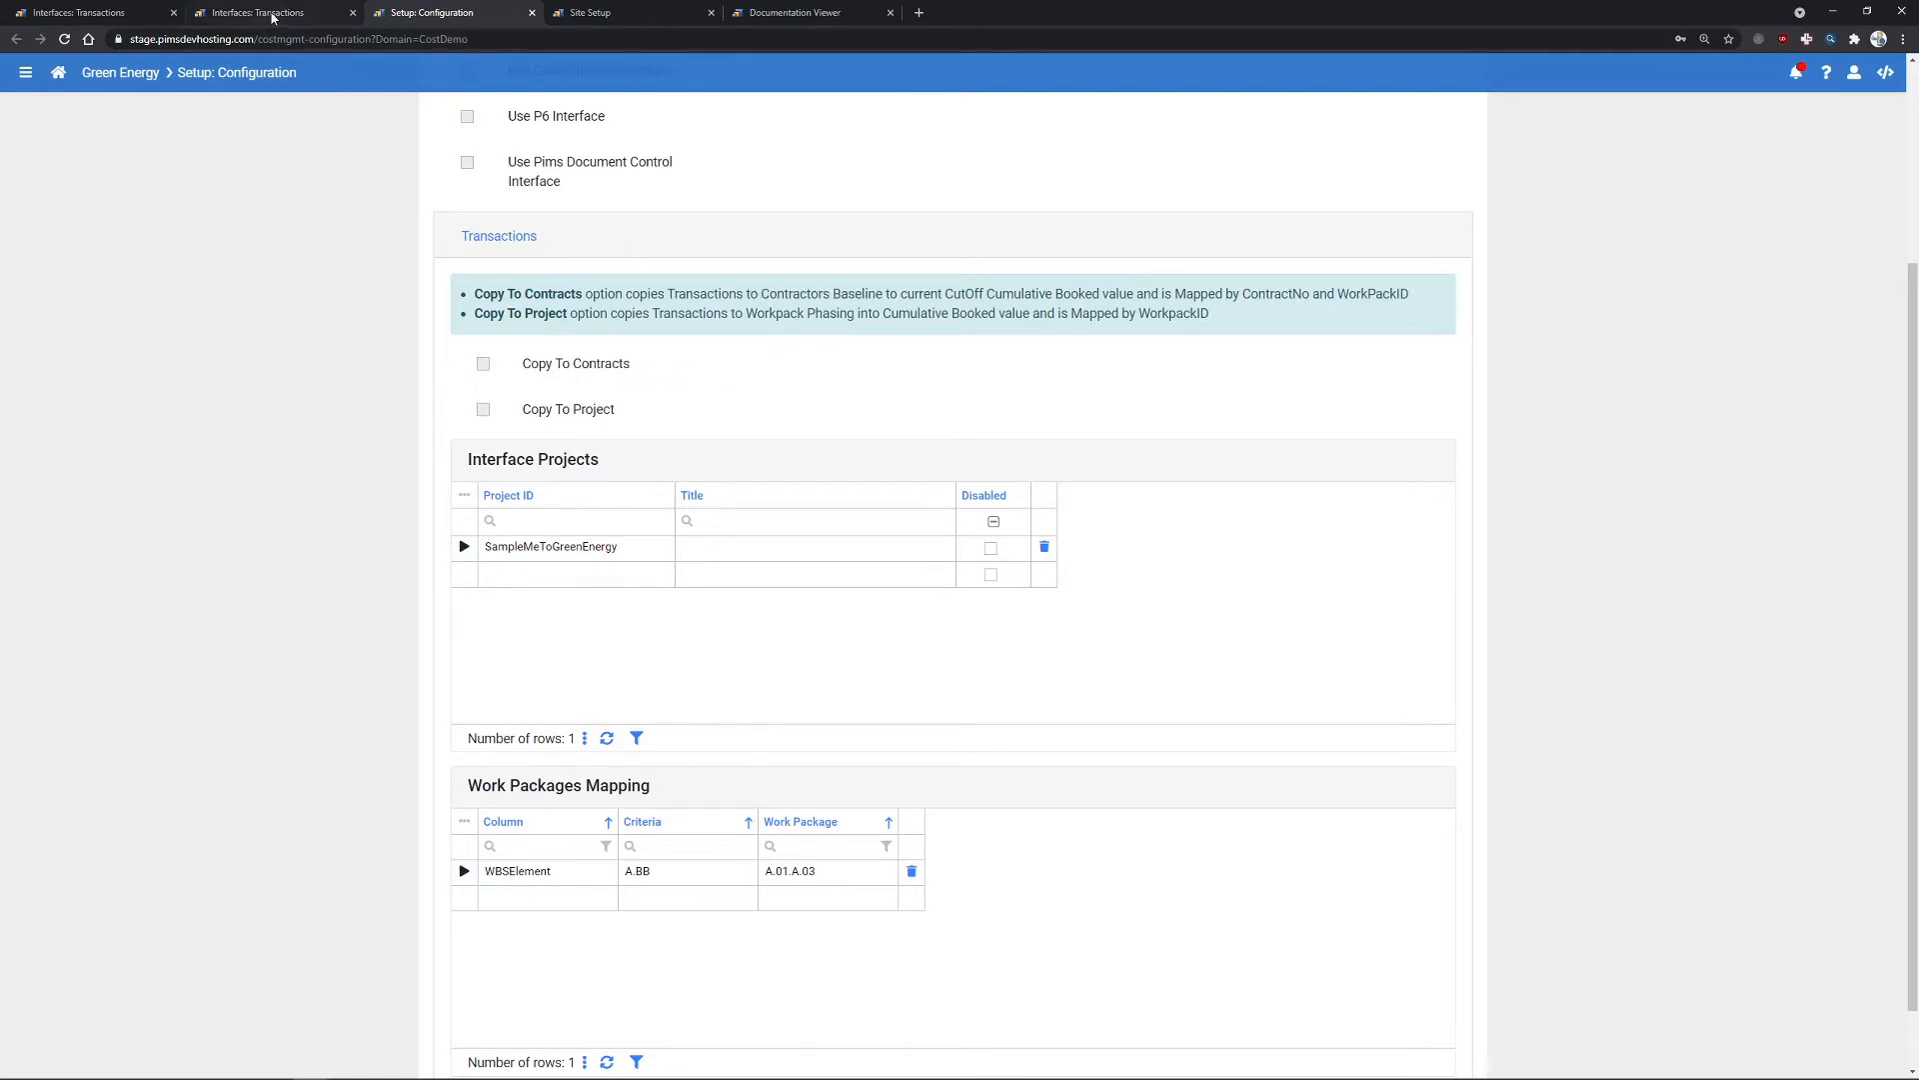
{"action": "left_click_drag", "start_coordinate": [846, 1018], "coordinate": [1726, 1018]}
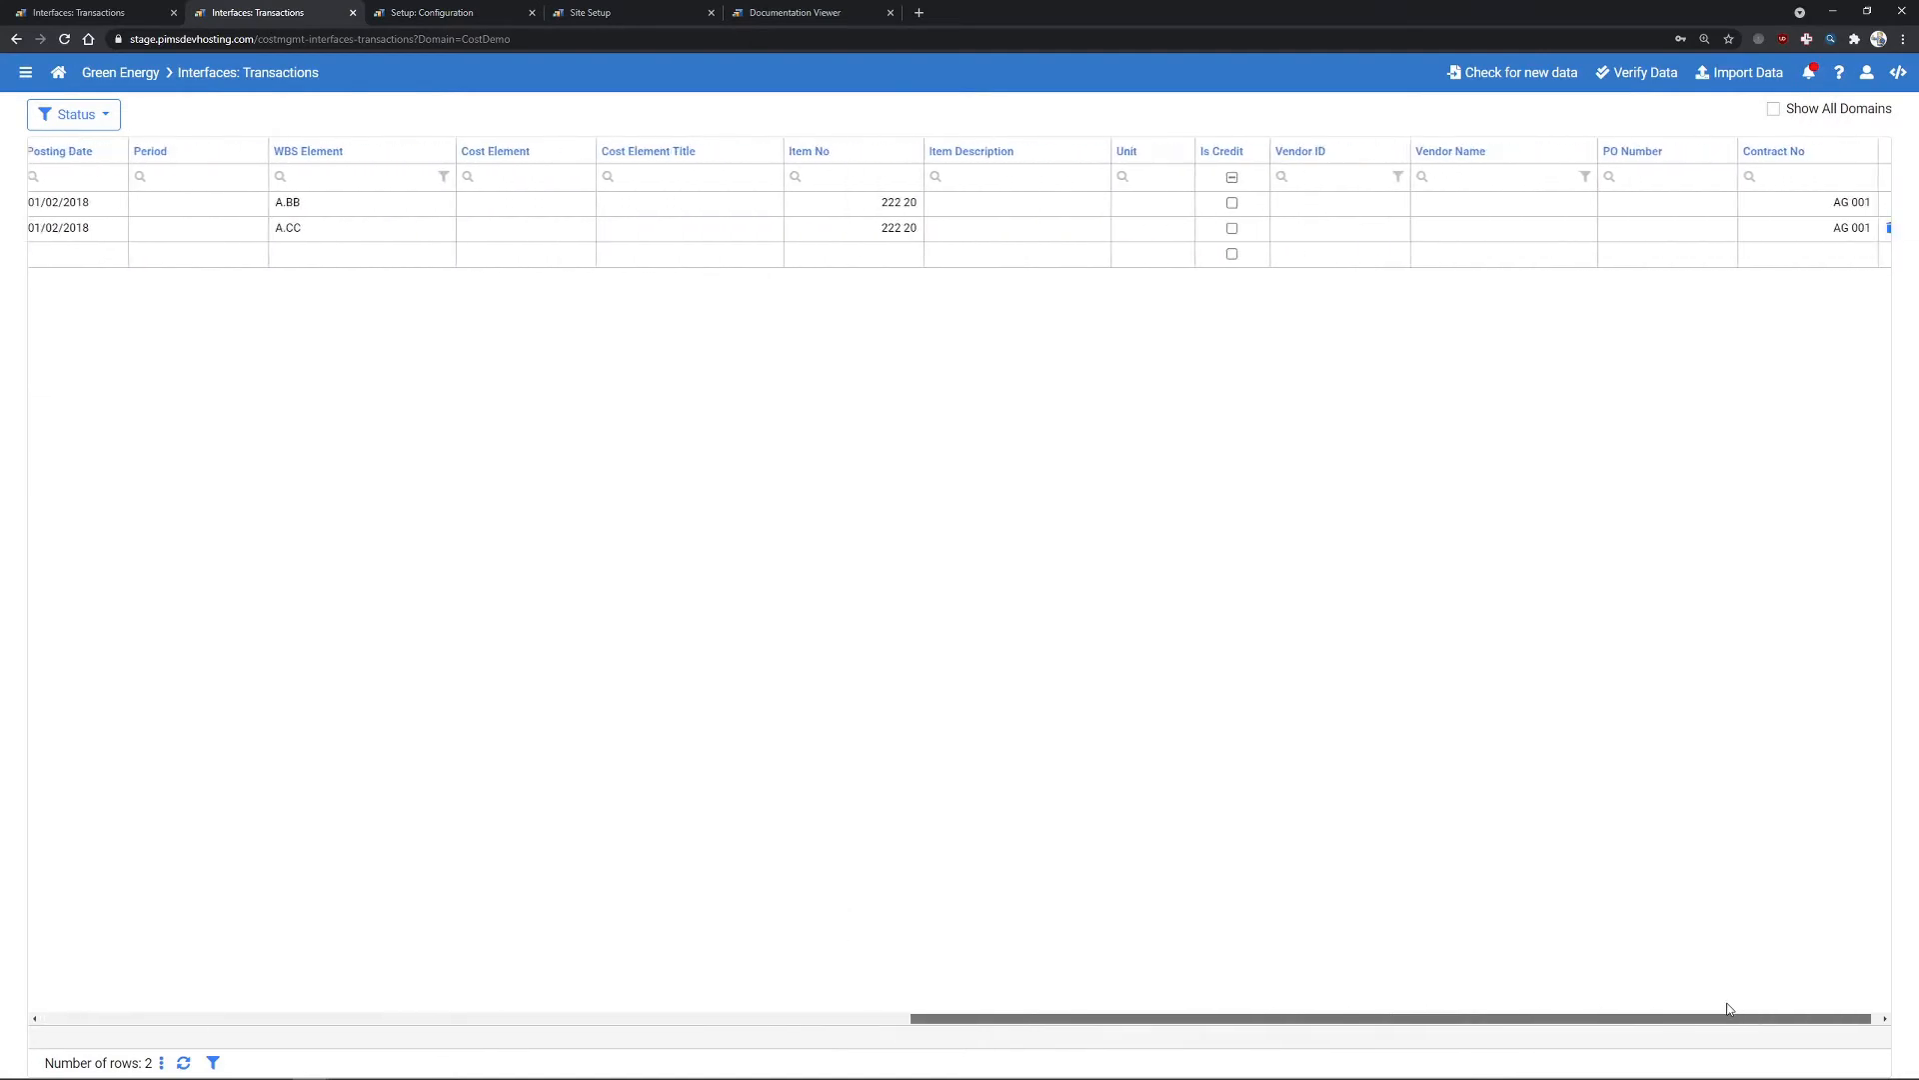
{"action": "left_click", "coordinate": [434, 20]}
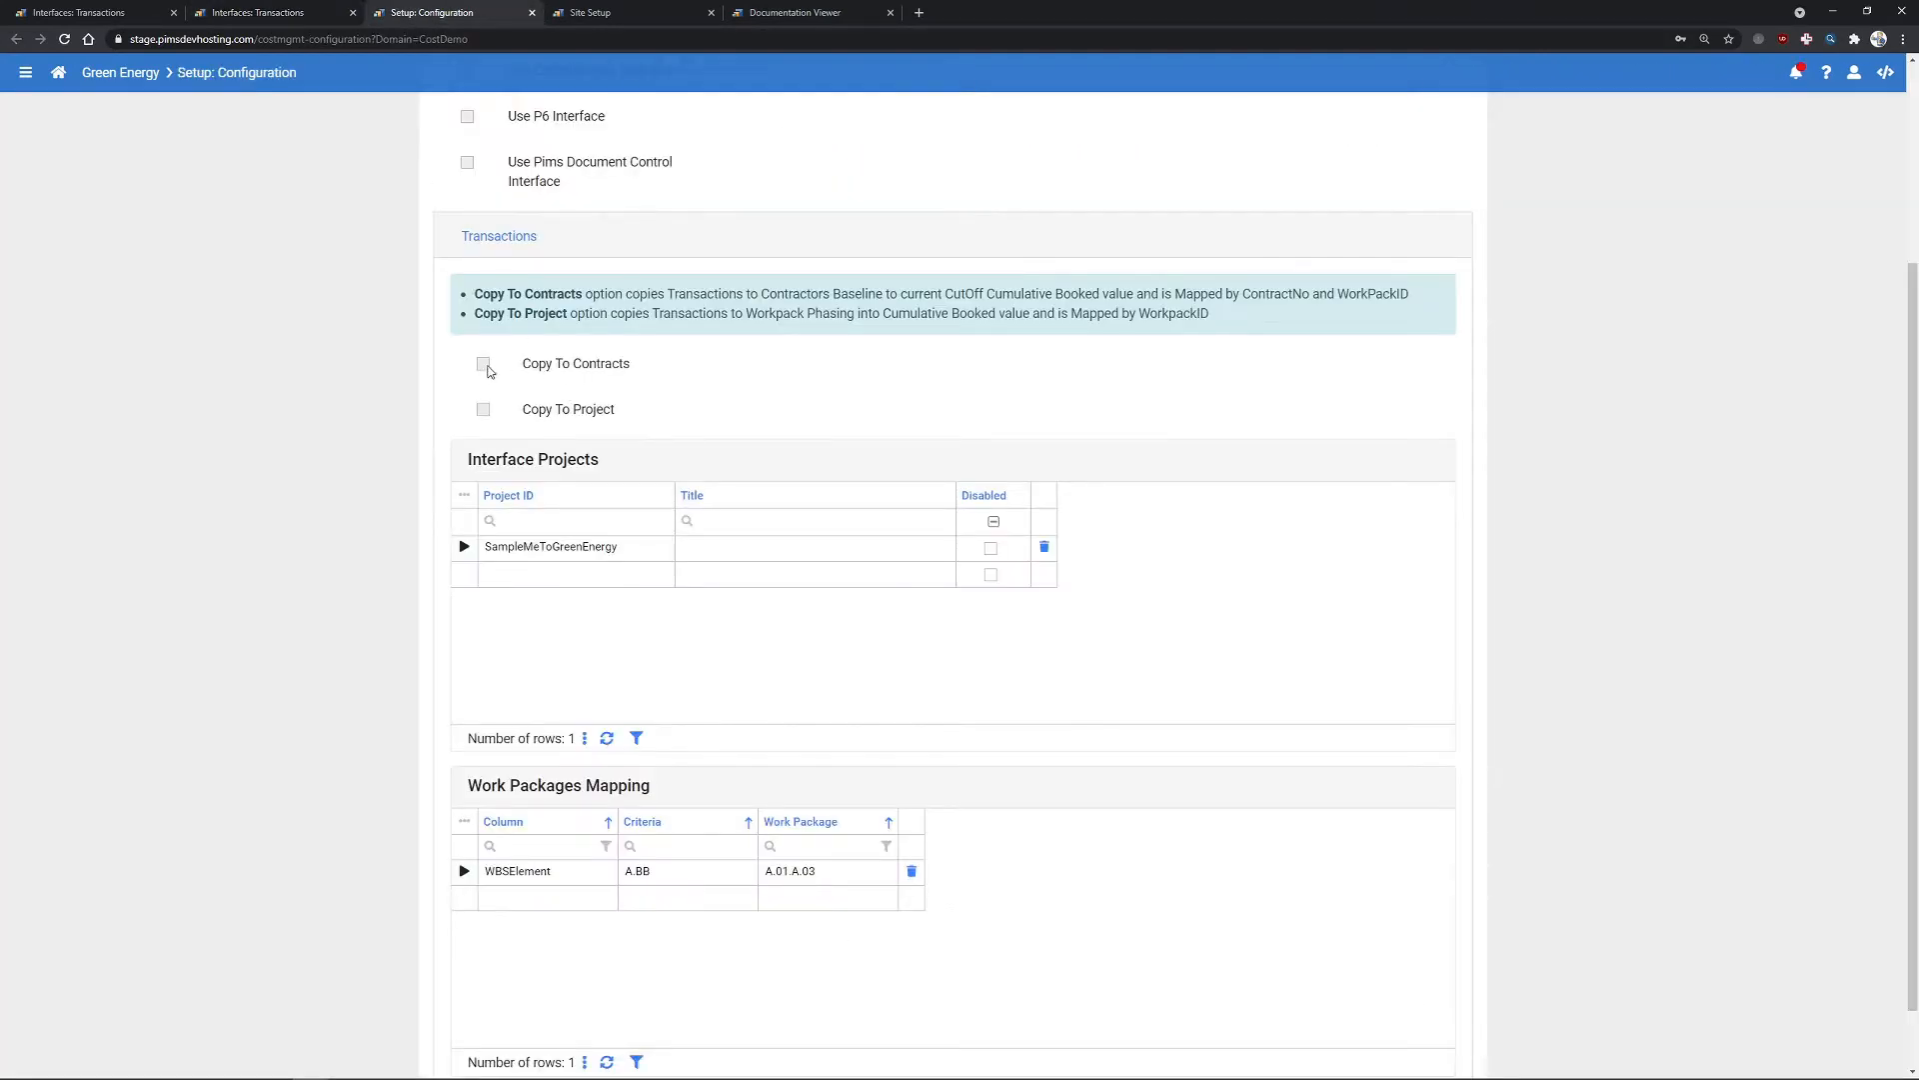
{"action": "left_click_drag", "start_coordinate": [761, 293], "coordinate": [886, 292]}
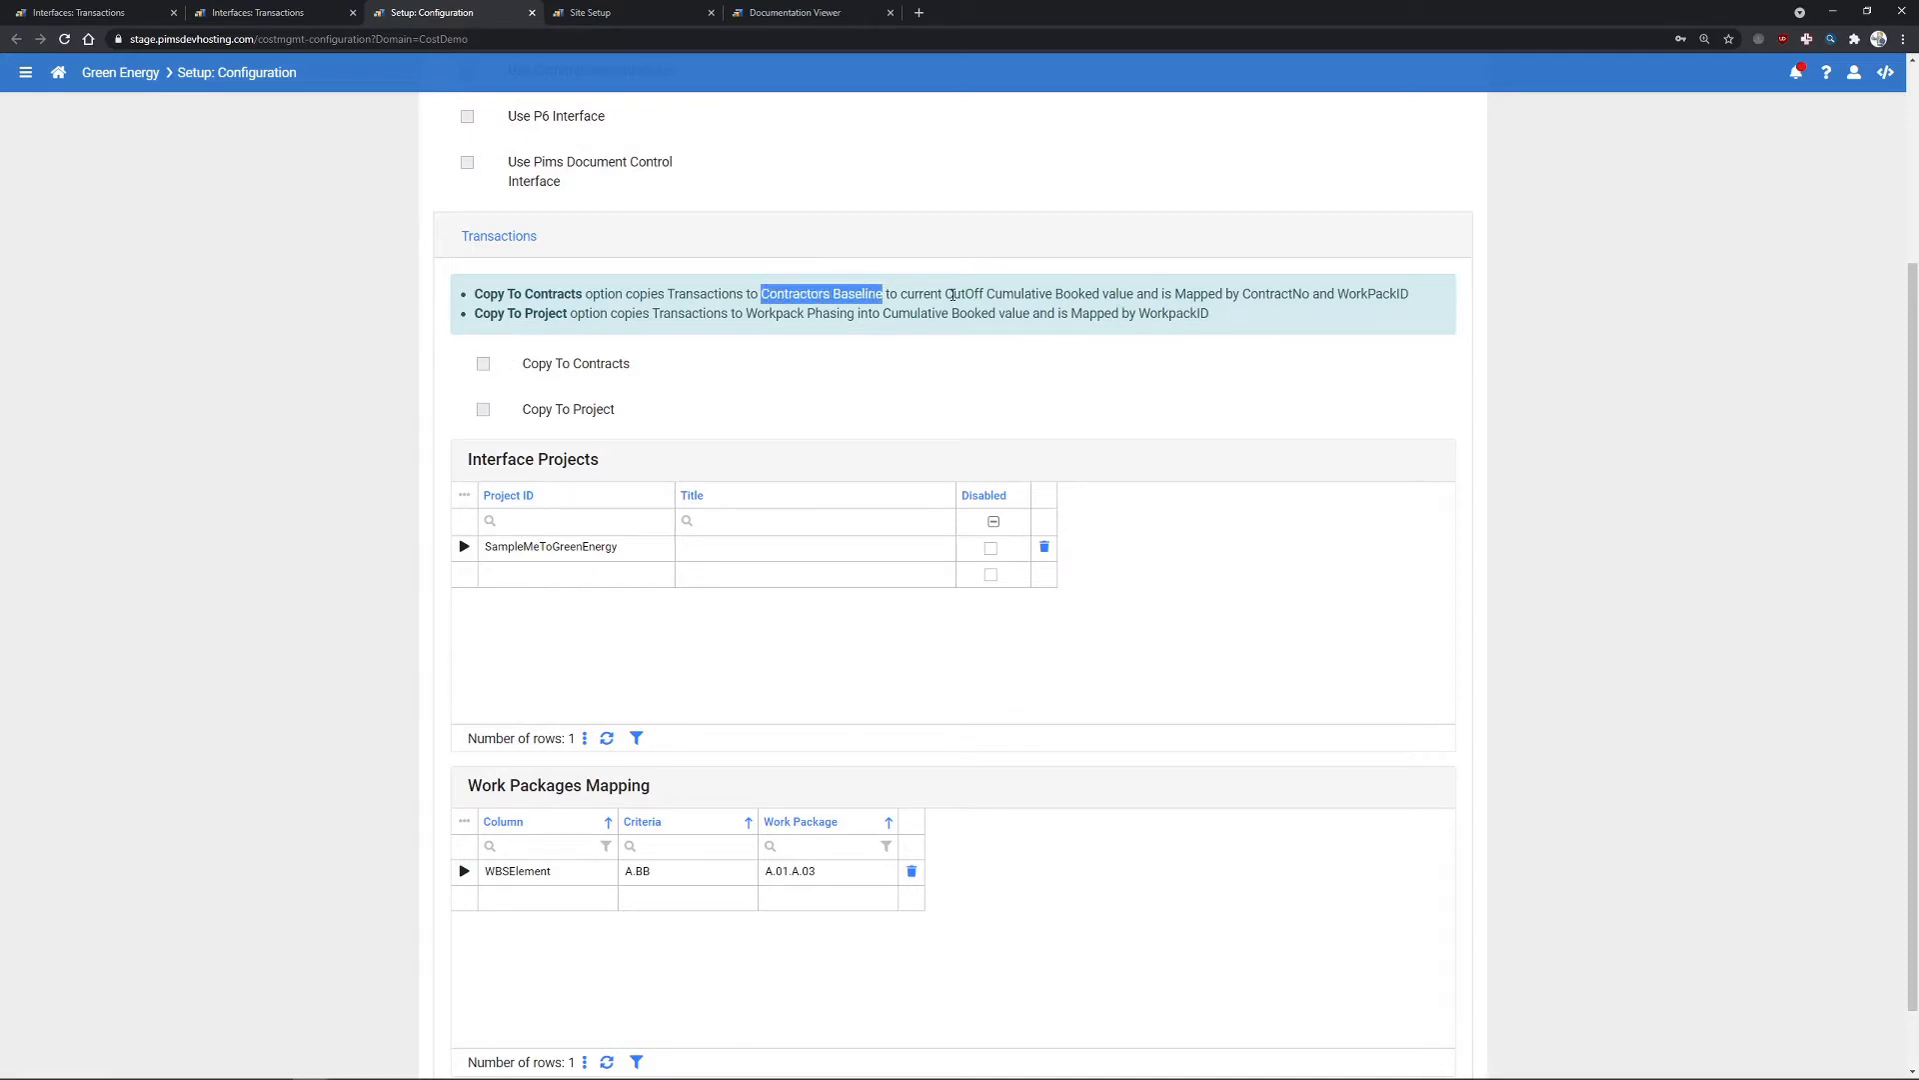
{"action": "left_click_drag", "start_coordinate": [986, 292], "coordinate": [956, 293]}
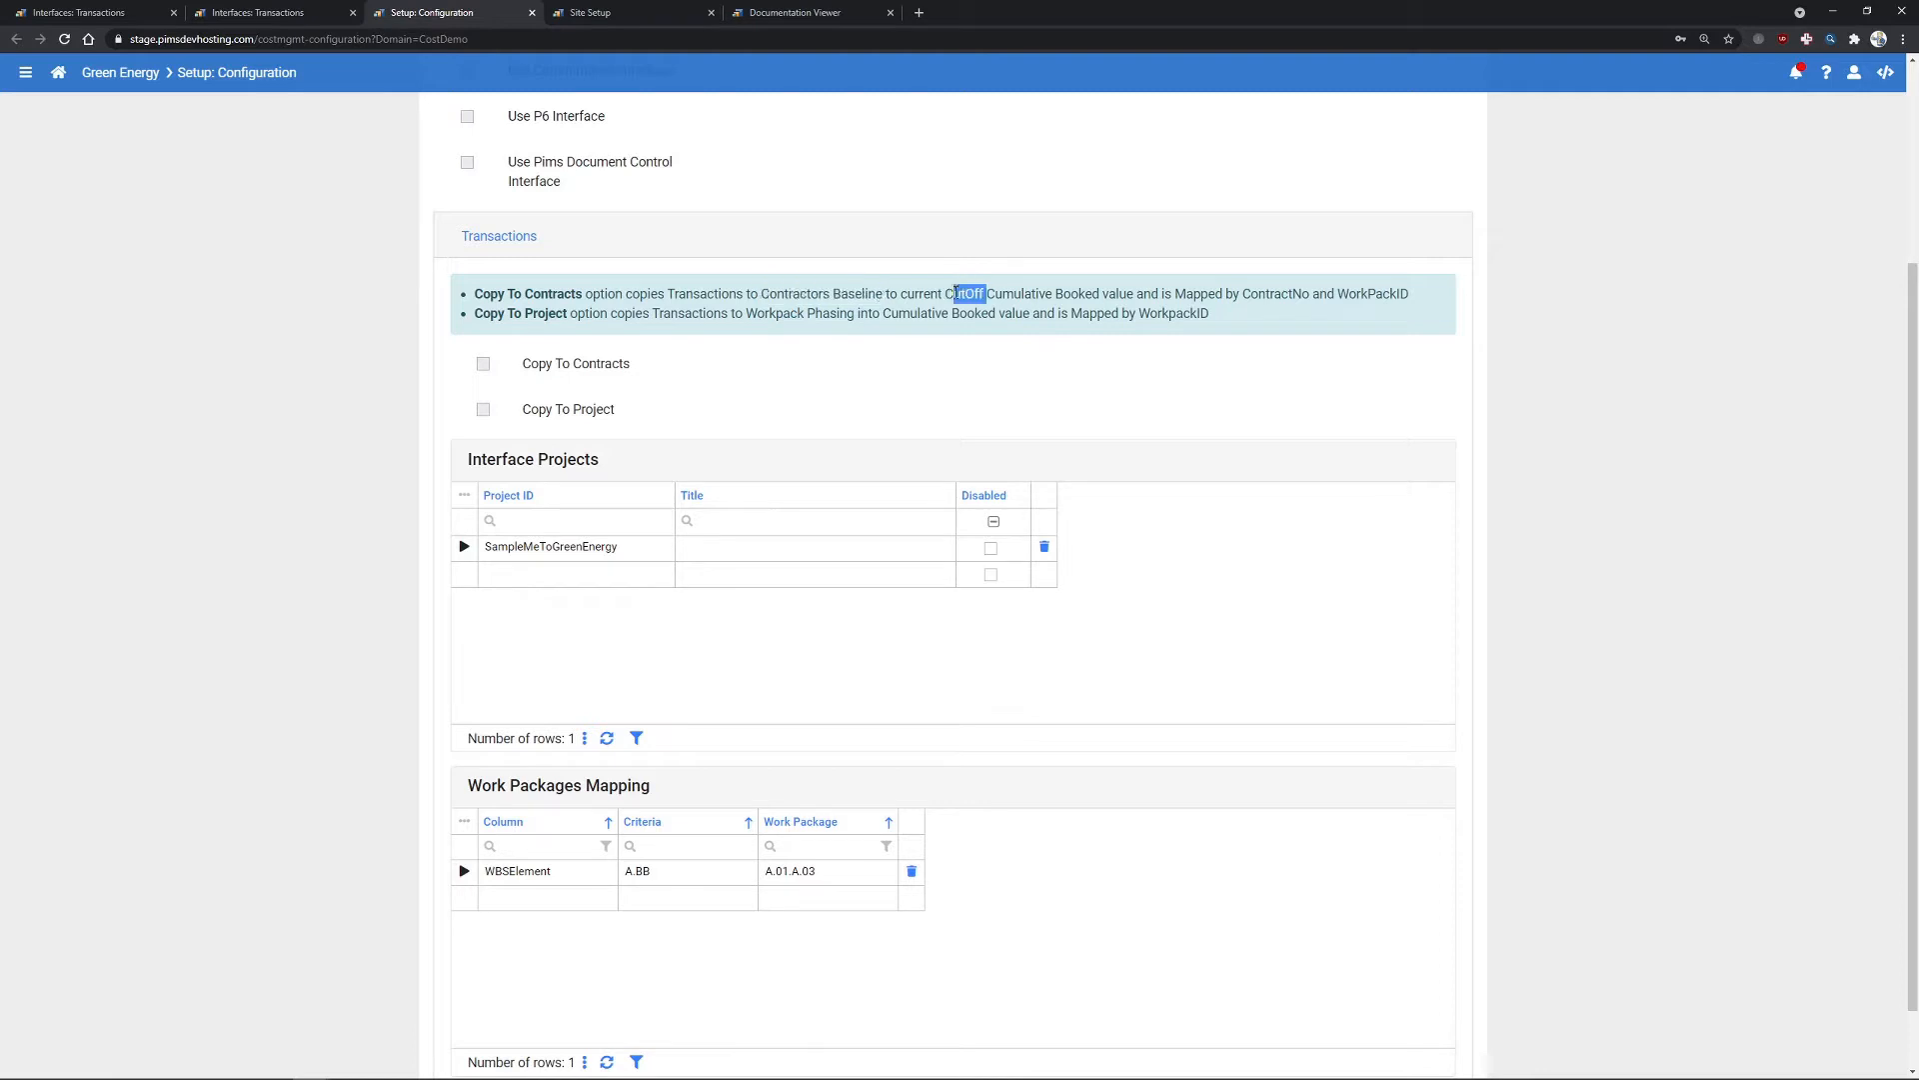
{"action": "left_click", "coordinate": [1094, 293]}
- Enable Copy To Contracts and Copy To Project and save the interface settings
{"action": "scroll", "coordinate": [1123, 312], "scroll_direction": "up", "scroll_amount": 3}
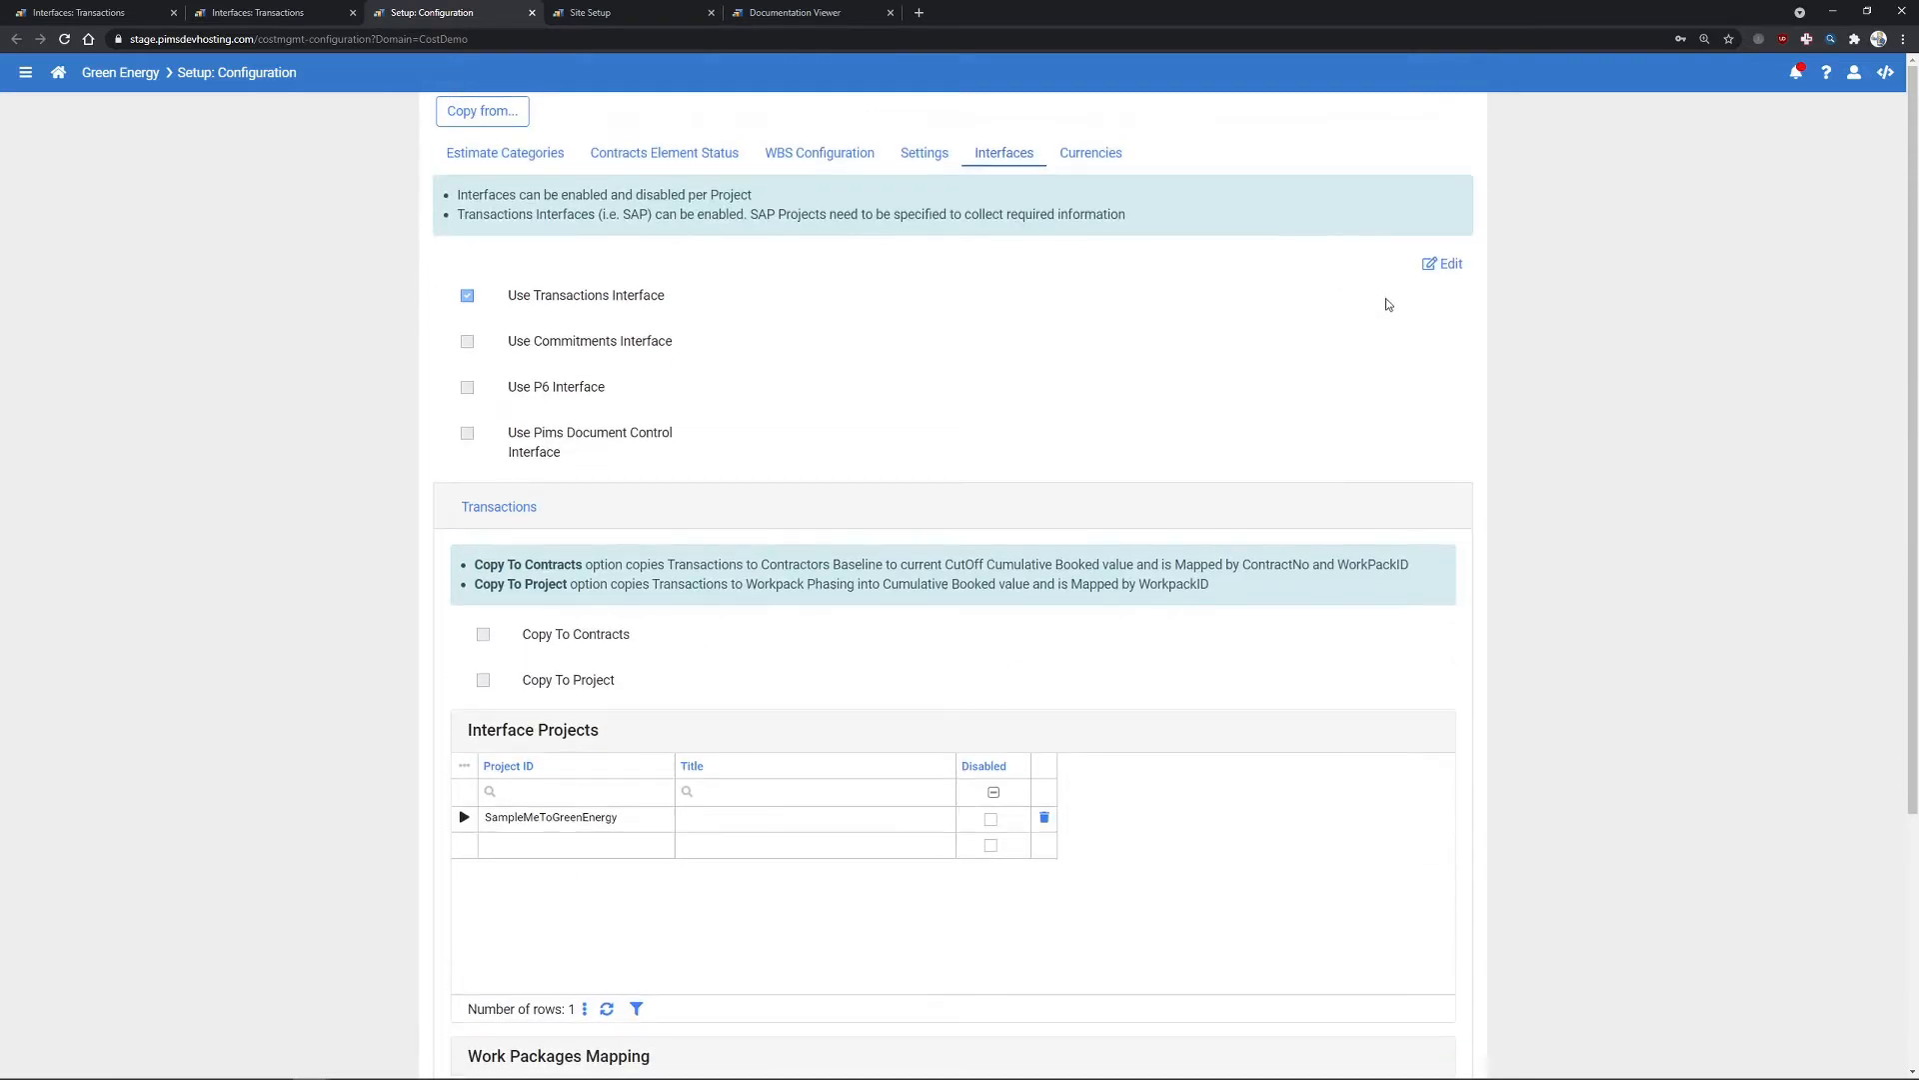
{"action": "left_click", "coordinate": [484, 634]}
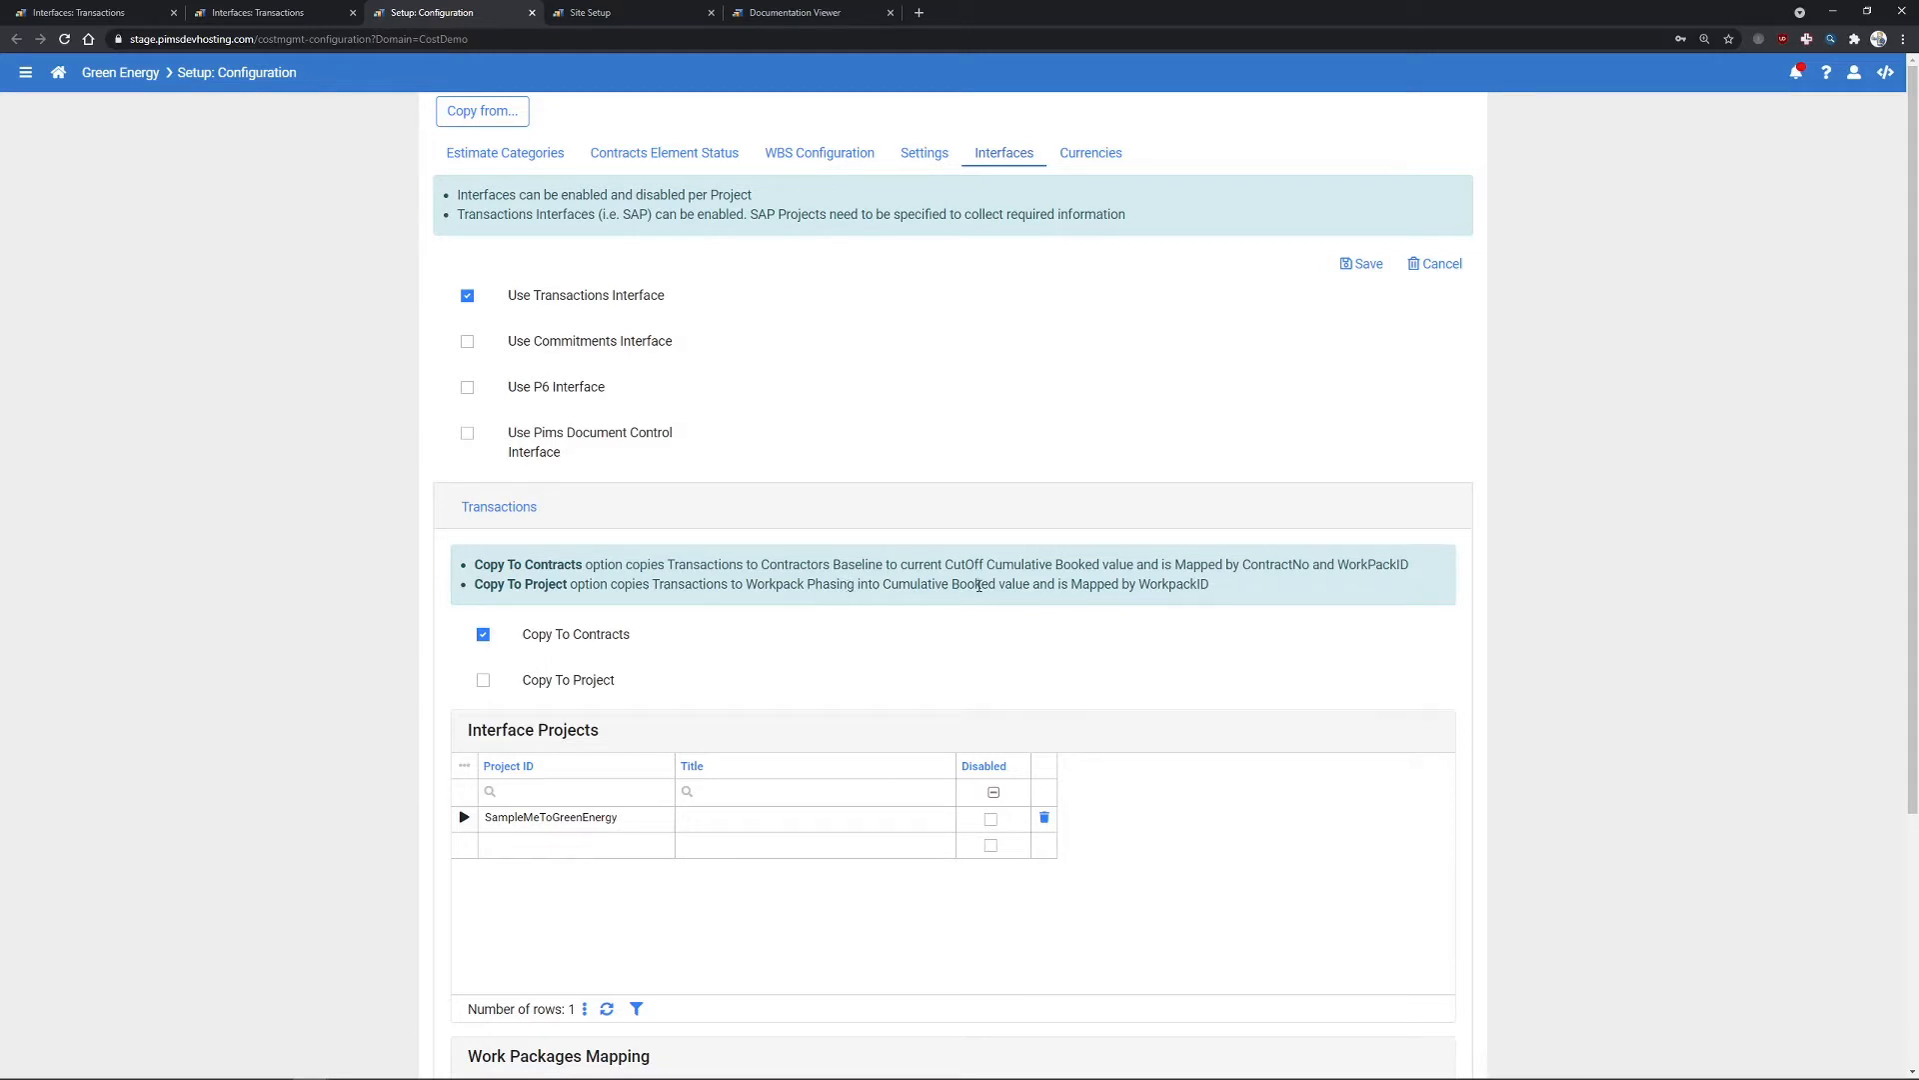
{"action": "left_click", "coordinate": [484, 681]}
{"action": "left_click", "coordinate": [1363, 264]}
{"action": "left_click", "coordinate": [292, 13]}
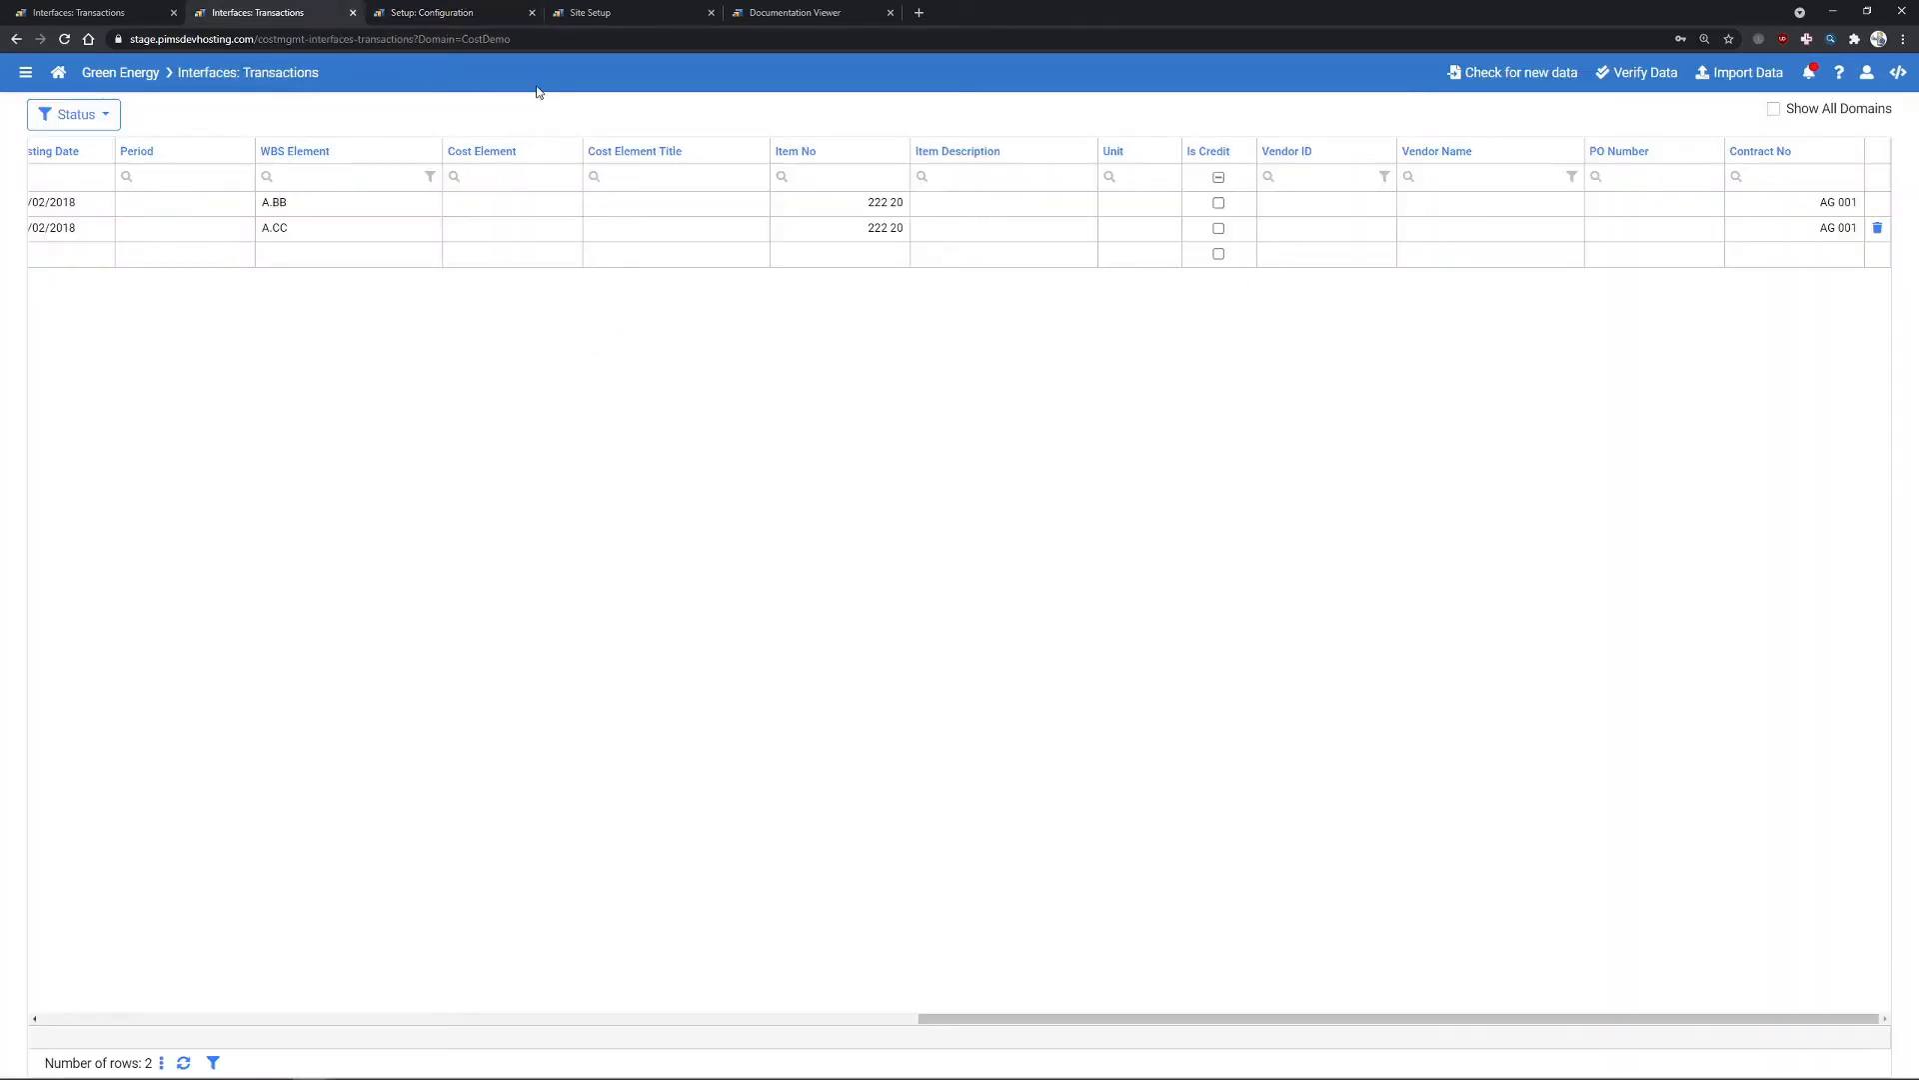
- Import DocumentNo111 and DocumentNo222 so both show Imported, totalling 28,000 cost
{"action": "left_click", "coordinate": [1760, 72]}
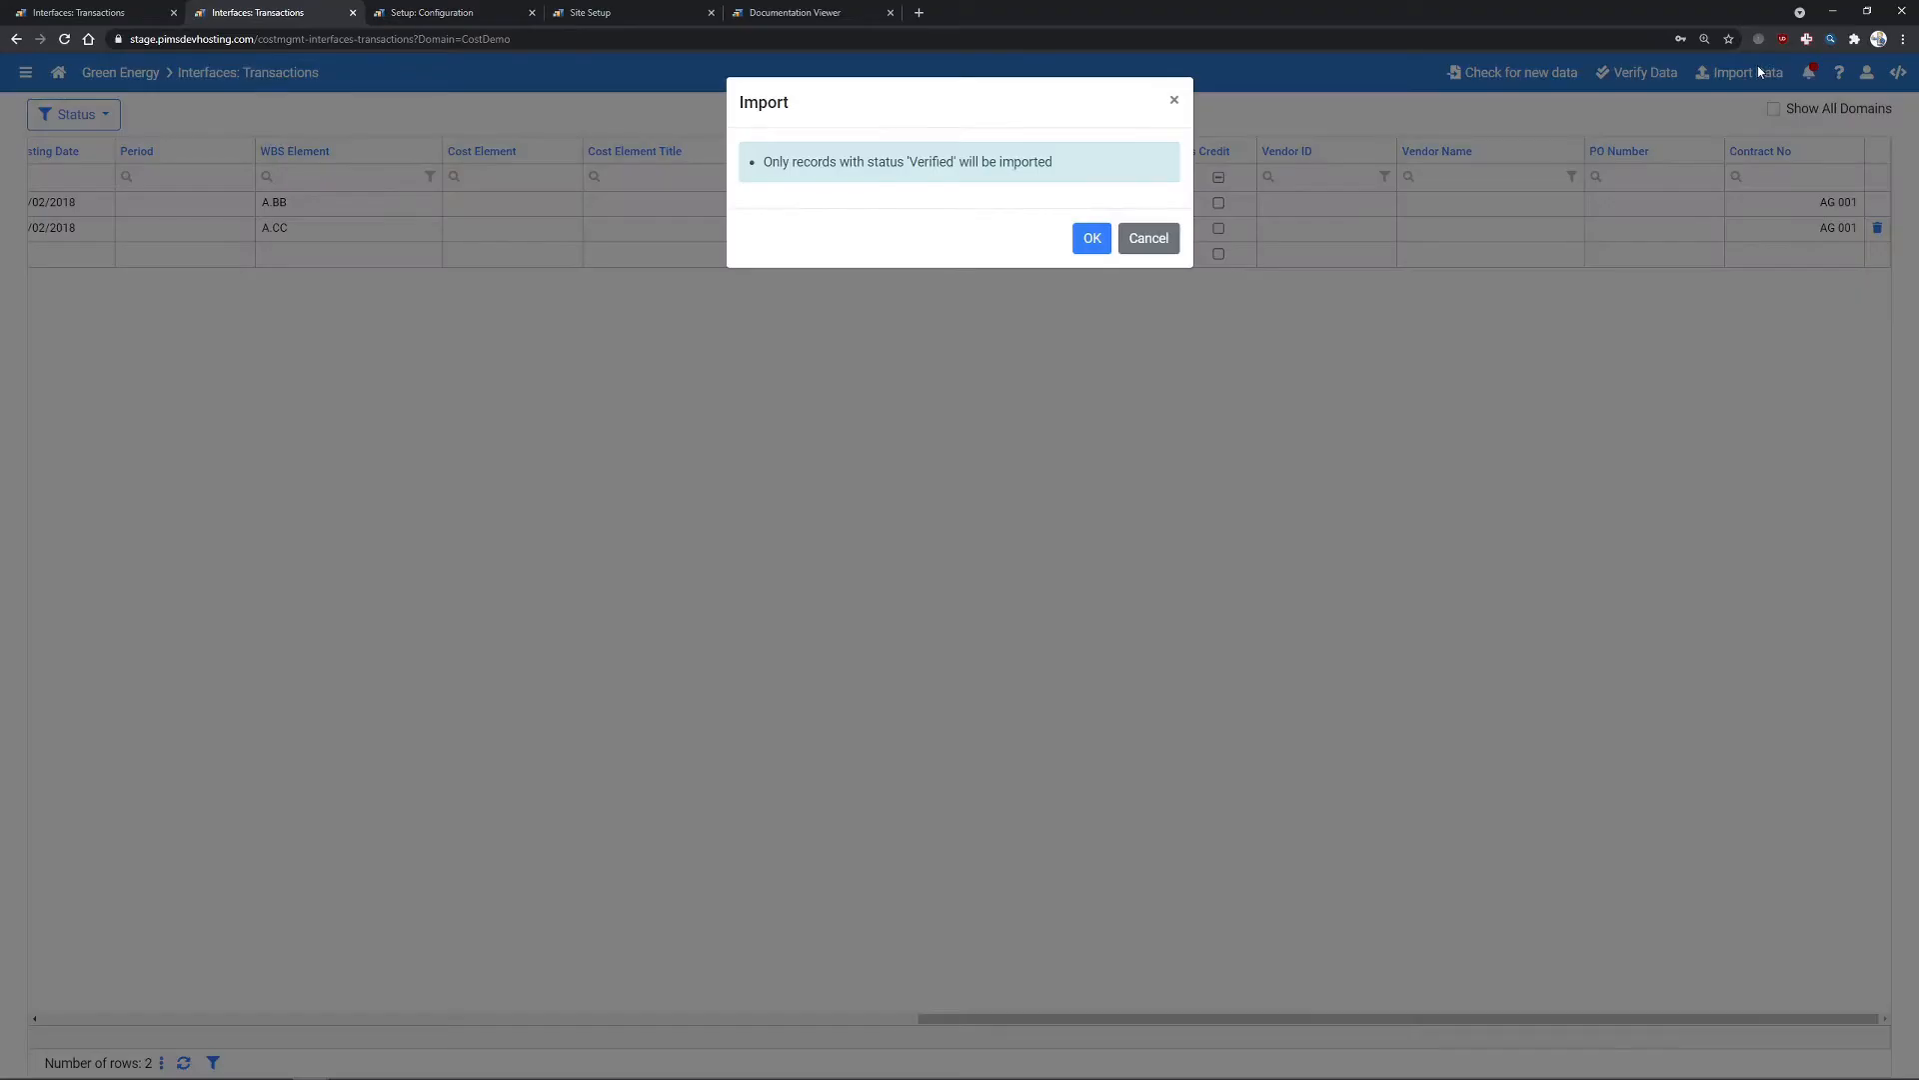
{"action": "left_click", "coordinate": [1108, 232]}
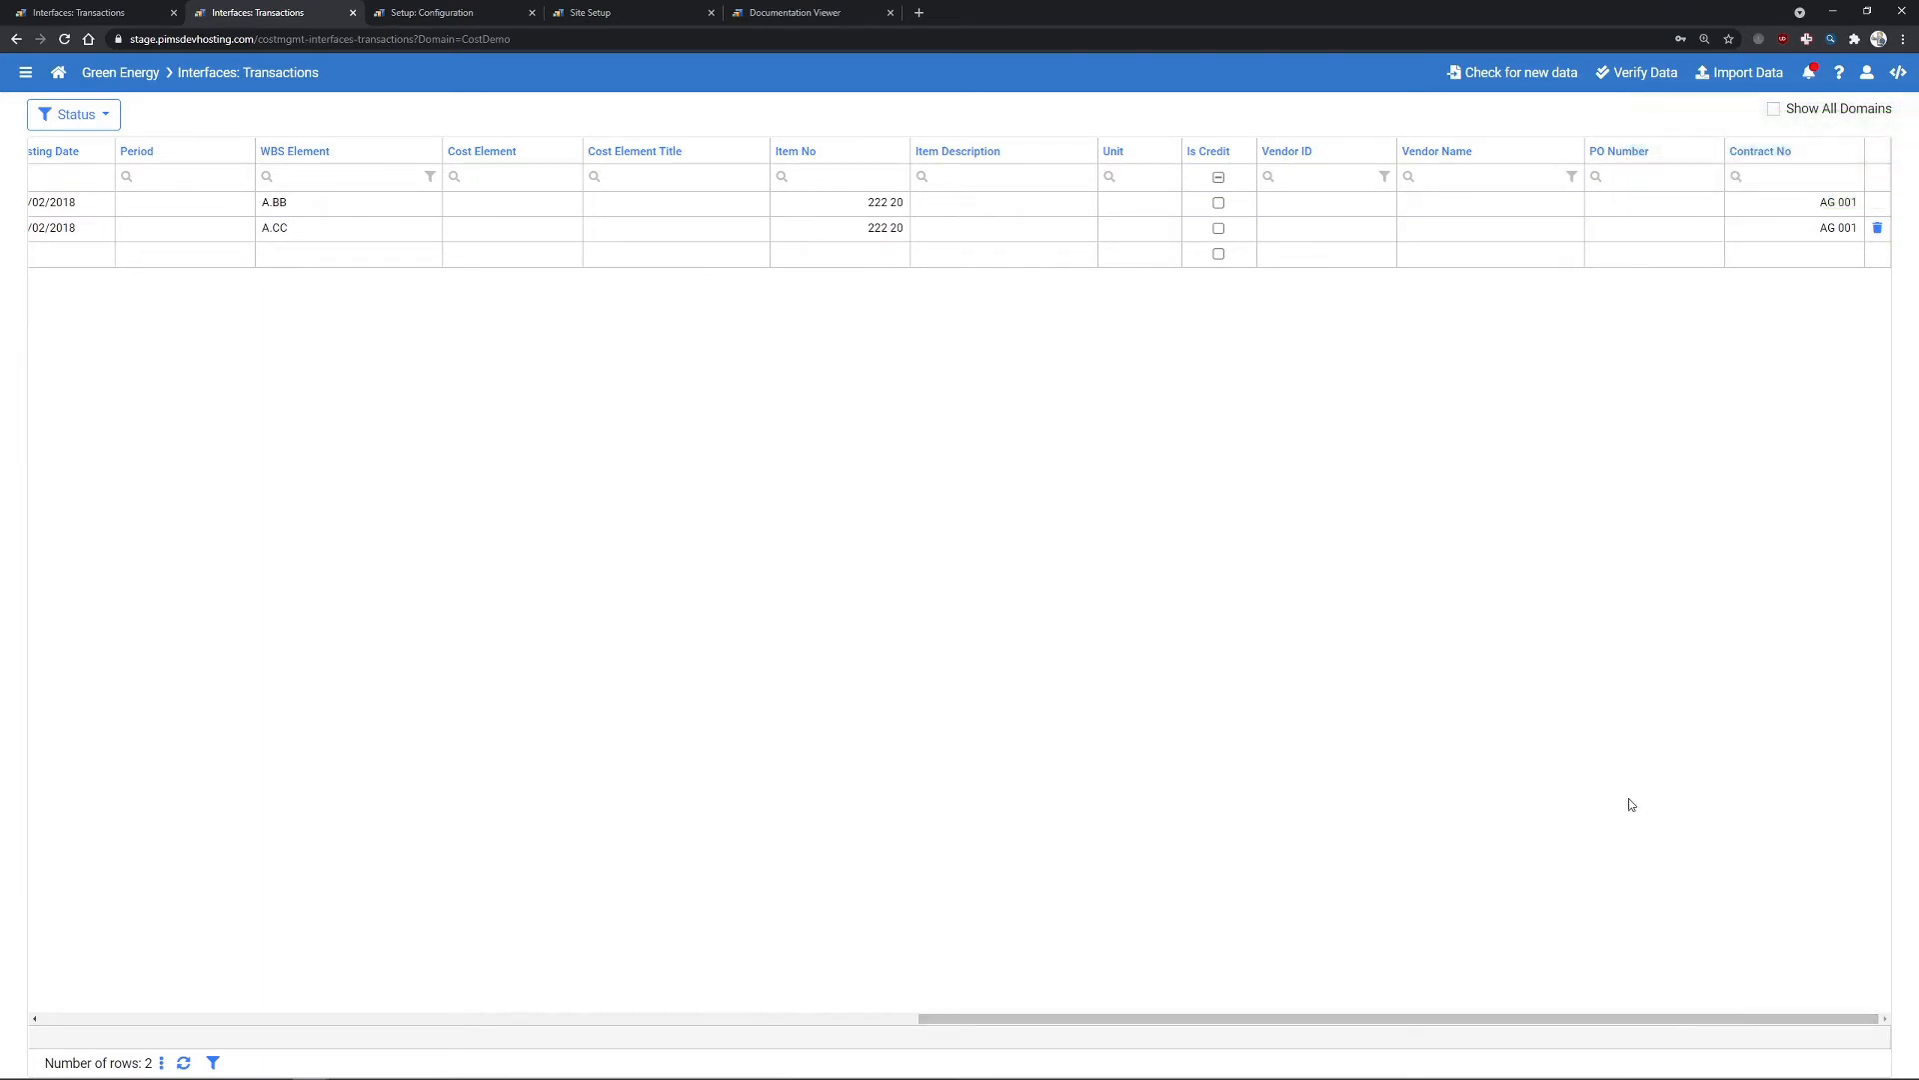
{"action": "left_click_drag", "start_coordinate": [1587, 1022], "coordinate": [411, 853]}
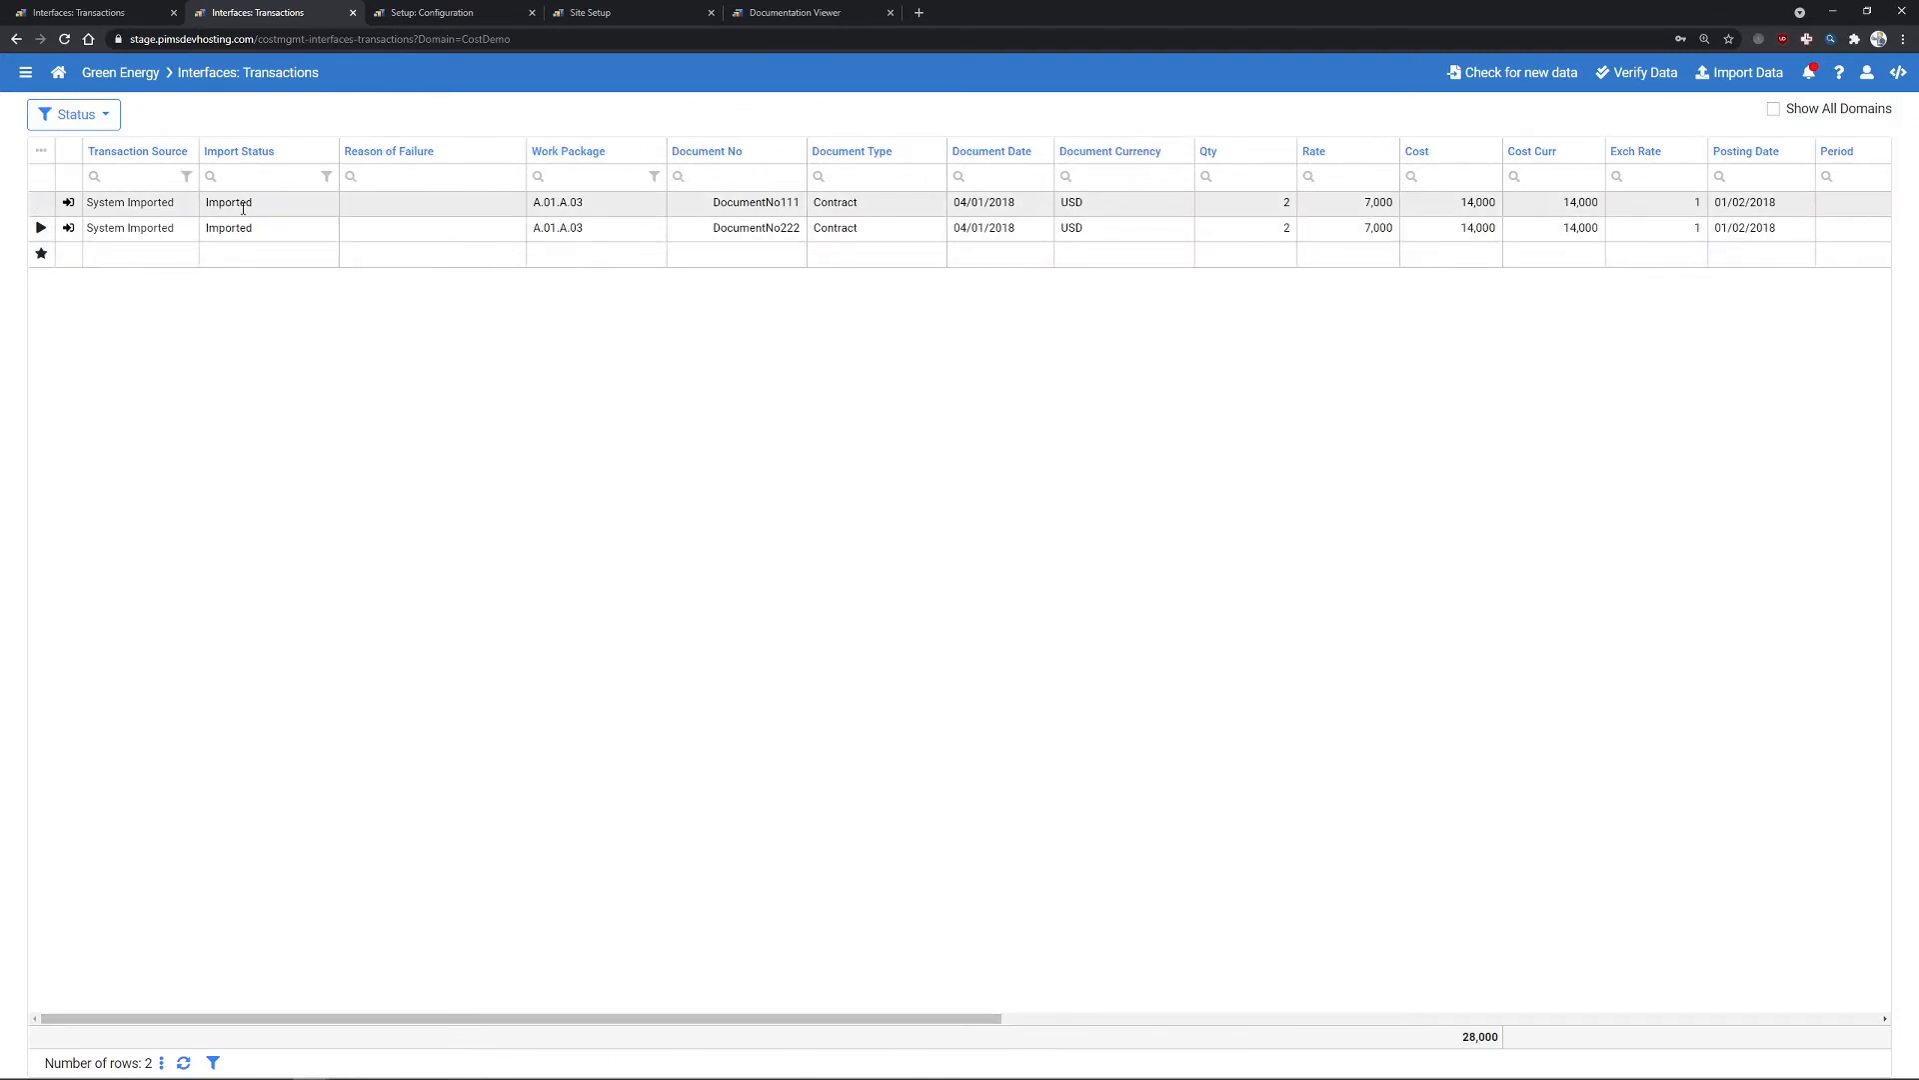
- In Cost Status, view the 28,000 of transactions booked on A.01.A.03 Equipment & Bulk
{"action": "left_click", "coordinate": [25, 72]}
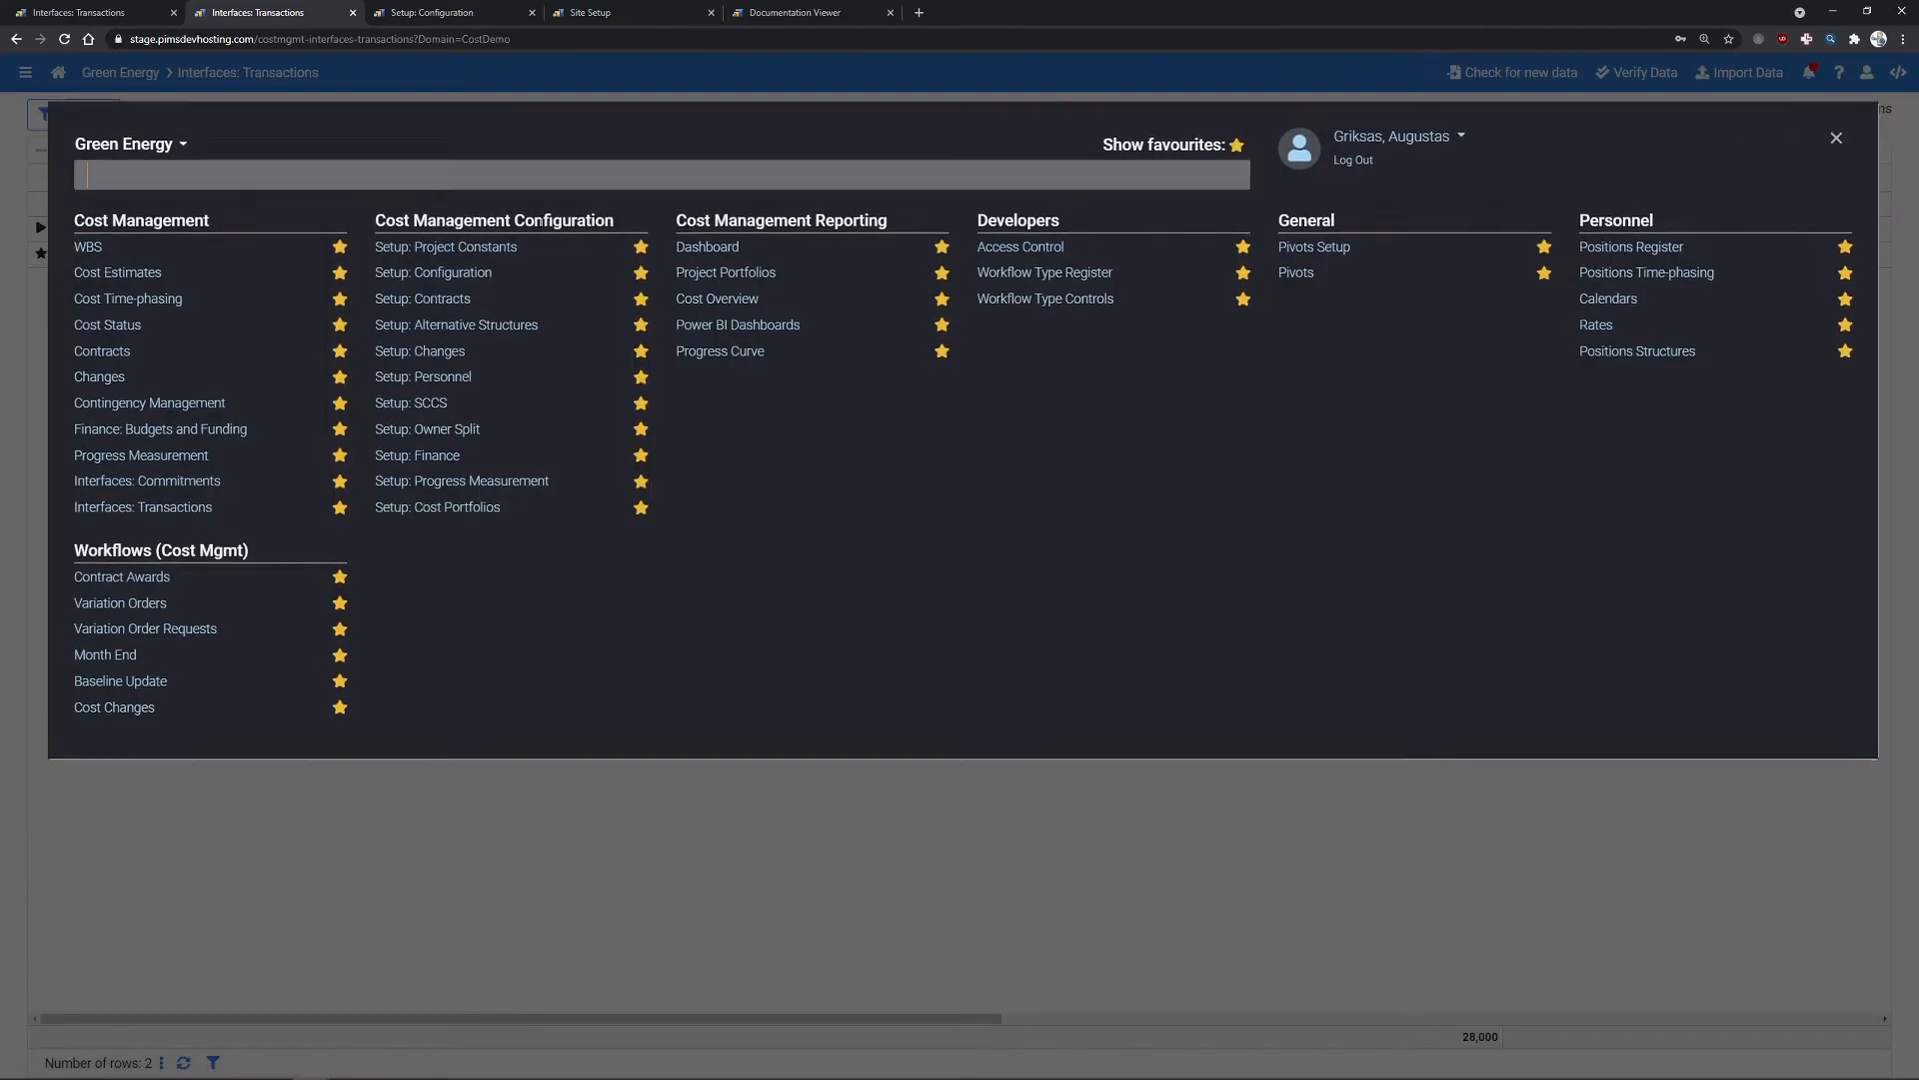
{"action": "left_click", "coordinate": [110, 325]}
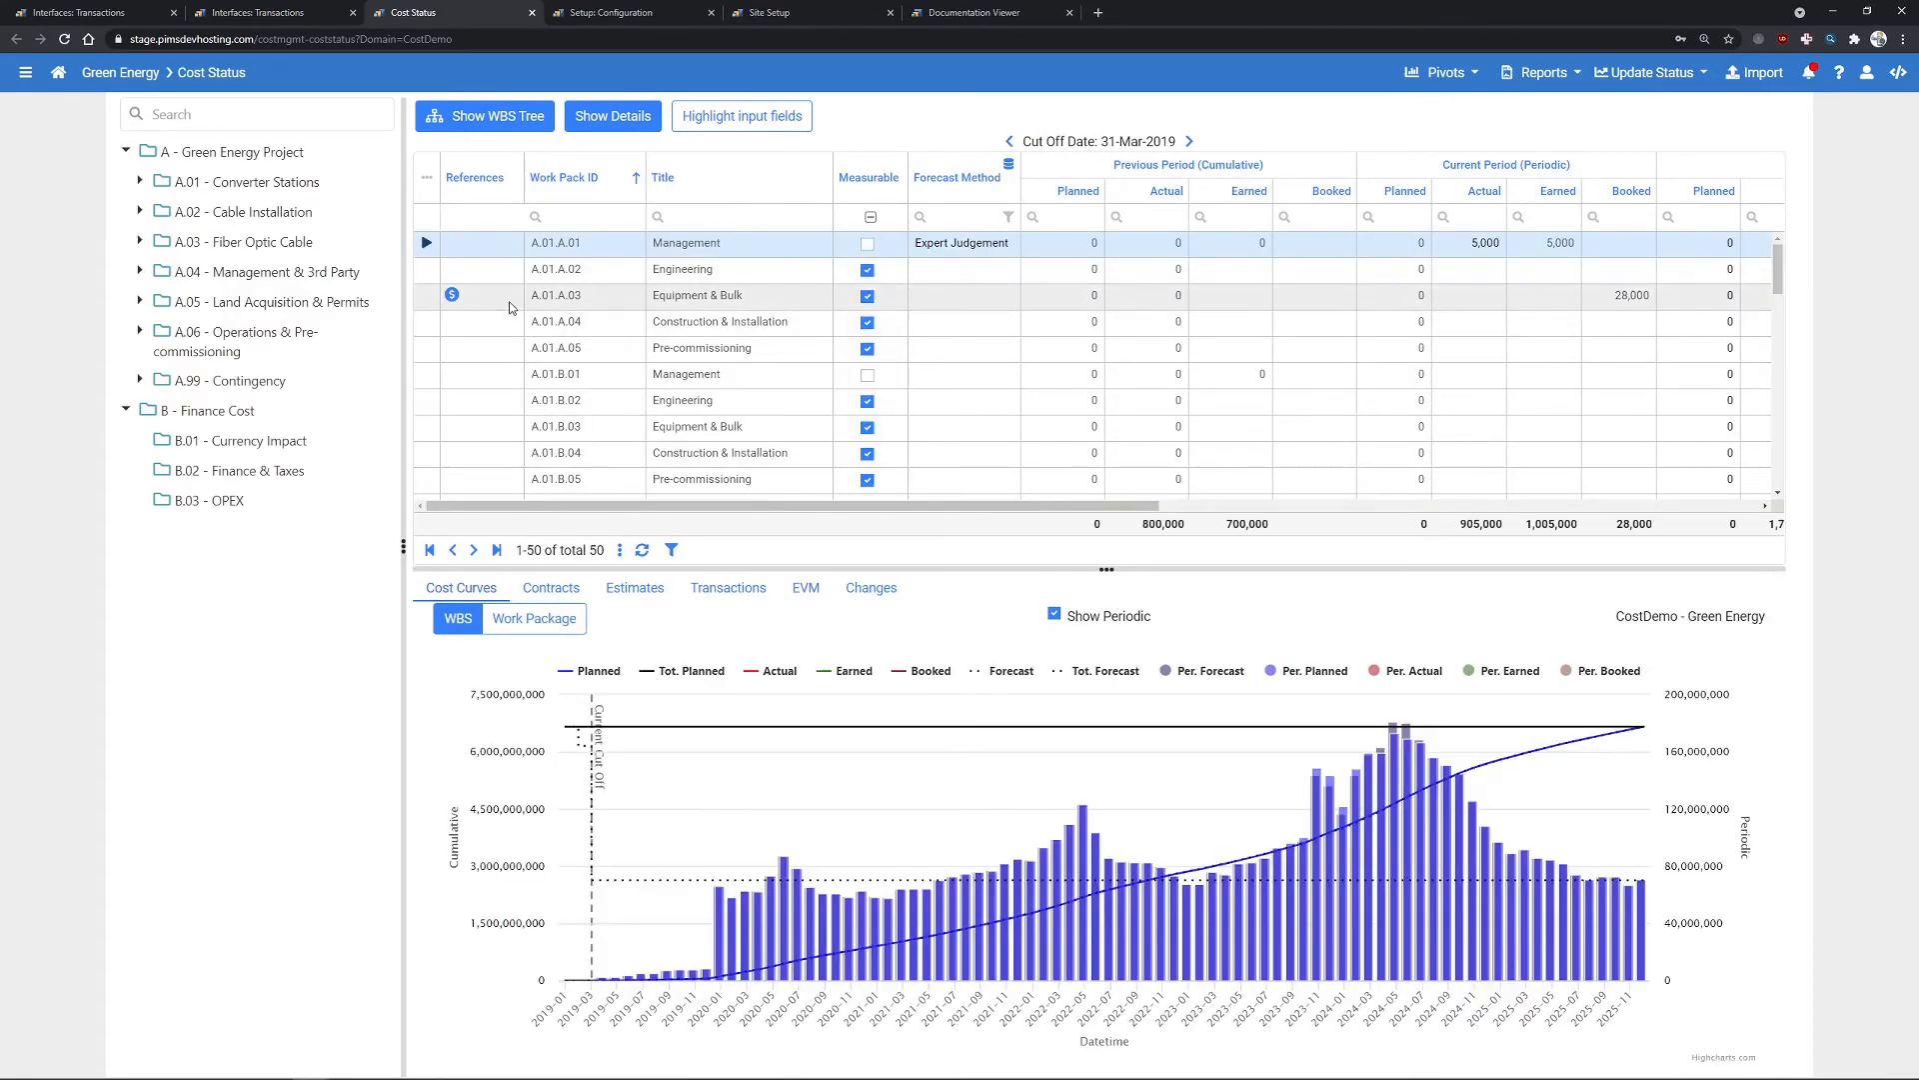
{"action": "mouse_move", "coordinate": [456, 300]}
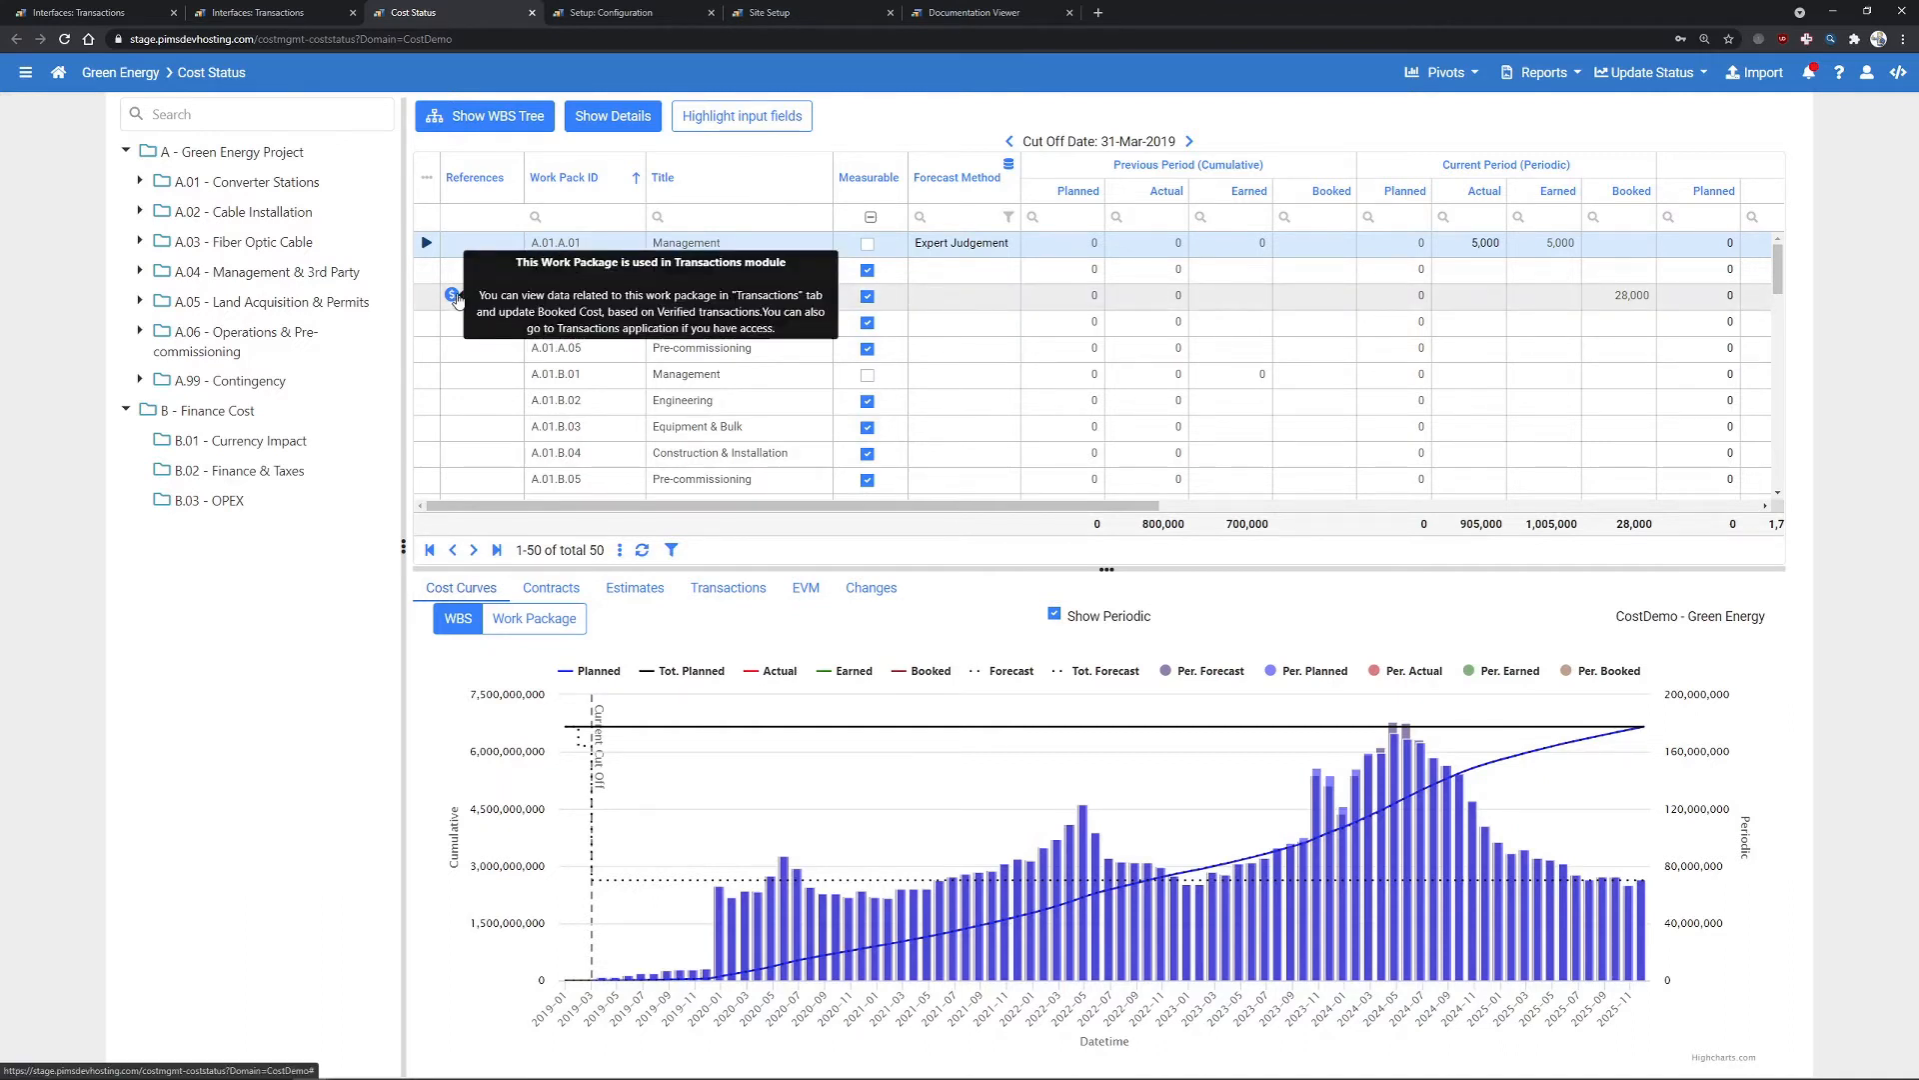
{"action": "left_click", "coordinate": [468, 300]}
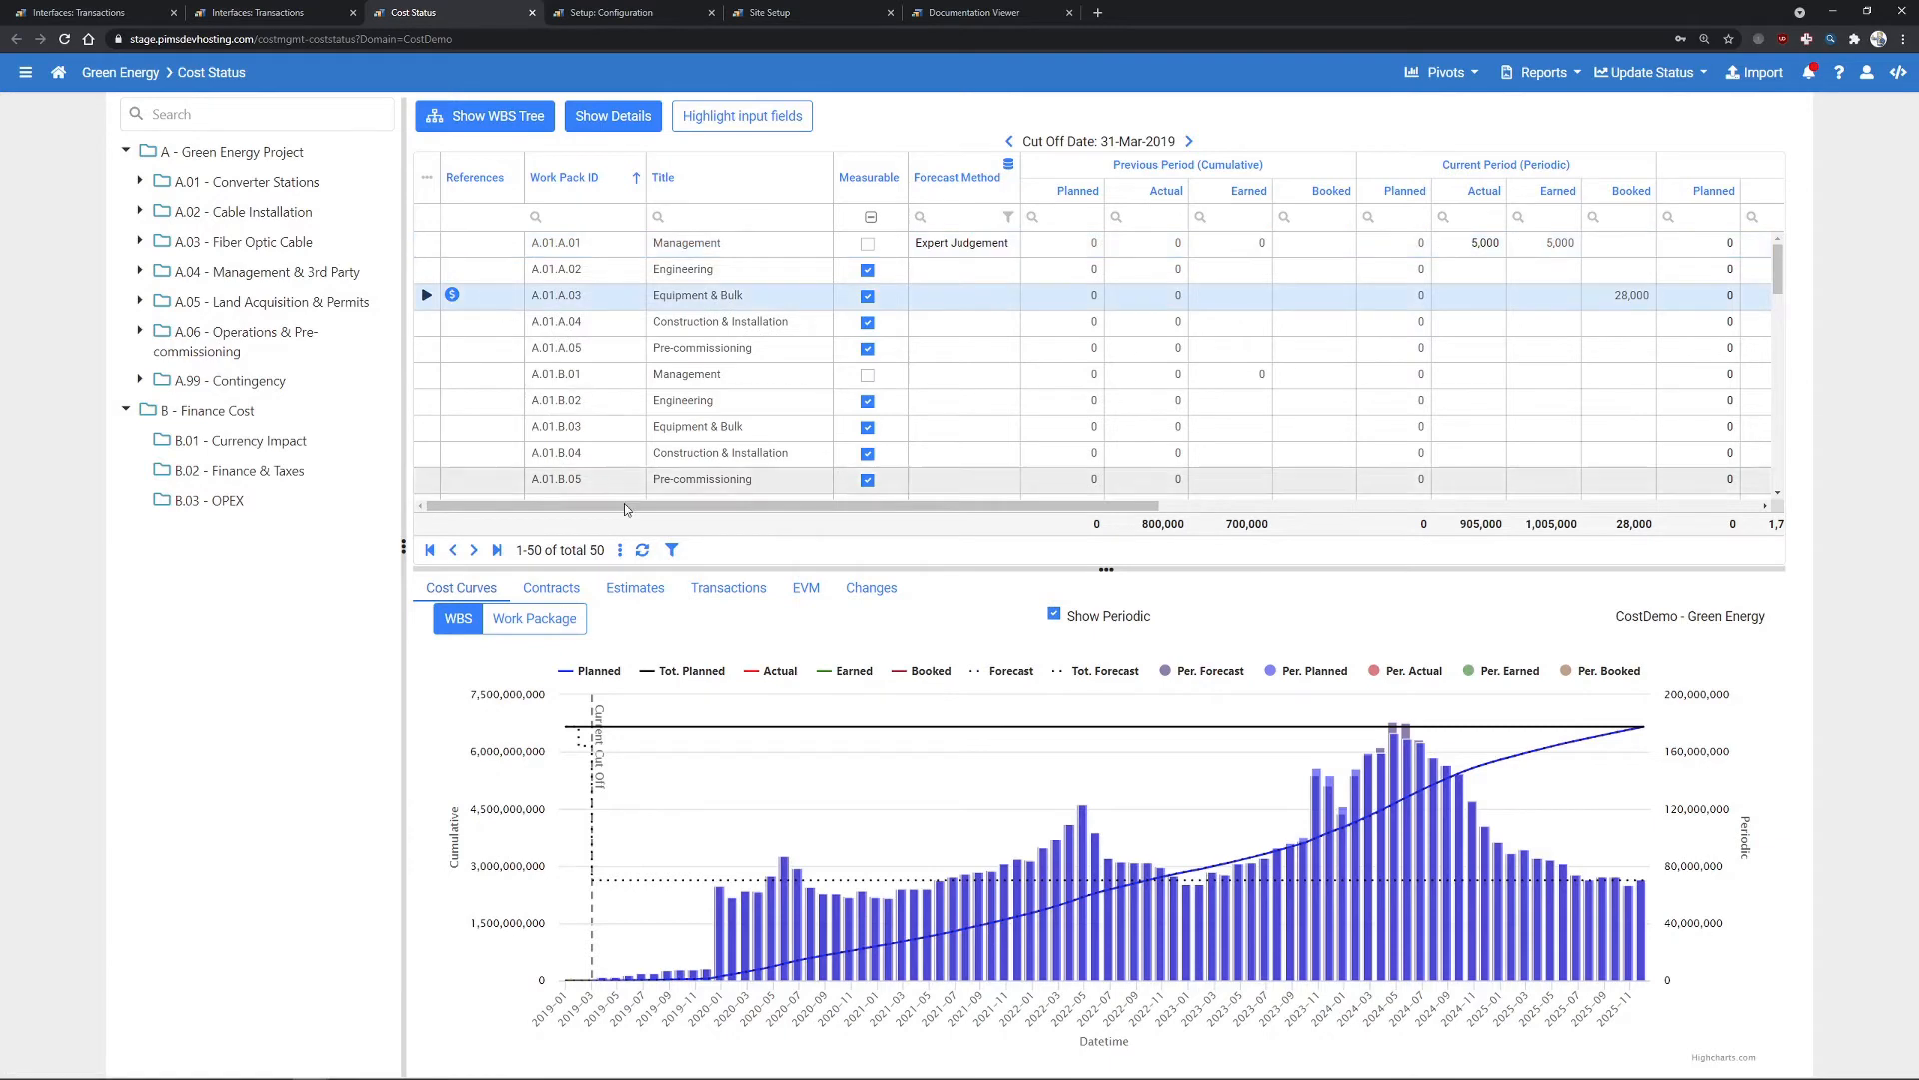
{"action": "left_click", "coordinate": [745, 592]}
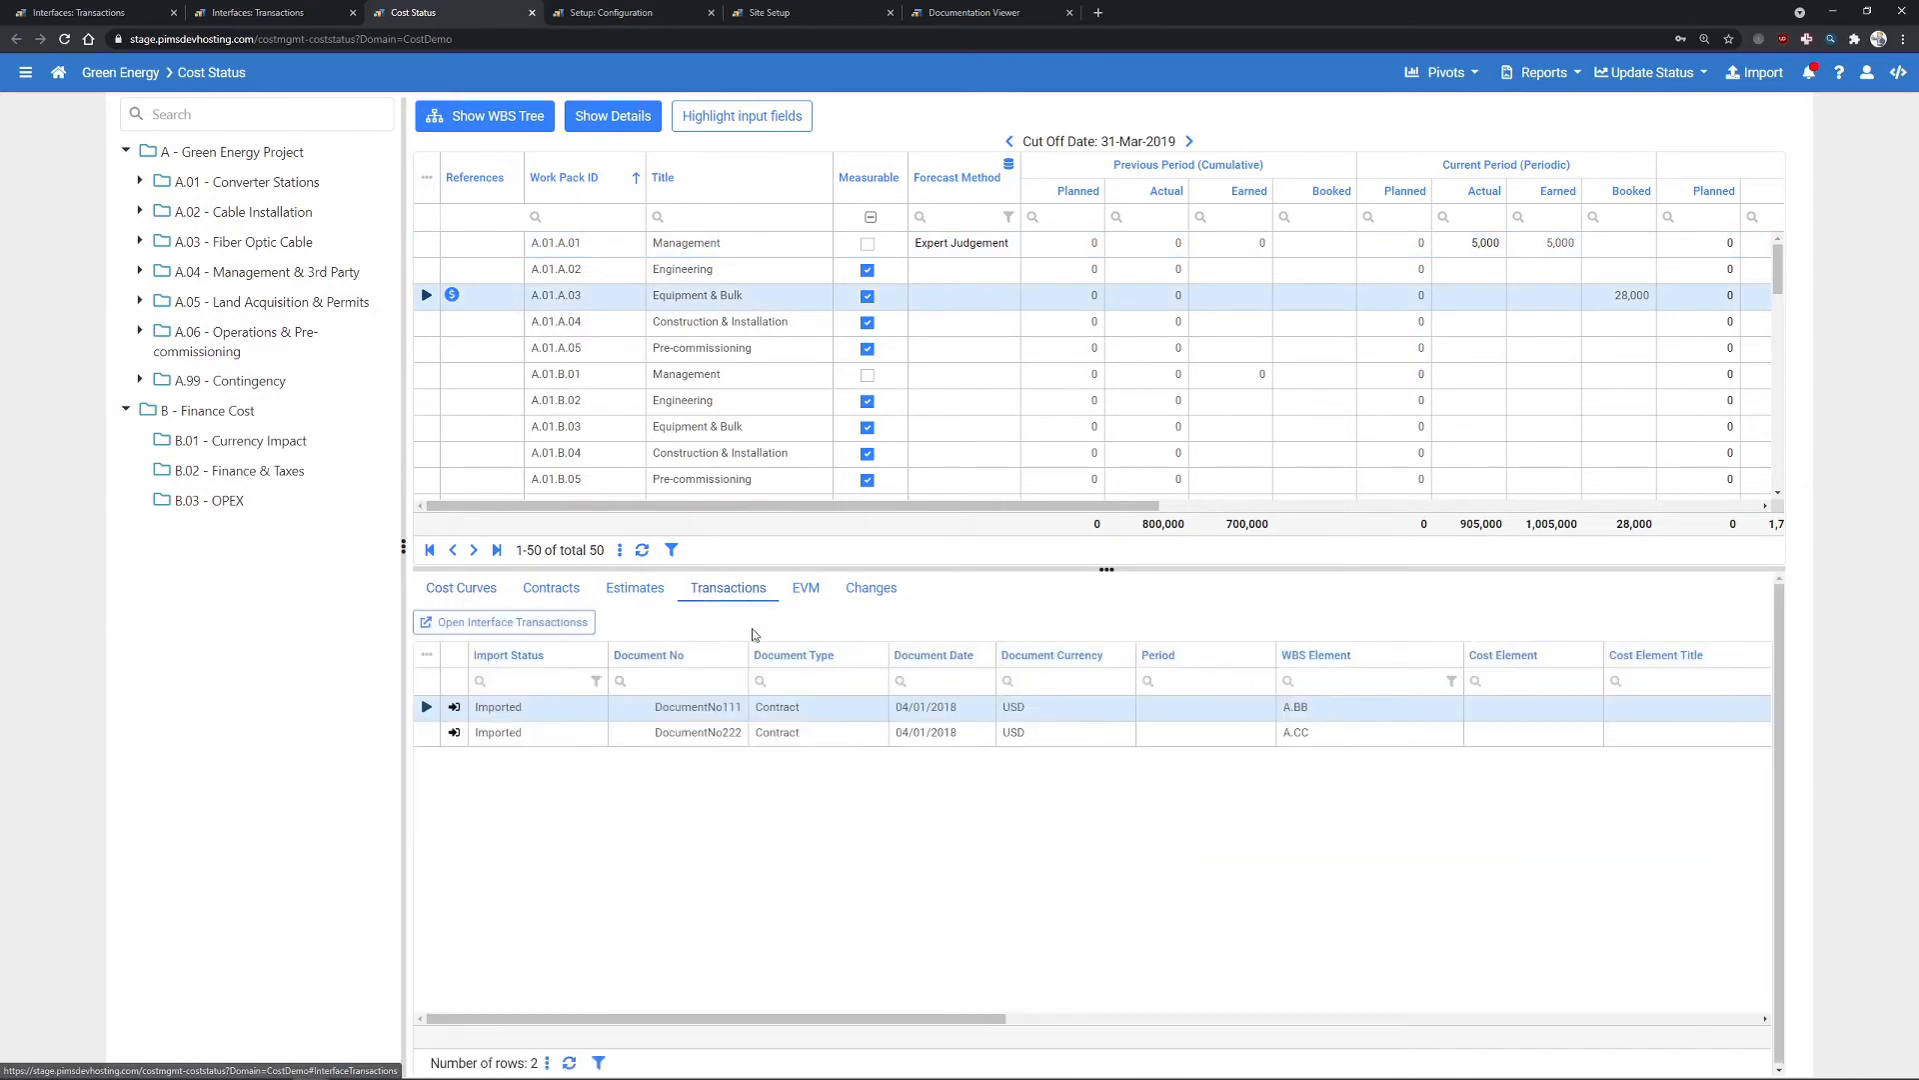
{"action": "left_click_drag", "start_coordinate": [906, 1018], "coordinate": [1536, 1019]}
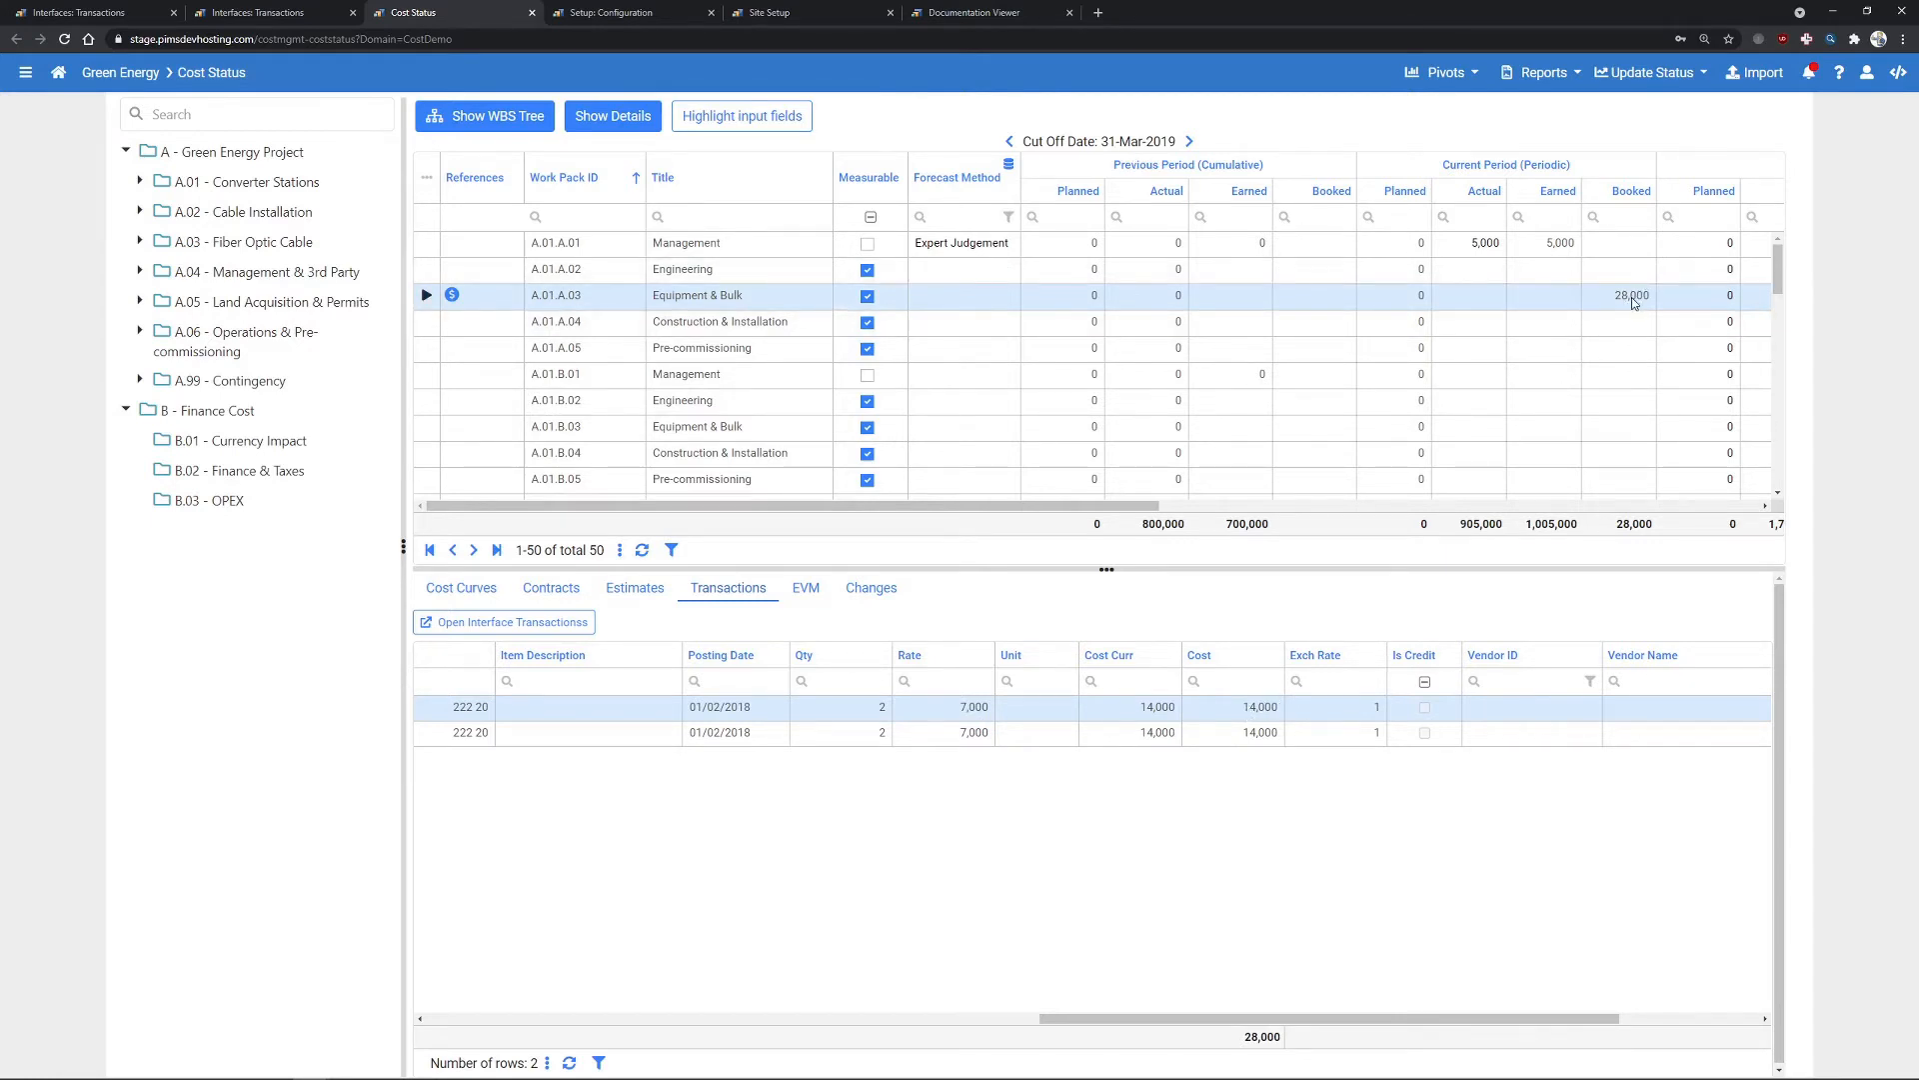
{"action": "left_click", "coordinate": [26, 73]}
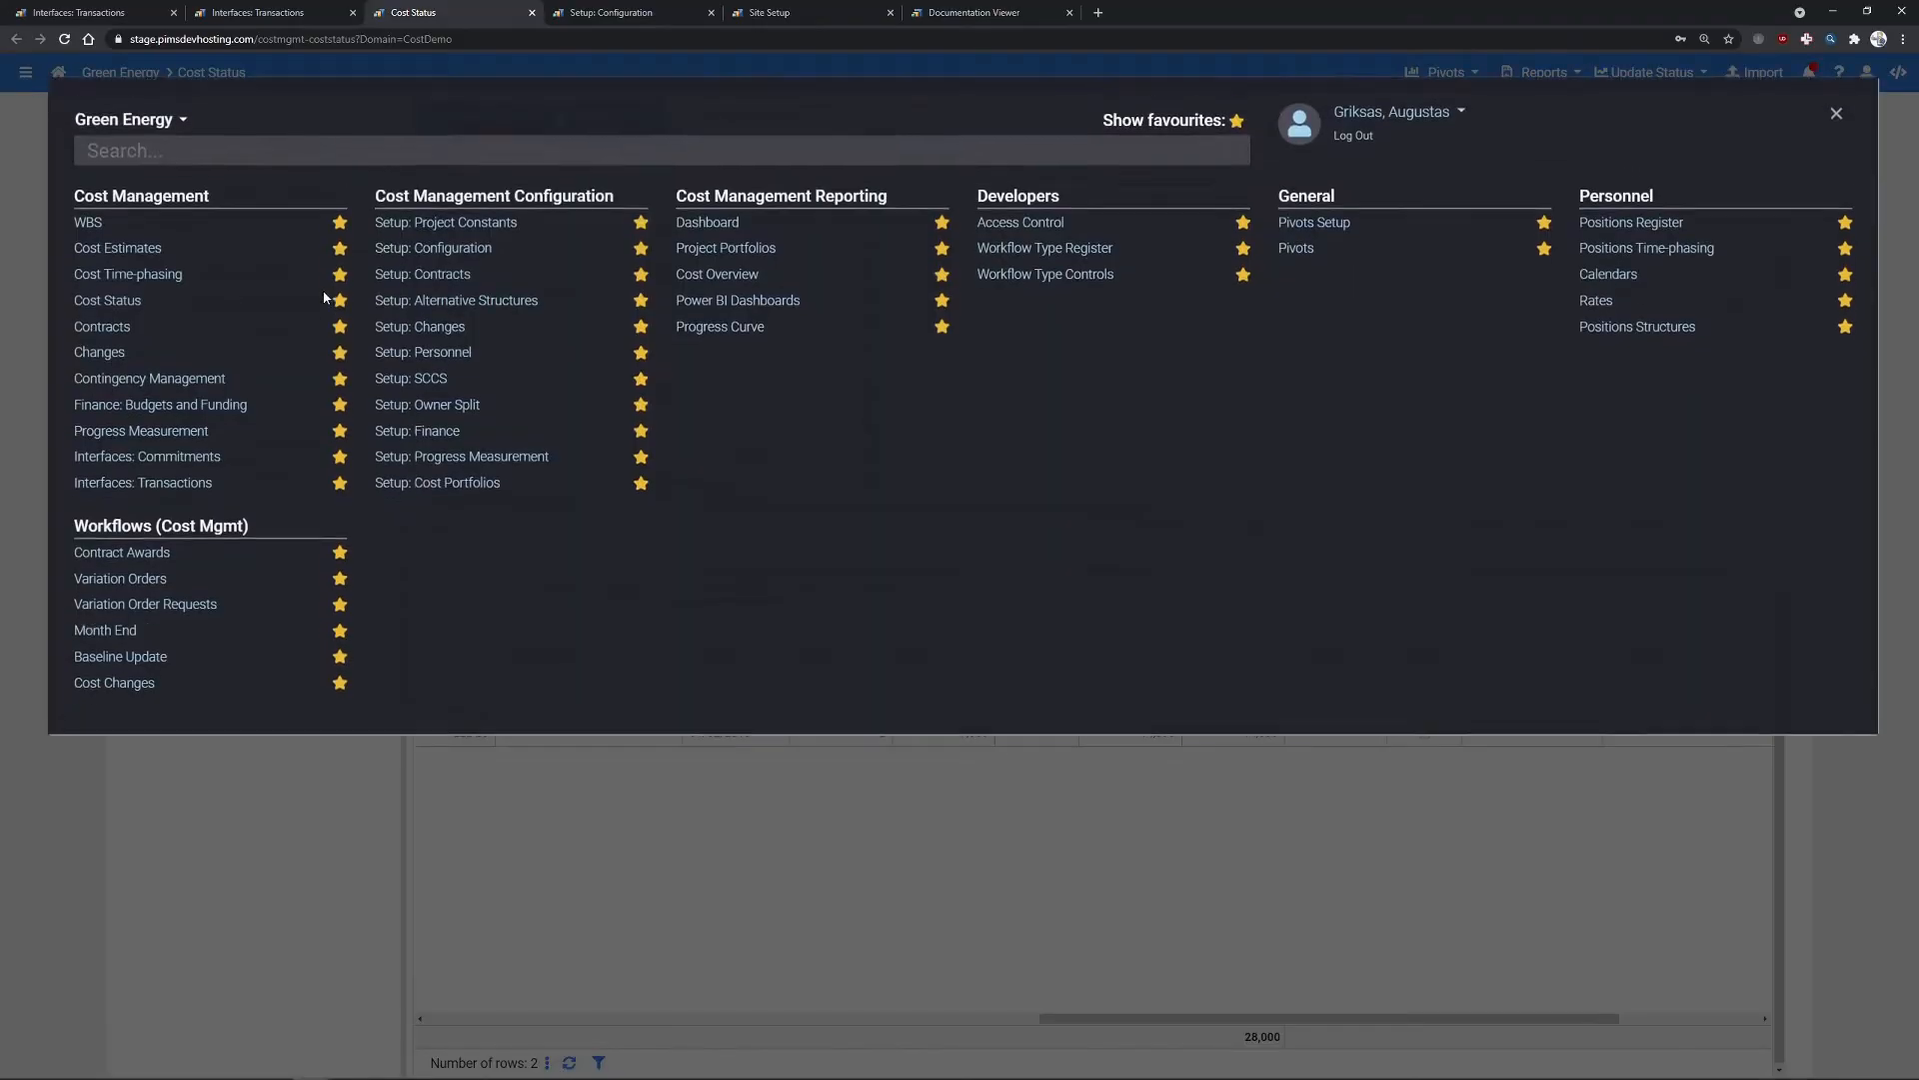
- Check contract AG 001's Contractors Baseline phasing for A.01.A.03: 28,000 at 31/03/2019
{"action": "left_click", "coordinate": [104, 321]}
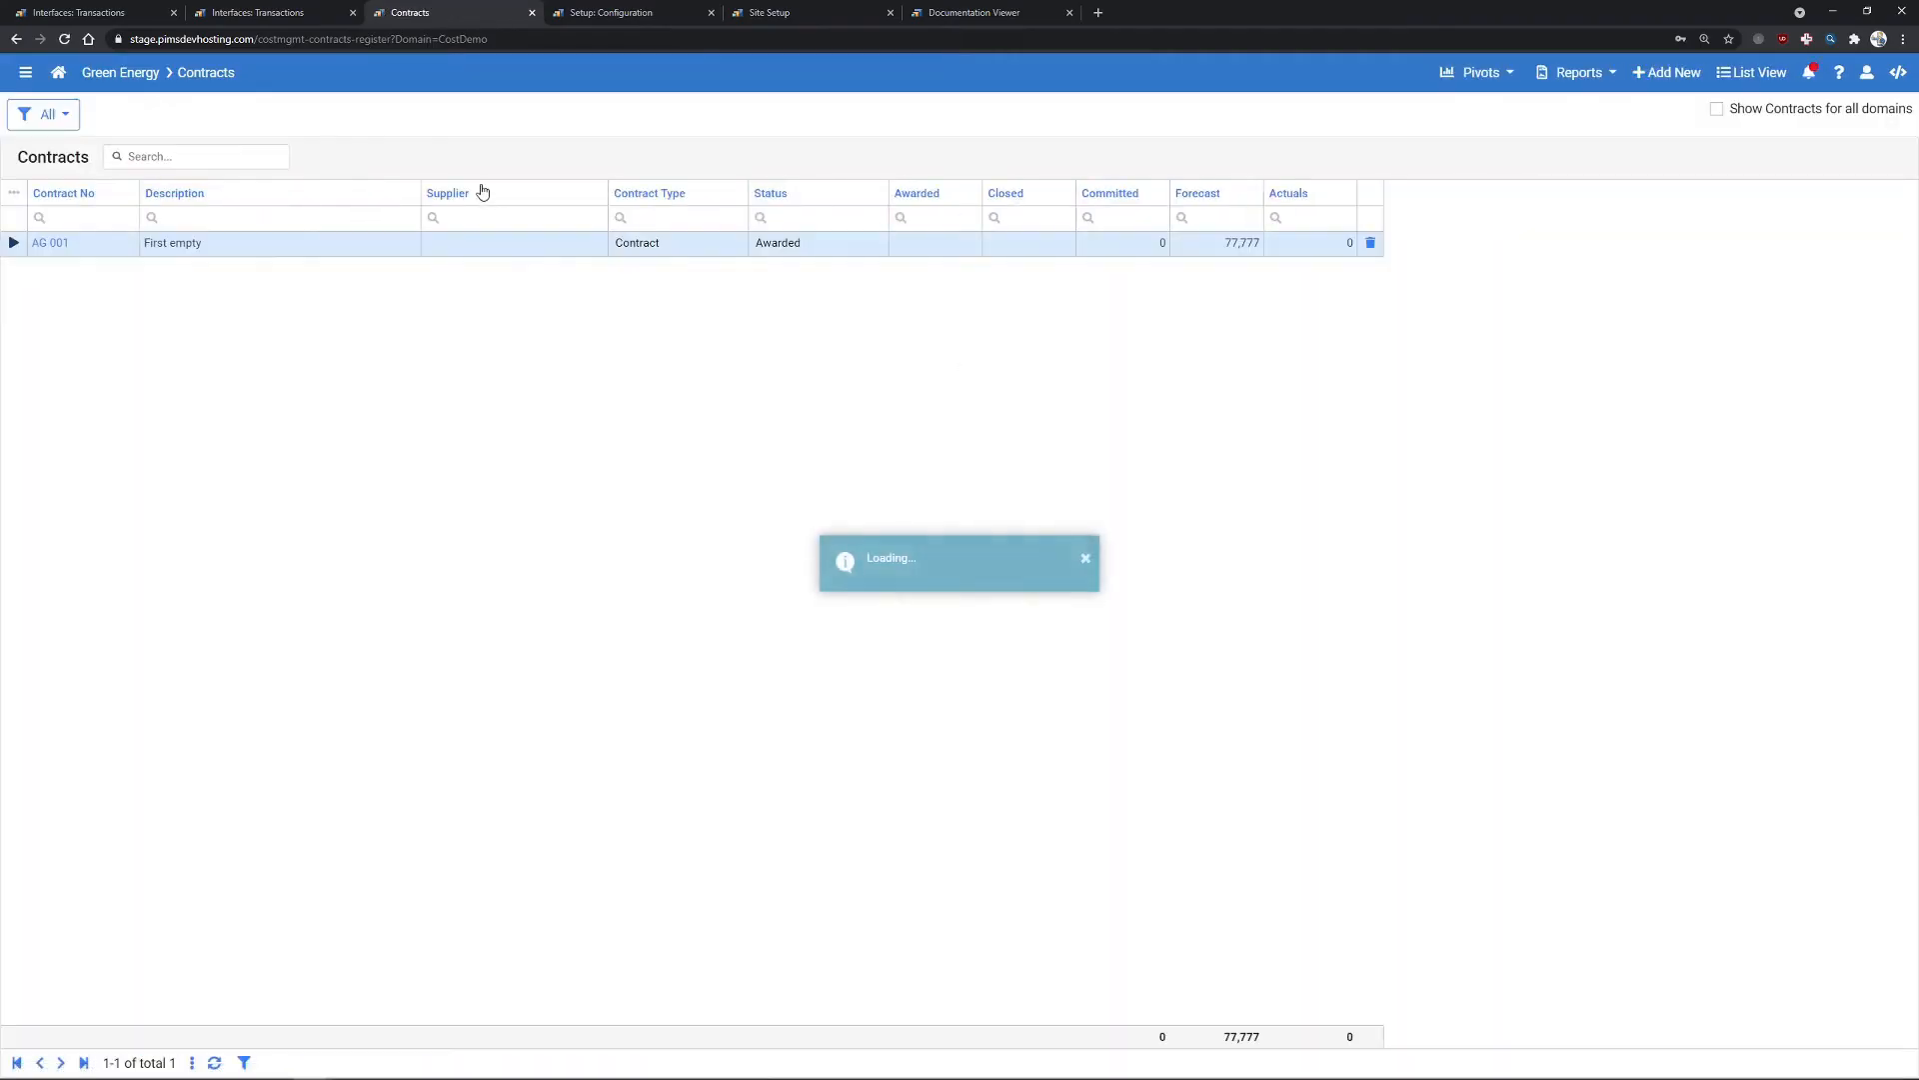
{"action": "left_click", "coordinate": [50, 243]}
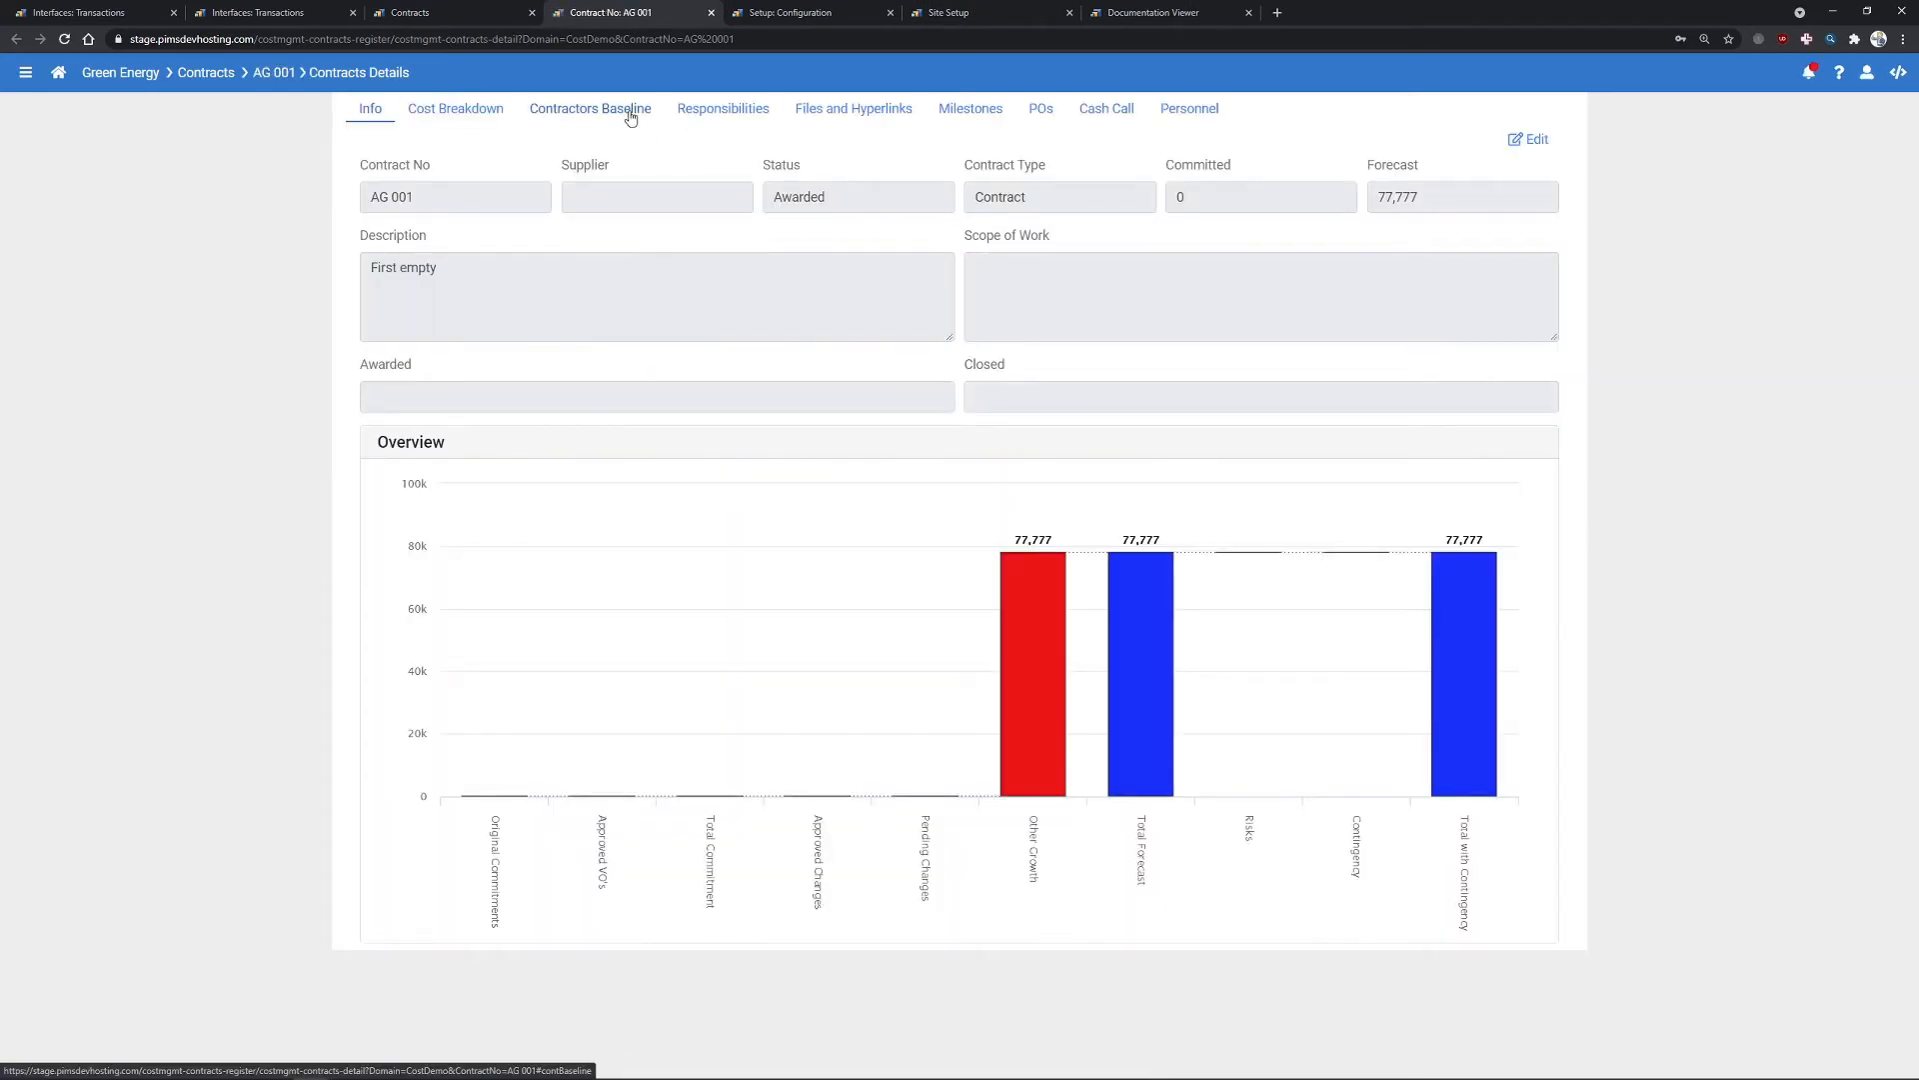
{"action": "left_click", "coordinate": [481, 116]}
{"action": "left_click", "coordinate": [572, 121]}
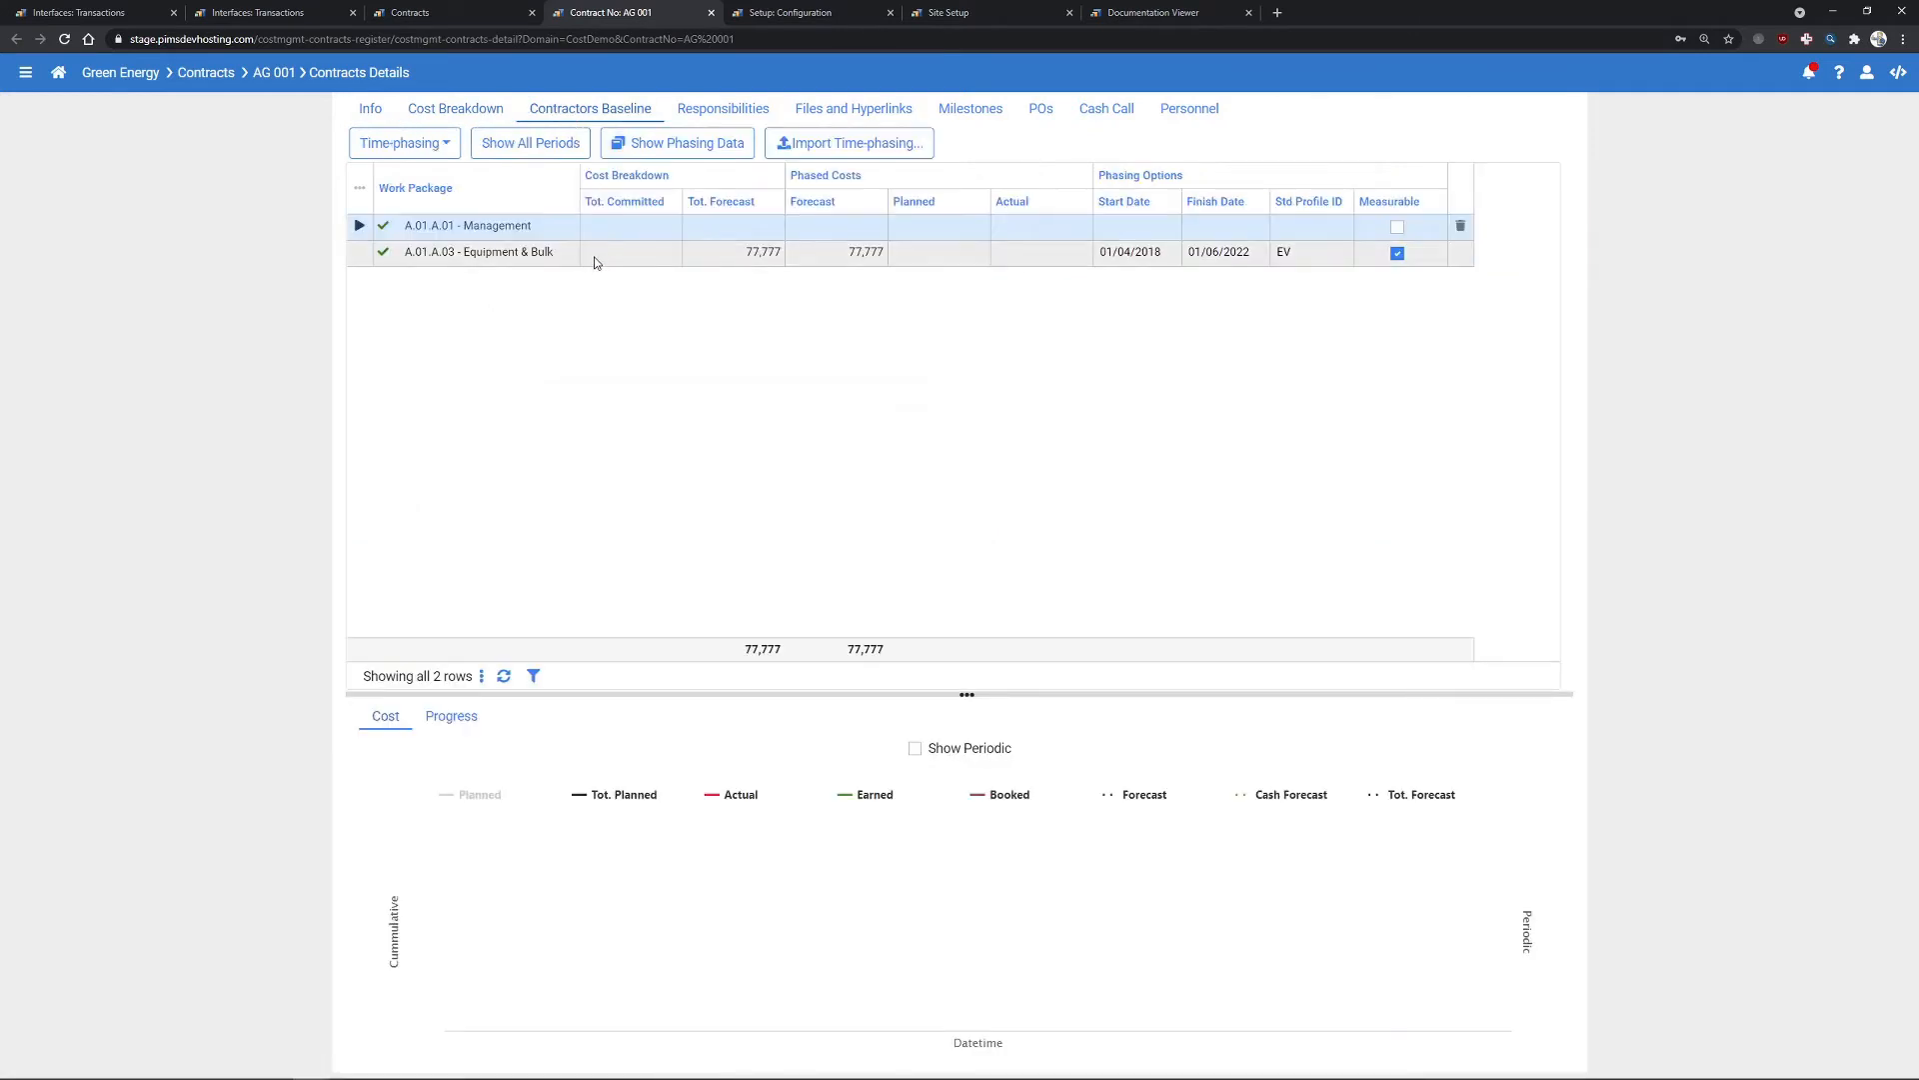
{"action": "left_click", "coordinate": [558, 146]}
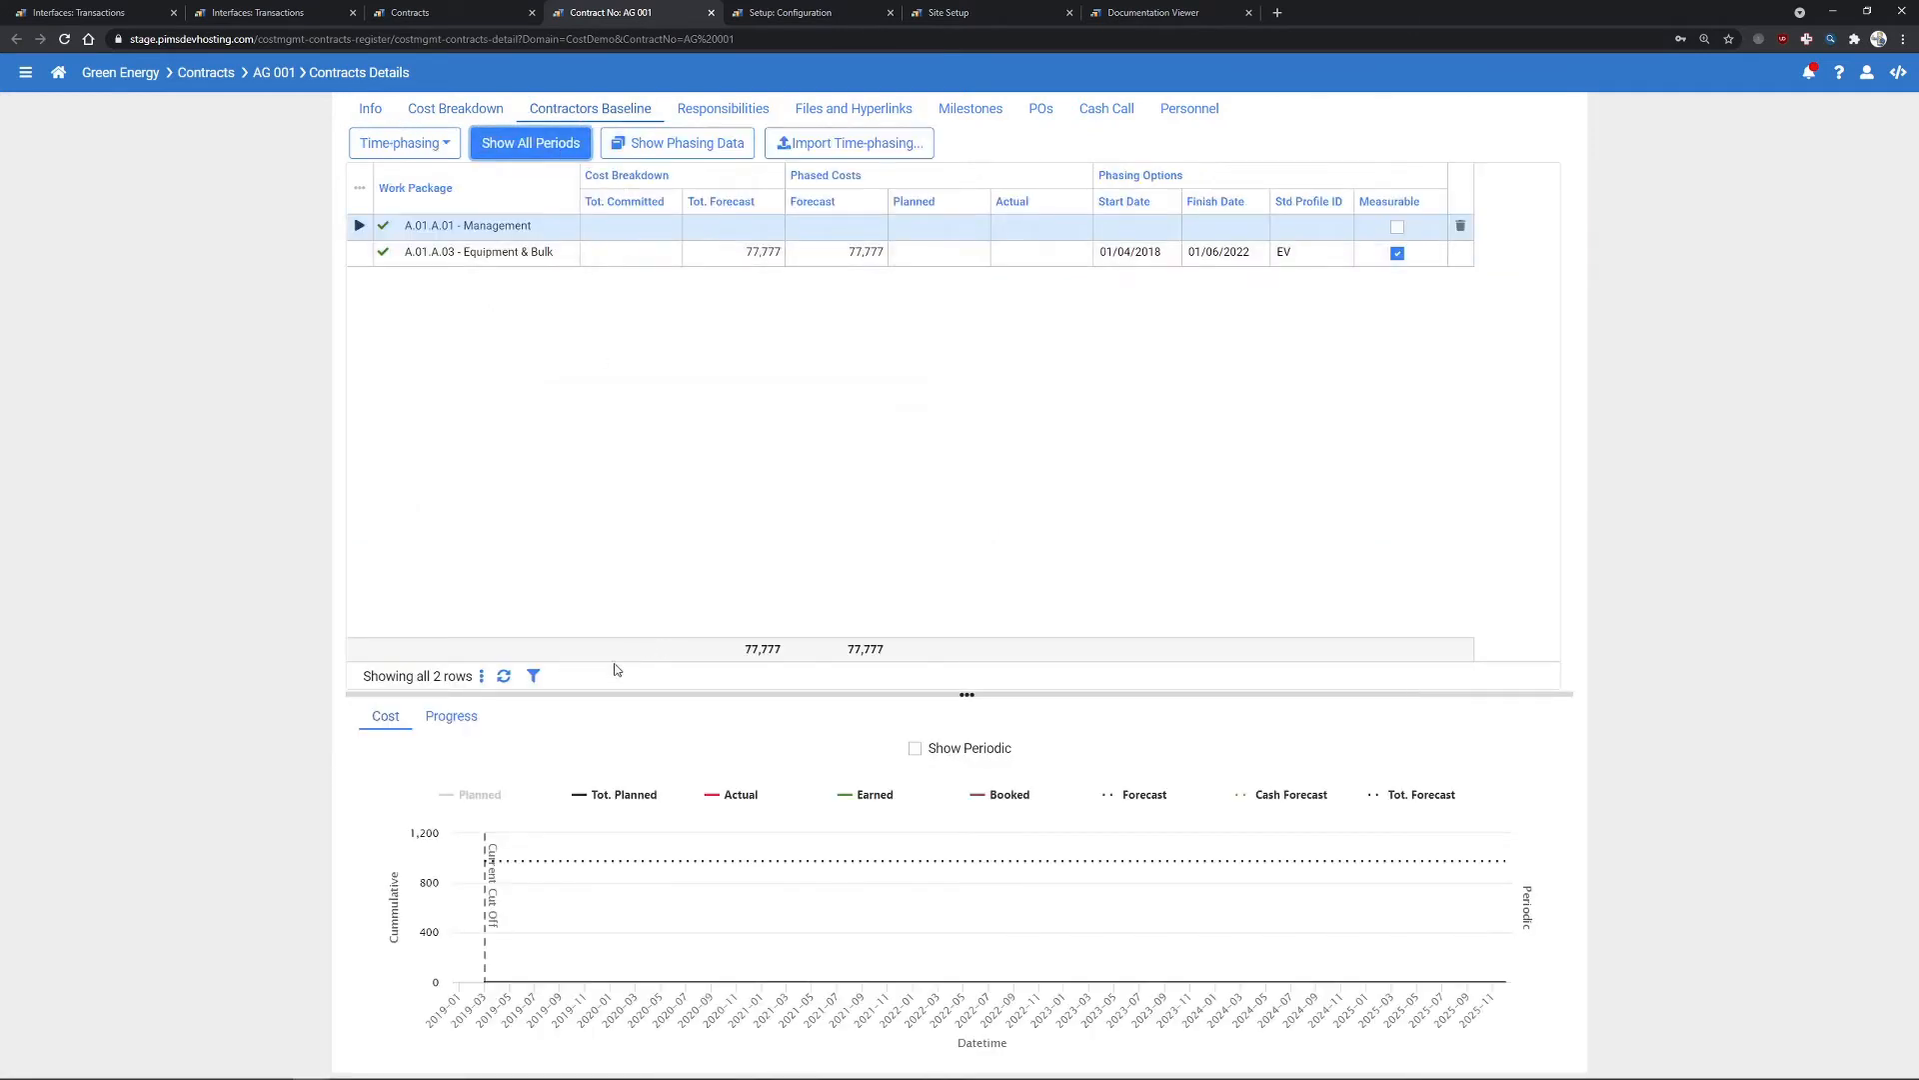
{"action": "left_click", "coordinate": [640, 251]}
{"action": "left_click", "coordinate": [695, 141]}
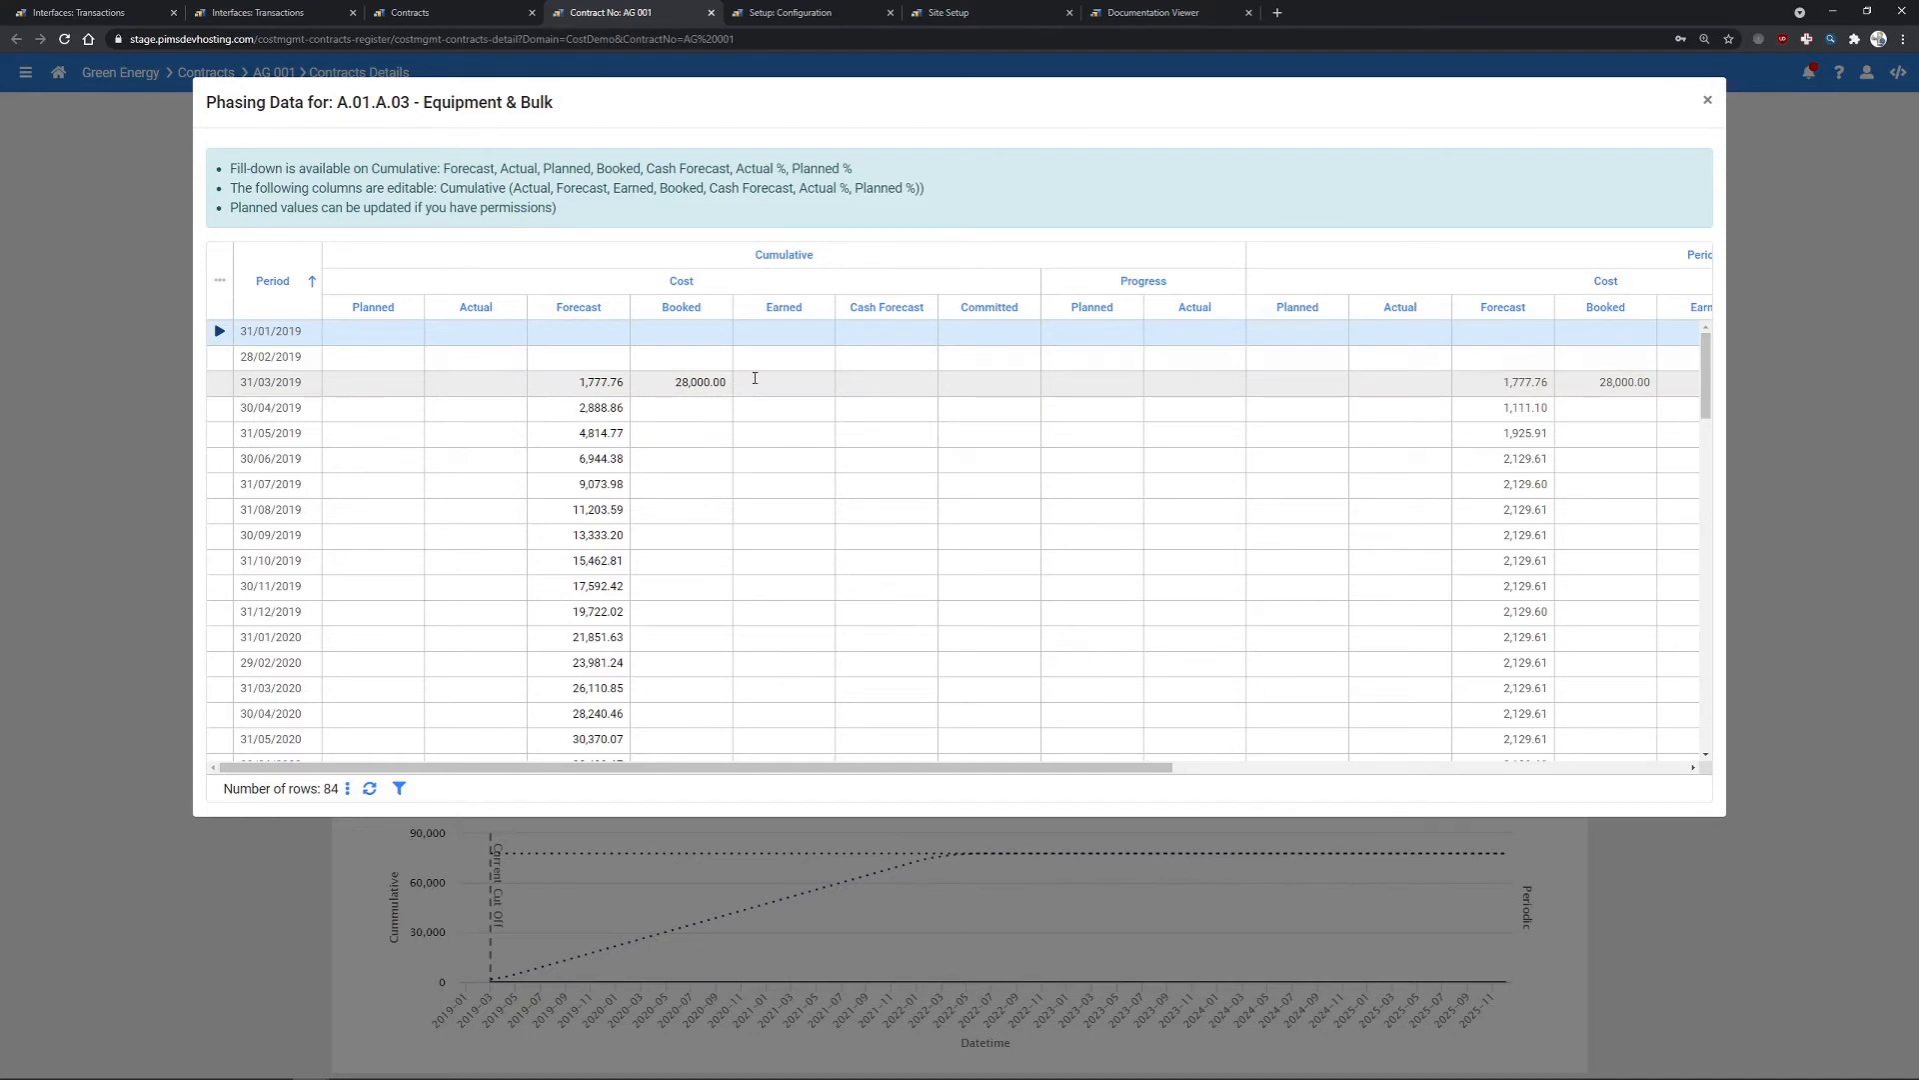
{"action": "left_click", "coordinate": [1708, 100]}
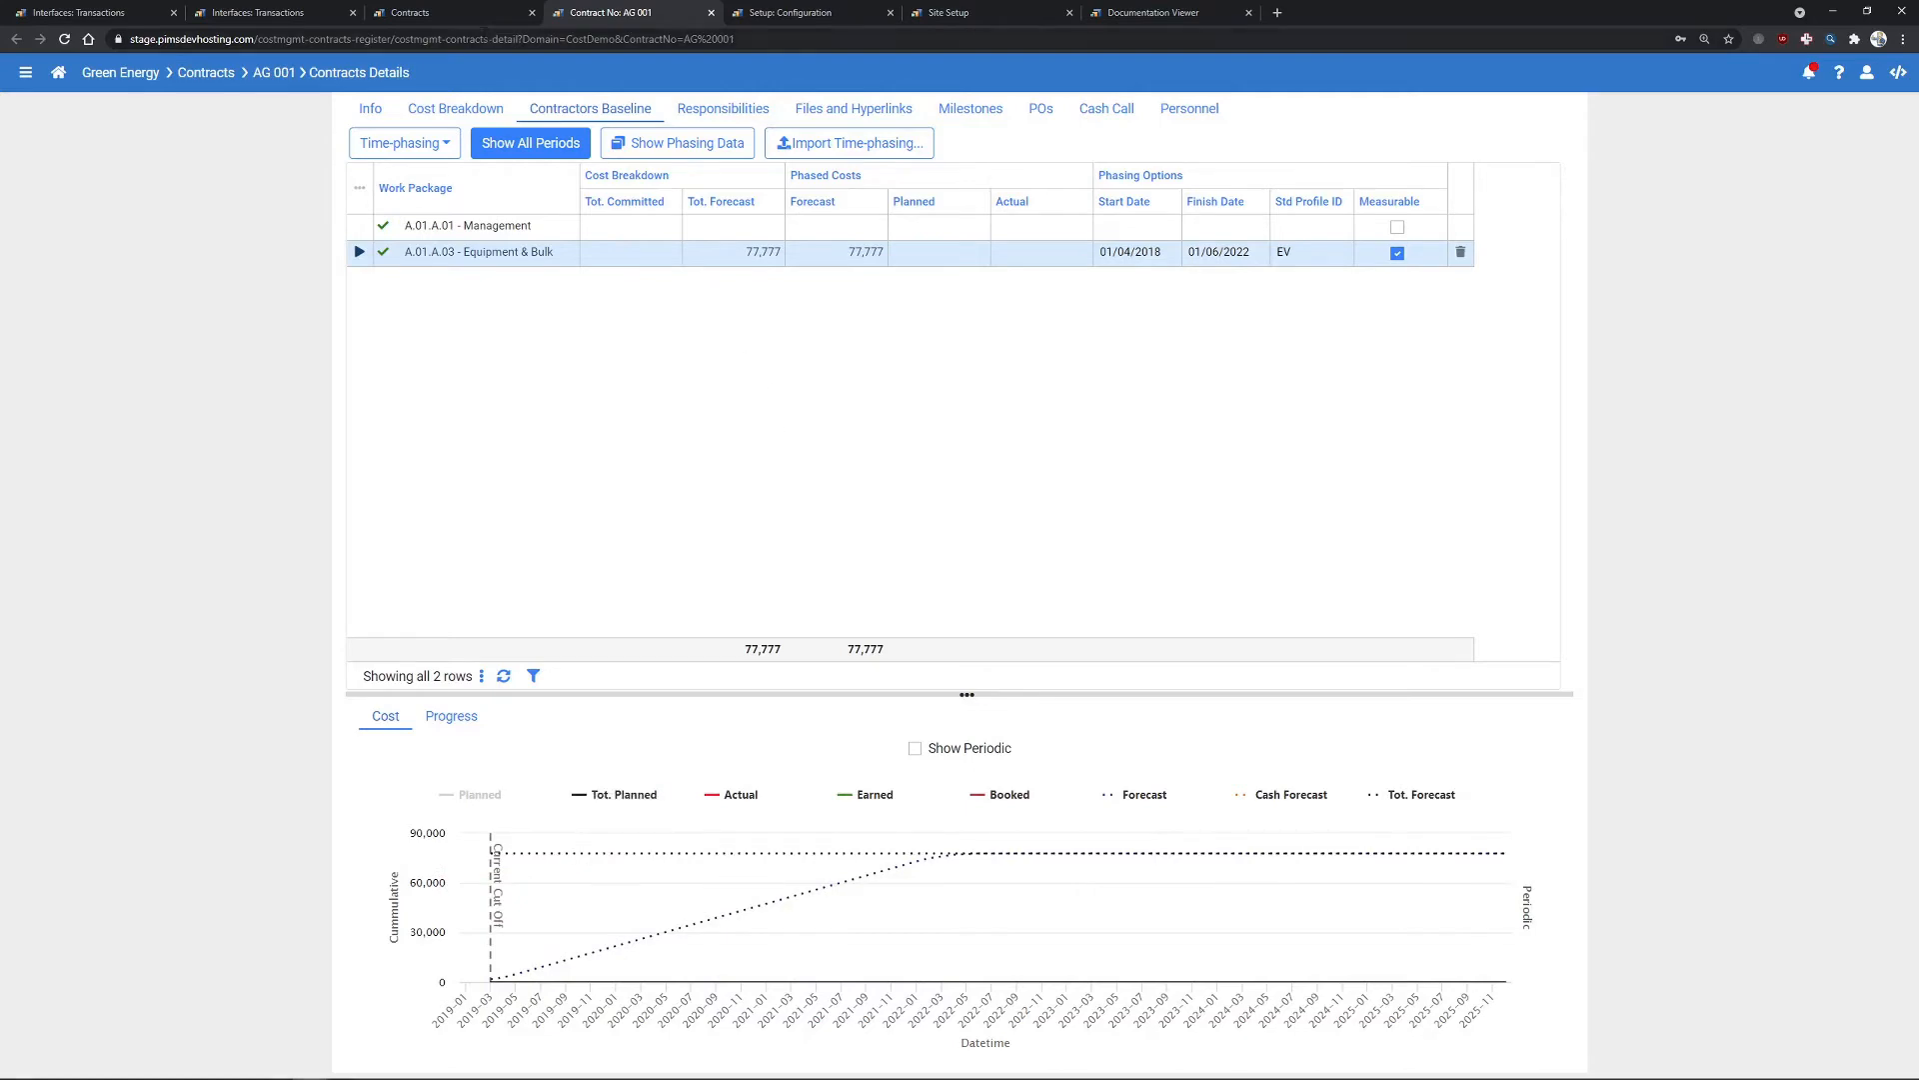
- Open the Interfaces: Commitments page from the module menu
{"action": "left_click", "coordinate": [274, 14]}
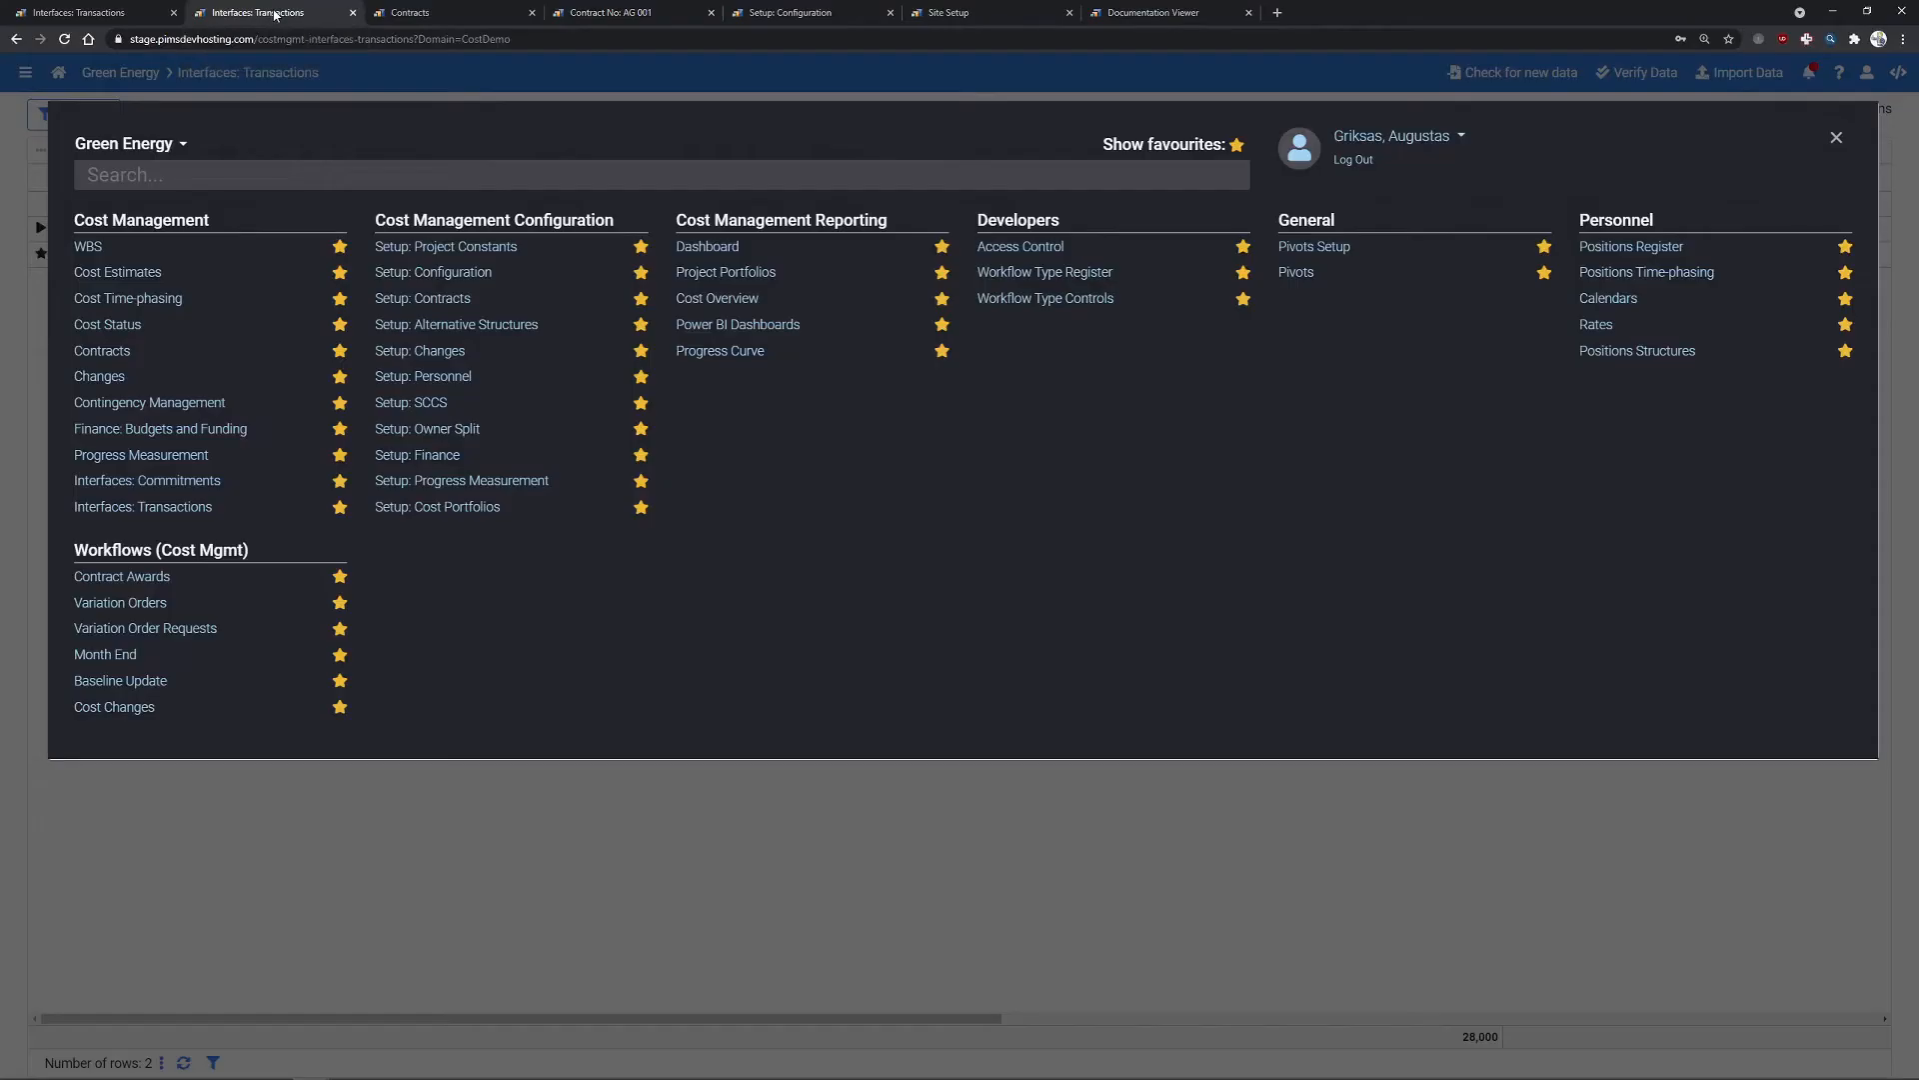
{"action": "left_click", "coordinate": [1836, 137]}
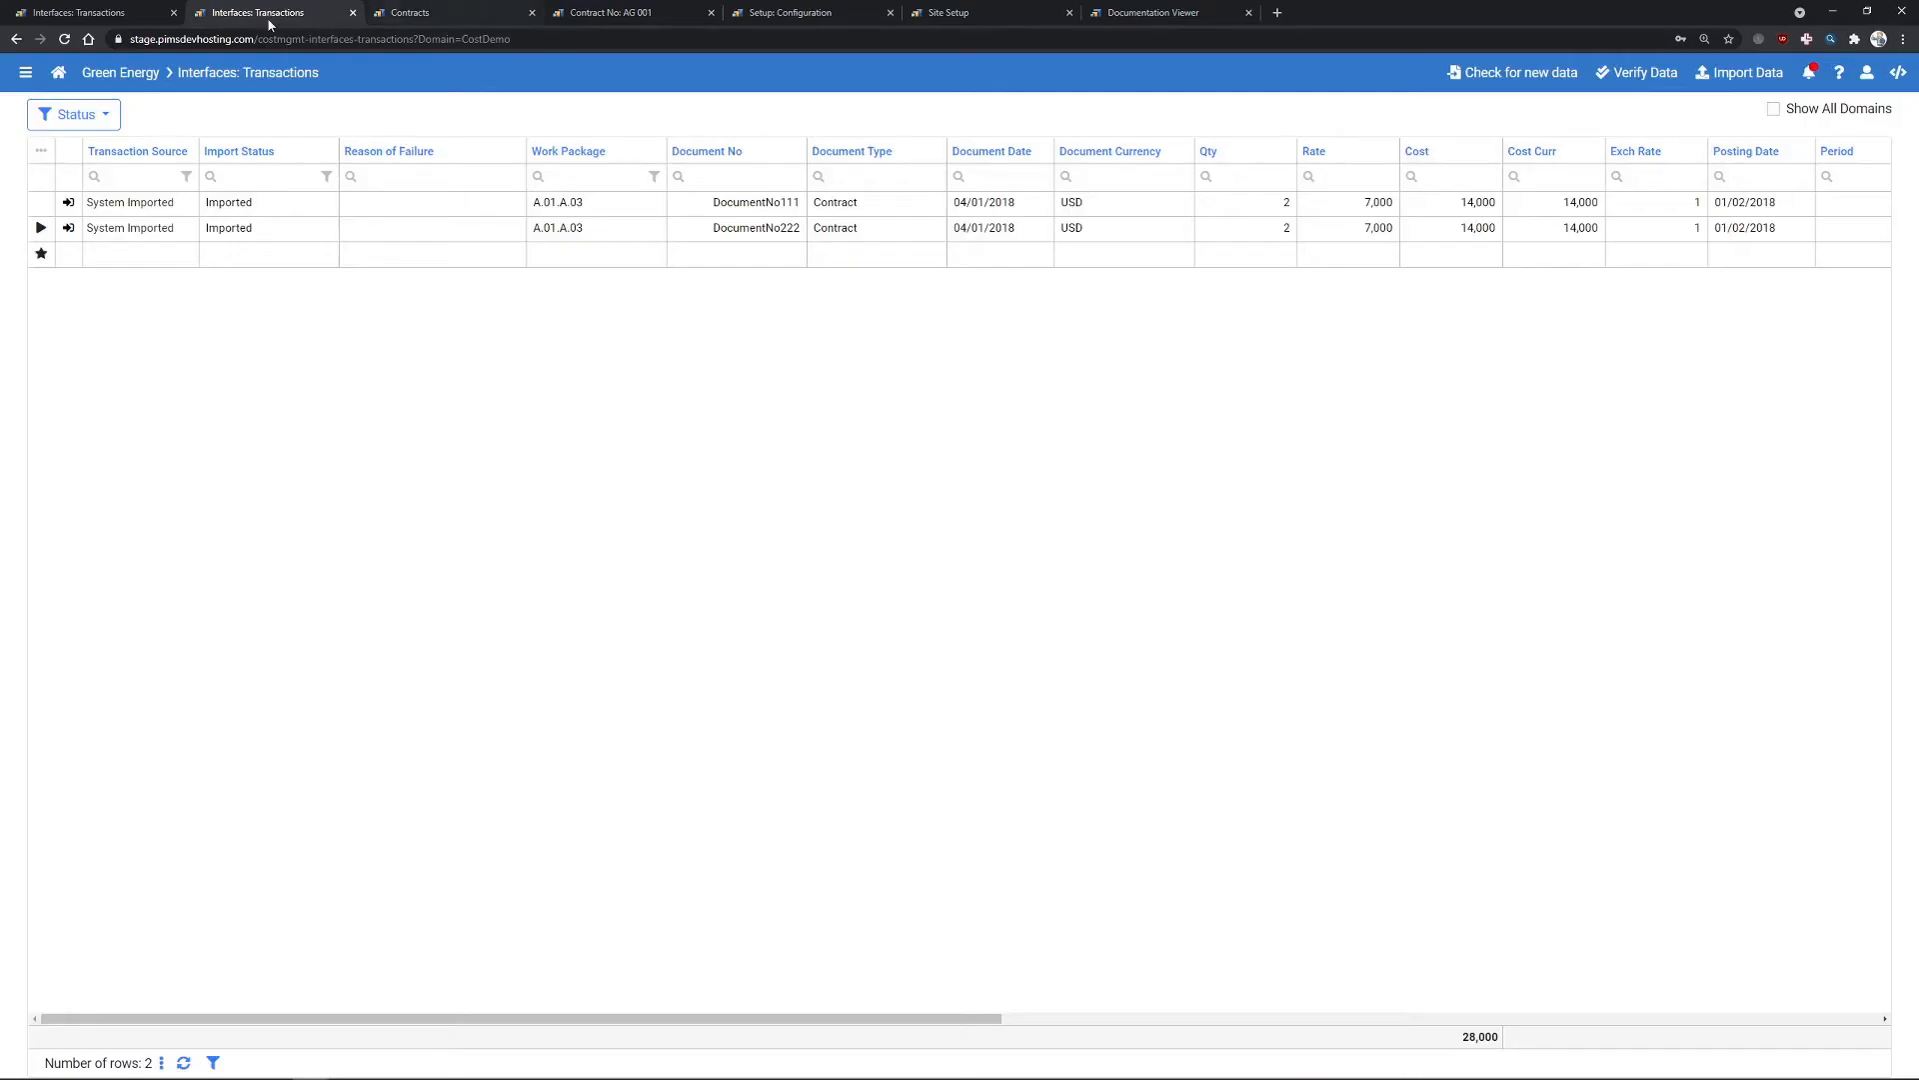
{"action": "left_click", "coordinate": [90, 13]}
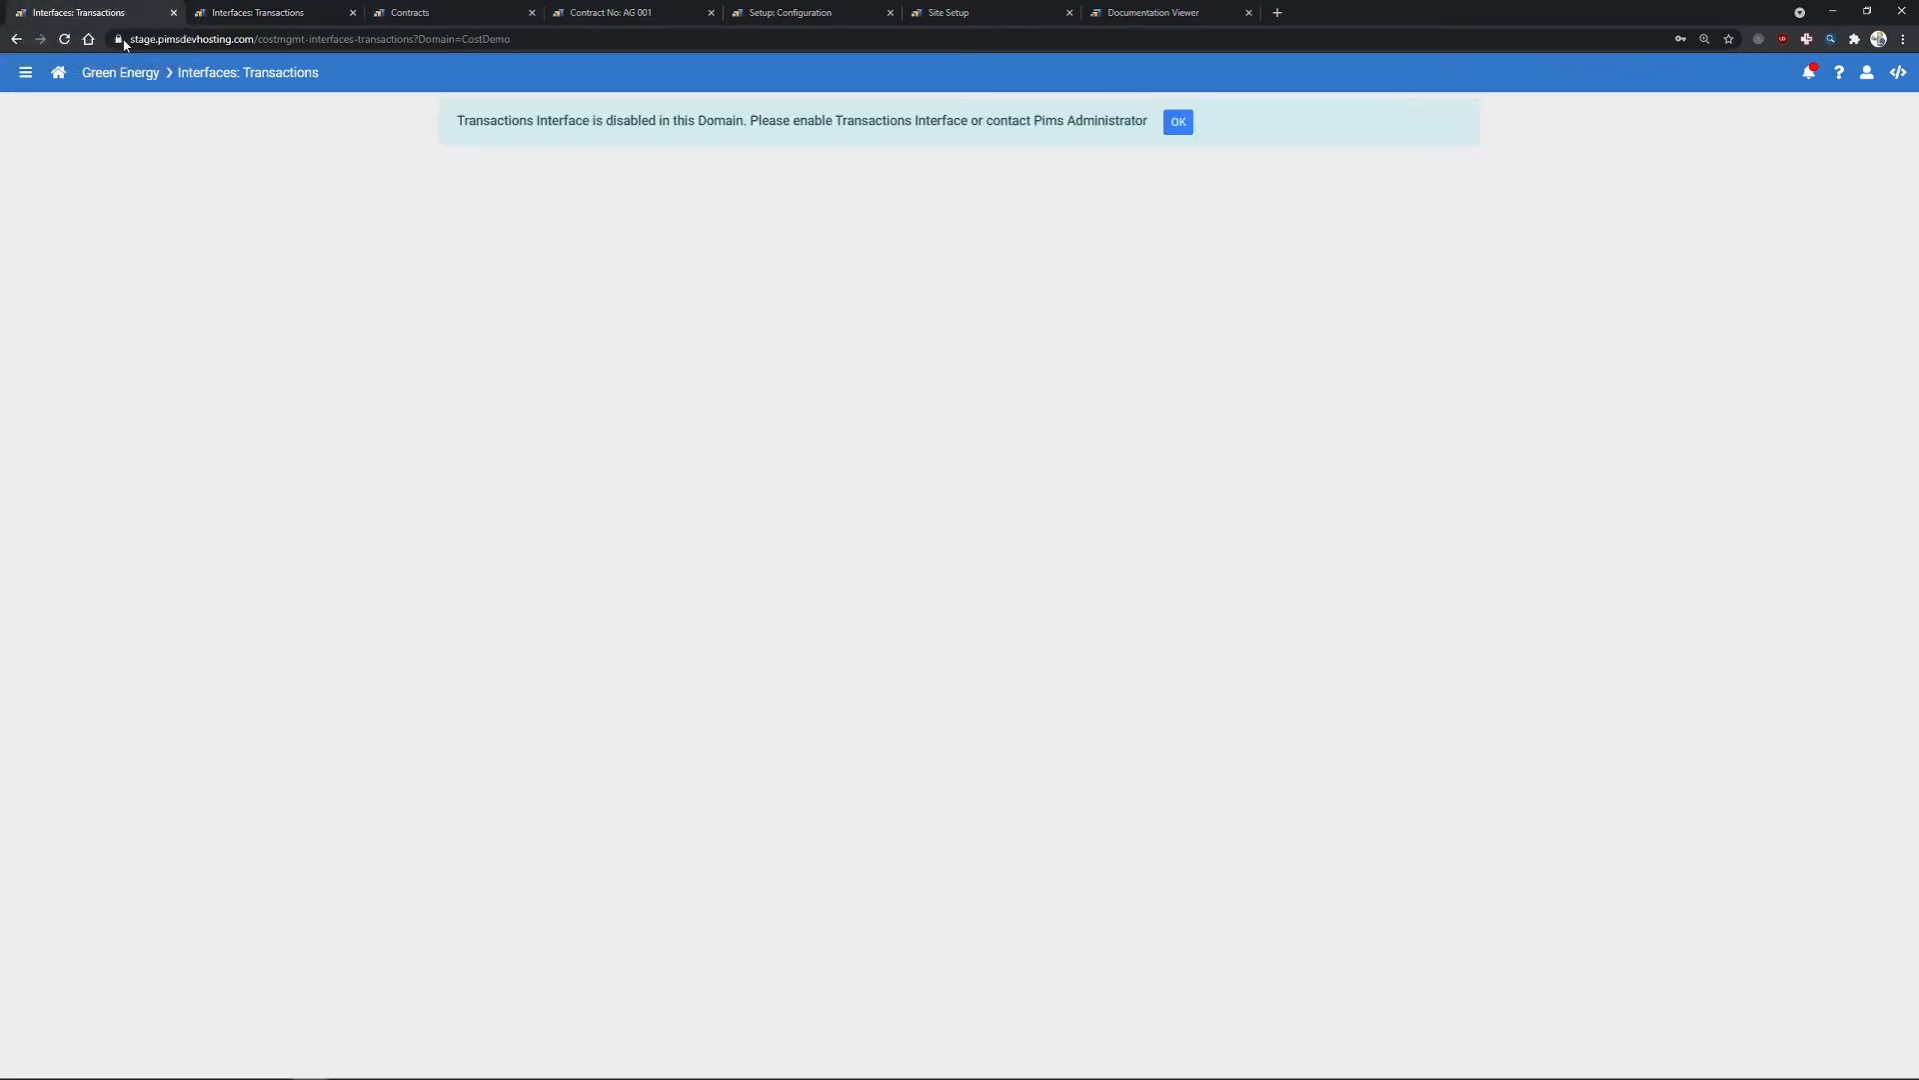
{"action": "left_click", "coordinate": [25, 72]}
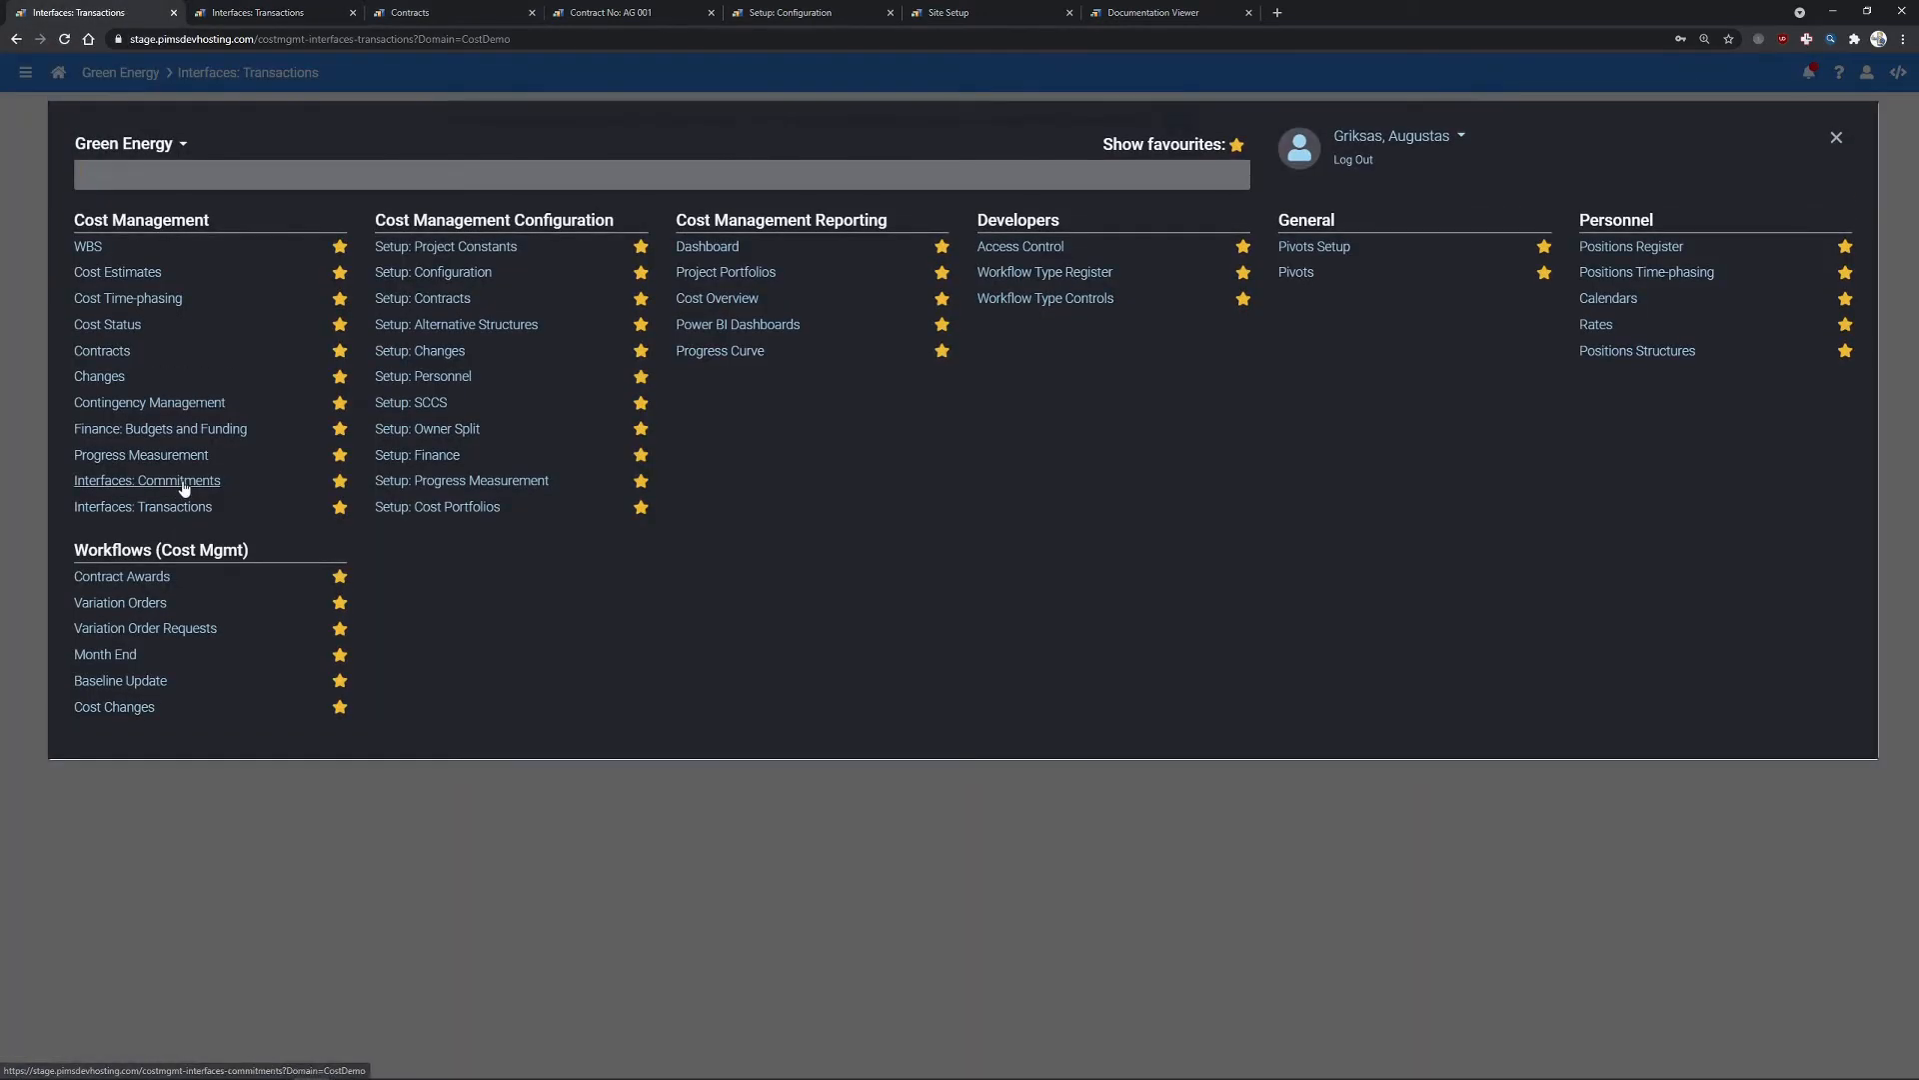
{"action": "left_click", "coordinate": [184, 484]}
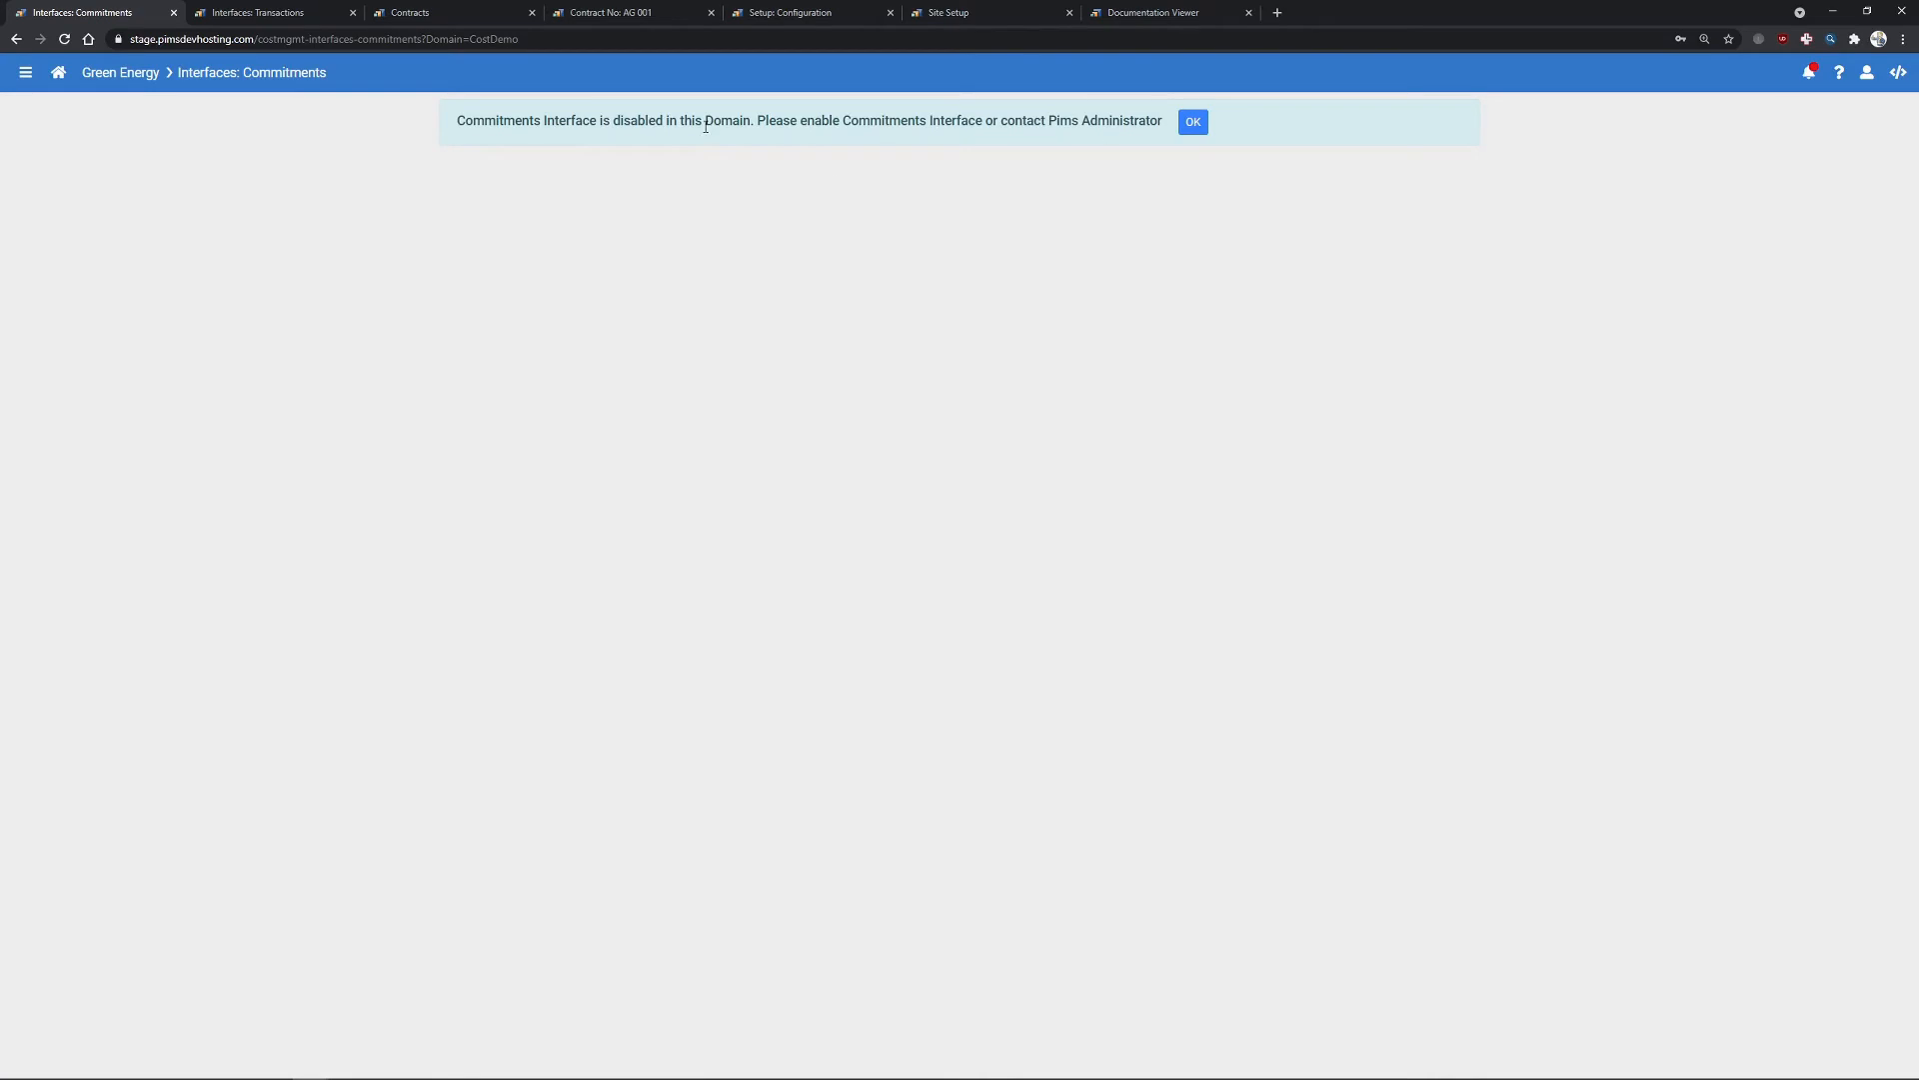
- Enable Use Commitments Interface, save, and expand the Commitments settings section
{"action": "left_click", "coordinate": [790, 13]}
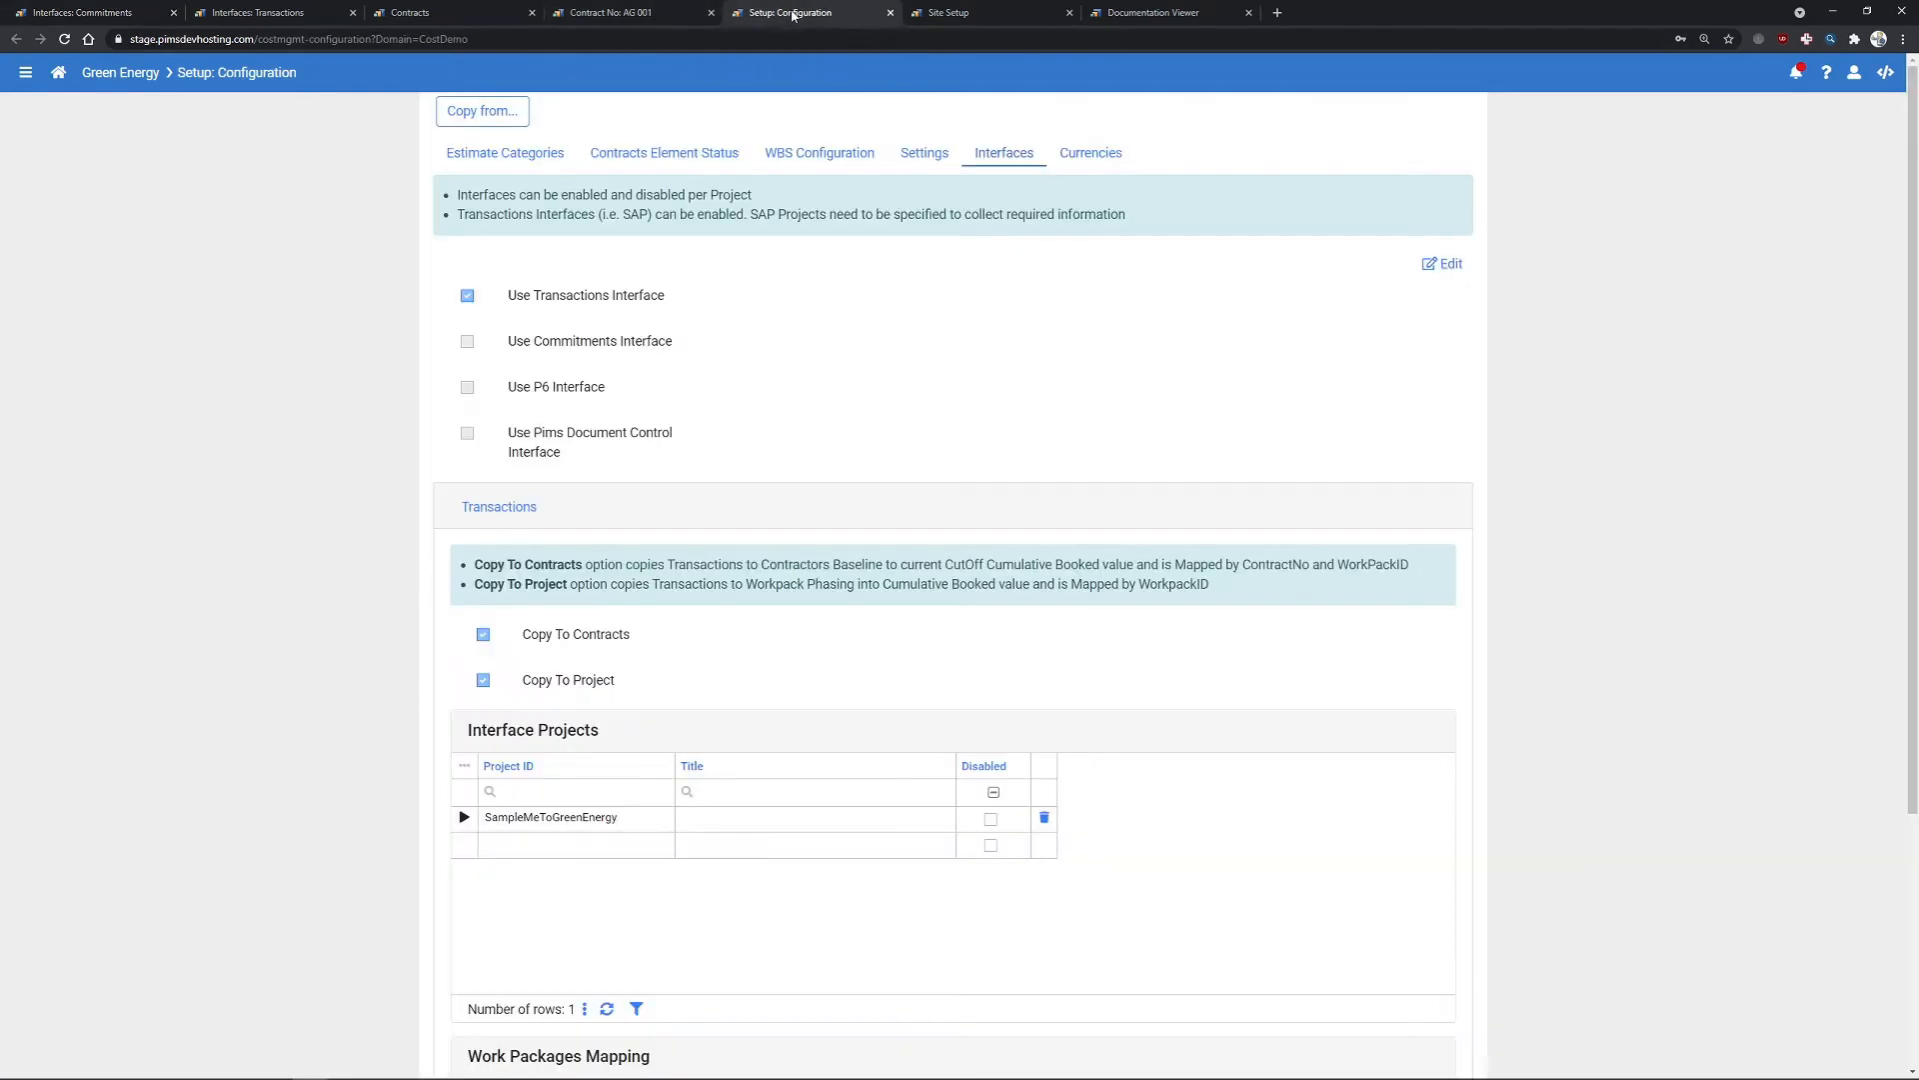
{"action": "left_click", "coordinate": [1446, 263]}
{"action": "left_click", "coordinate": [467, 342]}
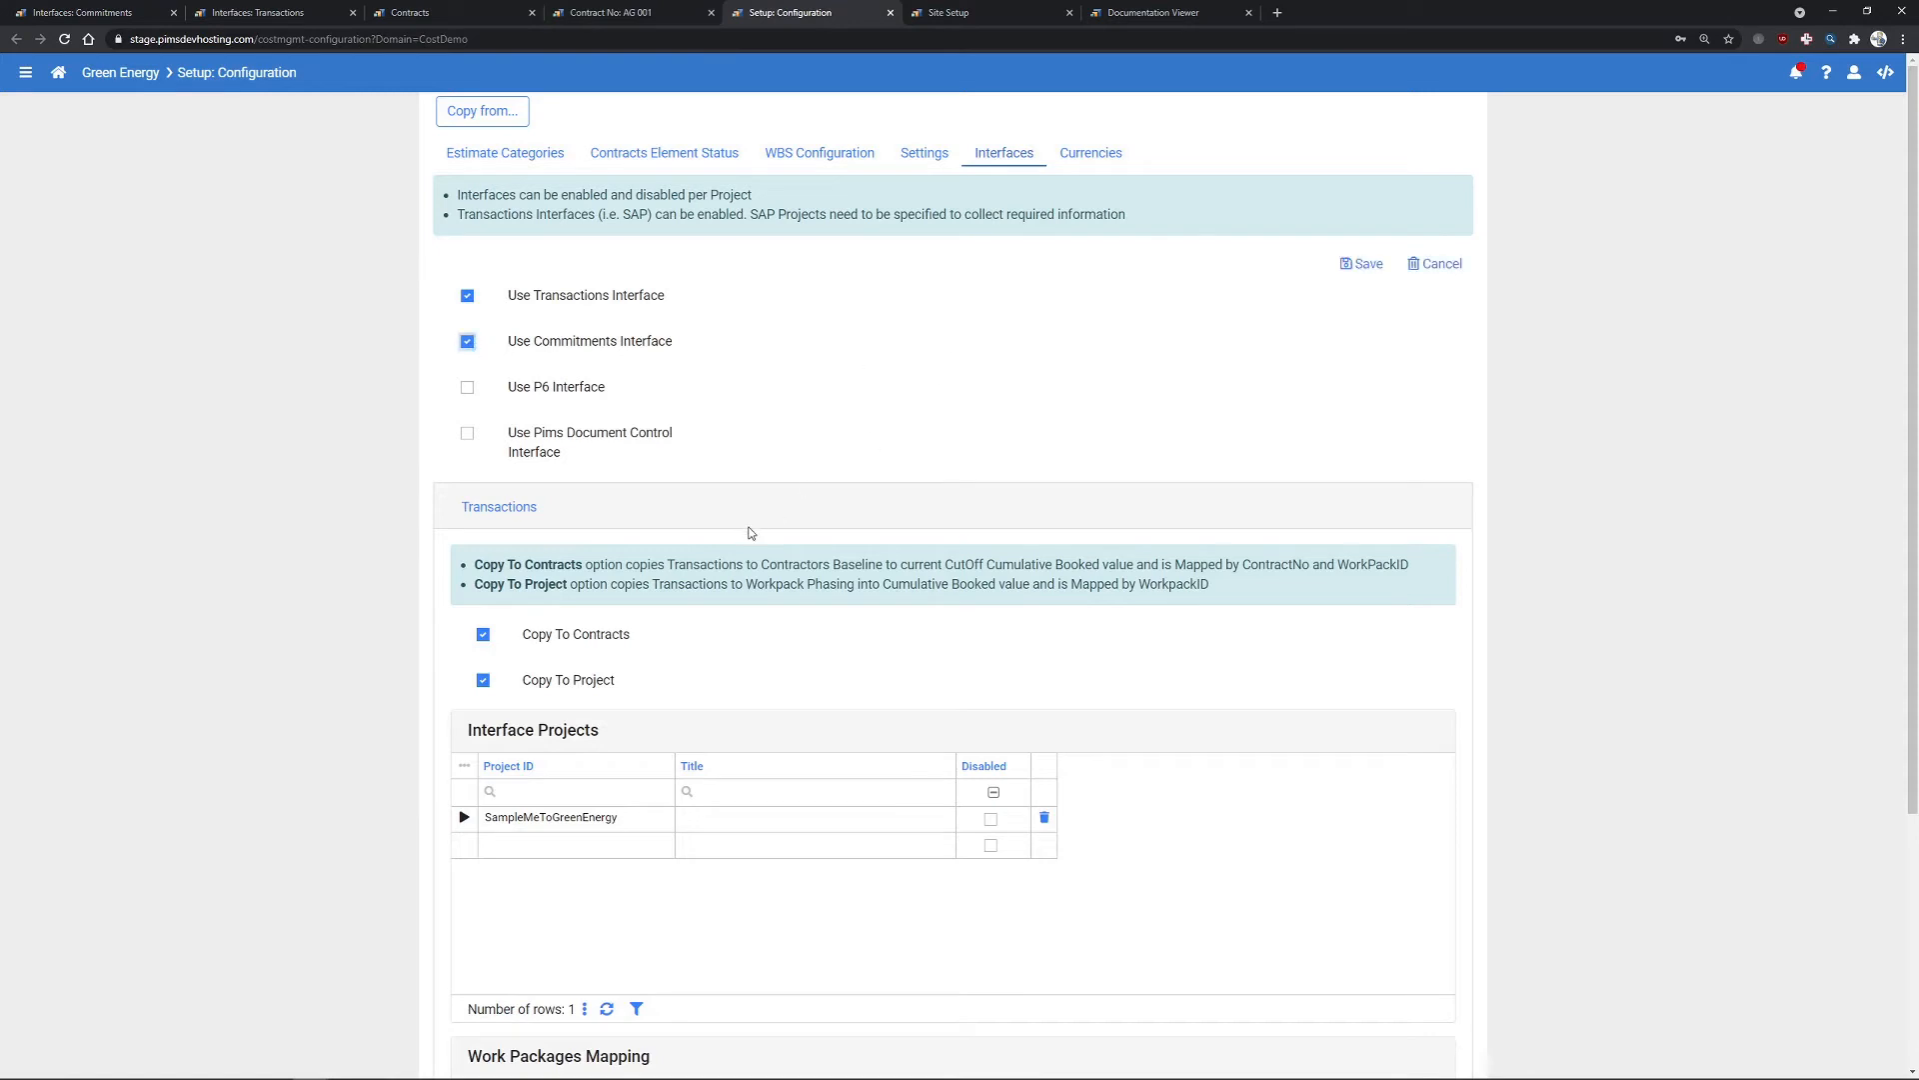
{"action": "left_click", "coordinate": [558, 507]}
{"action": "left_click", "coordinate": [1364, 264]}
{"action": "left_click", "coordinate": [527, 553]}
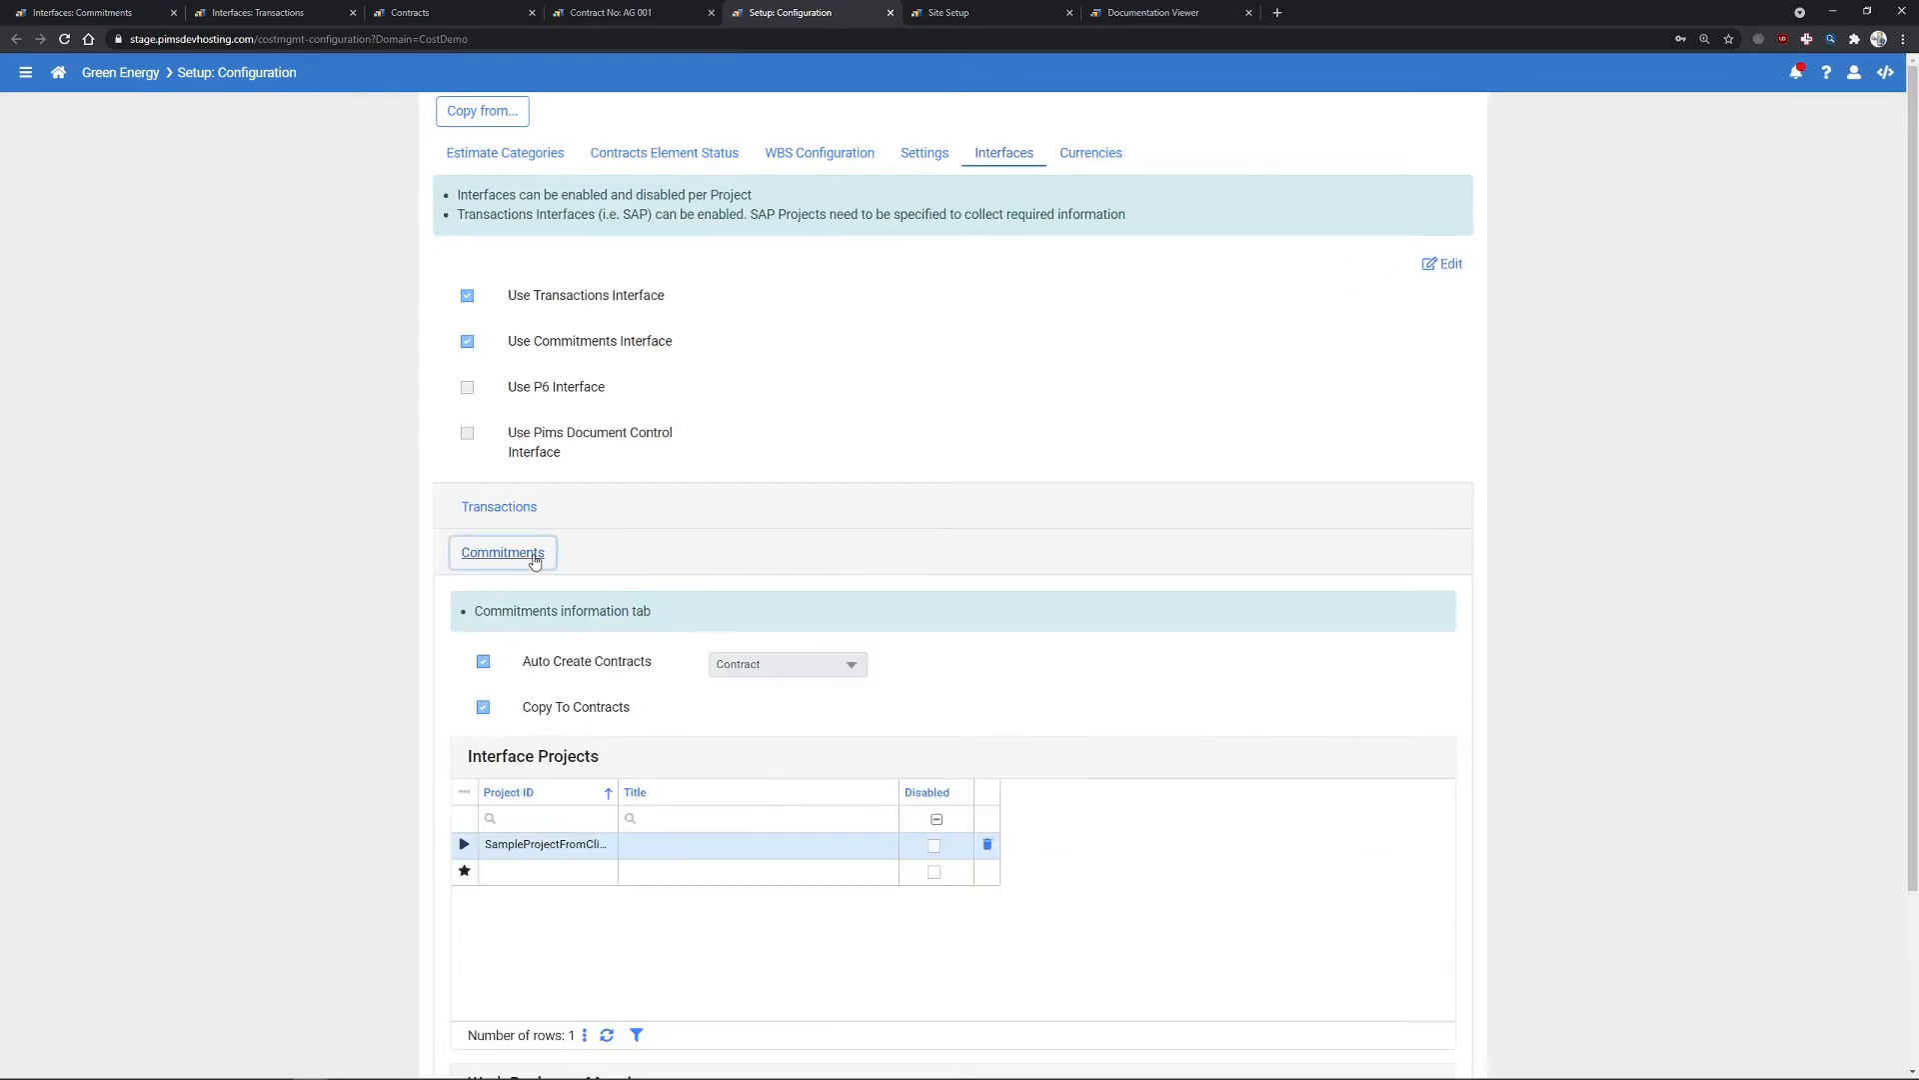
{"action": "scroll", "coordinate": [668, 510], "scroll_direction": "down", "scroll_amount": 2}
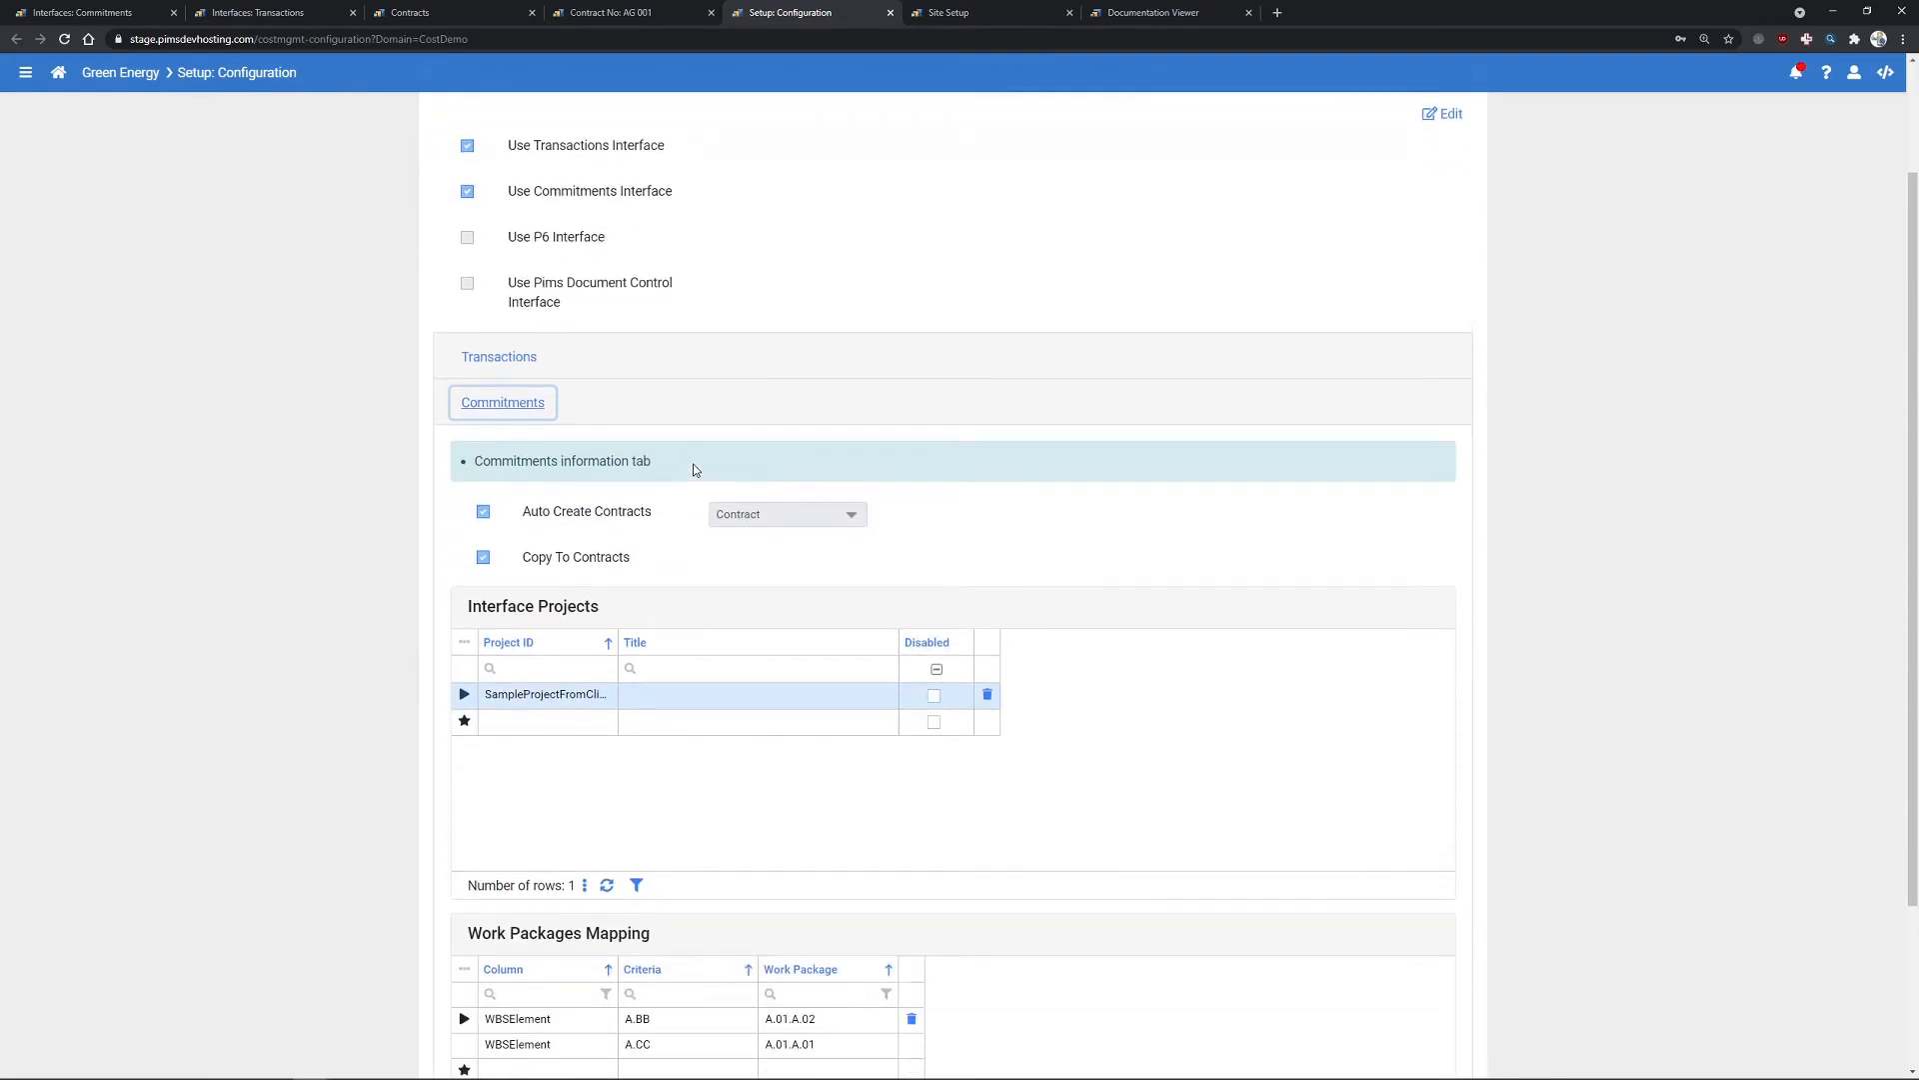
{"action": "scroll", "coordinate": [695, 472], "scroll_direction": "down", "scroll_amount": 2}
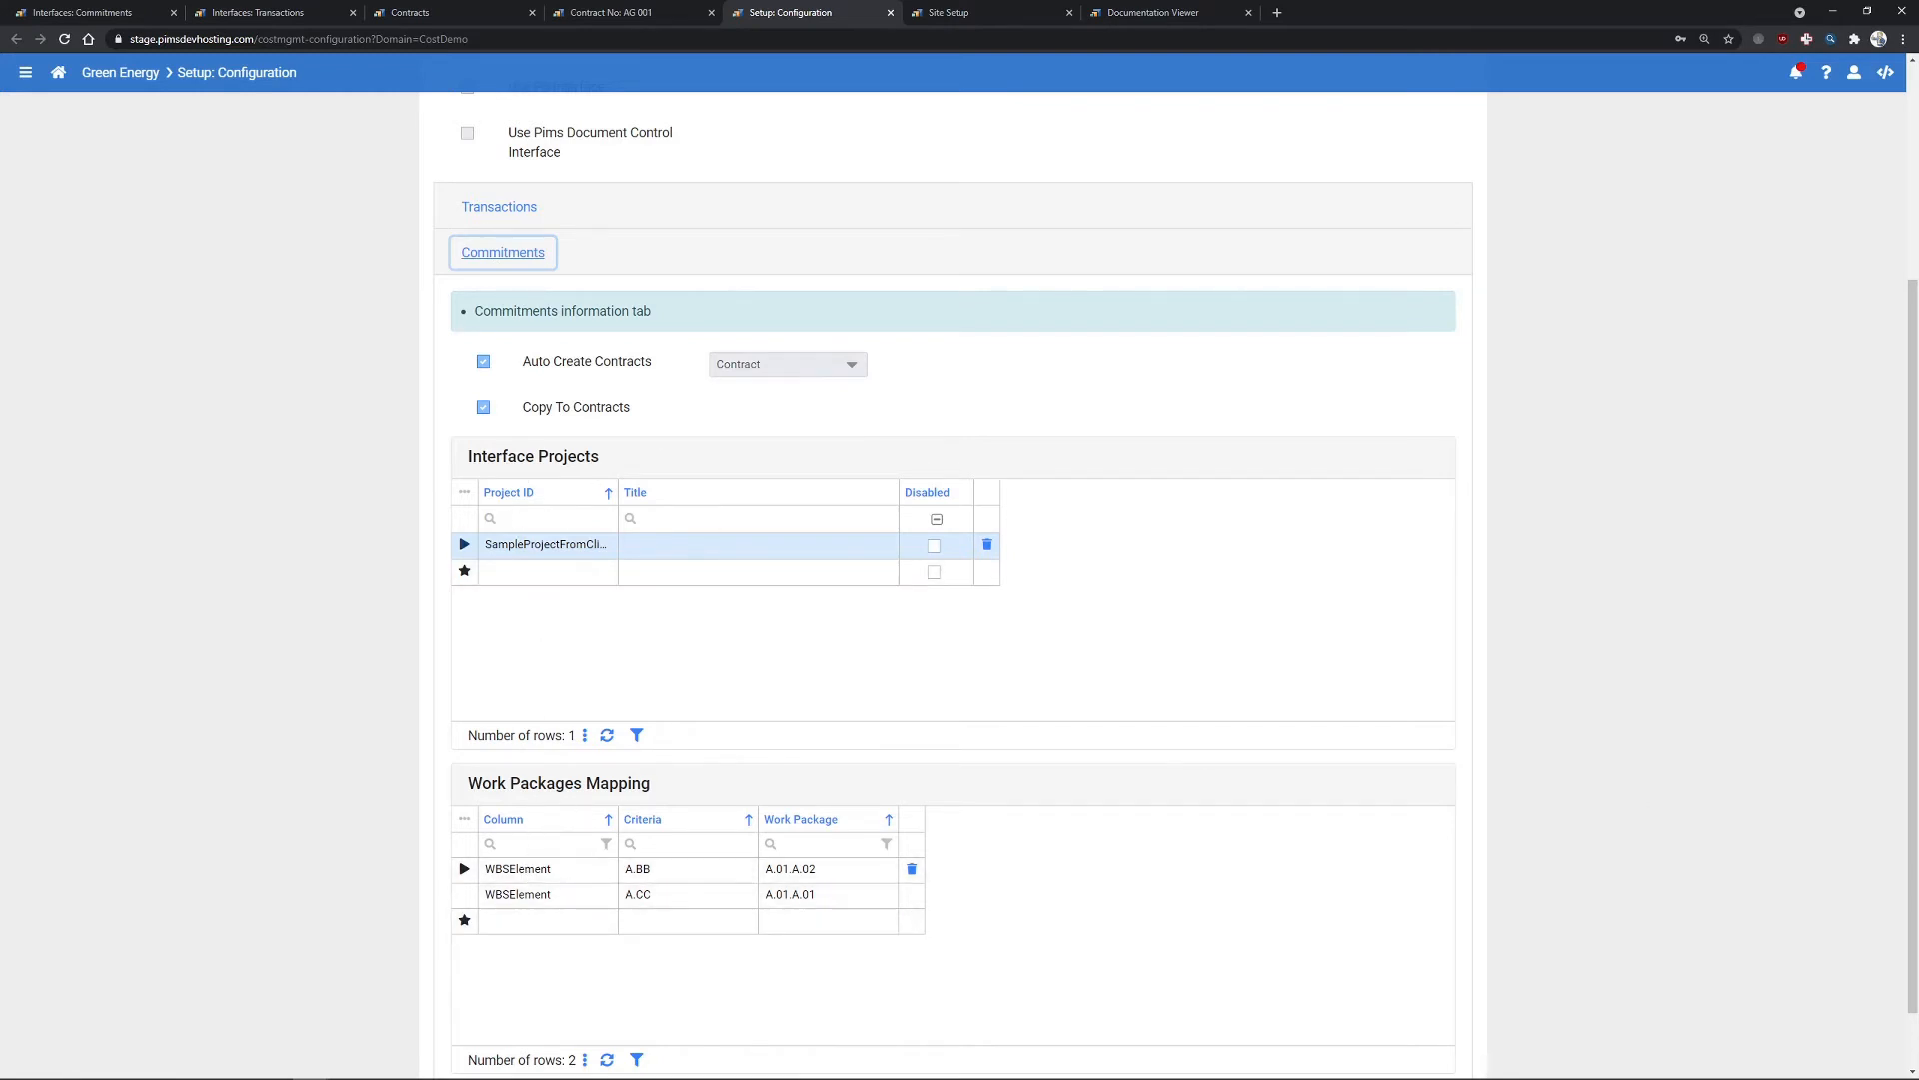
{"action": "key", "text": "alt+Tab"}
{"action": "left_click", "coordinate": [244, 255]}
- Reload Interfaces: Commitments and check the resourceName and bulk flag in 'stage data-api commitments'
{"action": "left_click", "coordinate": [145, 14]}
{"action": "key", "text": "F5"}
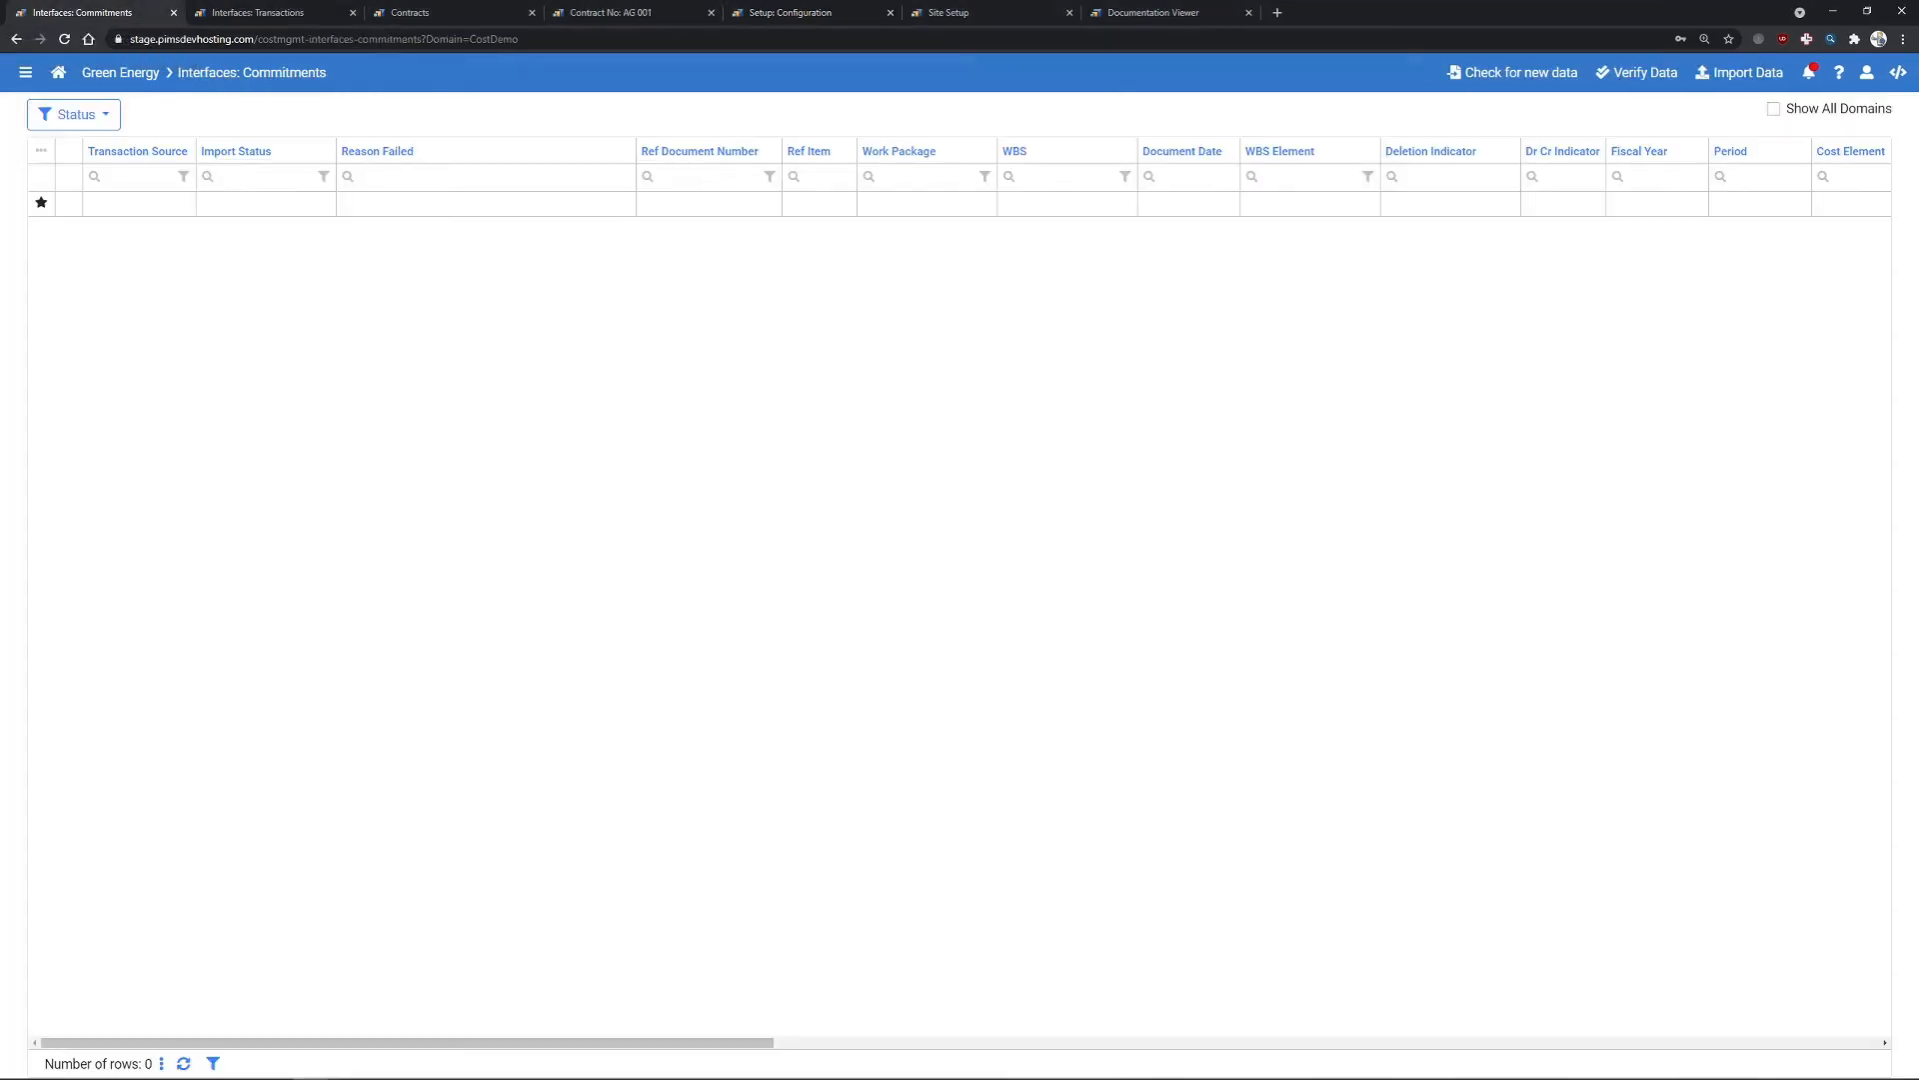
{"action": "key", "text": "alt+Tab"}
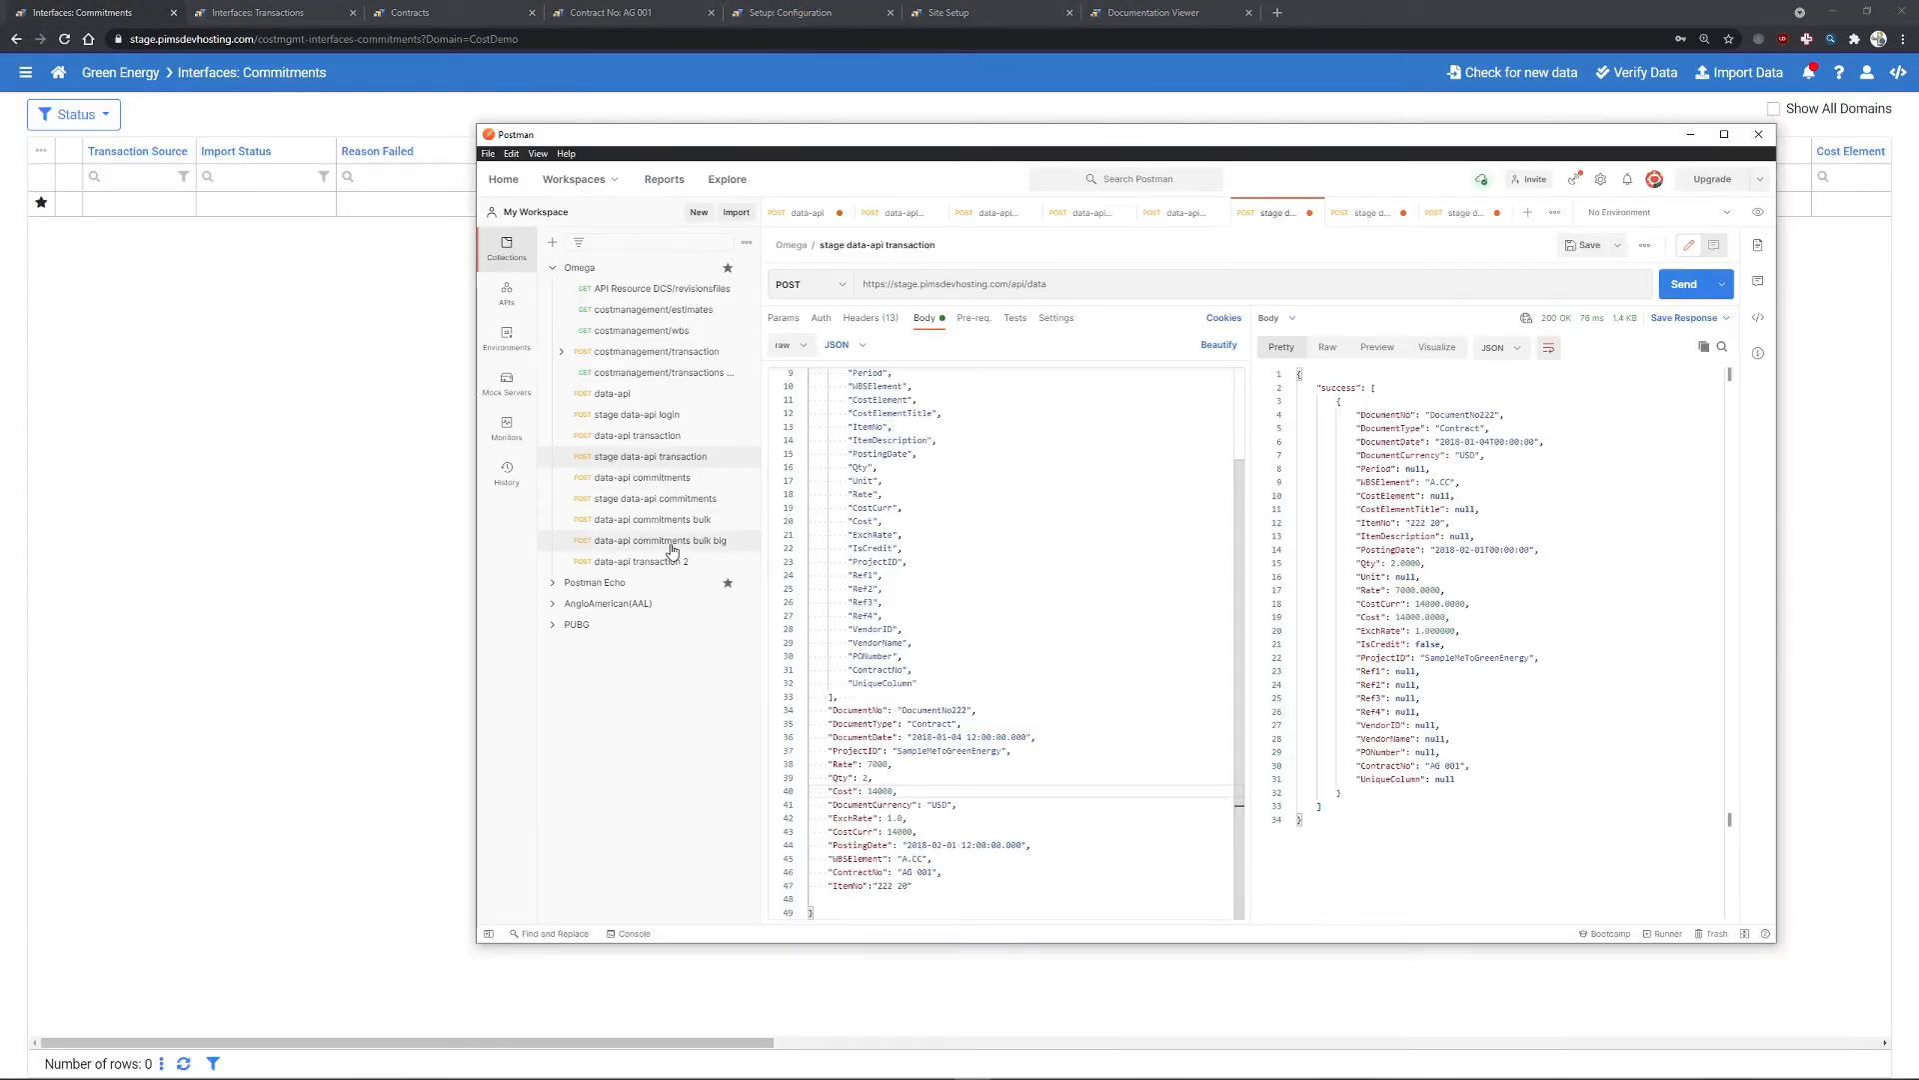
{"action": "left_click", "coordinate": [676, 500]}
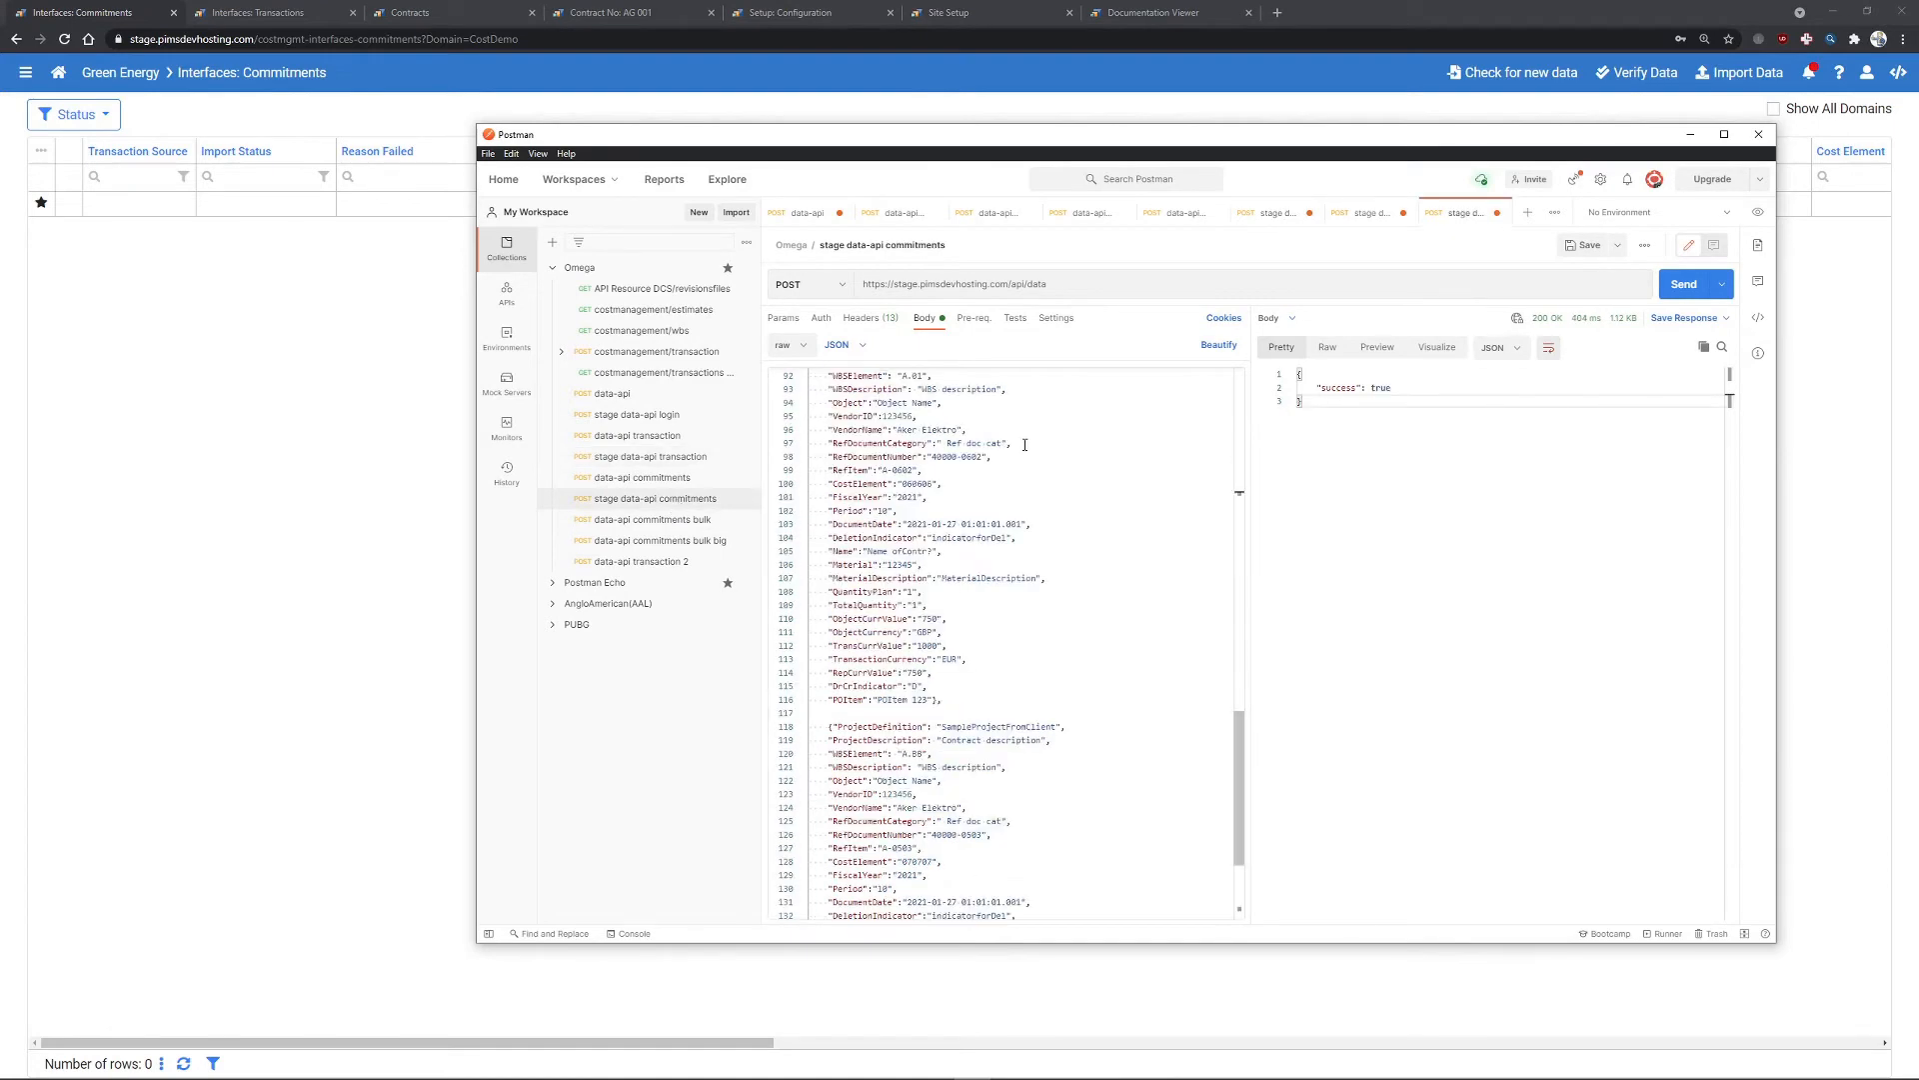
{"action": "scroll", "coordinate": [1023, 432], "scroll_direction": "up", "scroll_amount": 15}
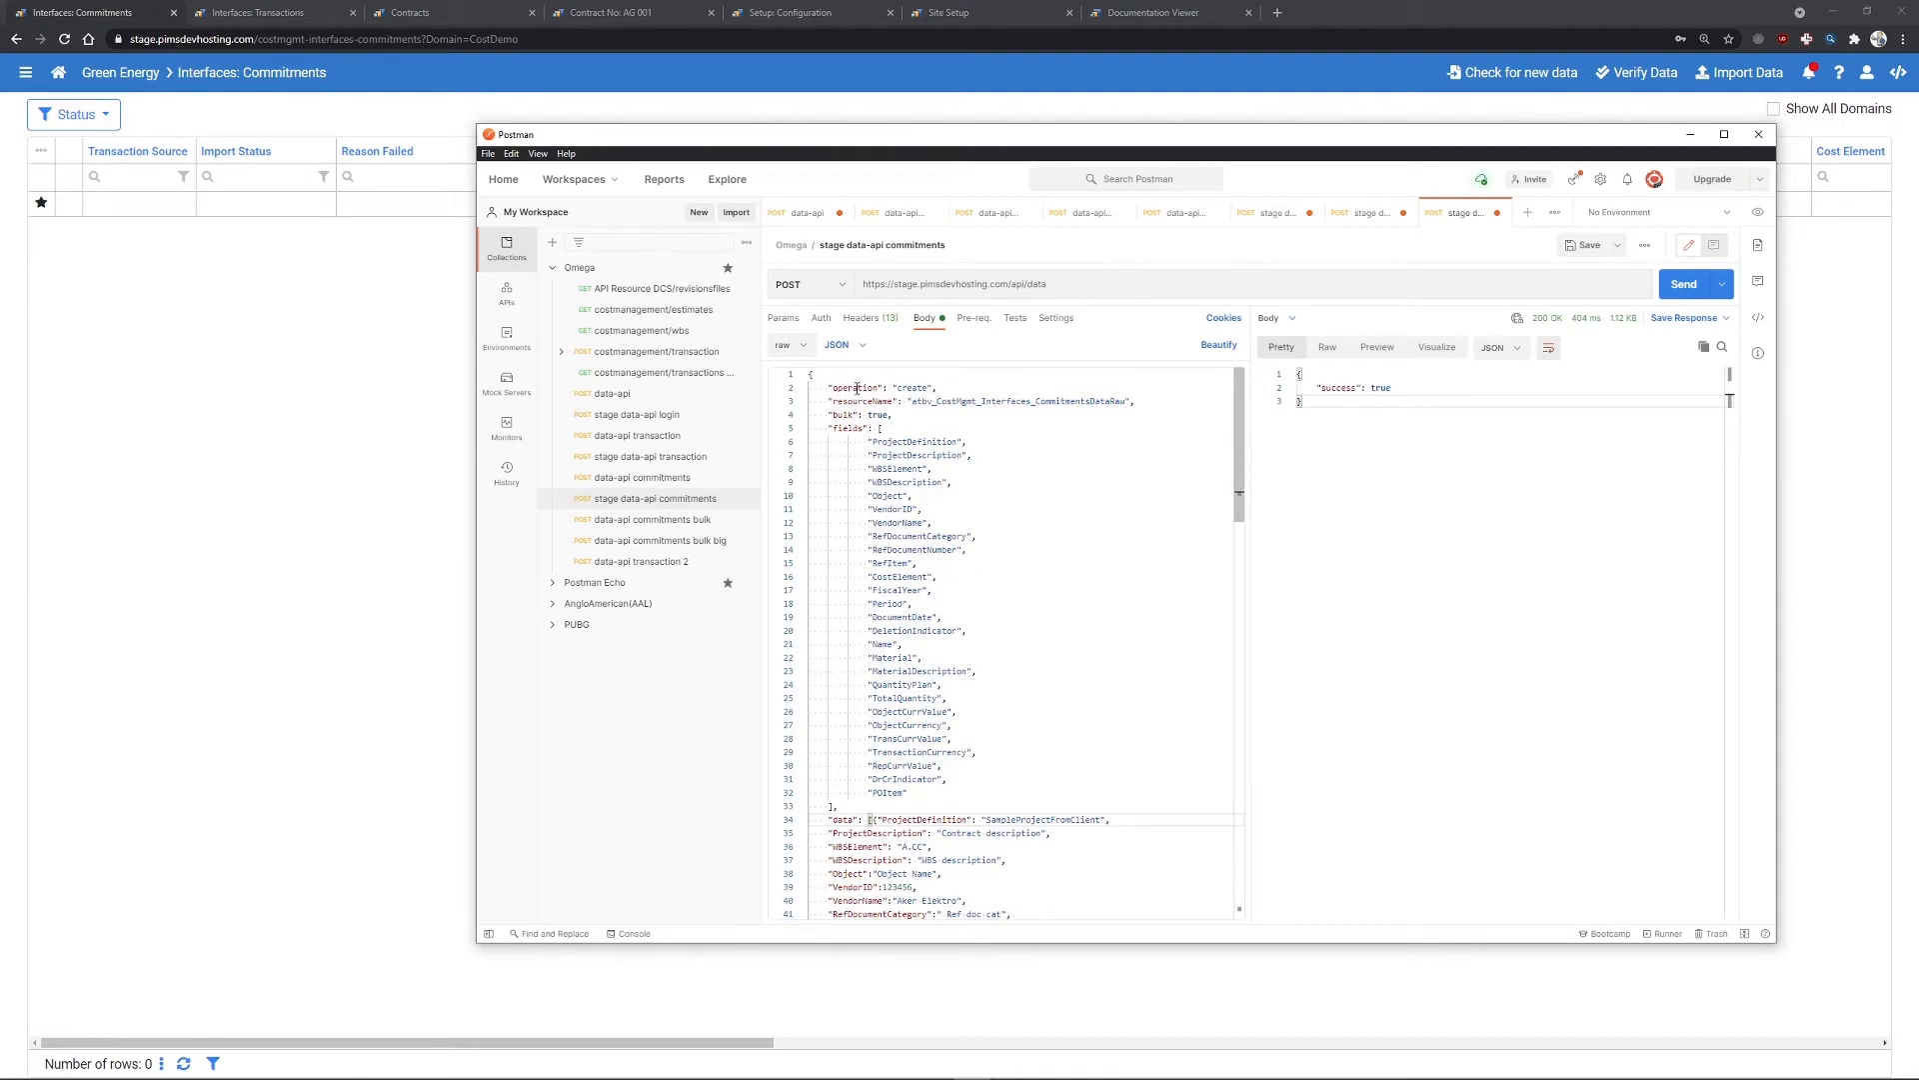
{"action": "double_click", "coordinate": [909, 401]}
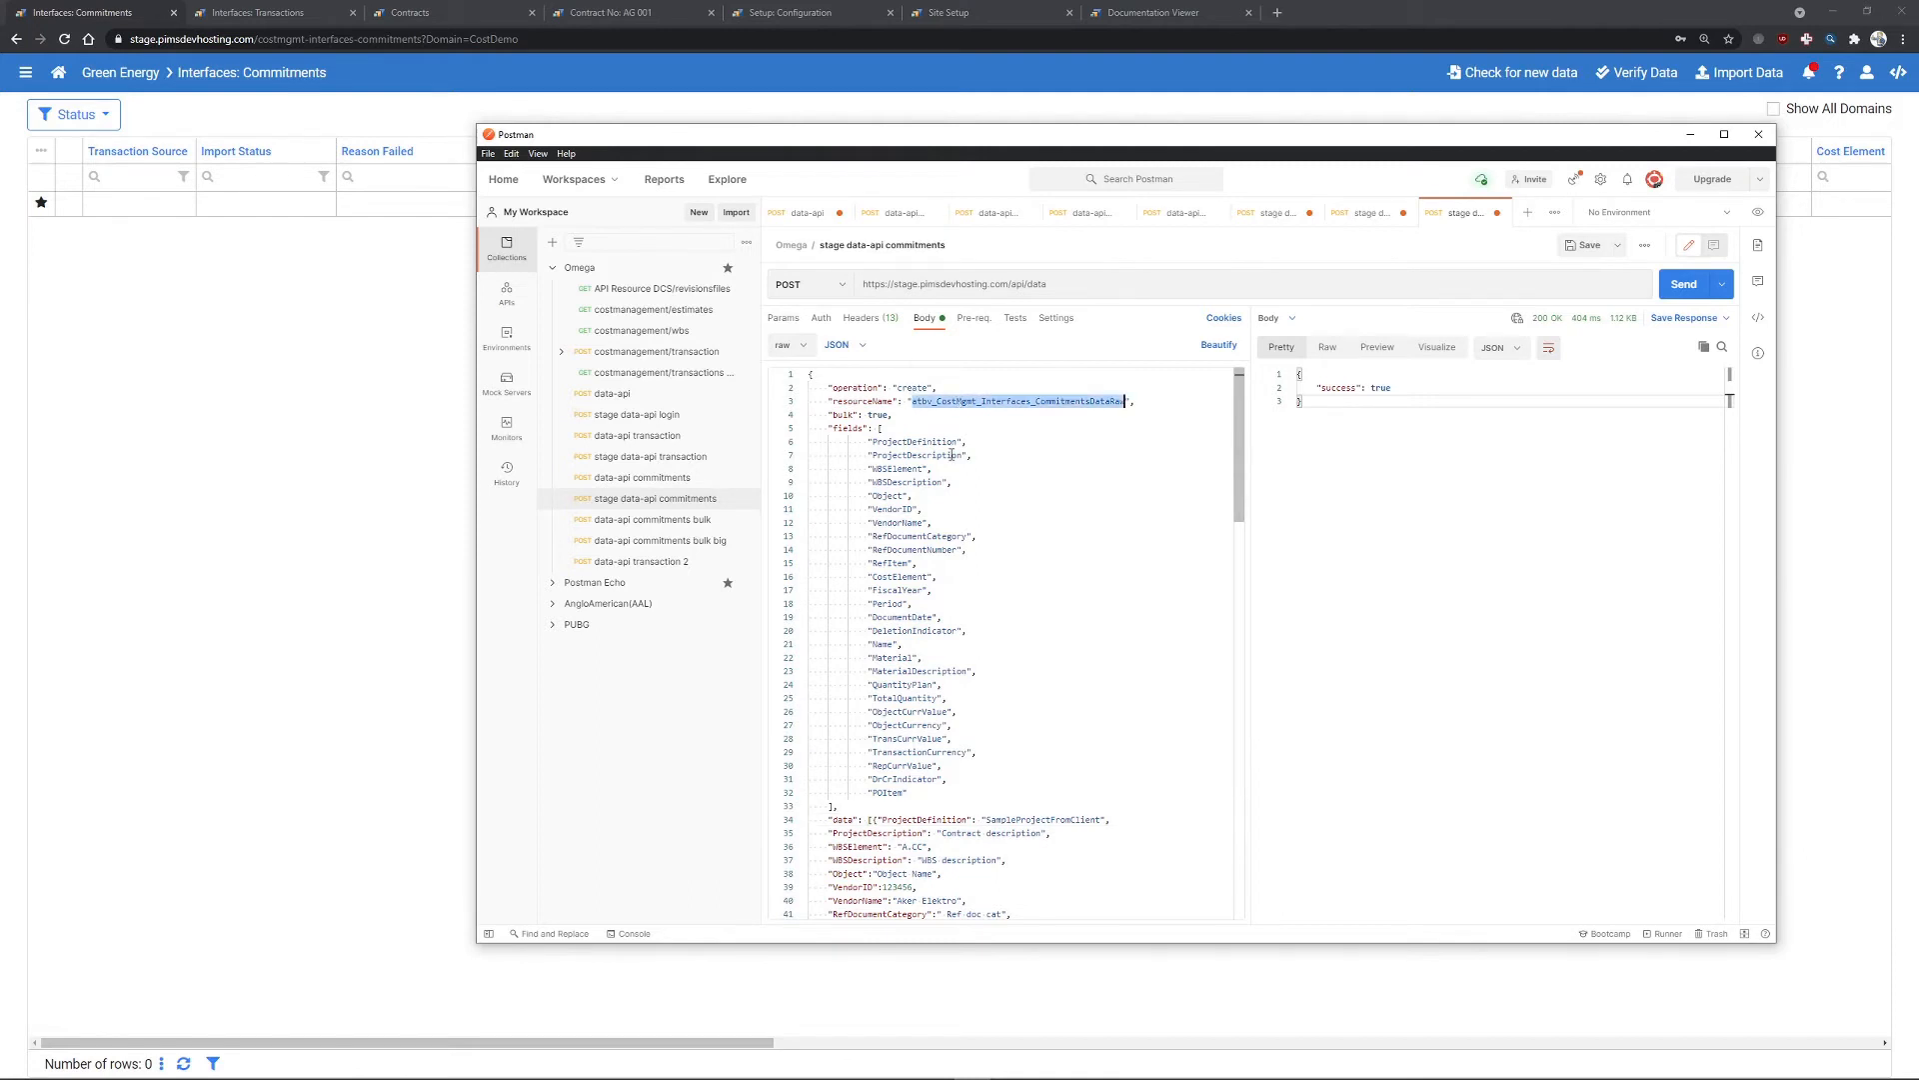
{"action": "left_click_drag", "start_coordinate": [894, 415], "coordinate": [828, 414]}
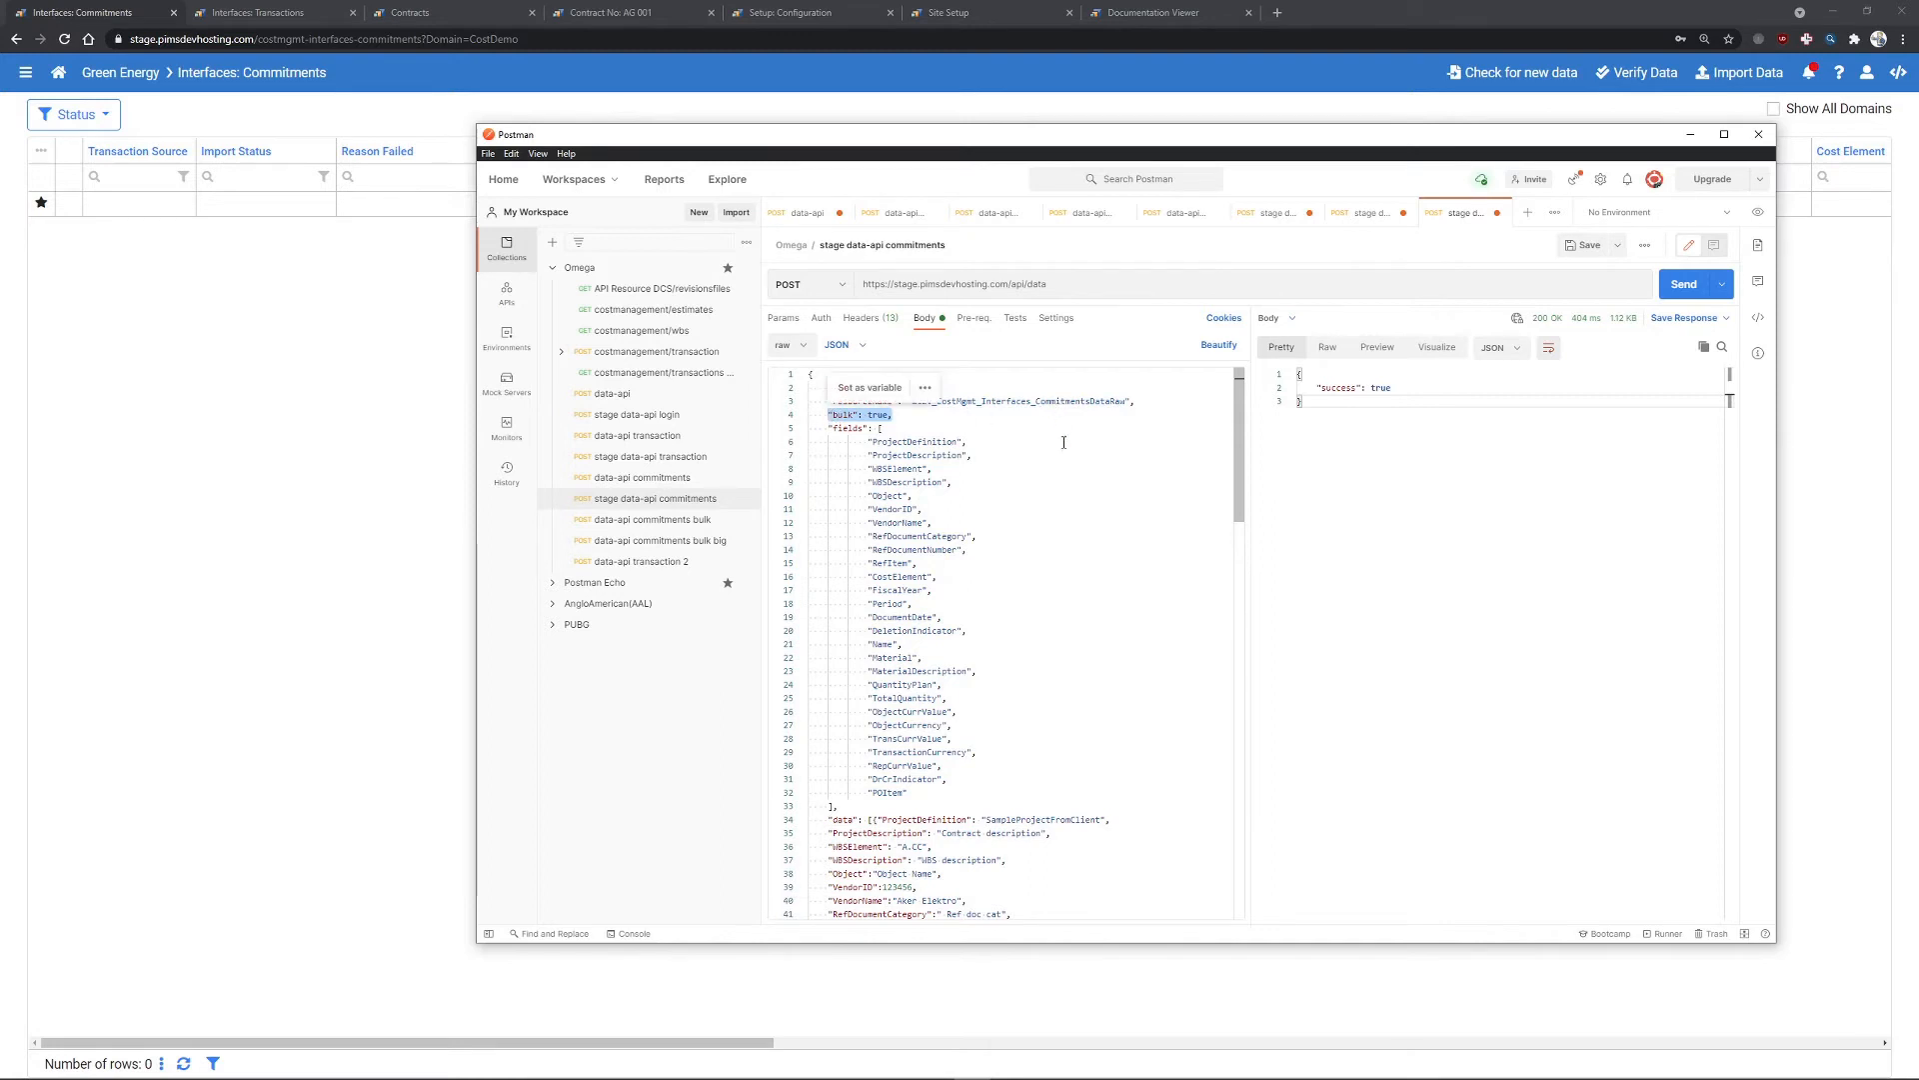
{"action": "scroll", "coordinate": [1078, 436], "scroll_direction": "down", "scroll_amount": 2}
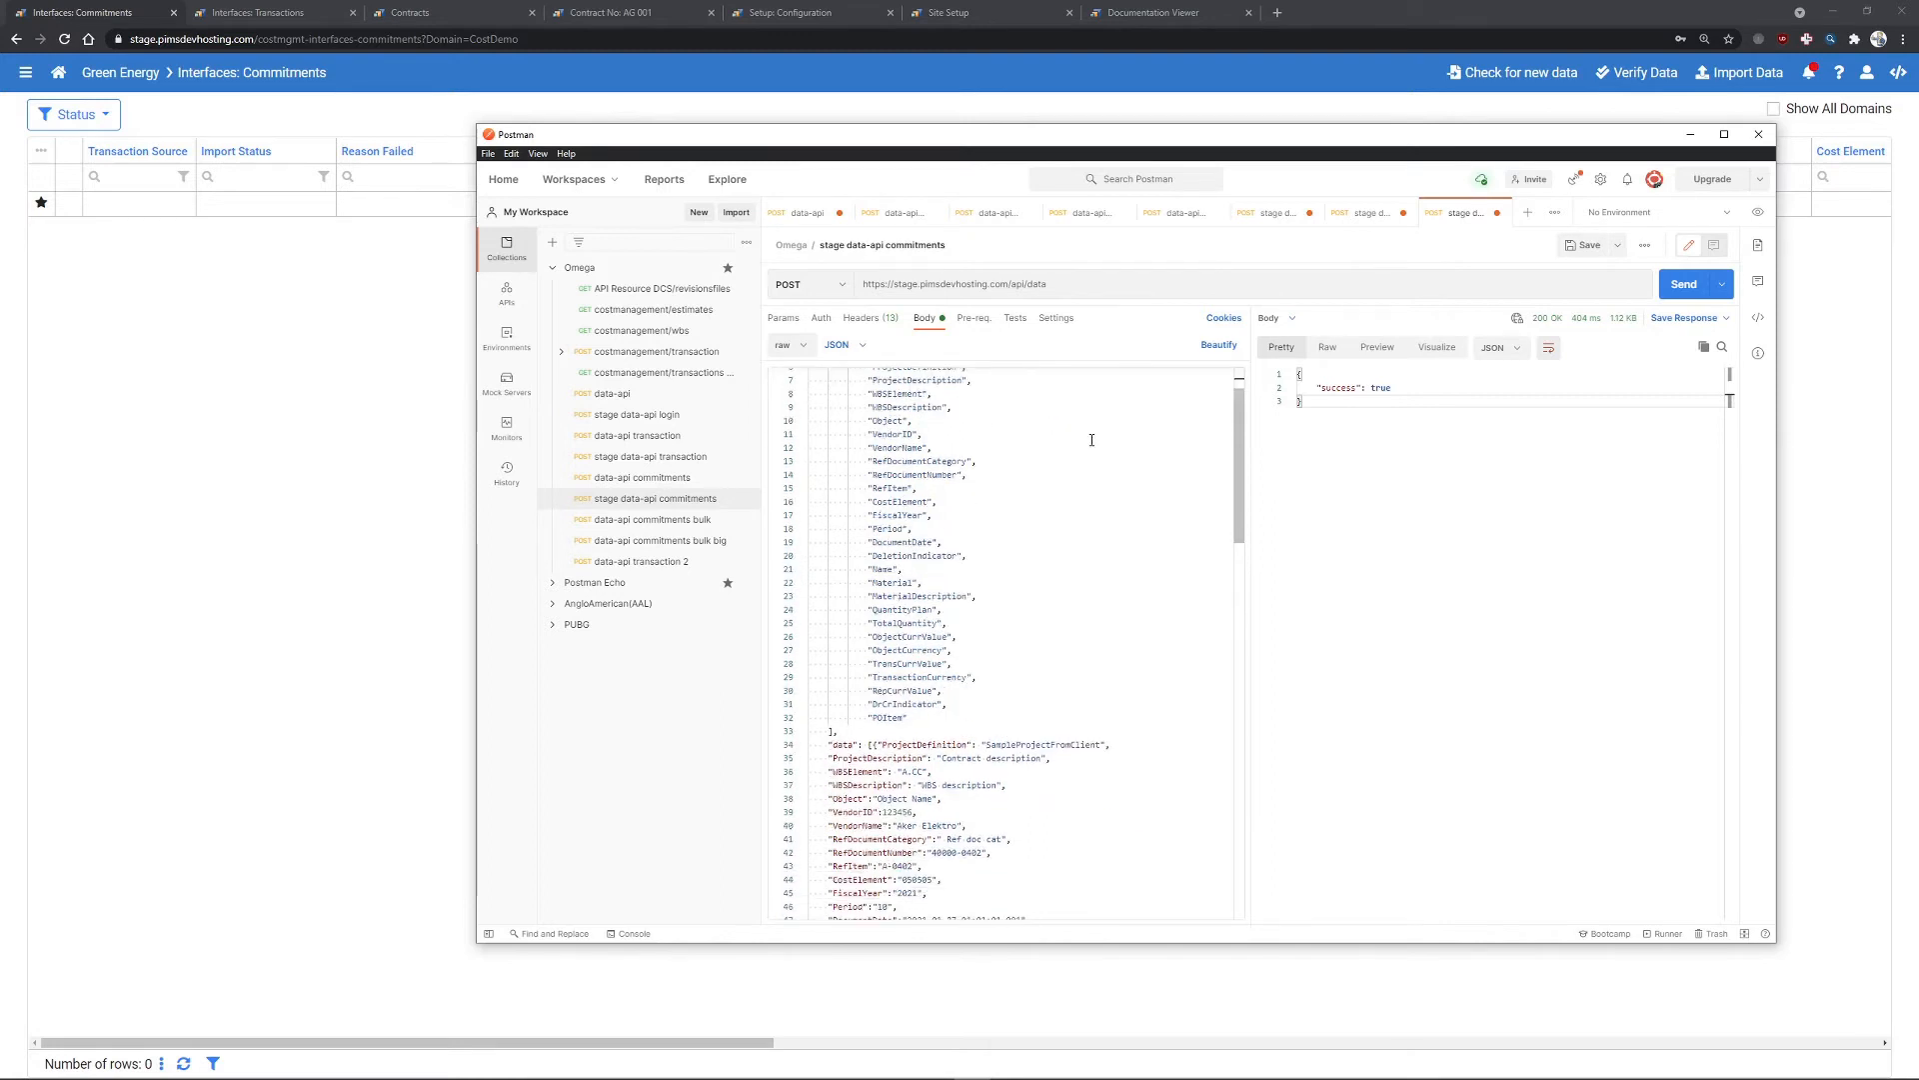
{"action": "scroll", "coordinate": [1085, 451], "scroll_direction": "up", "scroll_amount": 2}
{"action": "scroll", "coordinate": [949, 460], "scroll_direction": "down", "scroll_amount": 3}
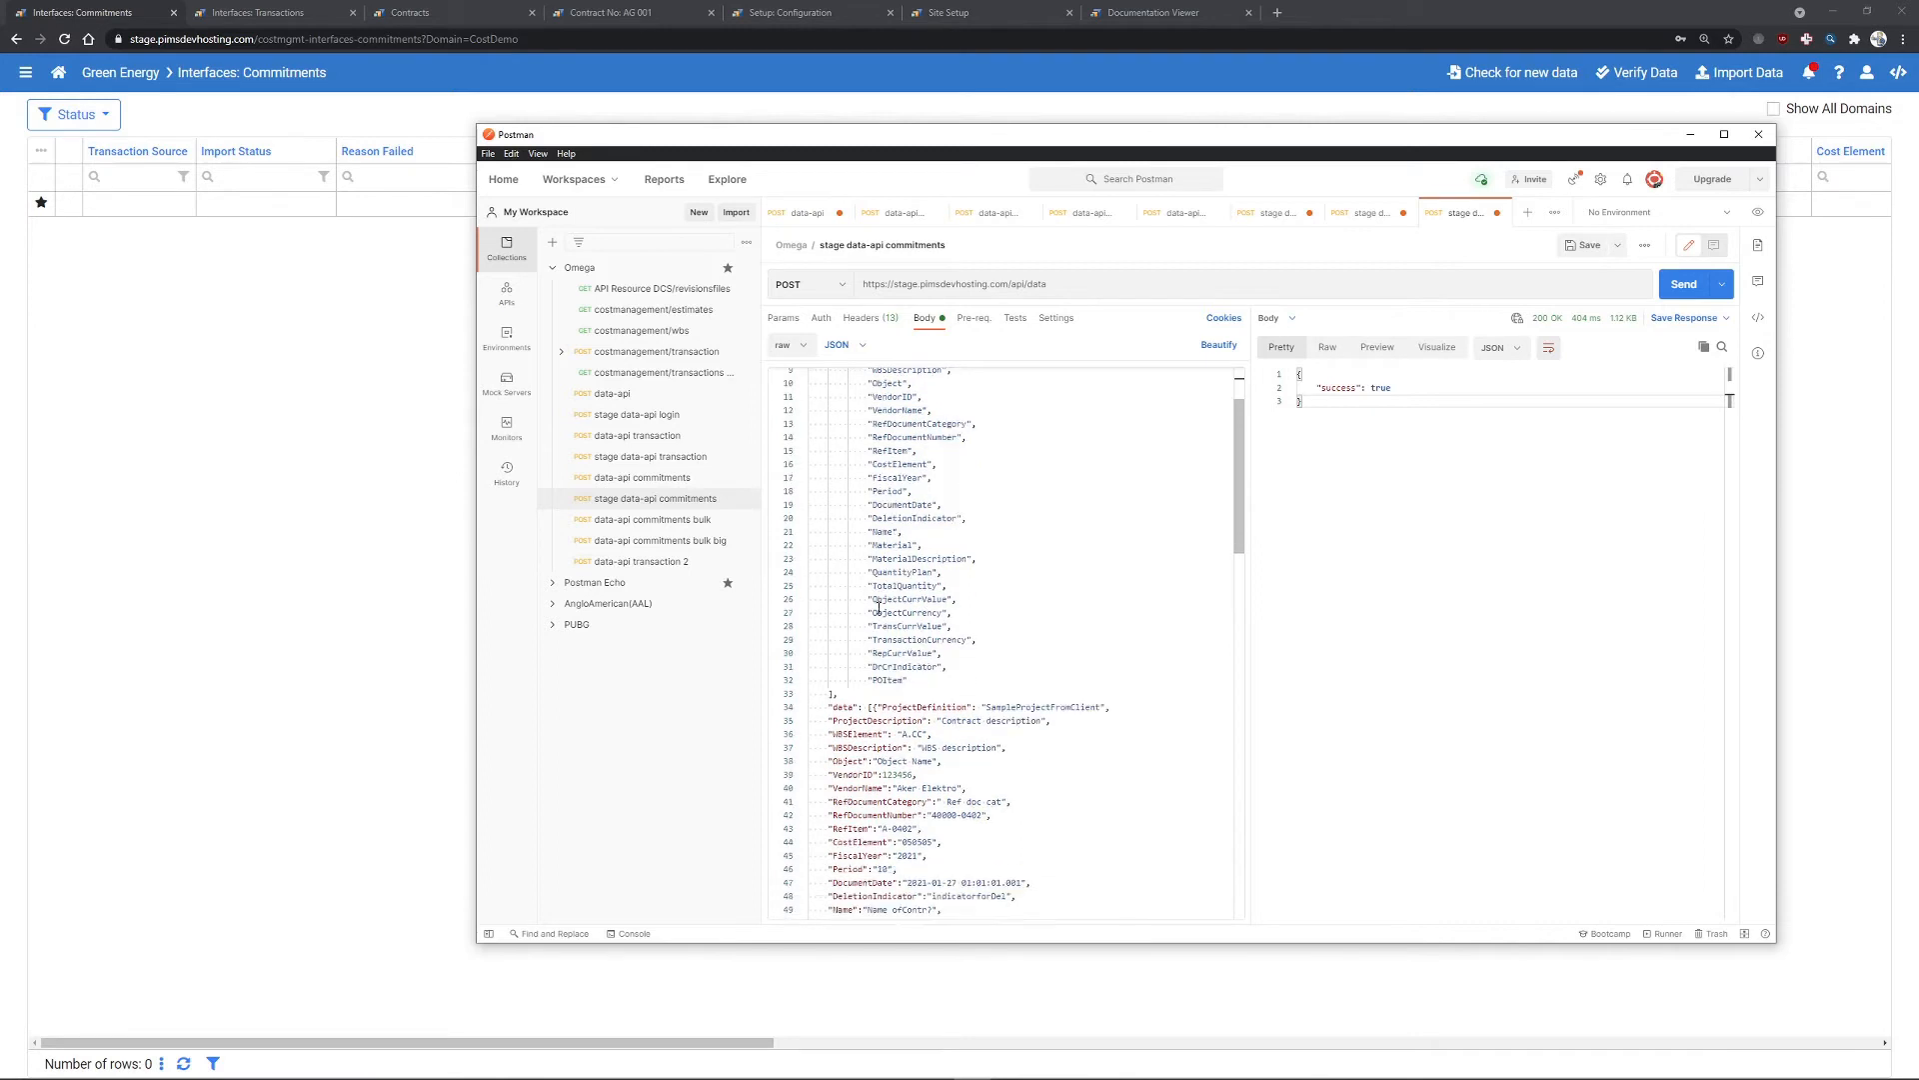
- Review the request's data records and send it, receiving success: true
{"action": "double_click", "coordinate": [846, 707]}
{"action": "scroll", "coordinate": [850, 700], "scroll_direction": "down", "scroll_amount": 2}
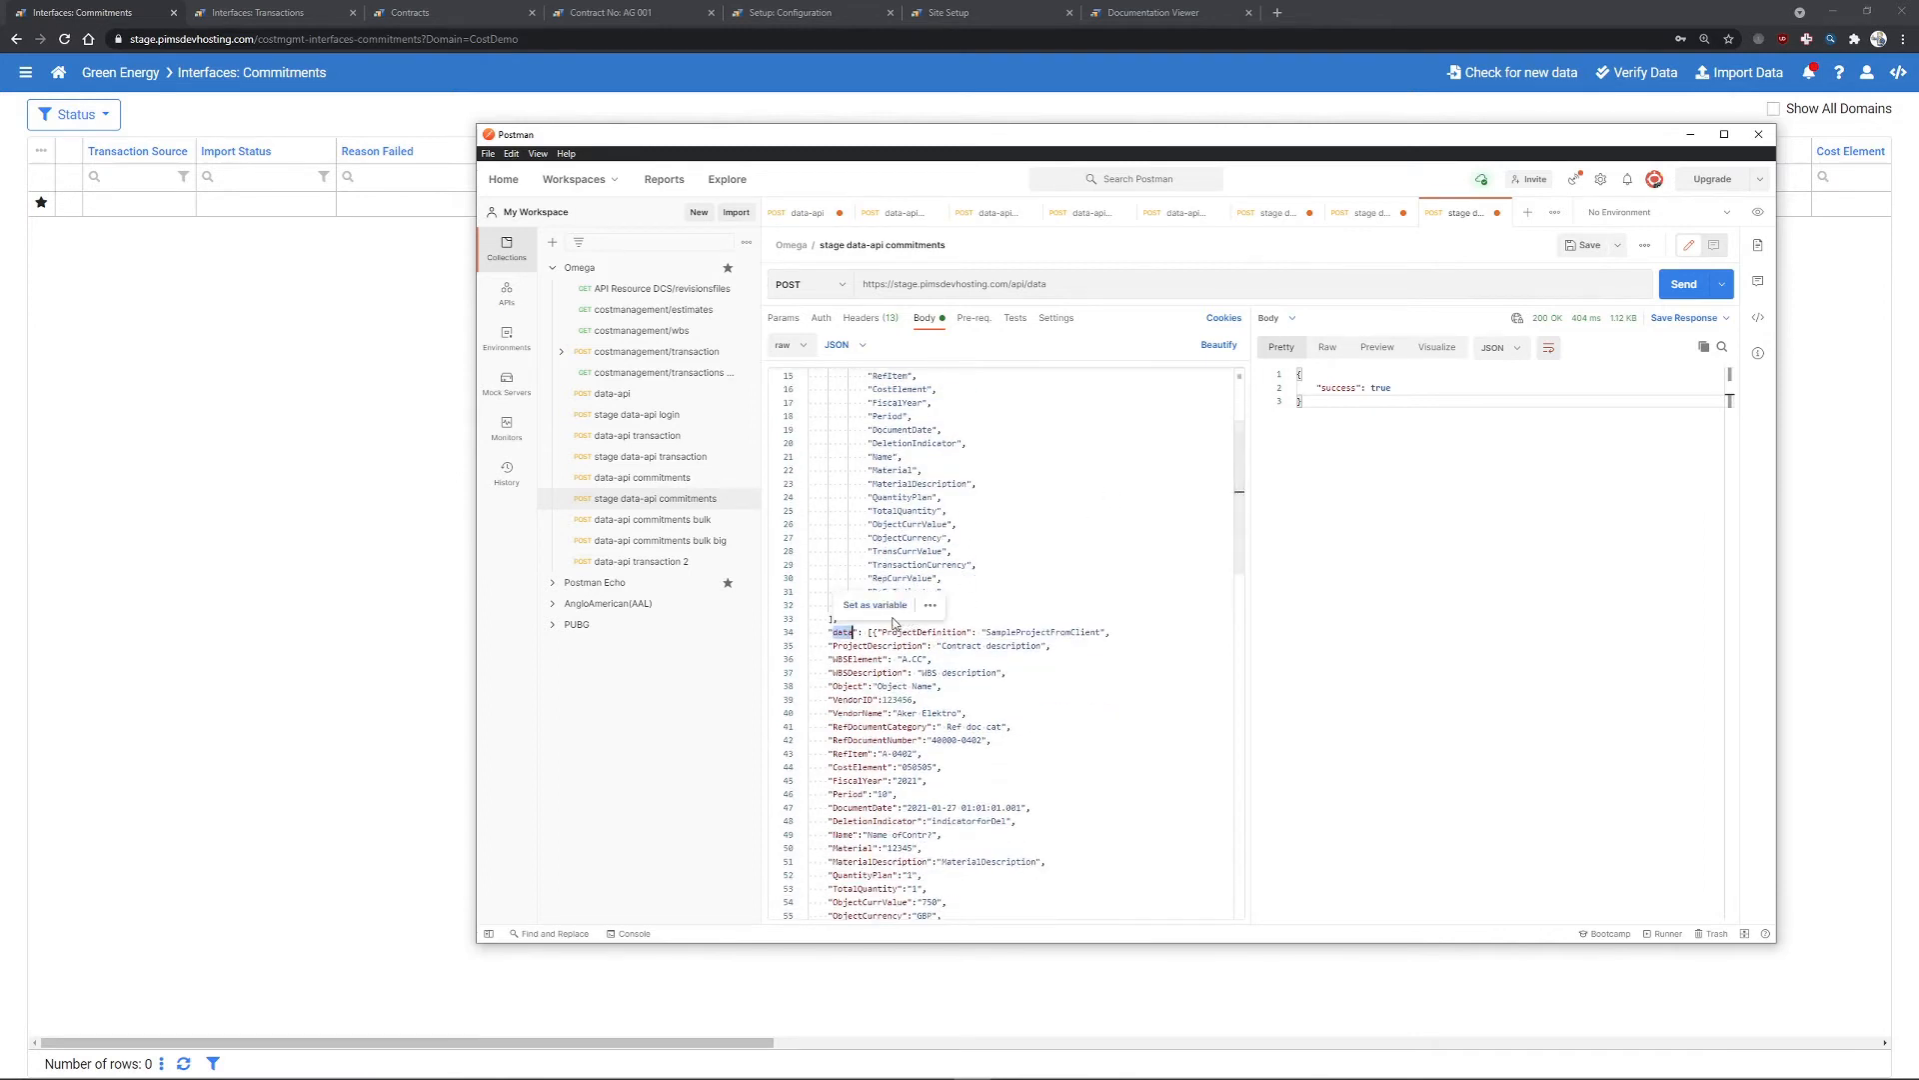
{"action": "left_click", "coordinate": [869, 636]}
{"action": "scroll", "coordinate": [1014, 484], "scroll_direction": "down", "scroll_amount": 5}
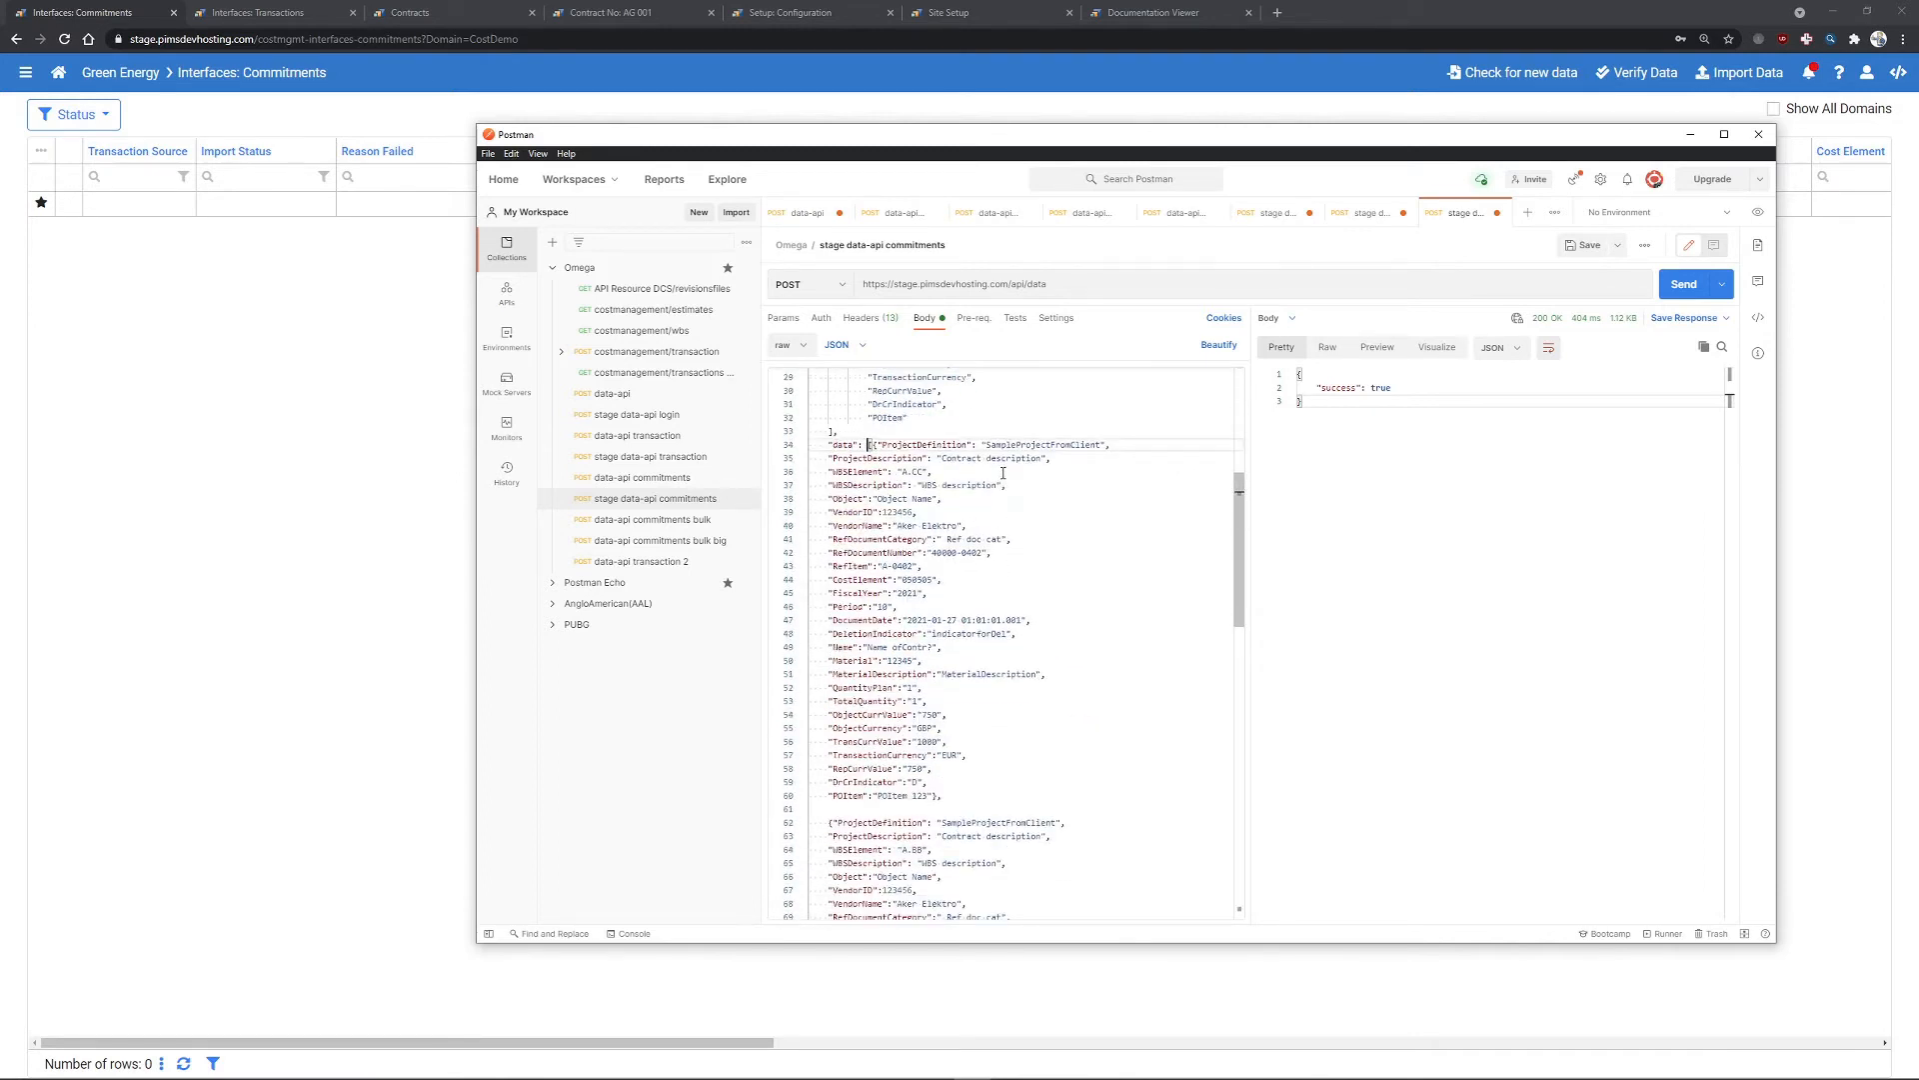
{"action": "scroll", "coordinate": [1003, 473], "scroll_direction": "down", "scroll_amount": 1}
{"action": "left_click", "coordinate": [871, 409]}
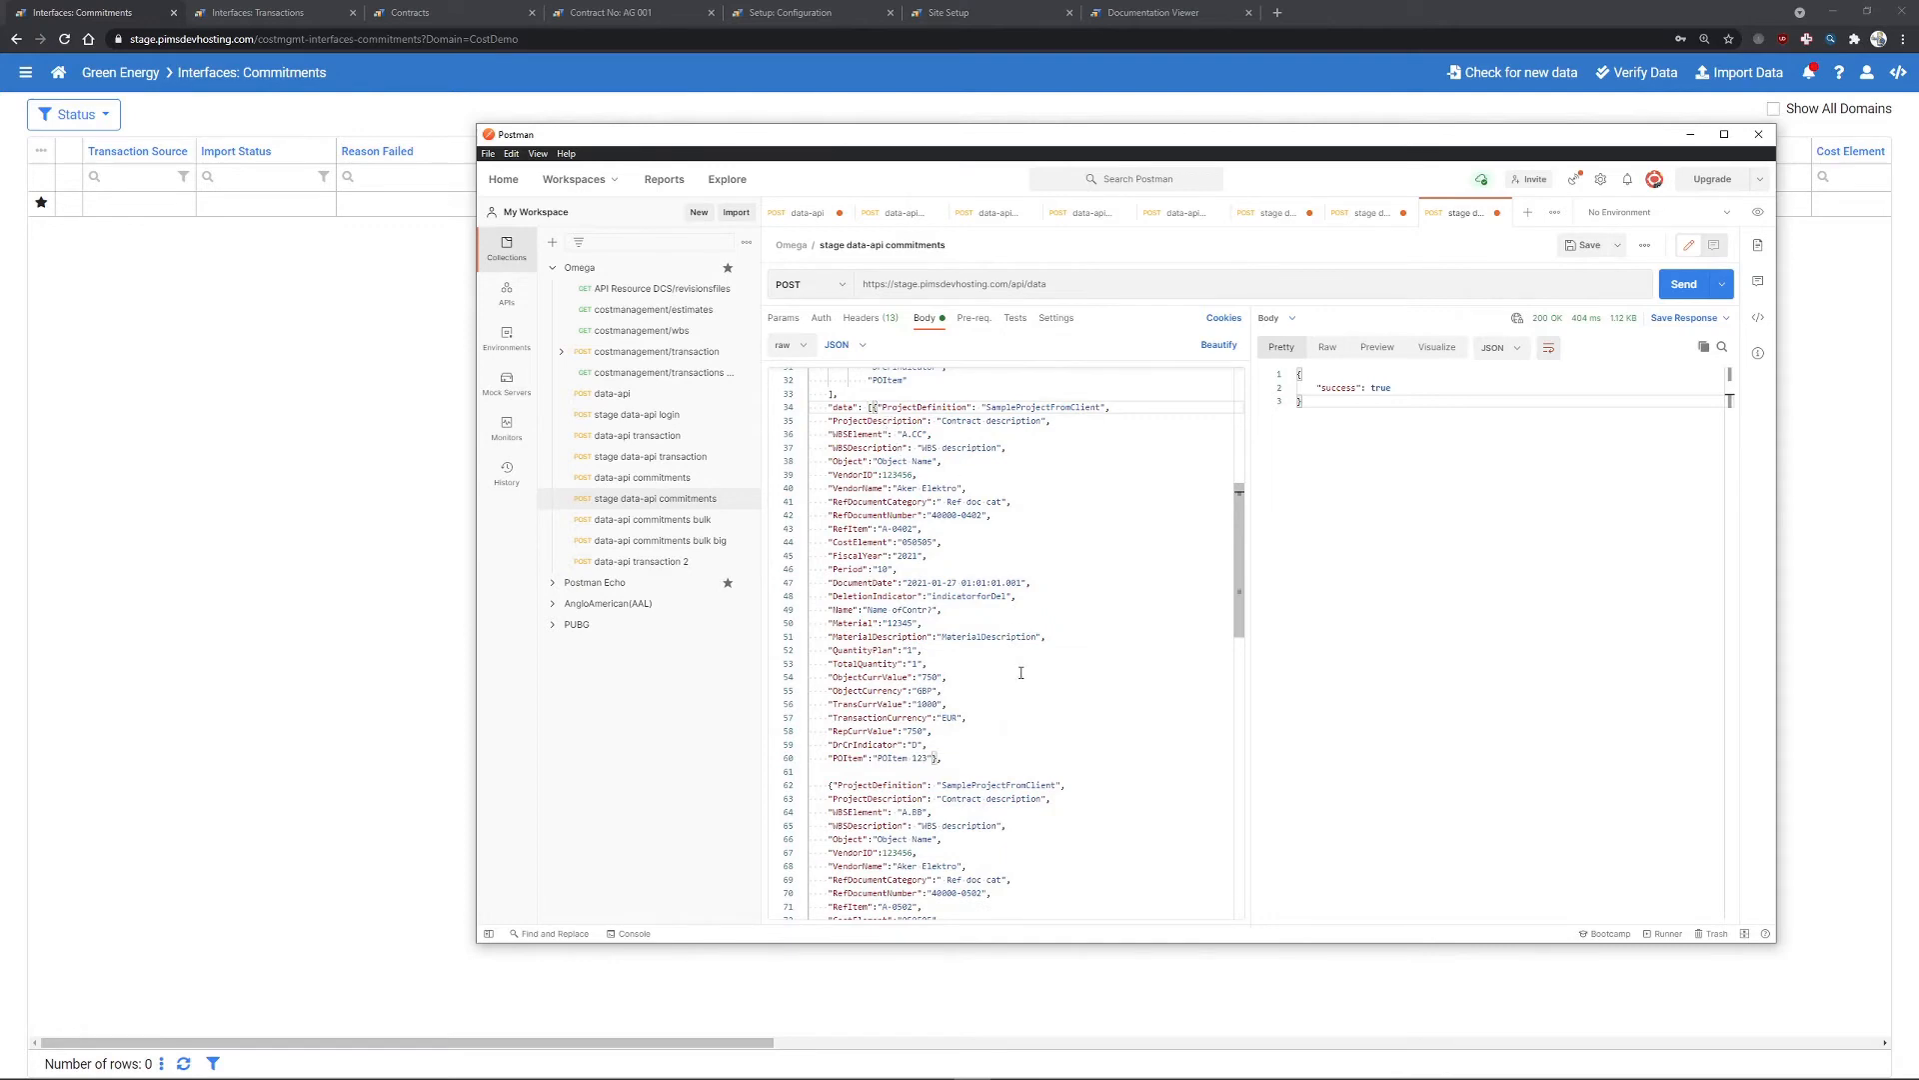
{"action": "scroll", "coordinate": [1017, 659], "scroll_direction": "down", "scroll_amount": 5}
{"action": "scroll", "coordinate": [1032, 614], "scroll_direction": "up", "scroll_amount": 10}
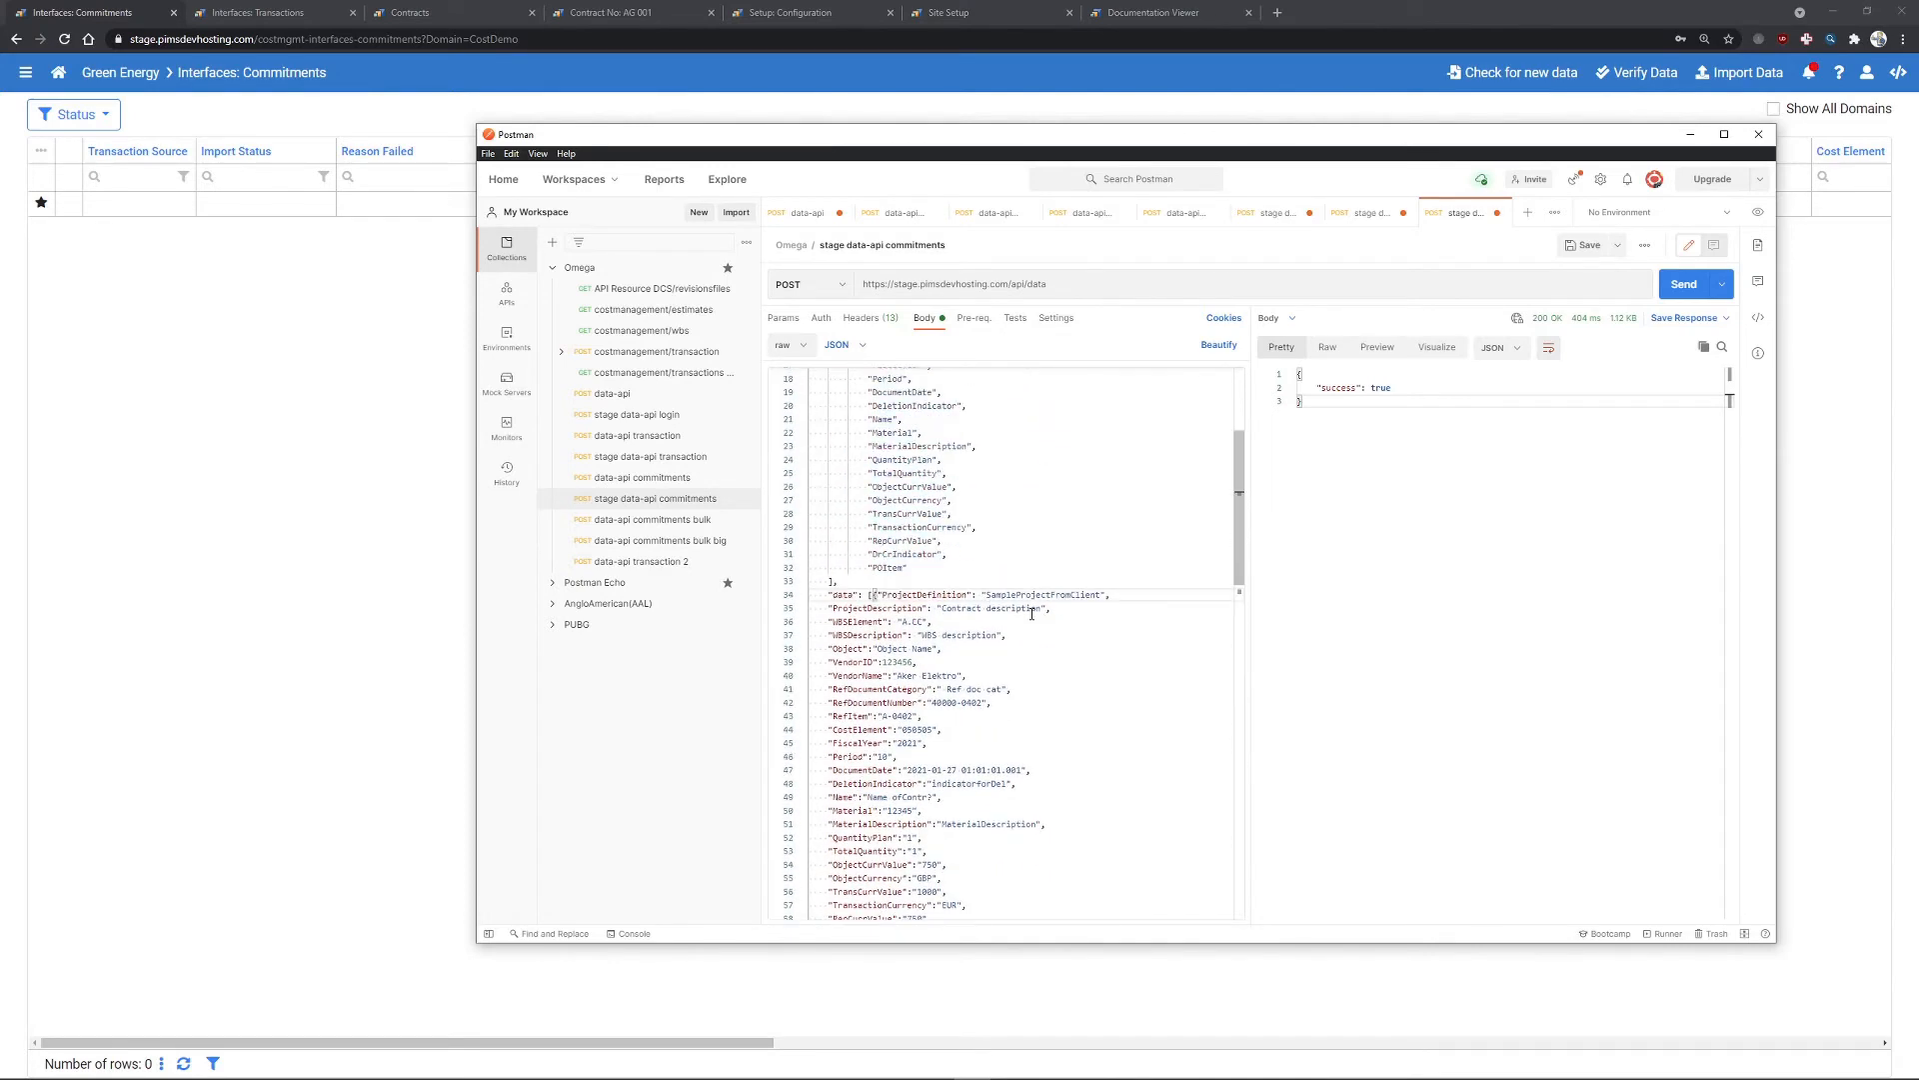
{"action": "left_click", "coordinate": [1684, 284]}
{"action": "key", "text": "alt+Tab"}
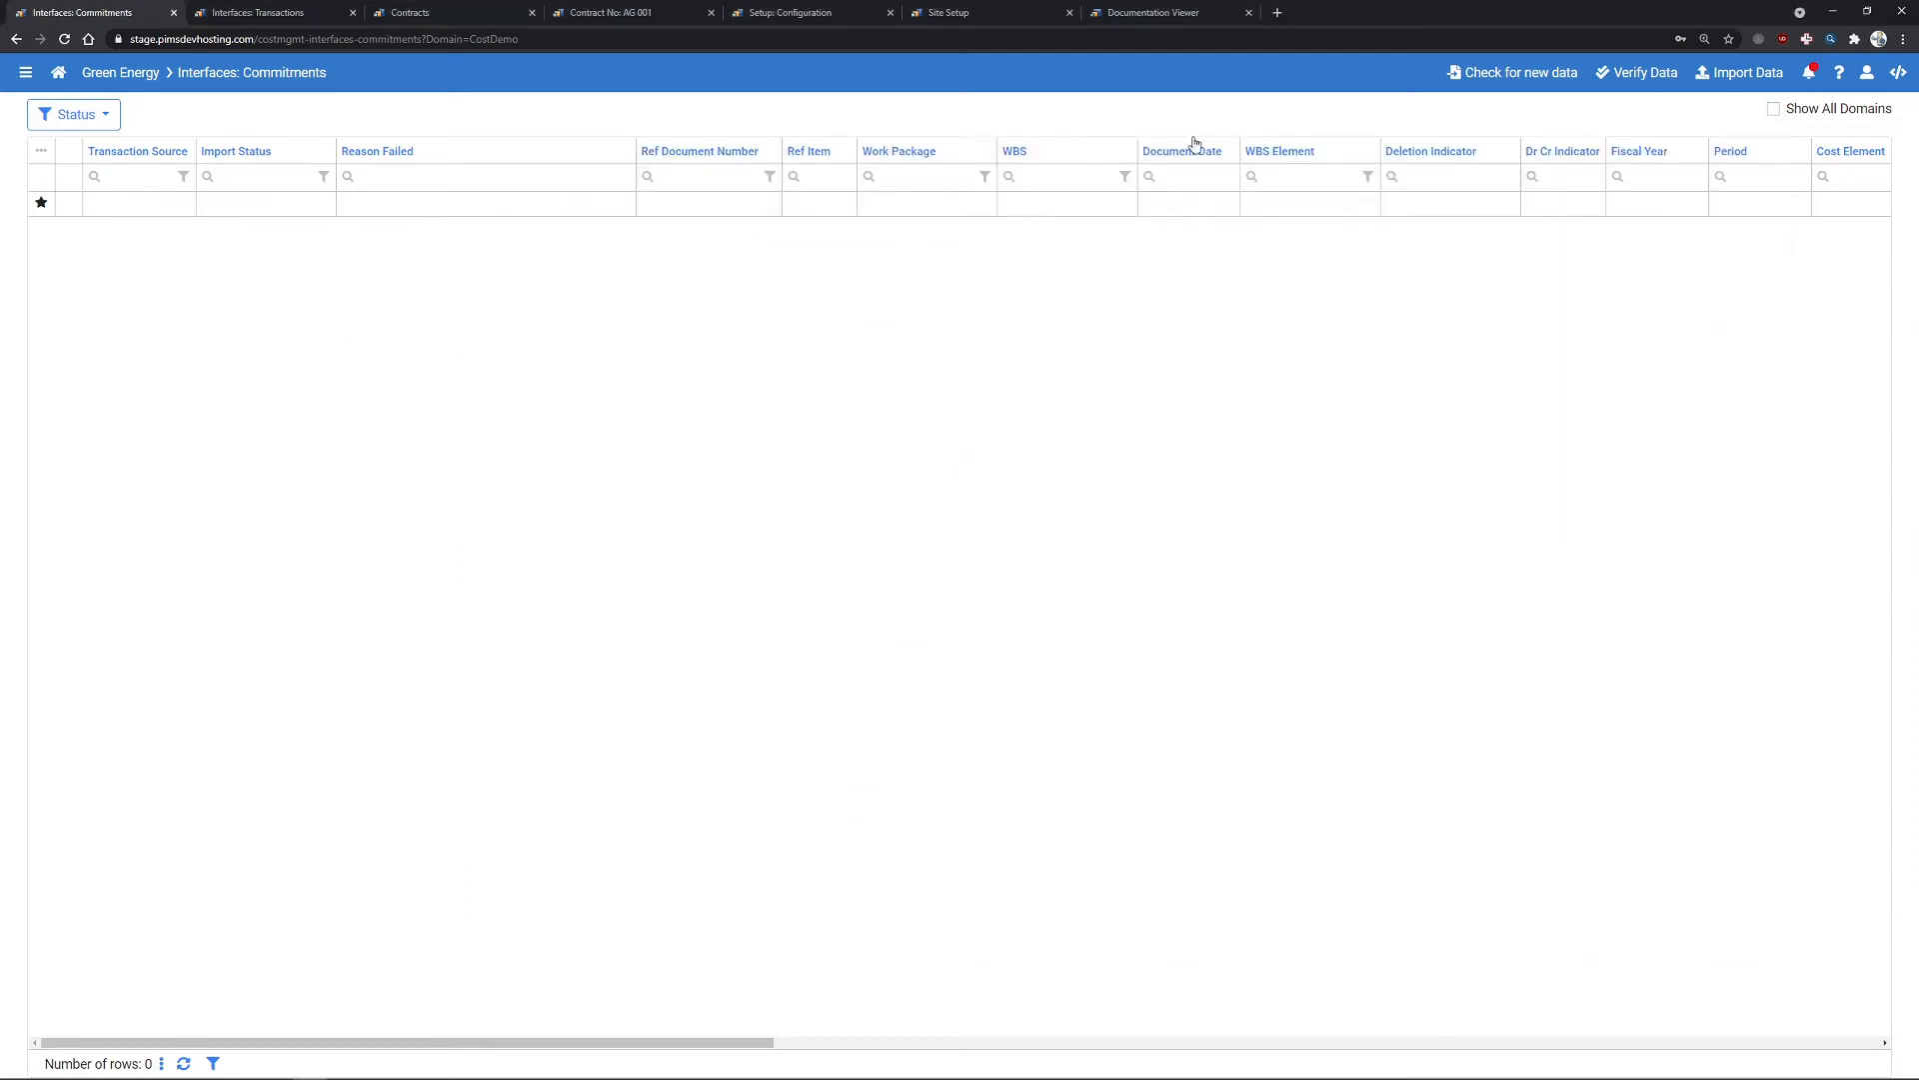
- Refresh to show commitments 40000-0402 to 40000-0503, then check Project ID and Work Packages Mapping
{"action": "key", "text": "F5"}
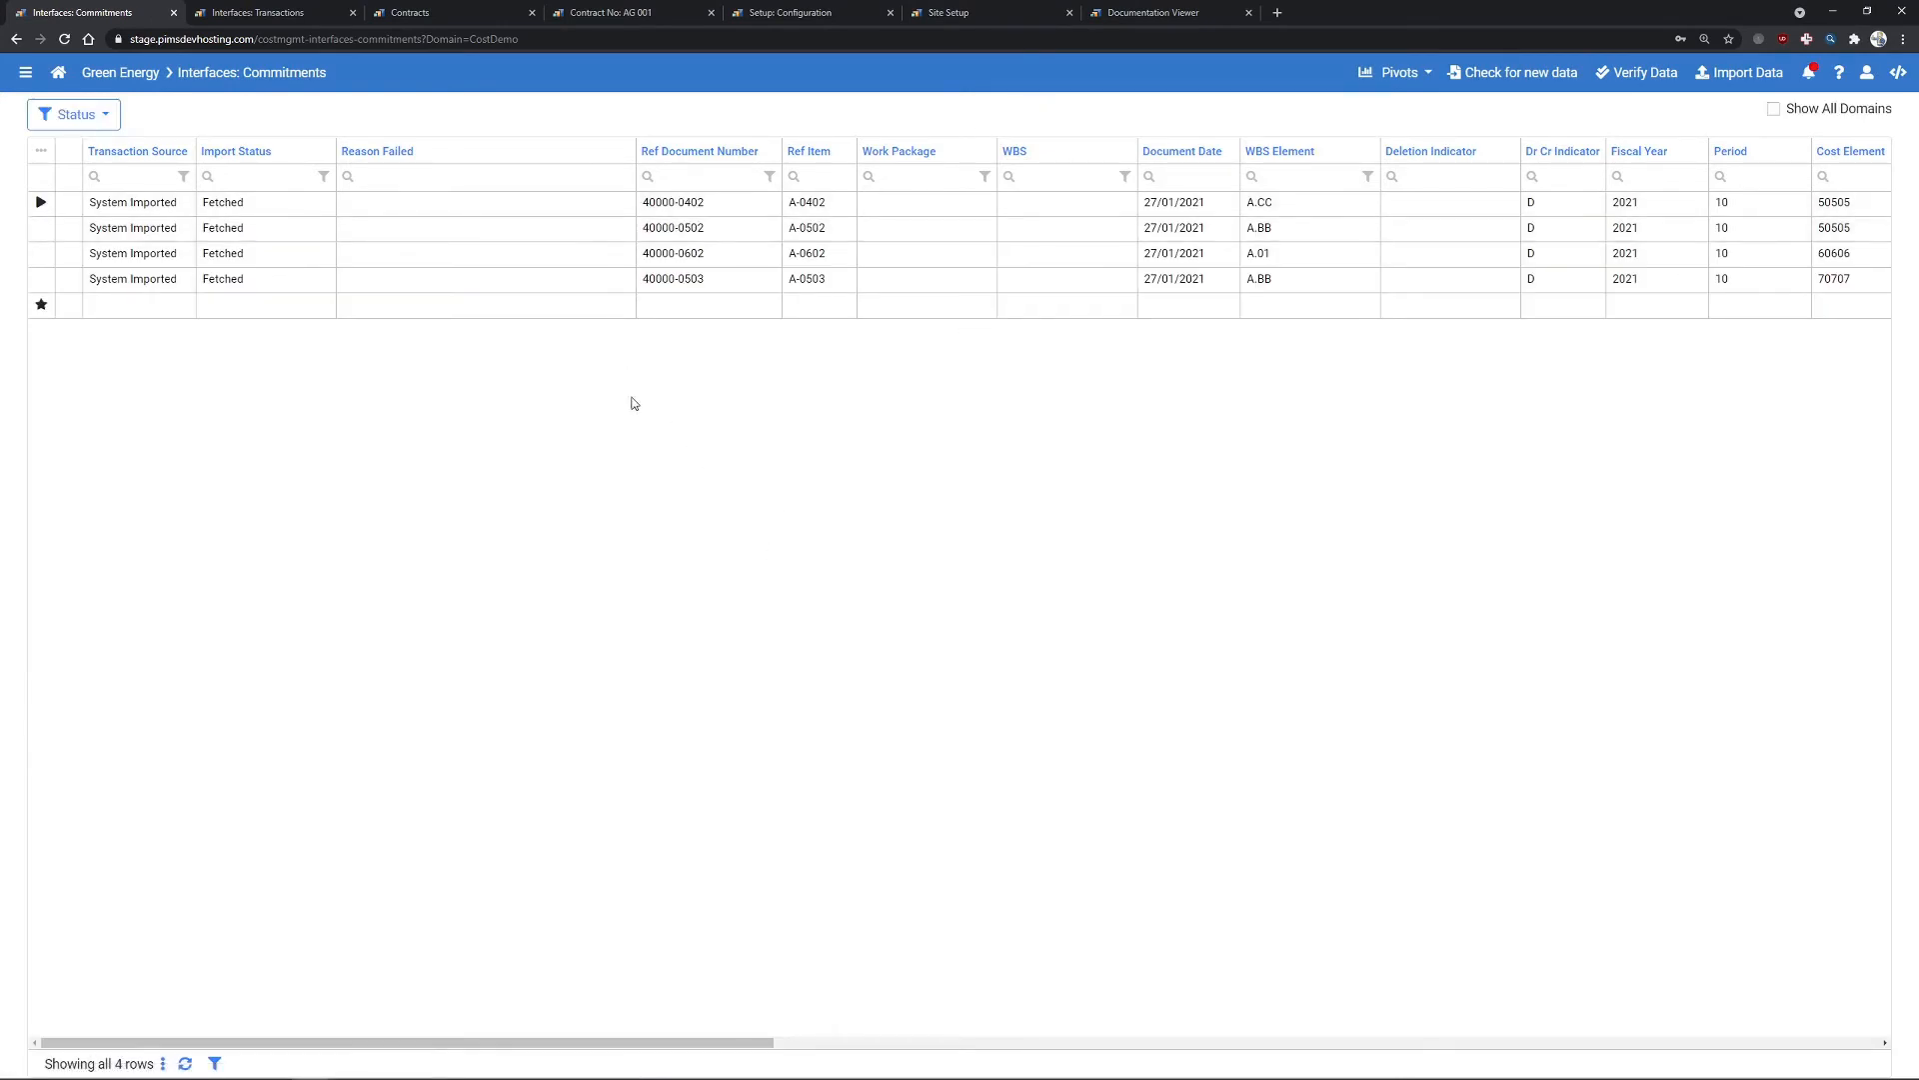
{"action": "mouse_move", "coordinate": [664, 1041]}
{"action": "left_mouse_down"}
{"action": "mouse_move", "coordinate": [768, 1045]}
{"action": "mouse_move", "coordinate": [674, 1043]}
{"action": "left_mouse_up"}
{"action": "left_click", "coordinate": [785, 13]}
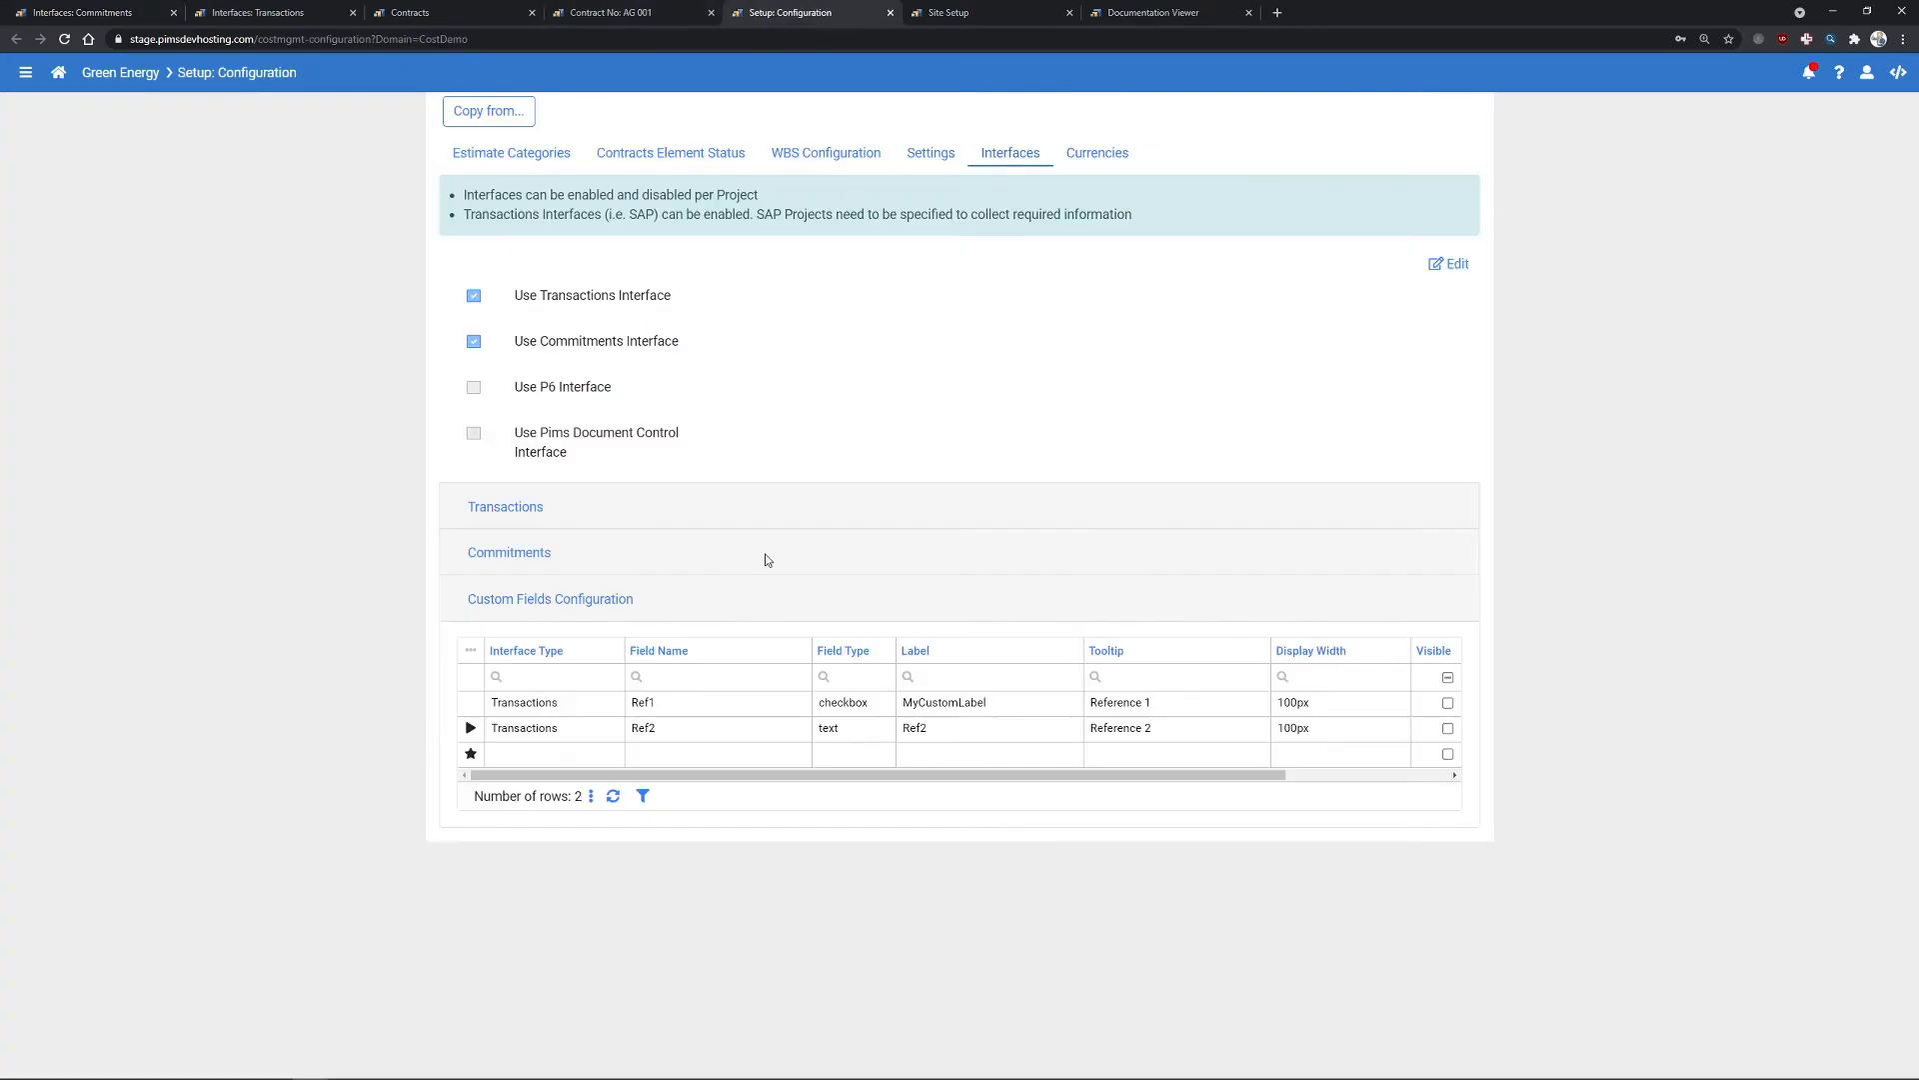
{"action": "left_click", "coordinate": [668, 552]}
{"action": "scroll", "coordinate": [694, 514], "scroll_direction": "down", "scroll_amount": 1}
{"action": "left_click_drag", "start_coordinate": [616, 716], "coordinate": [748, 716]}
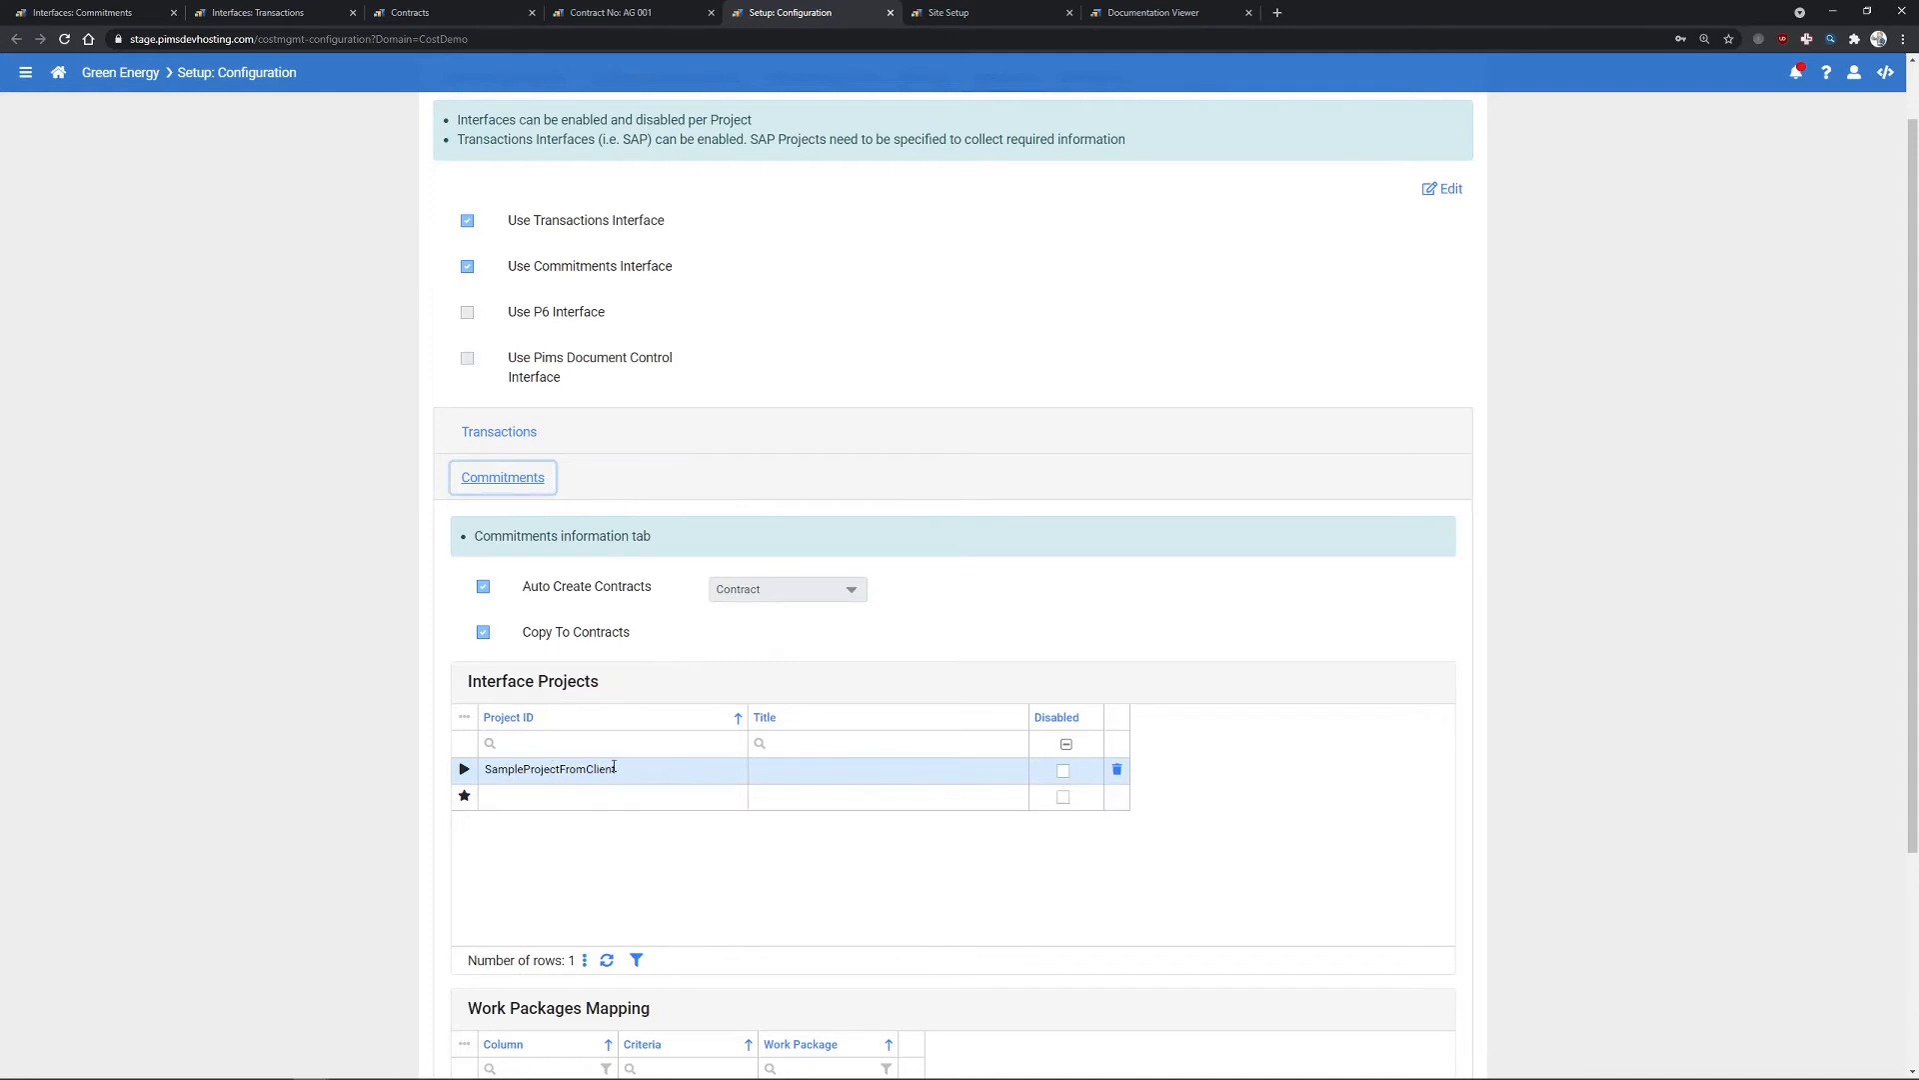
{"action": "scroll", "coordinate": [608, 771], "scroll_direction": "down", "scroll_amount": 3}
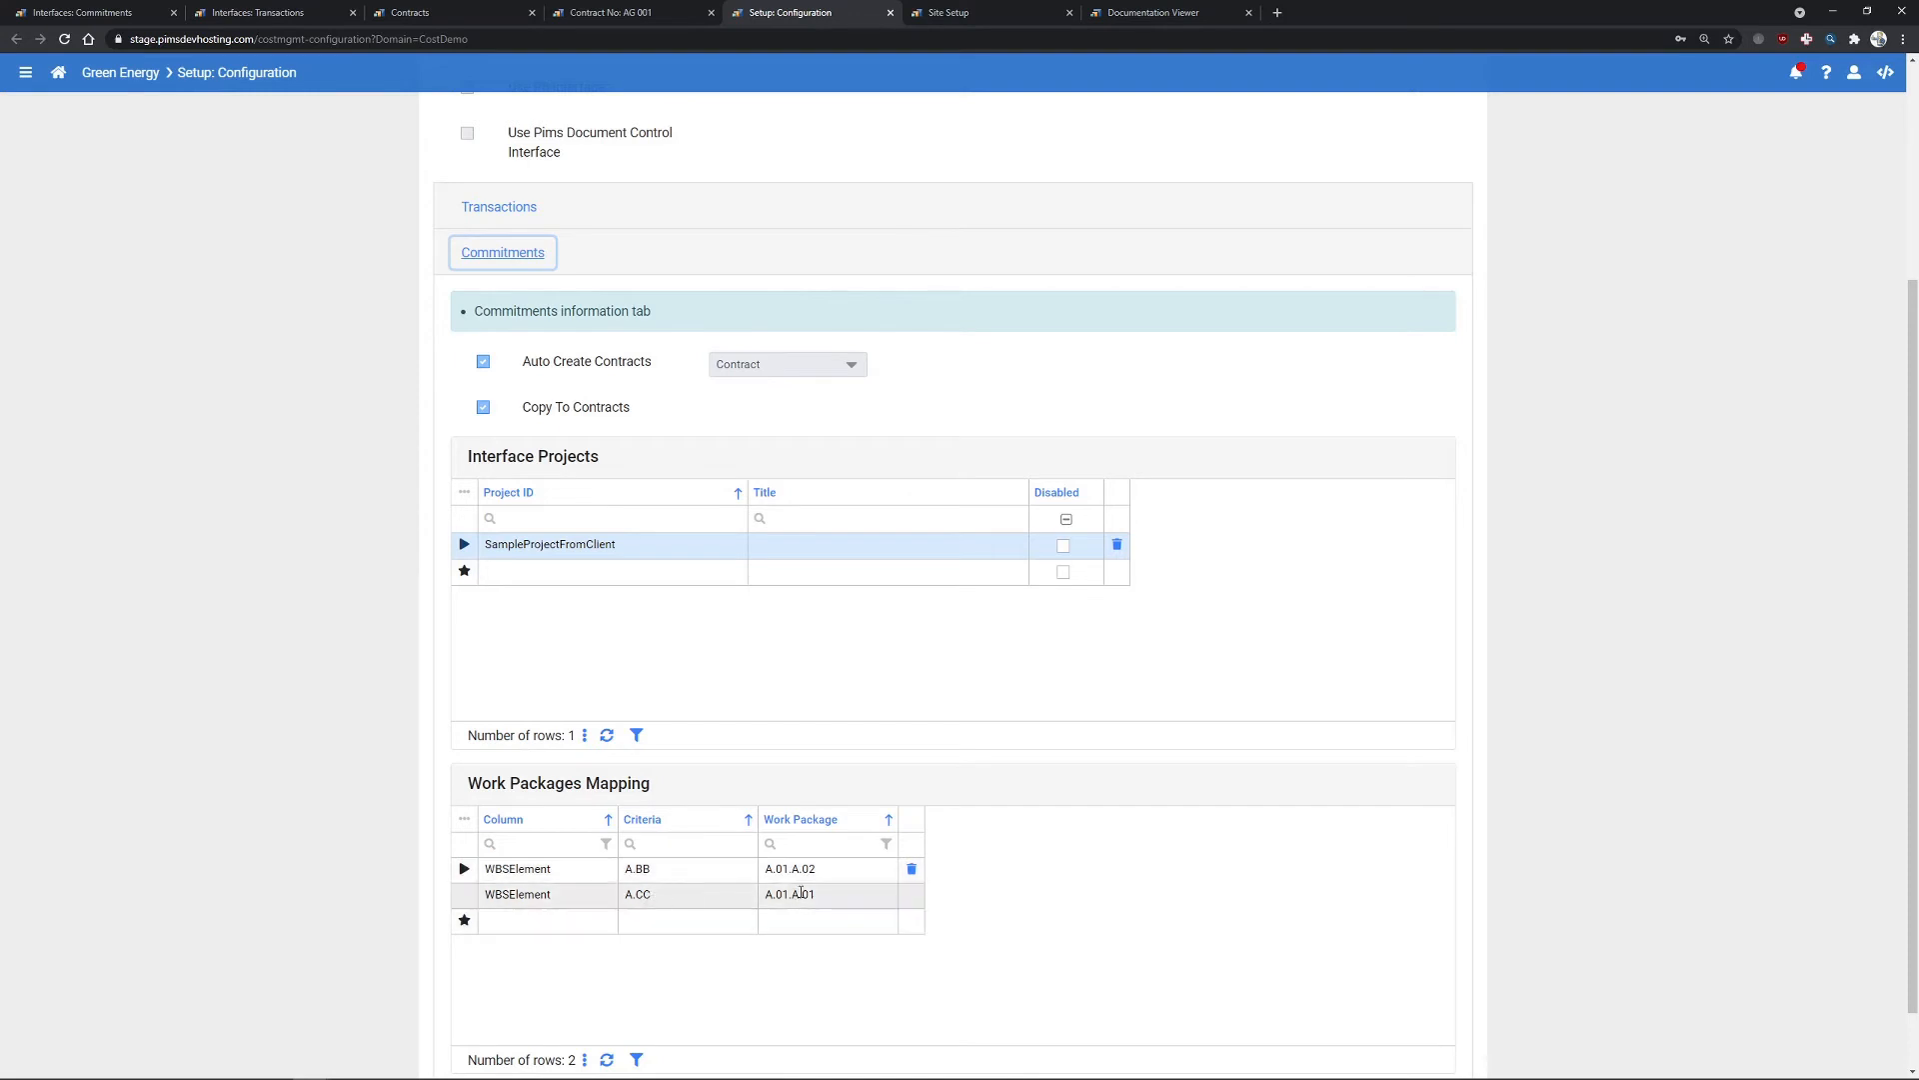
- Verify the commitments: three pass, while 40000-0602 fails for a missing work package
{"action": "left_click", "coordinate": [150, 12]}
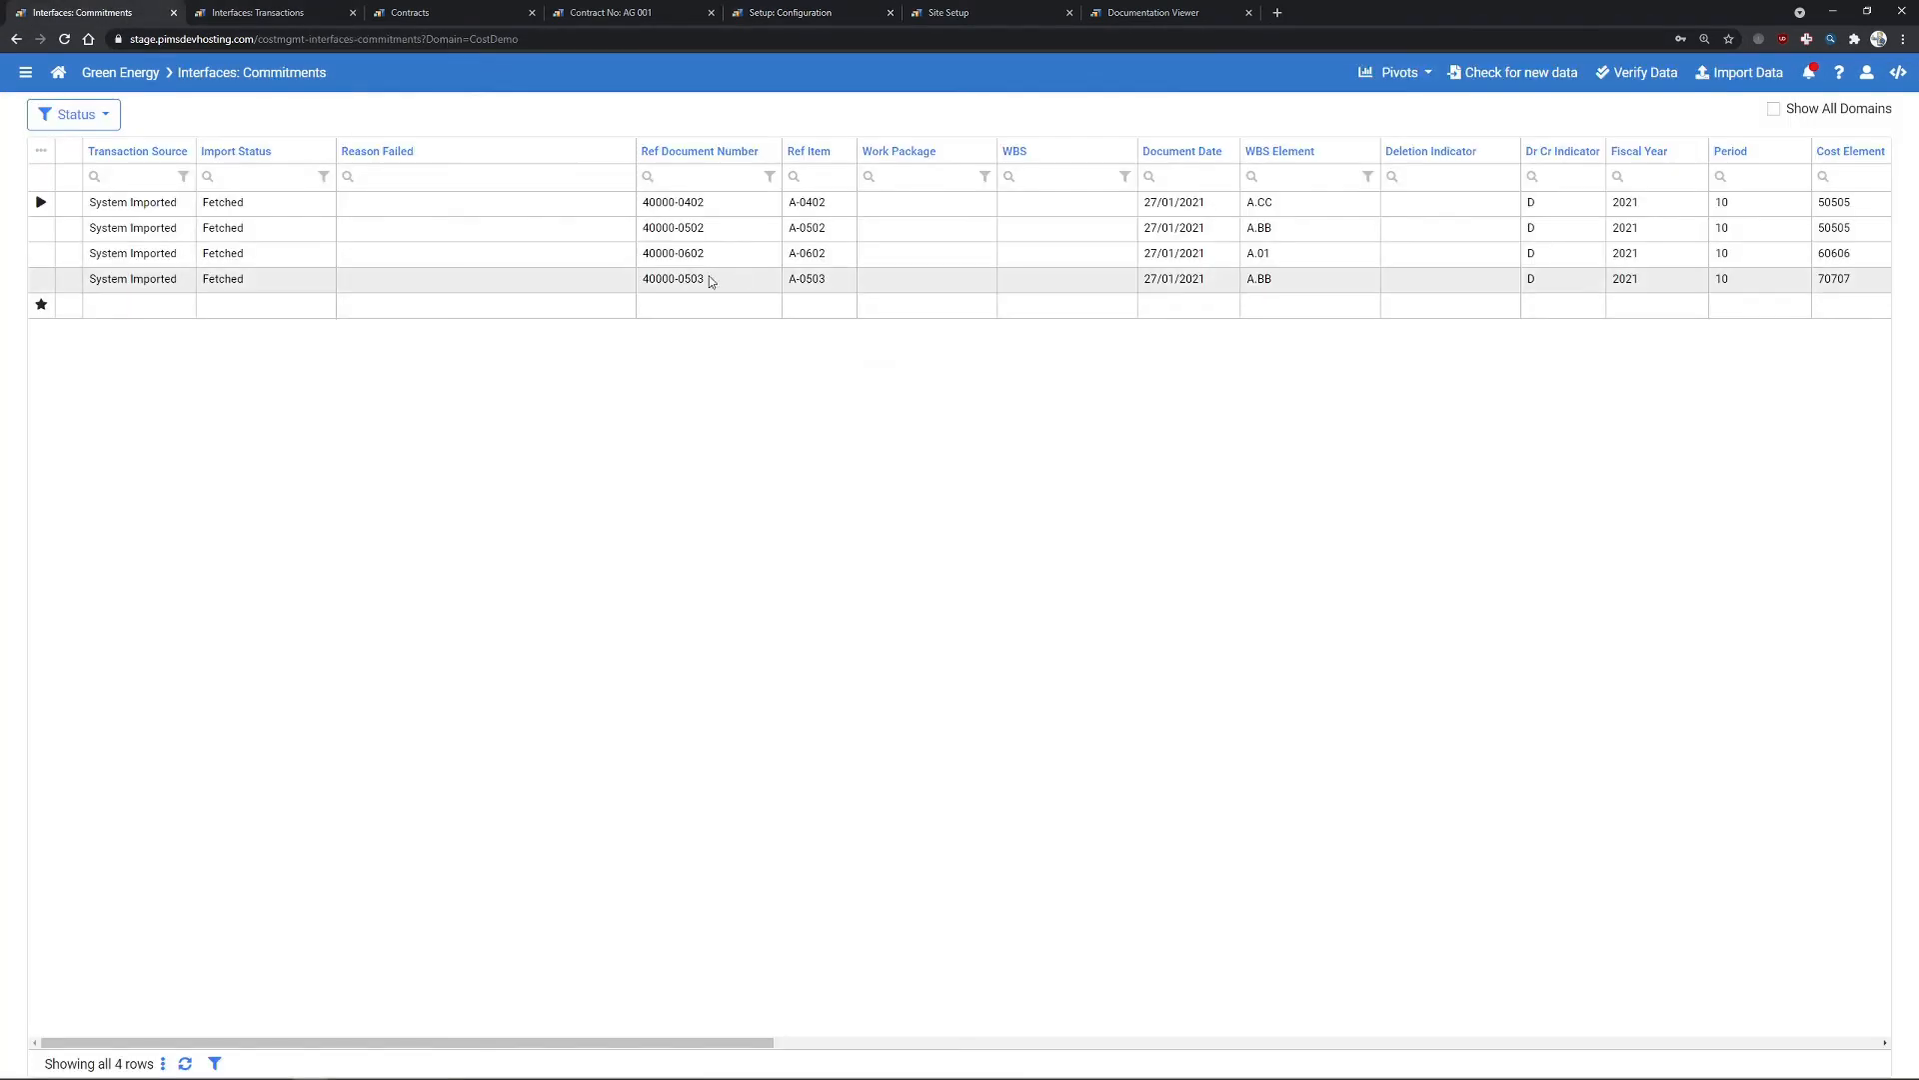
{"action": "left_click", "coordinate": [1640, 74]}
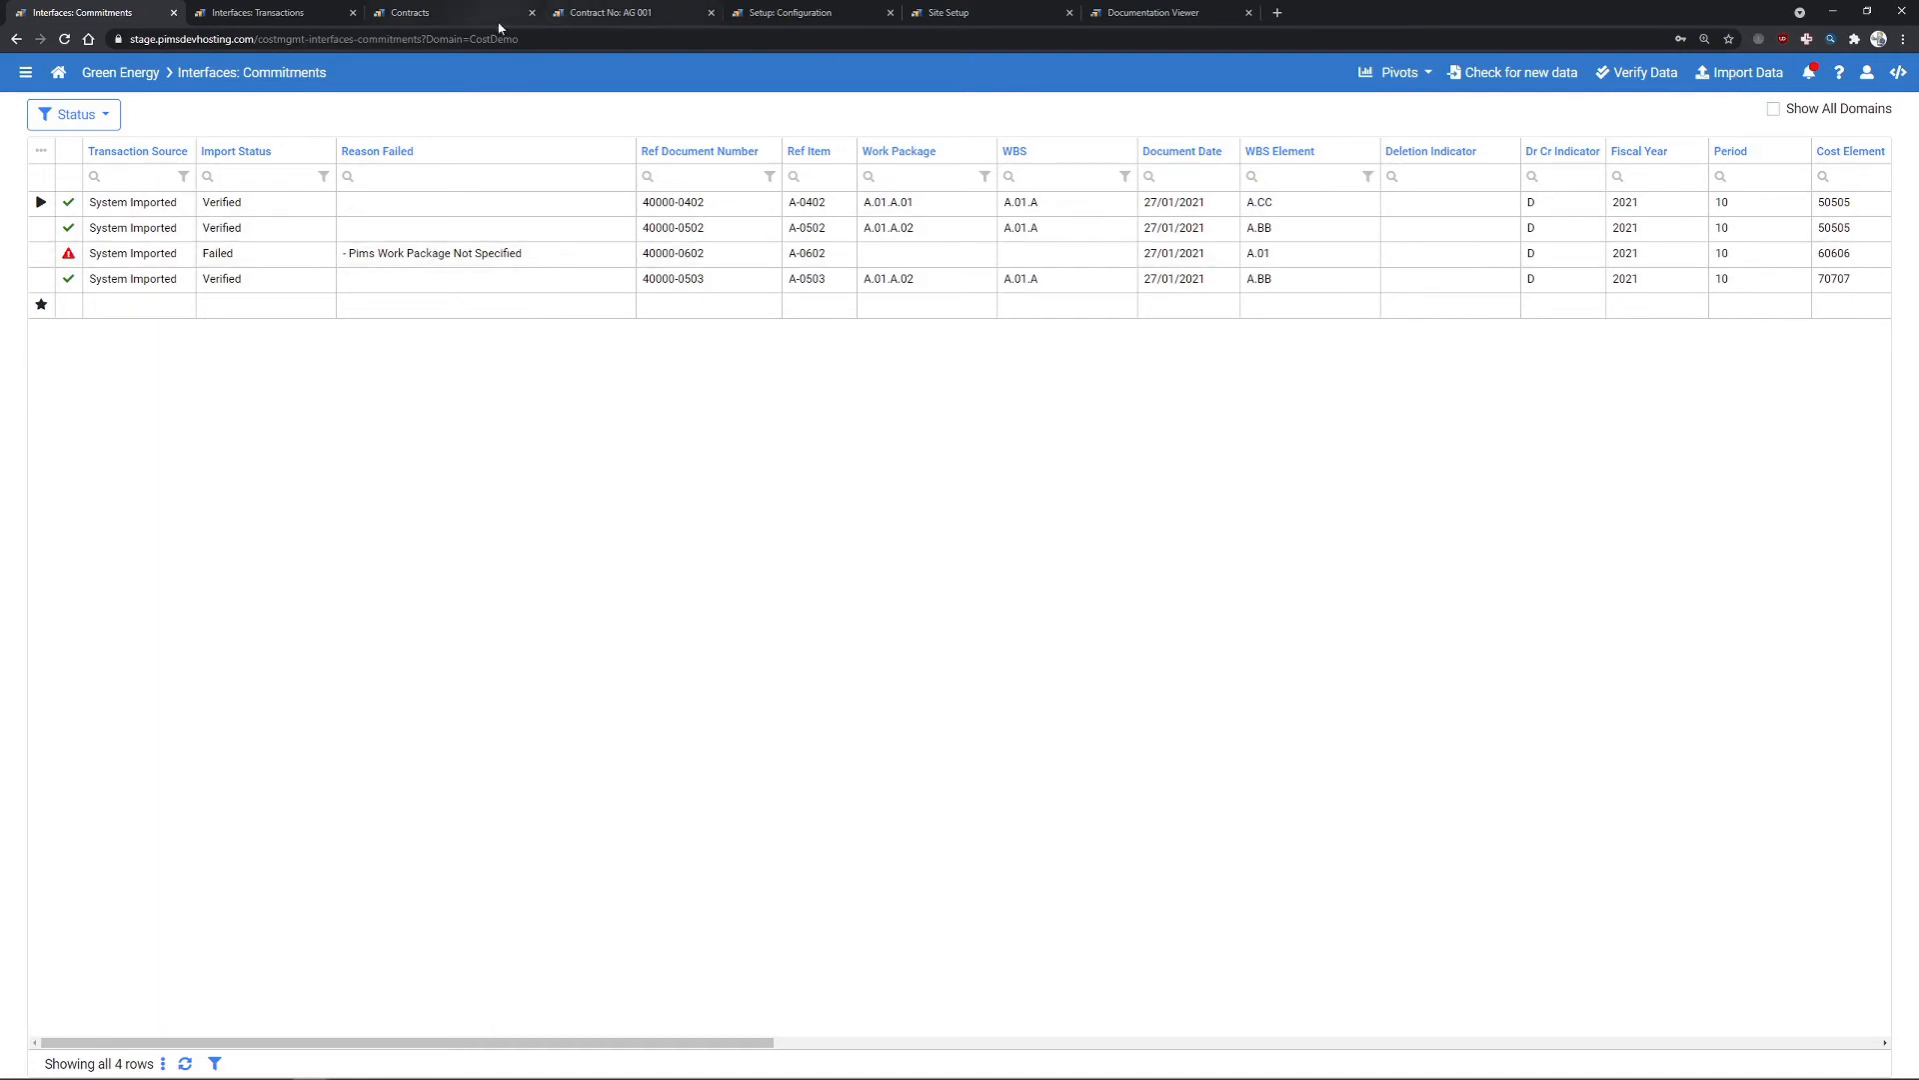
{"action": "left_click", "coordinate": [790, 12]}
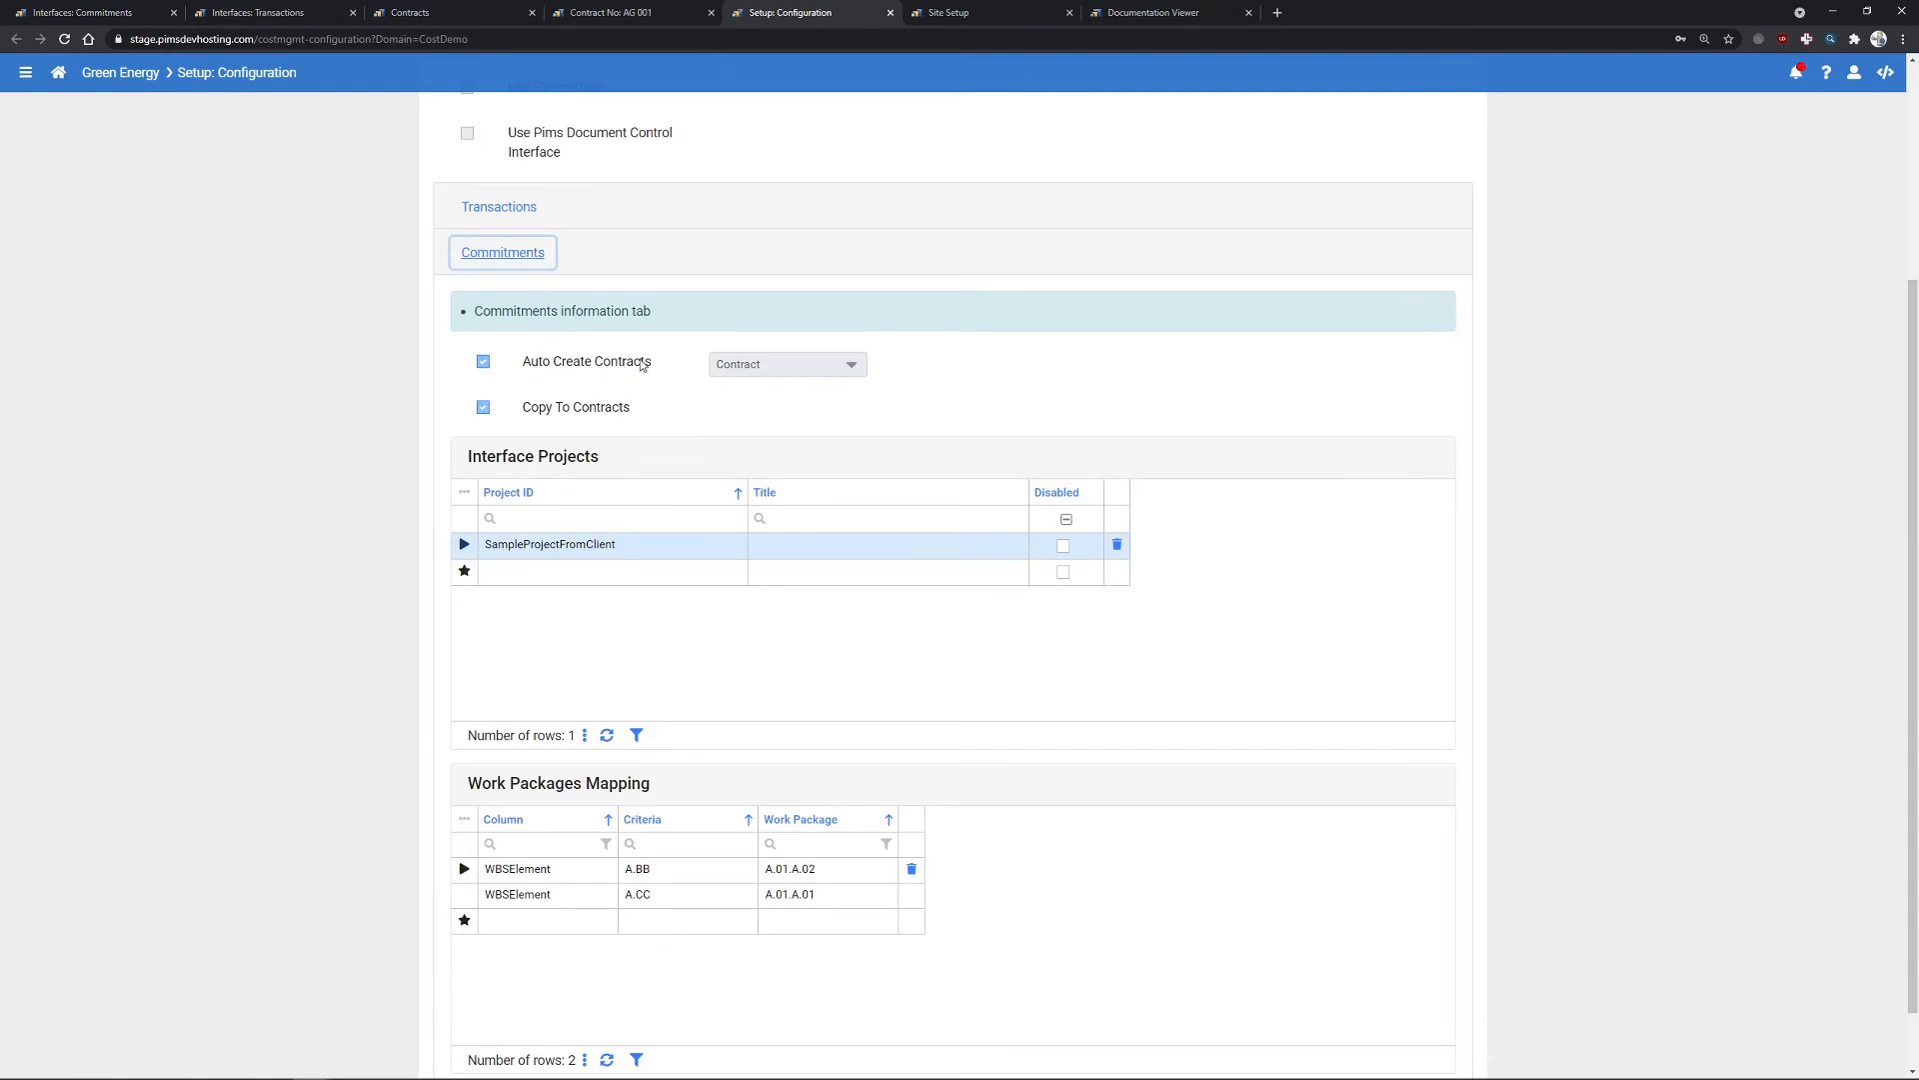
- Turn off Auto Create Contracts and Copy To Contracts, save, and re-verify; 40000-0502 and 40000-0503 fail
{"action": "scroll", "coordinate": [784, 420], "scroll_direction": "up", "scroll_amount": 3}
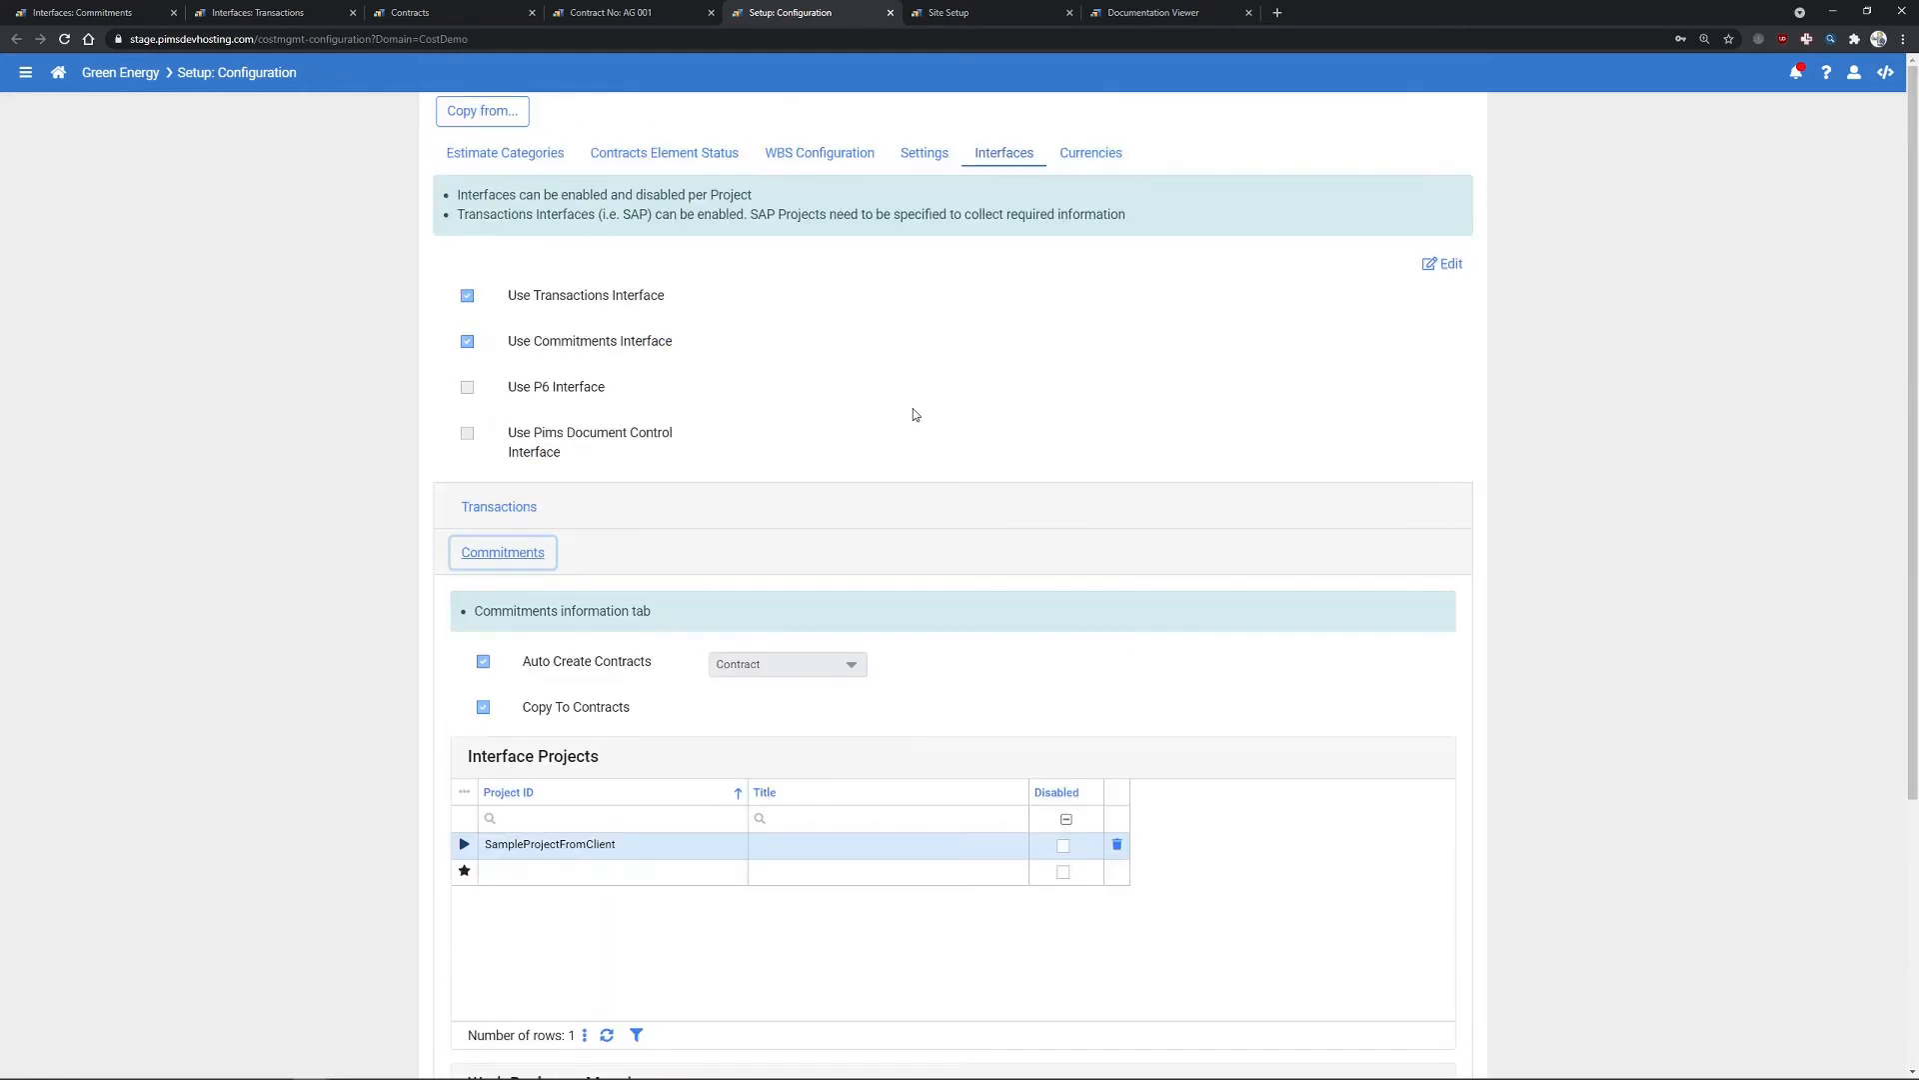
{"action": "left_click", "coordinate": [1451, 265]}
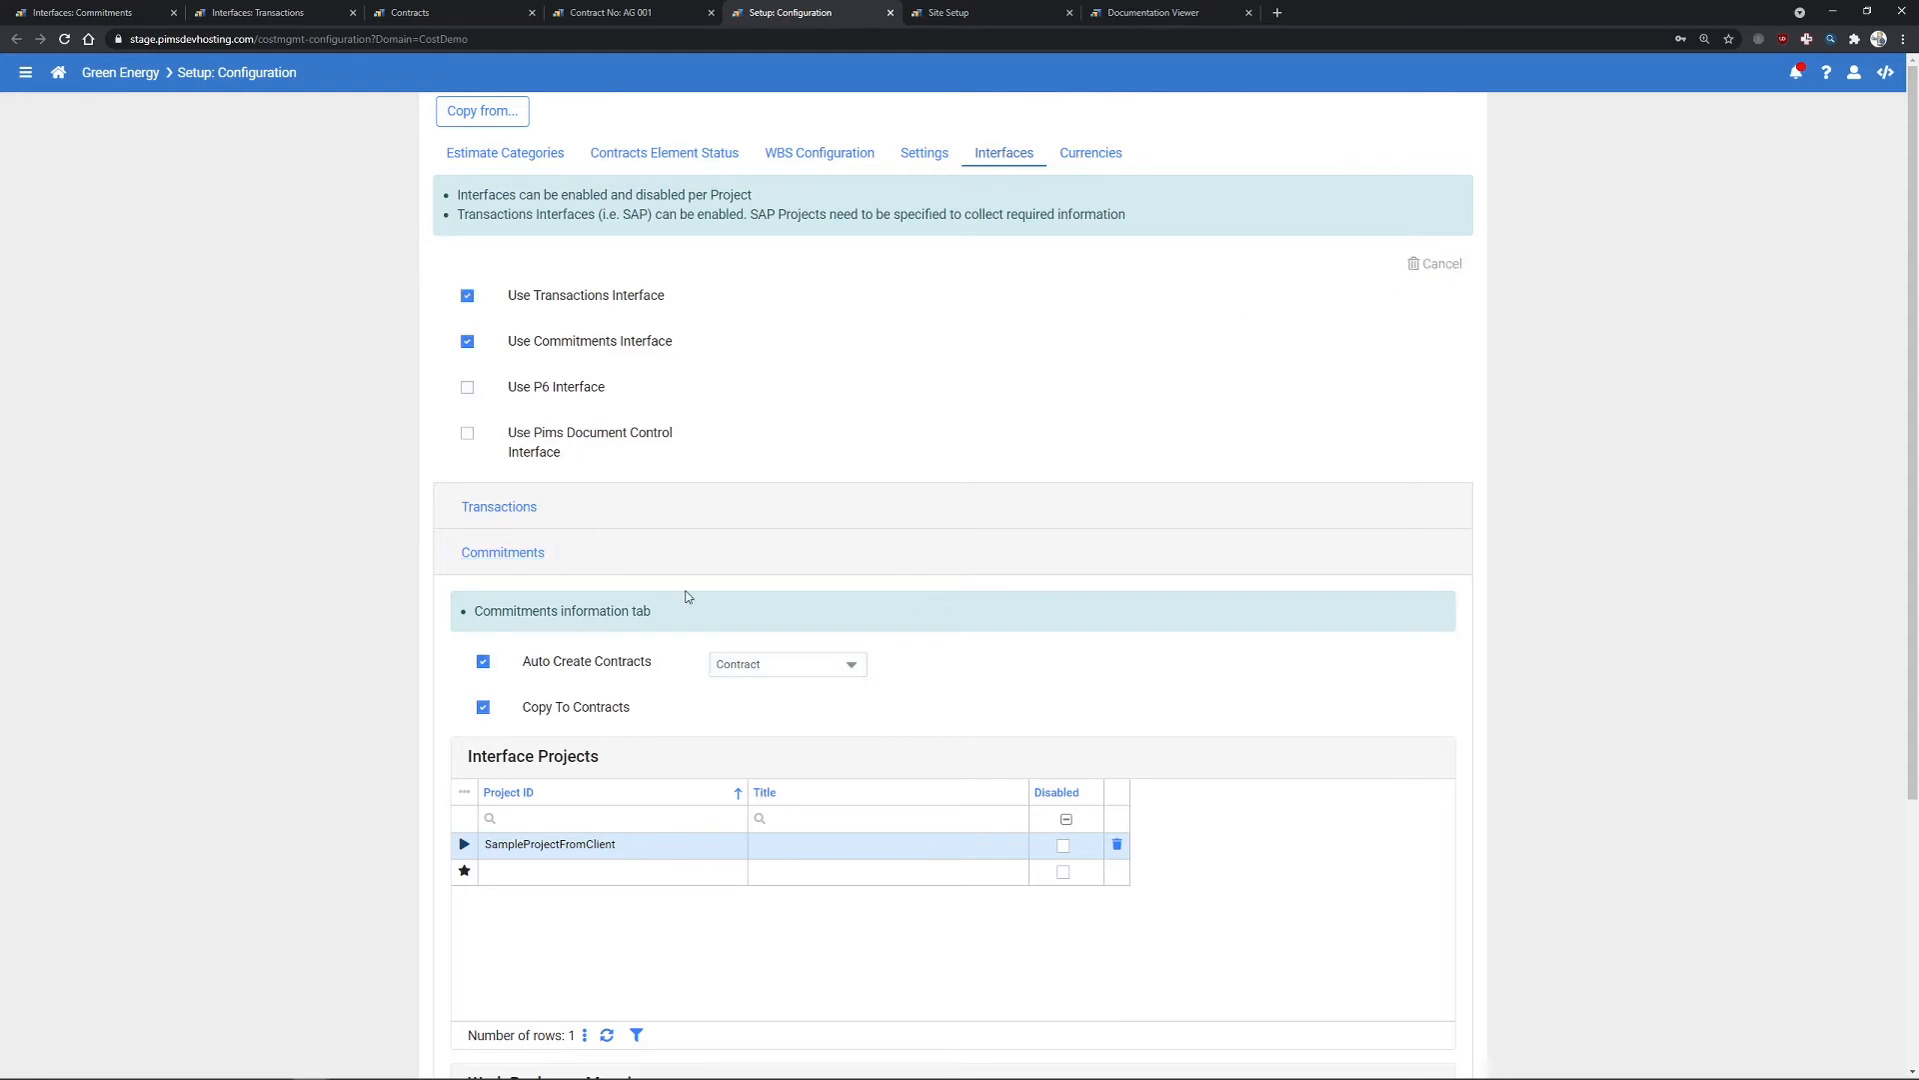
{"action": "left_click", "coordinate": [483, 662]}
{"action": "left_click", "coordinate": [483, 707]}
{"action": "left_click", "coordinate": [1365, 264]}
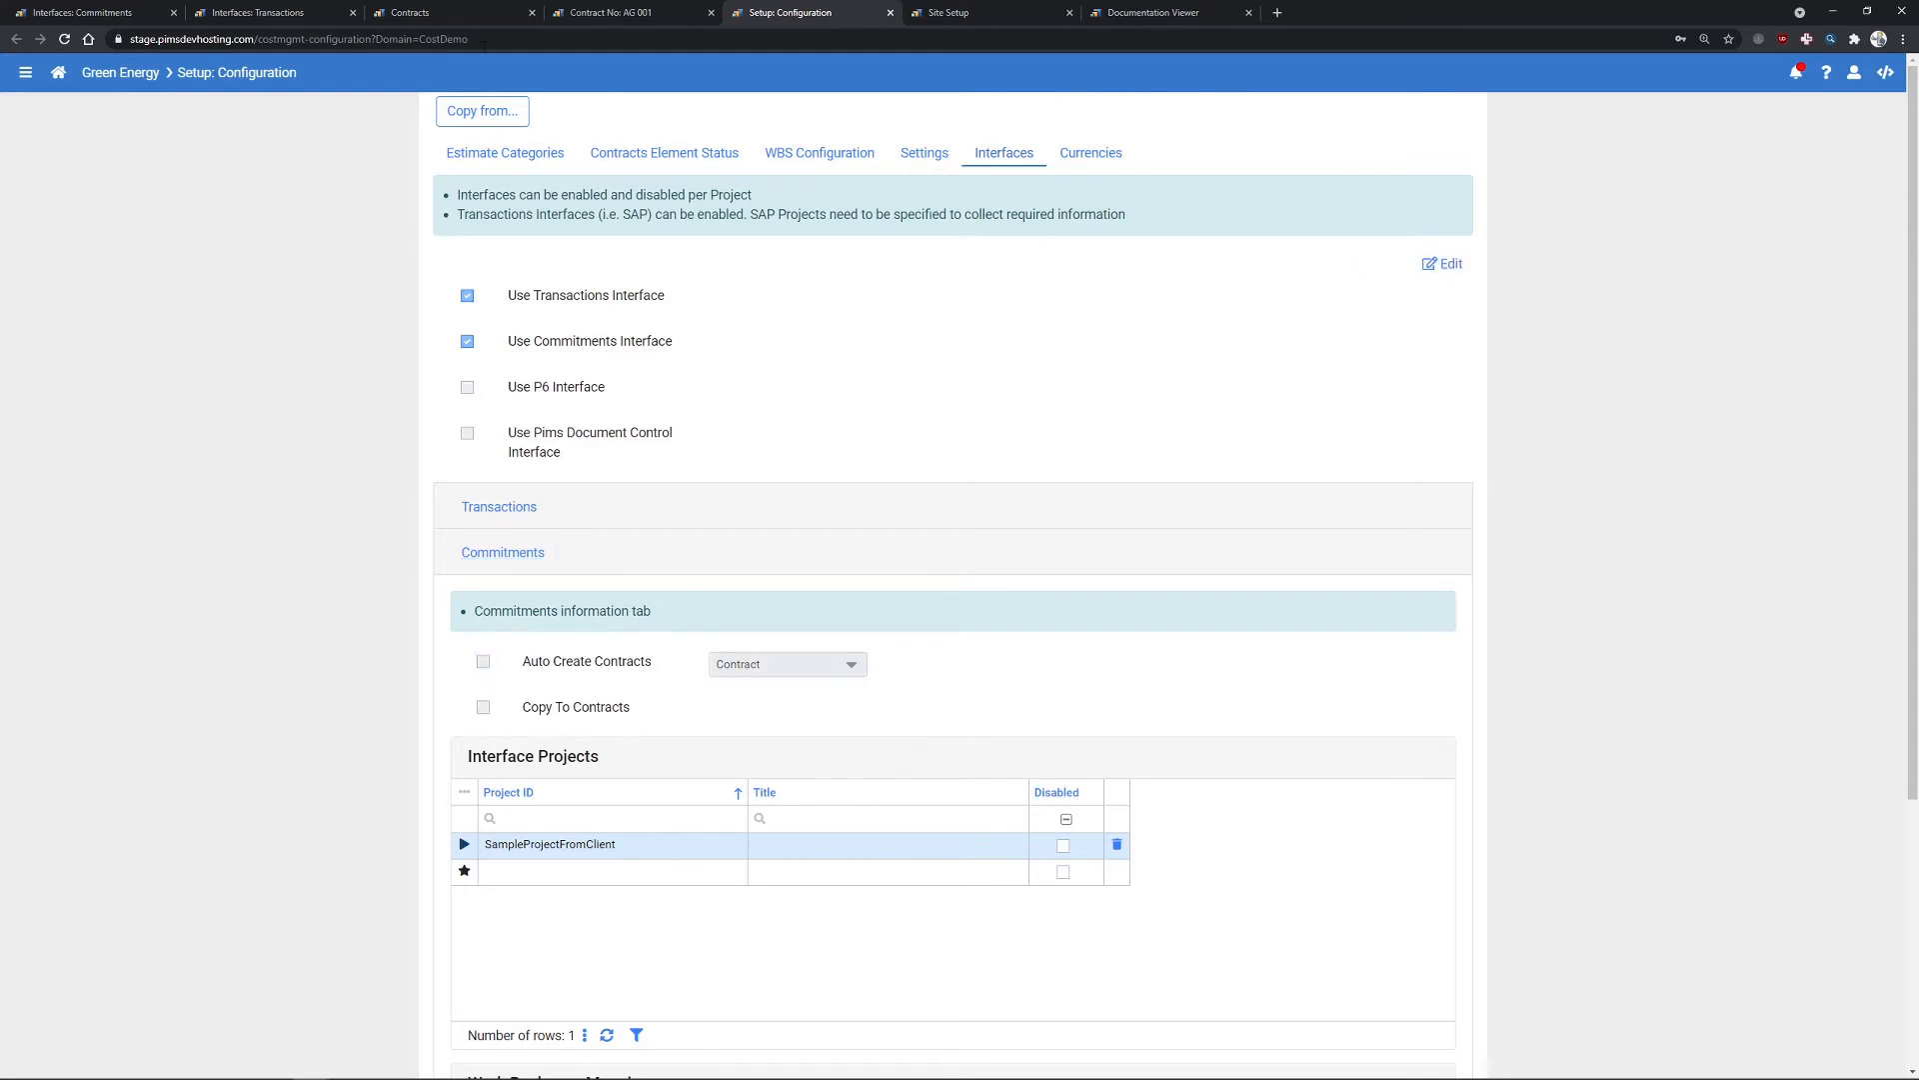
{"action": "left_click", "coordinate": [134, 14]}
{"action": "left_click", "coordinate": [1645, 78]}
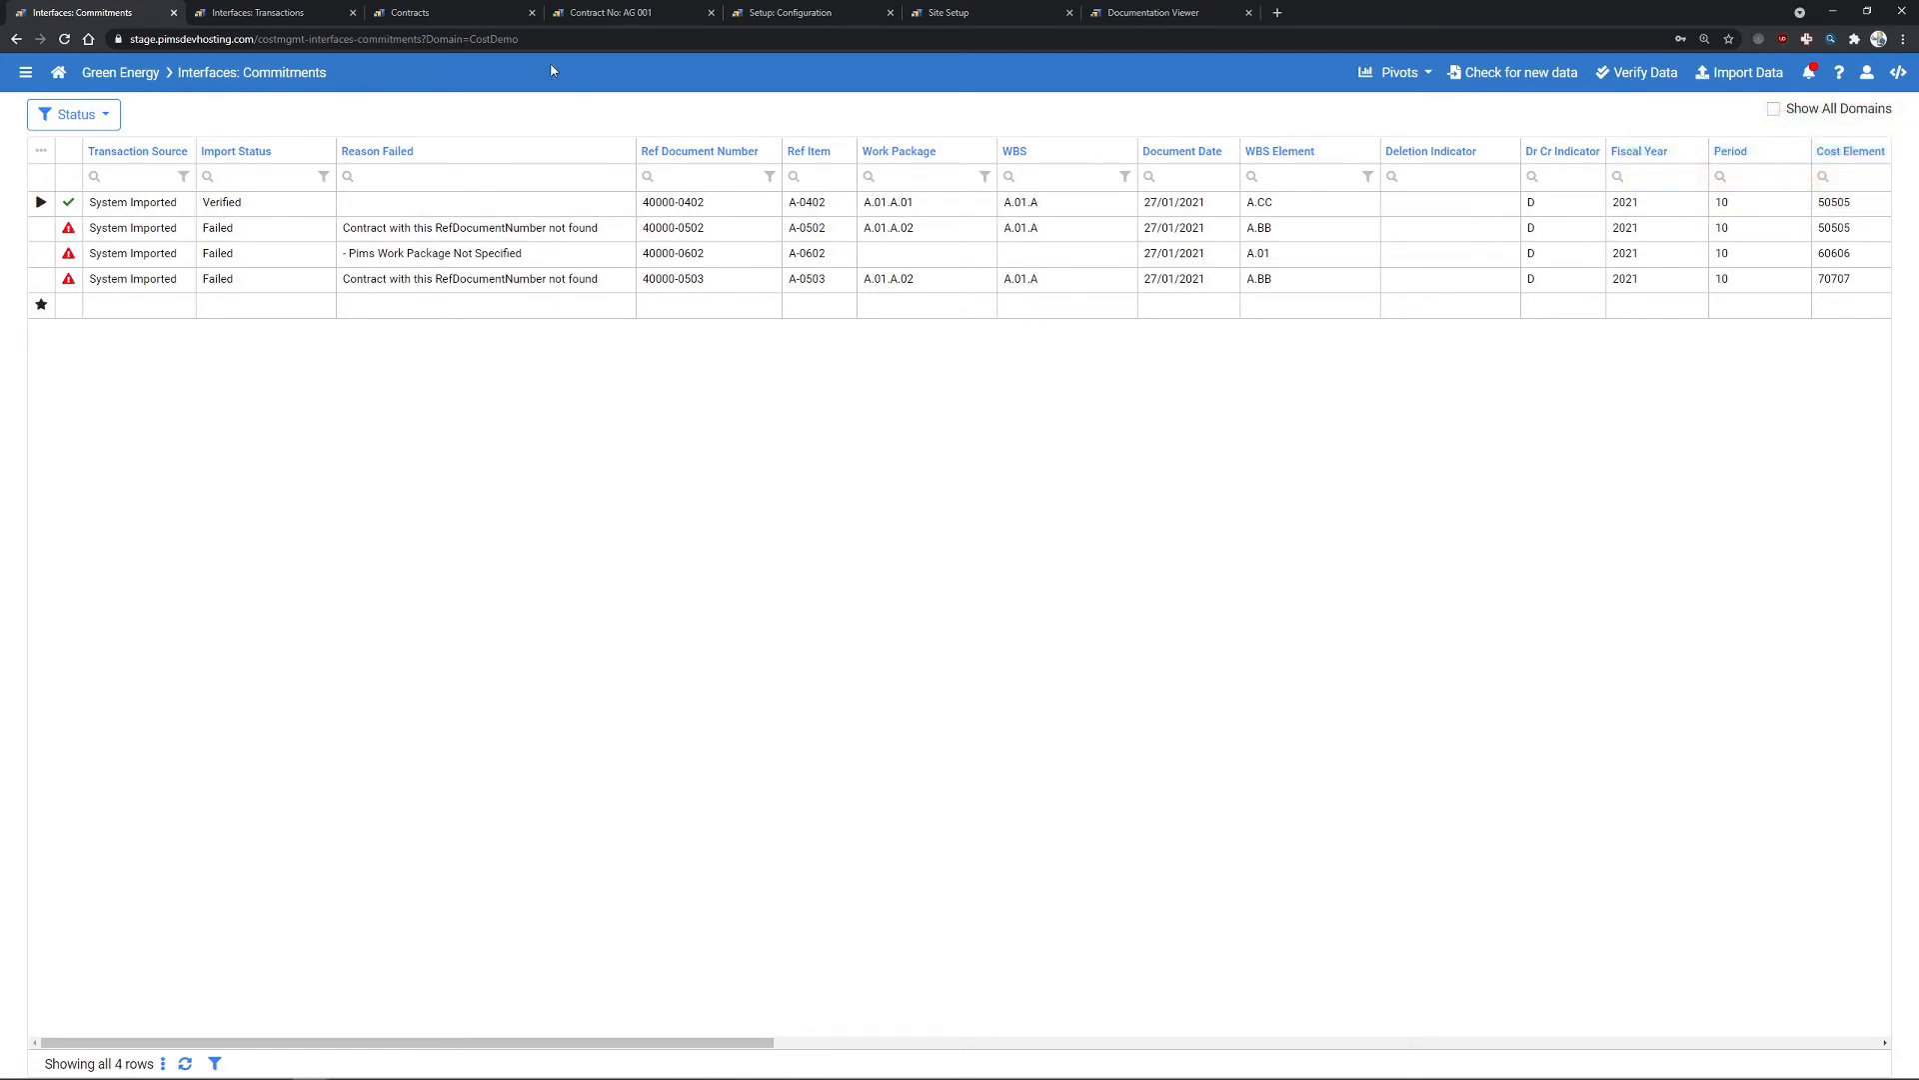
{"action": "left_click", "coordinate": [609, 13]}
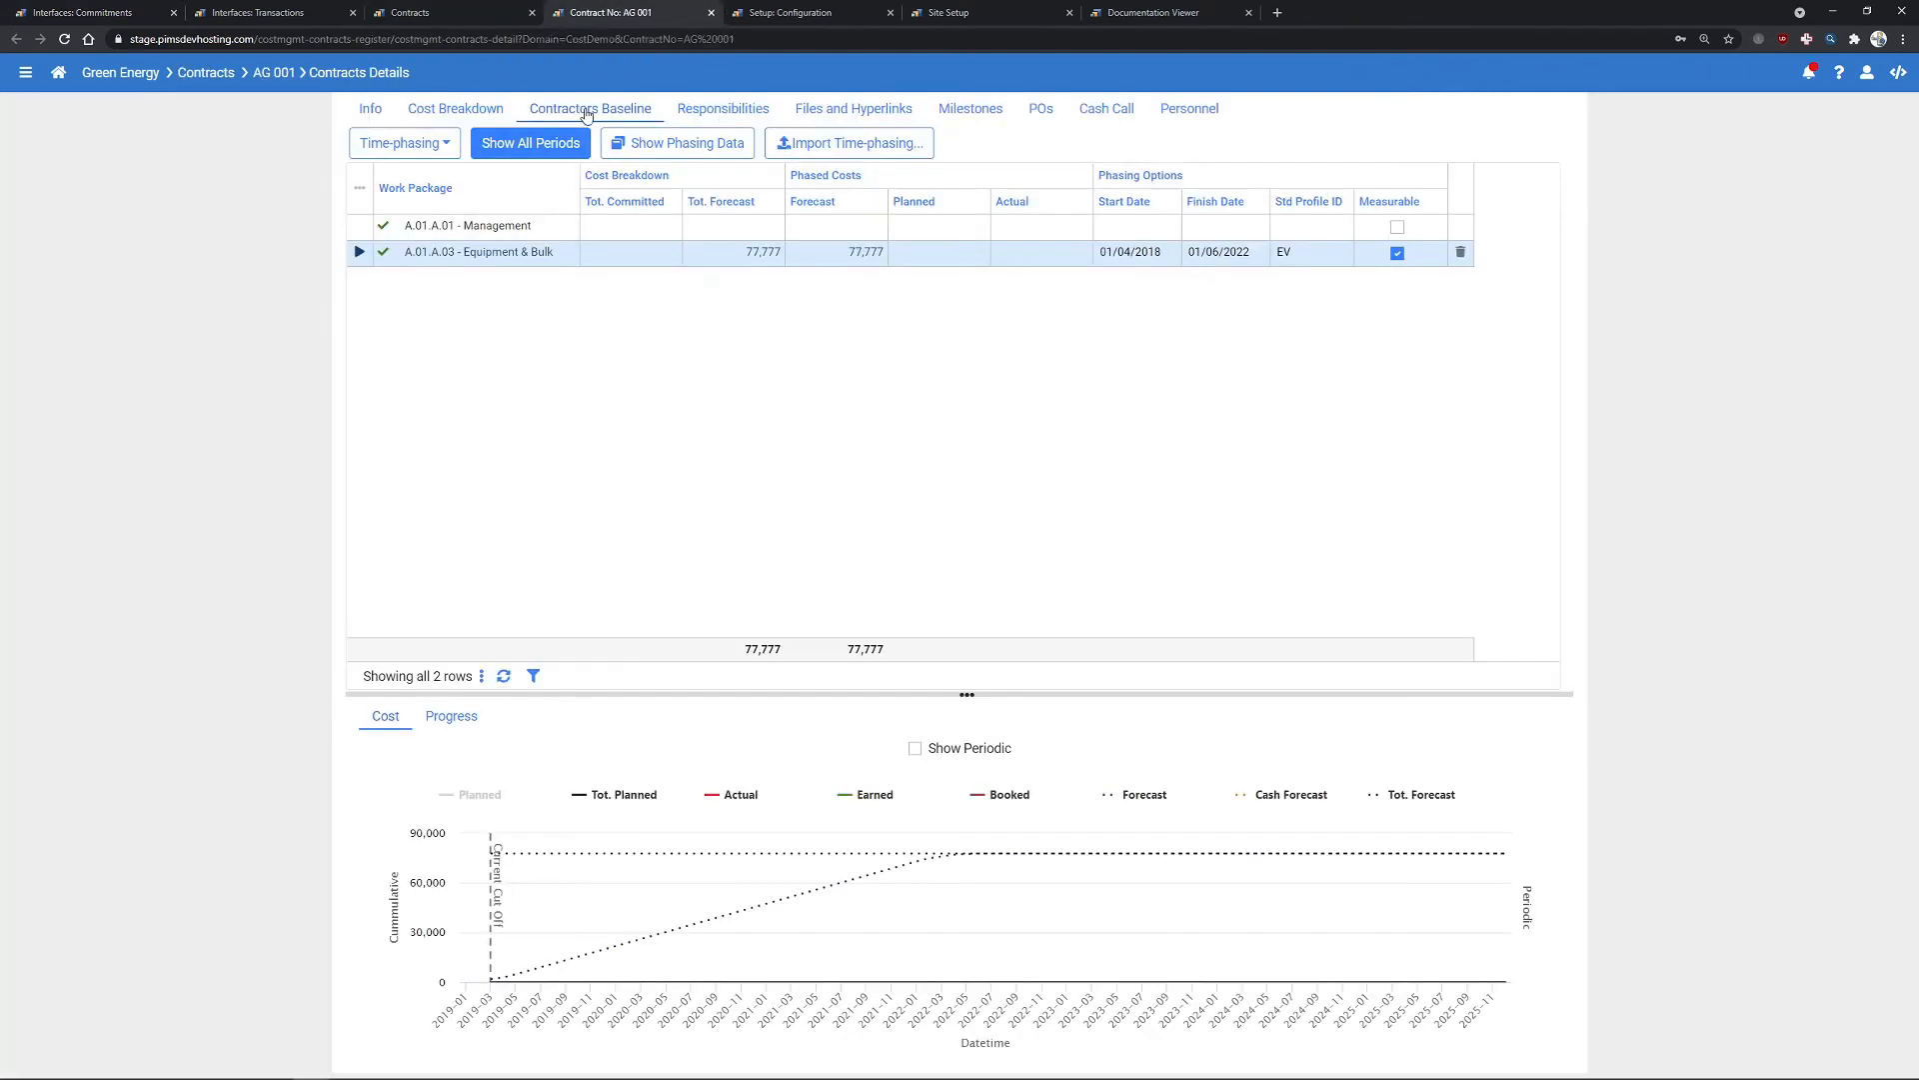
{"action": "left_click", "coordinate": [1043, 114]}
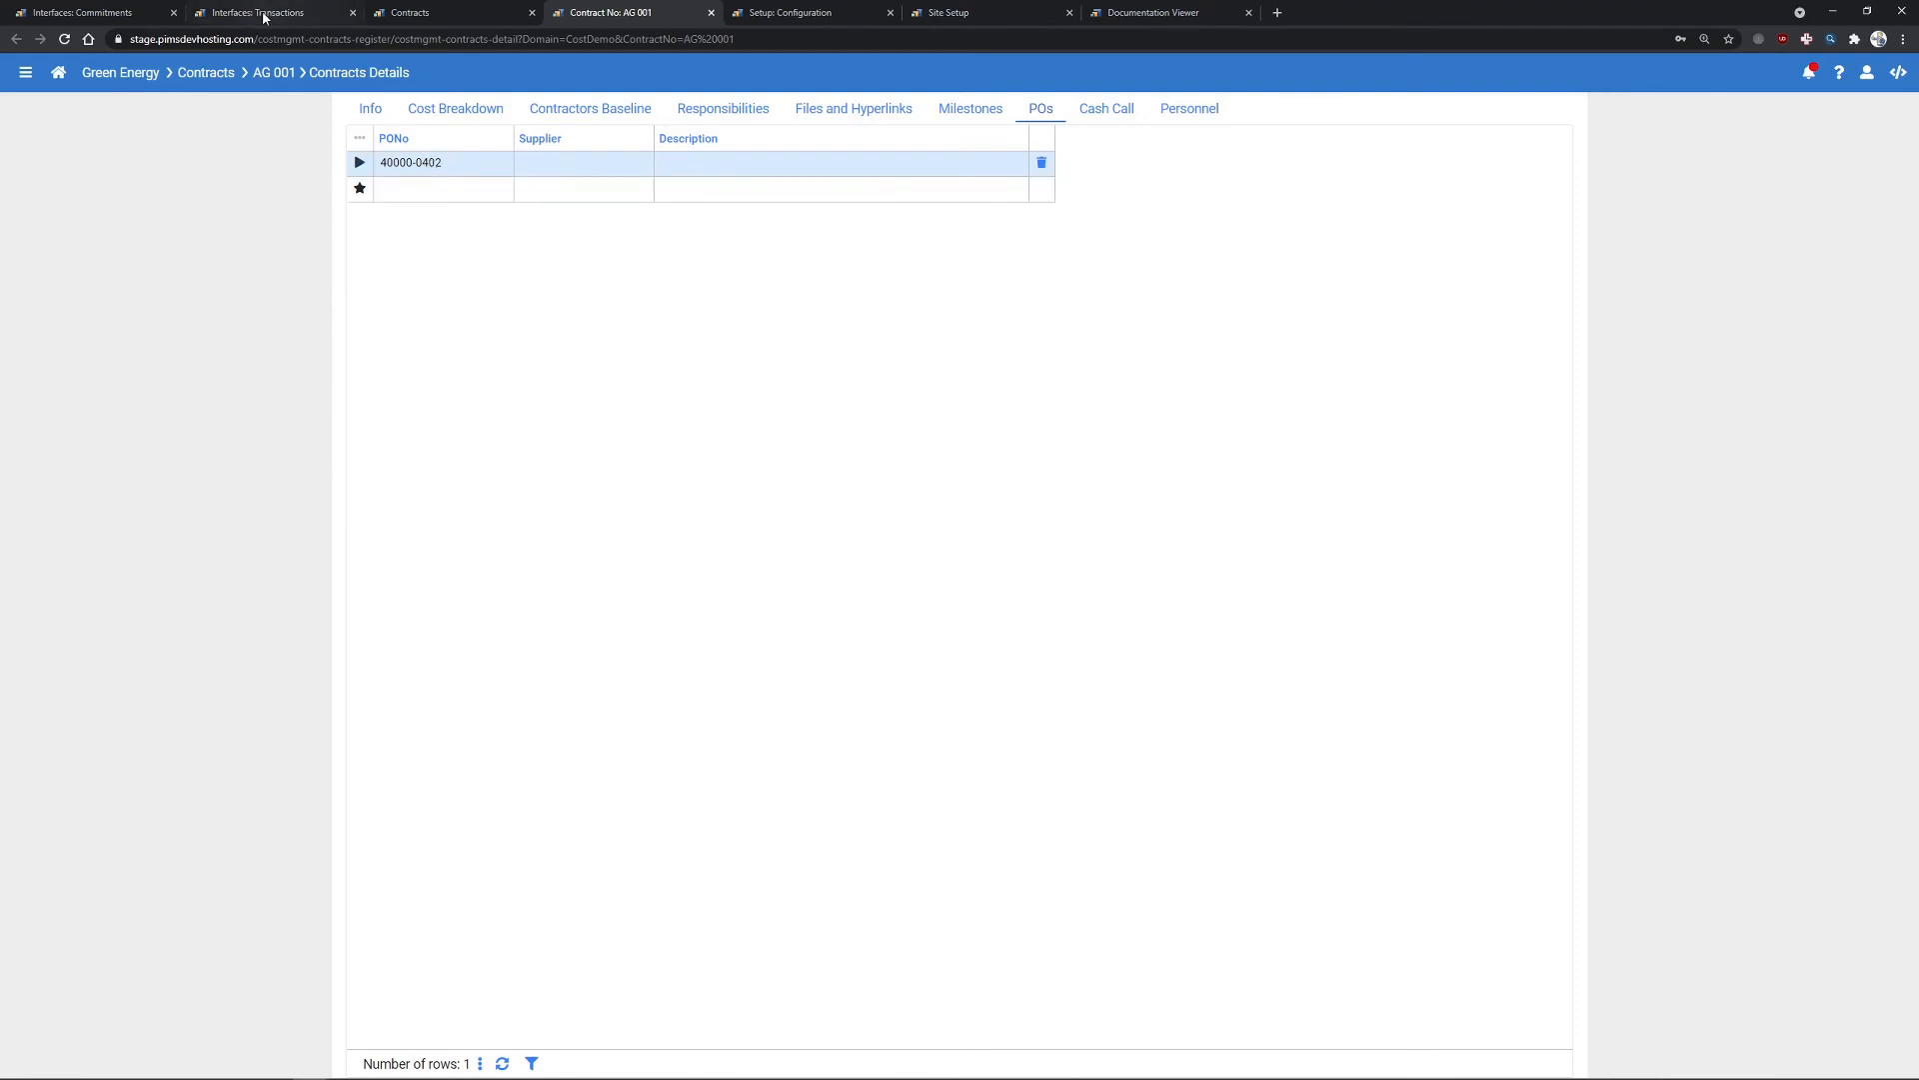
{"action": "left_click", "coordinate": [440, 162]}
{"action": "left_click", "coordinate": [100, 12]}
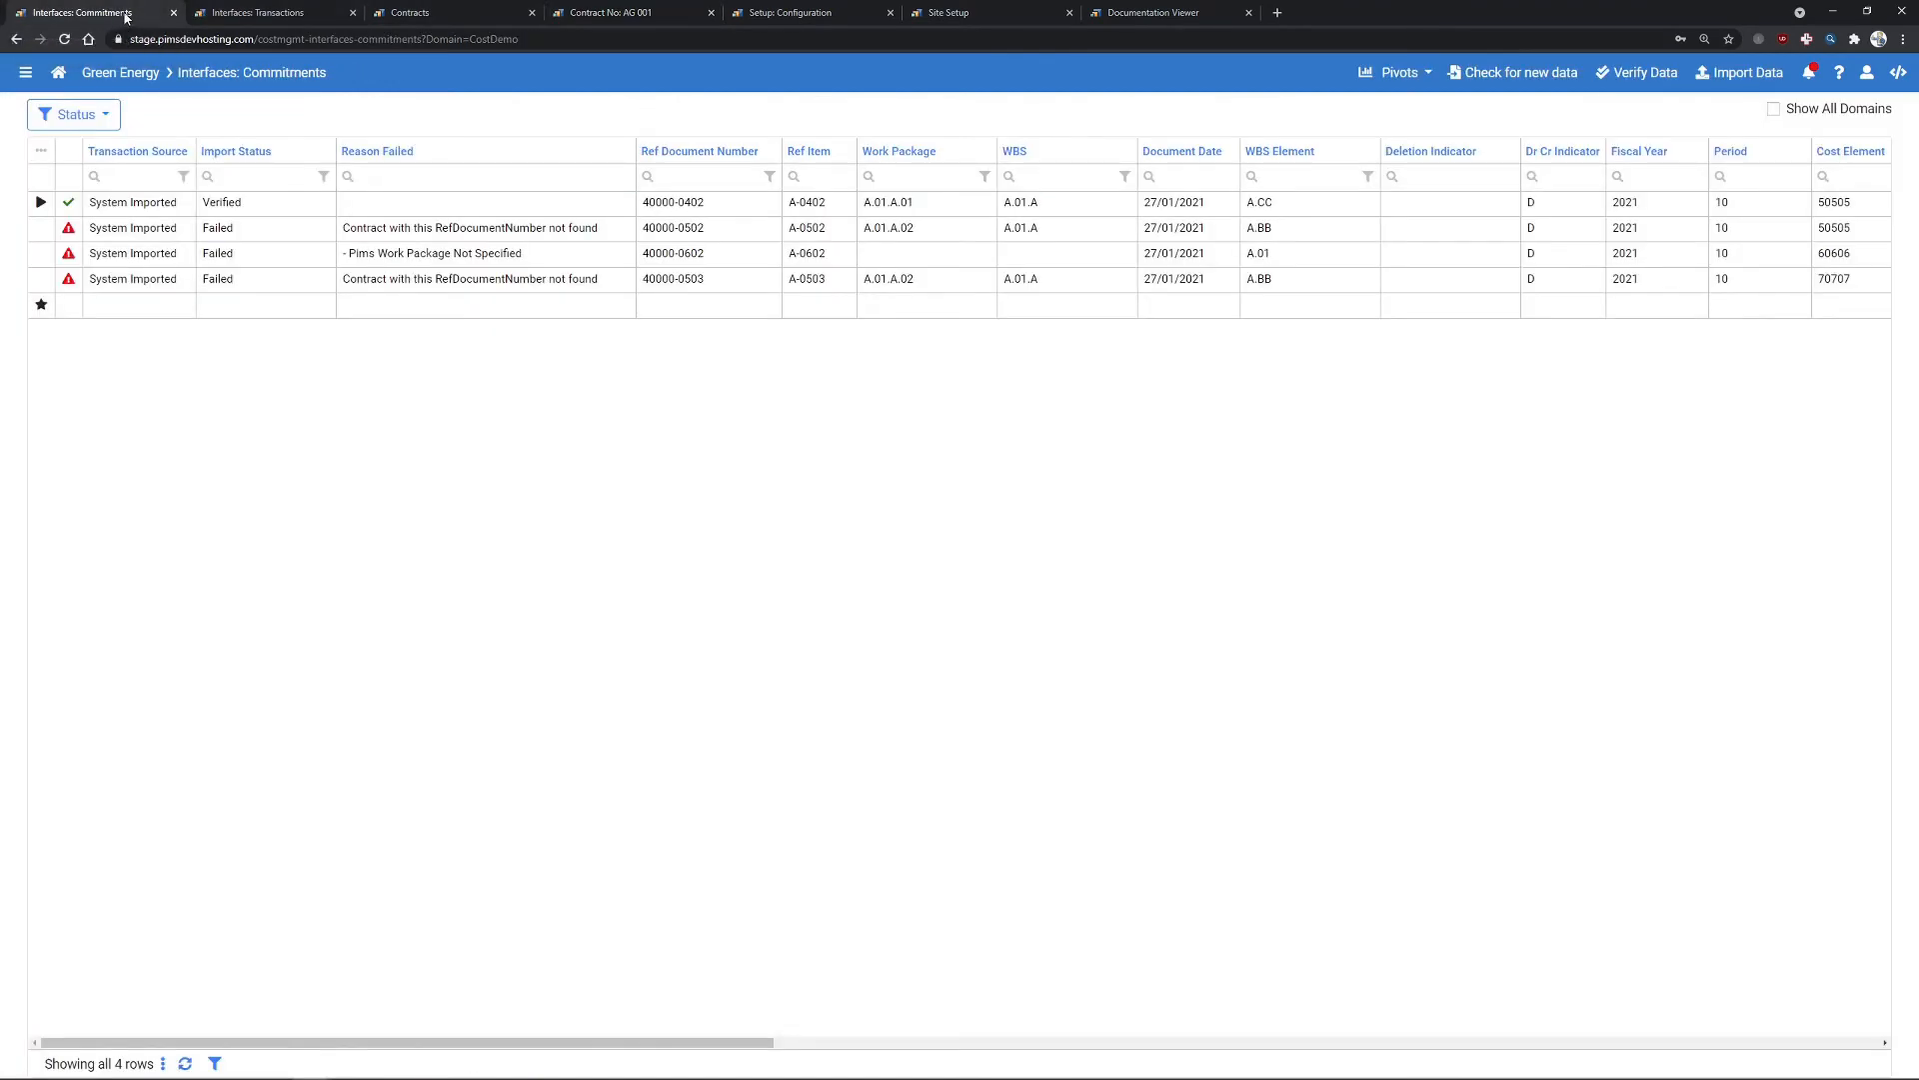
- Close the Transactions and Contracts tabs, import commitment 40000-0402, and return to contract AG 001
{"action": "middle_click", "coordinate": [229, 14]}
{"action": "middle_click", "coordinate": [230, 14]}
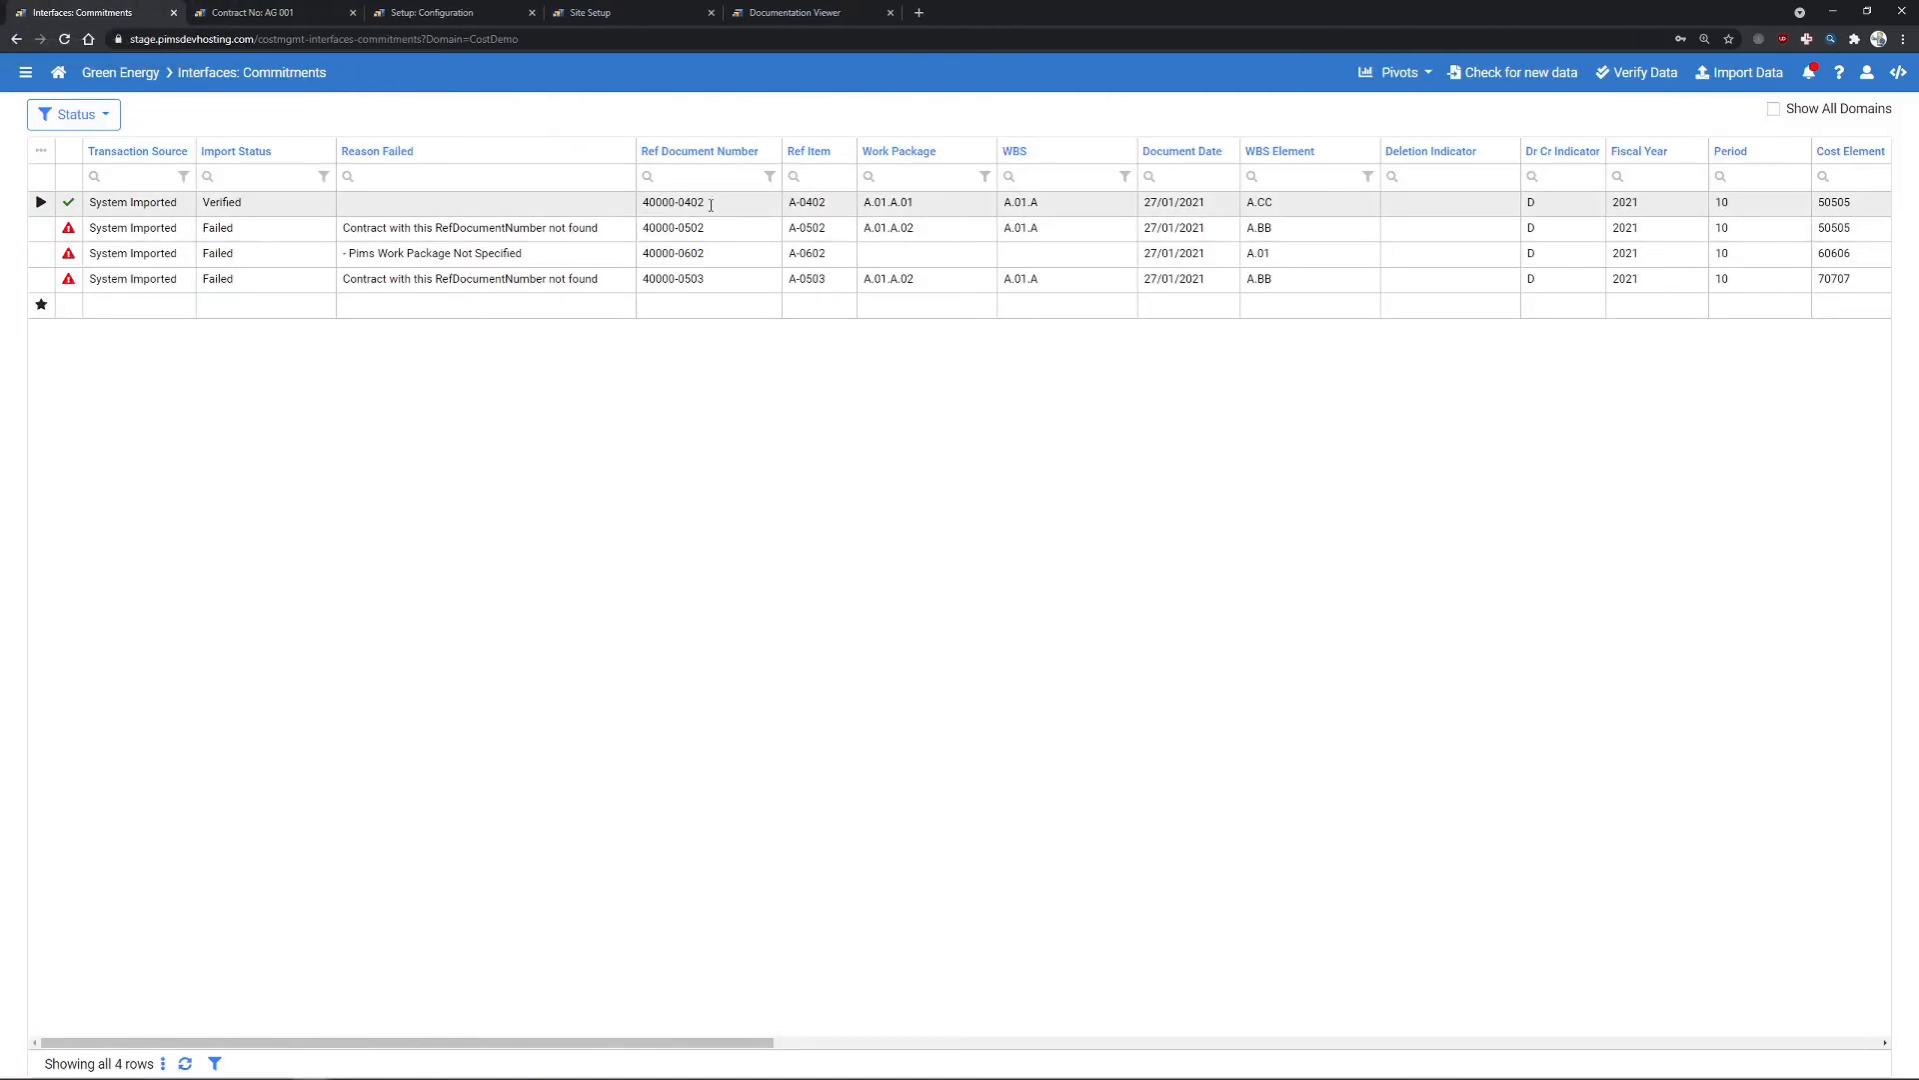
{"action": "left_click_drag", "start_coordinate": [705, 203], "coordinate": [641, 202]}
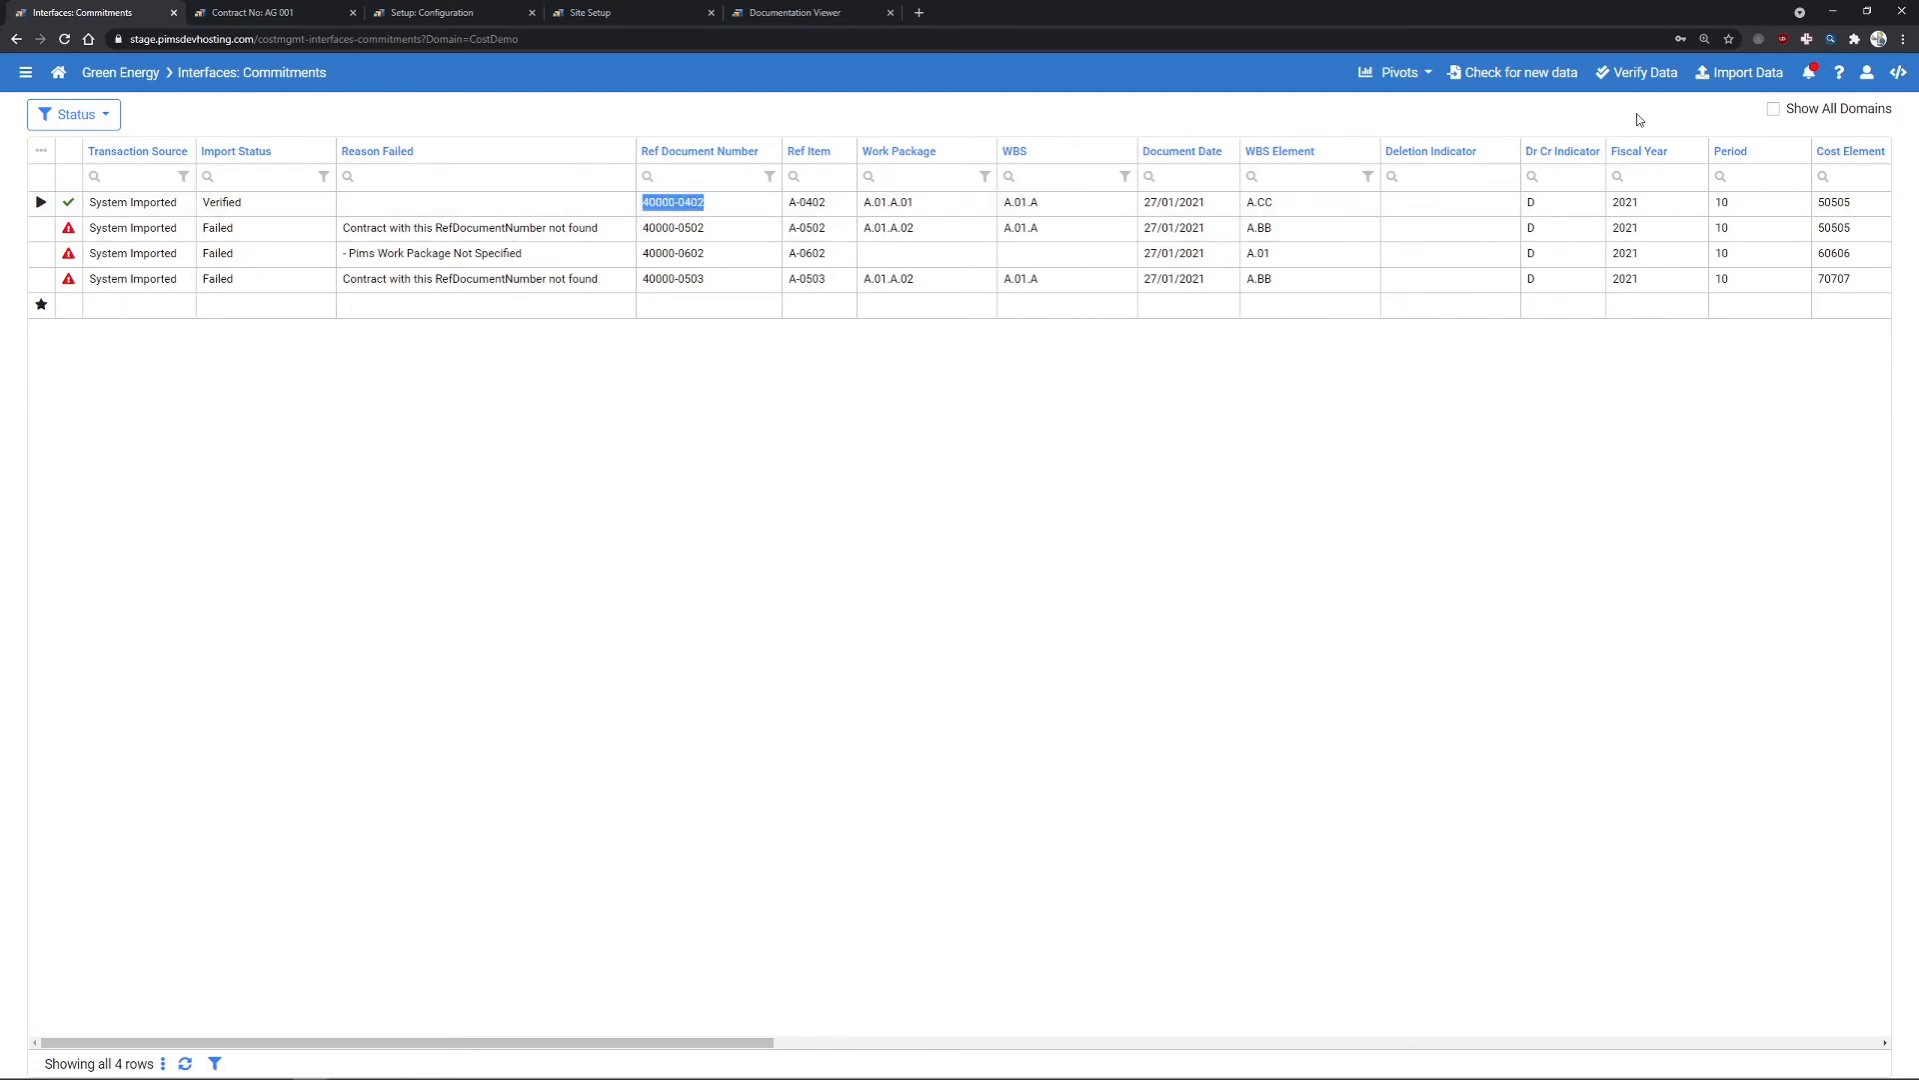
{"action": "left_click", "coordinate": [1723, 77]}
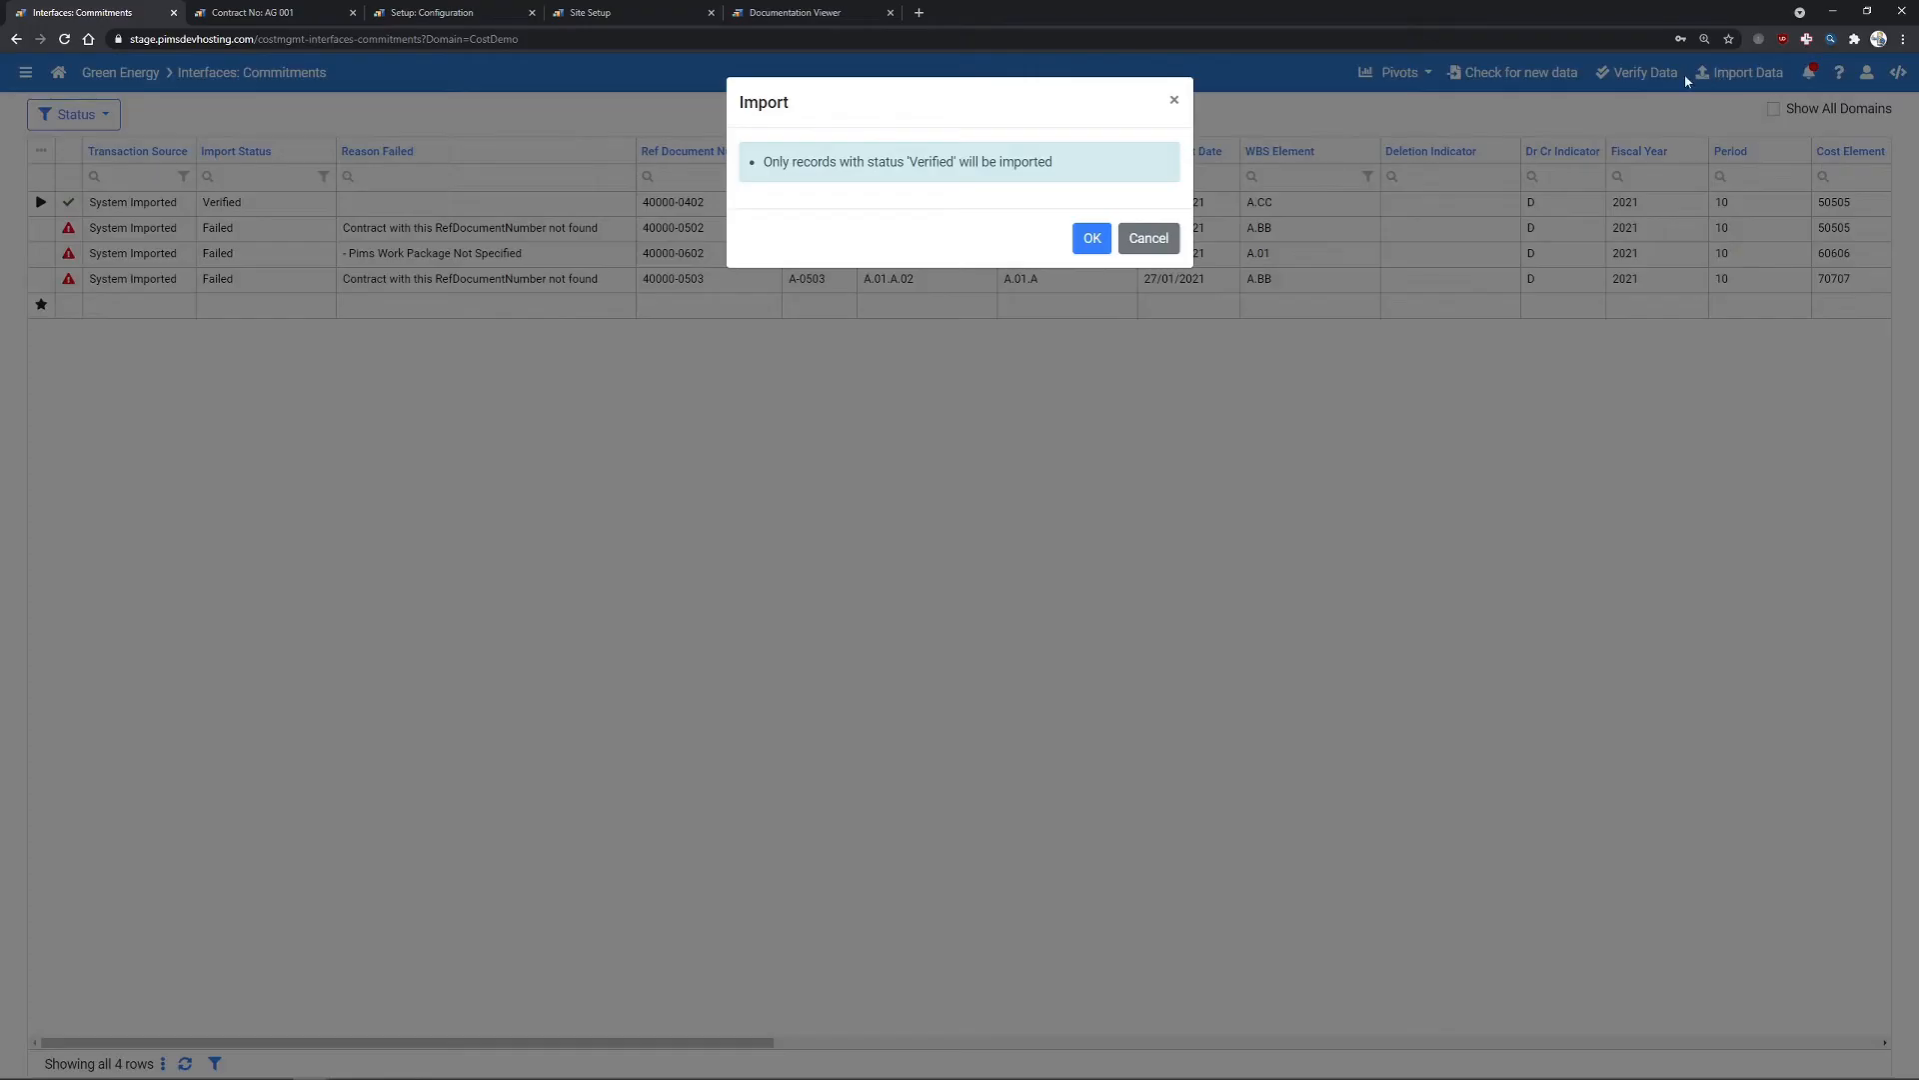
{"action": "left_click", "coordinate": [1092, 238]}
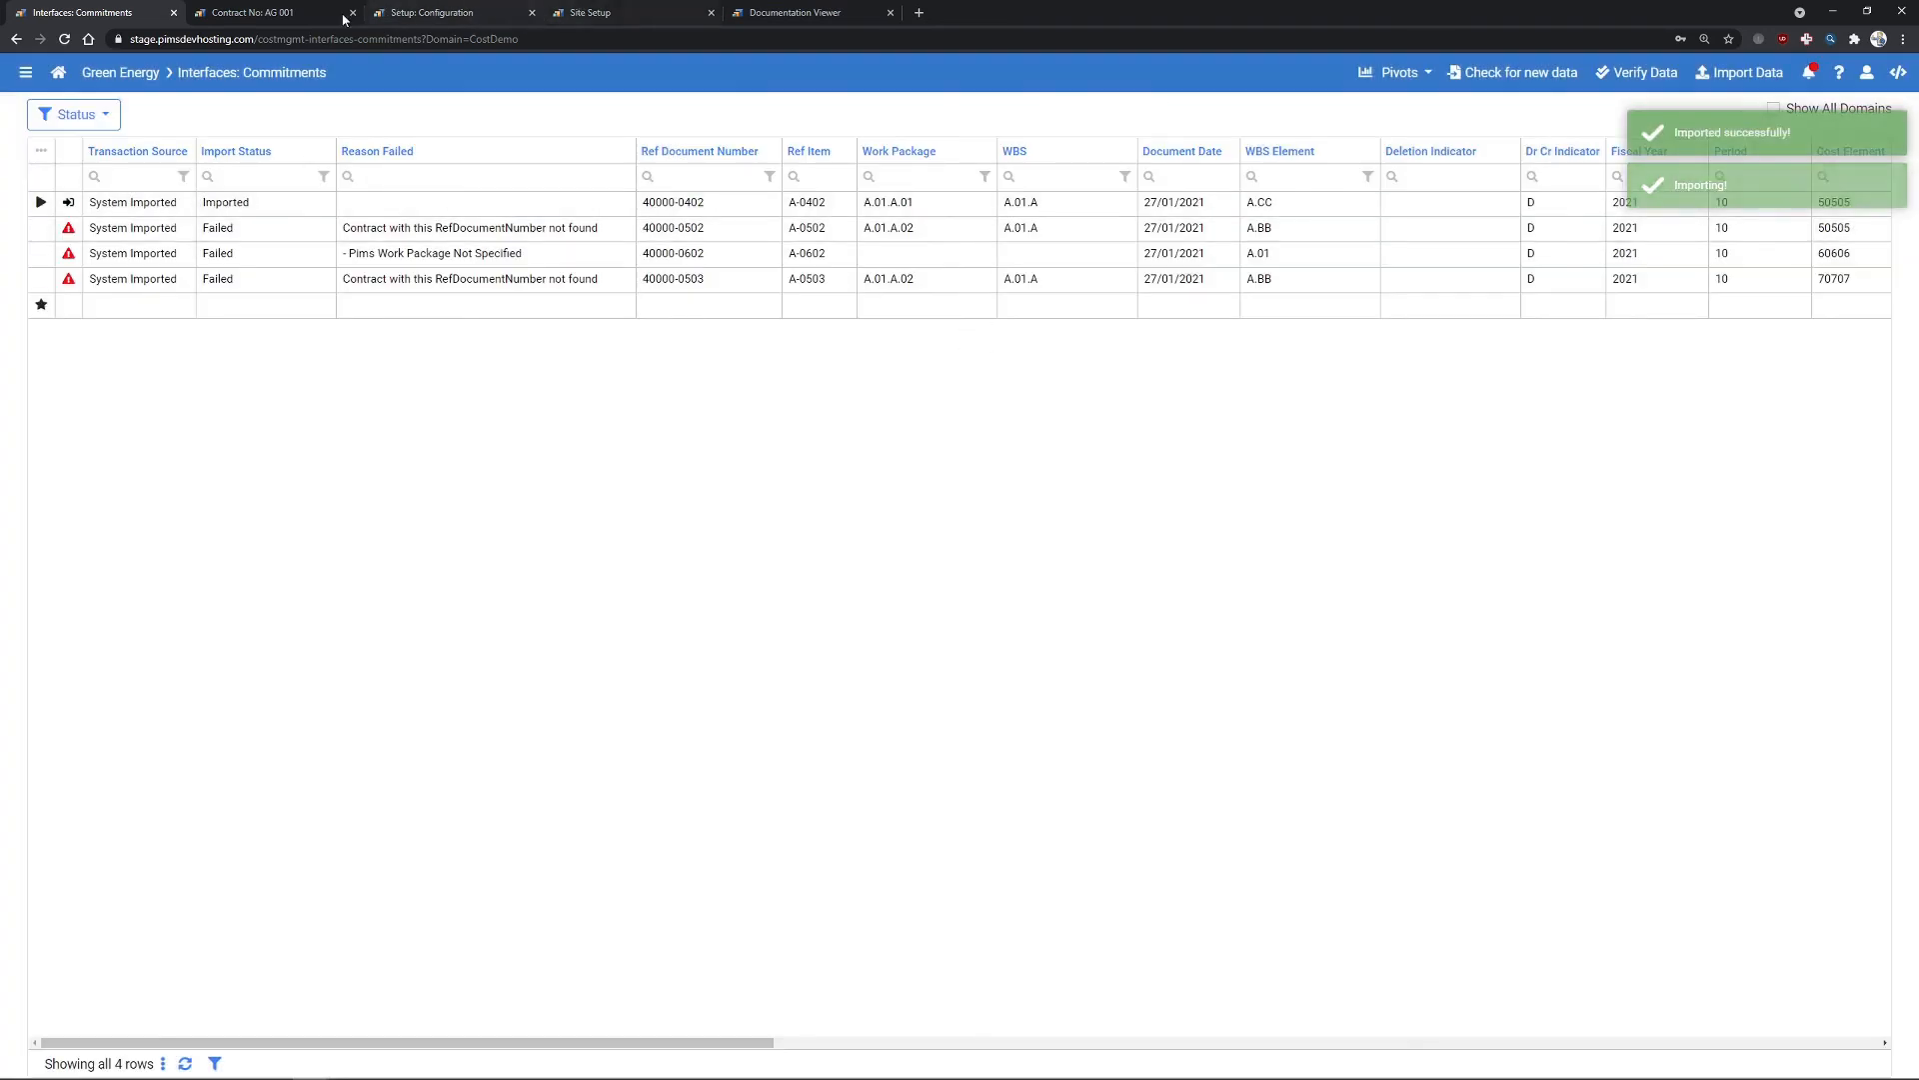
{"action": "left_click", "coordinate": [252, 12]}
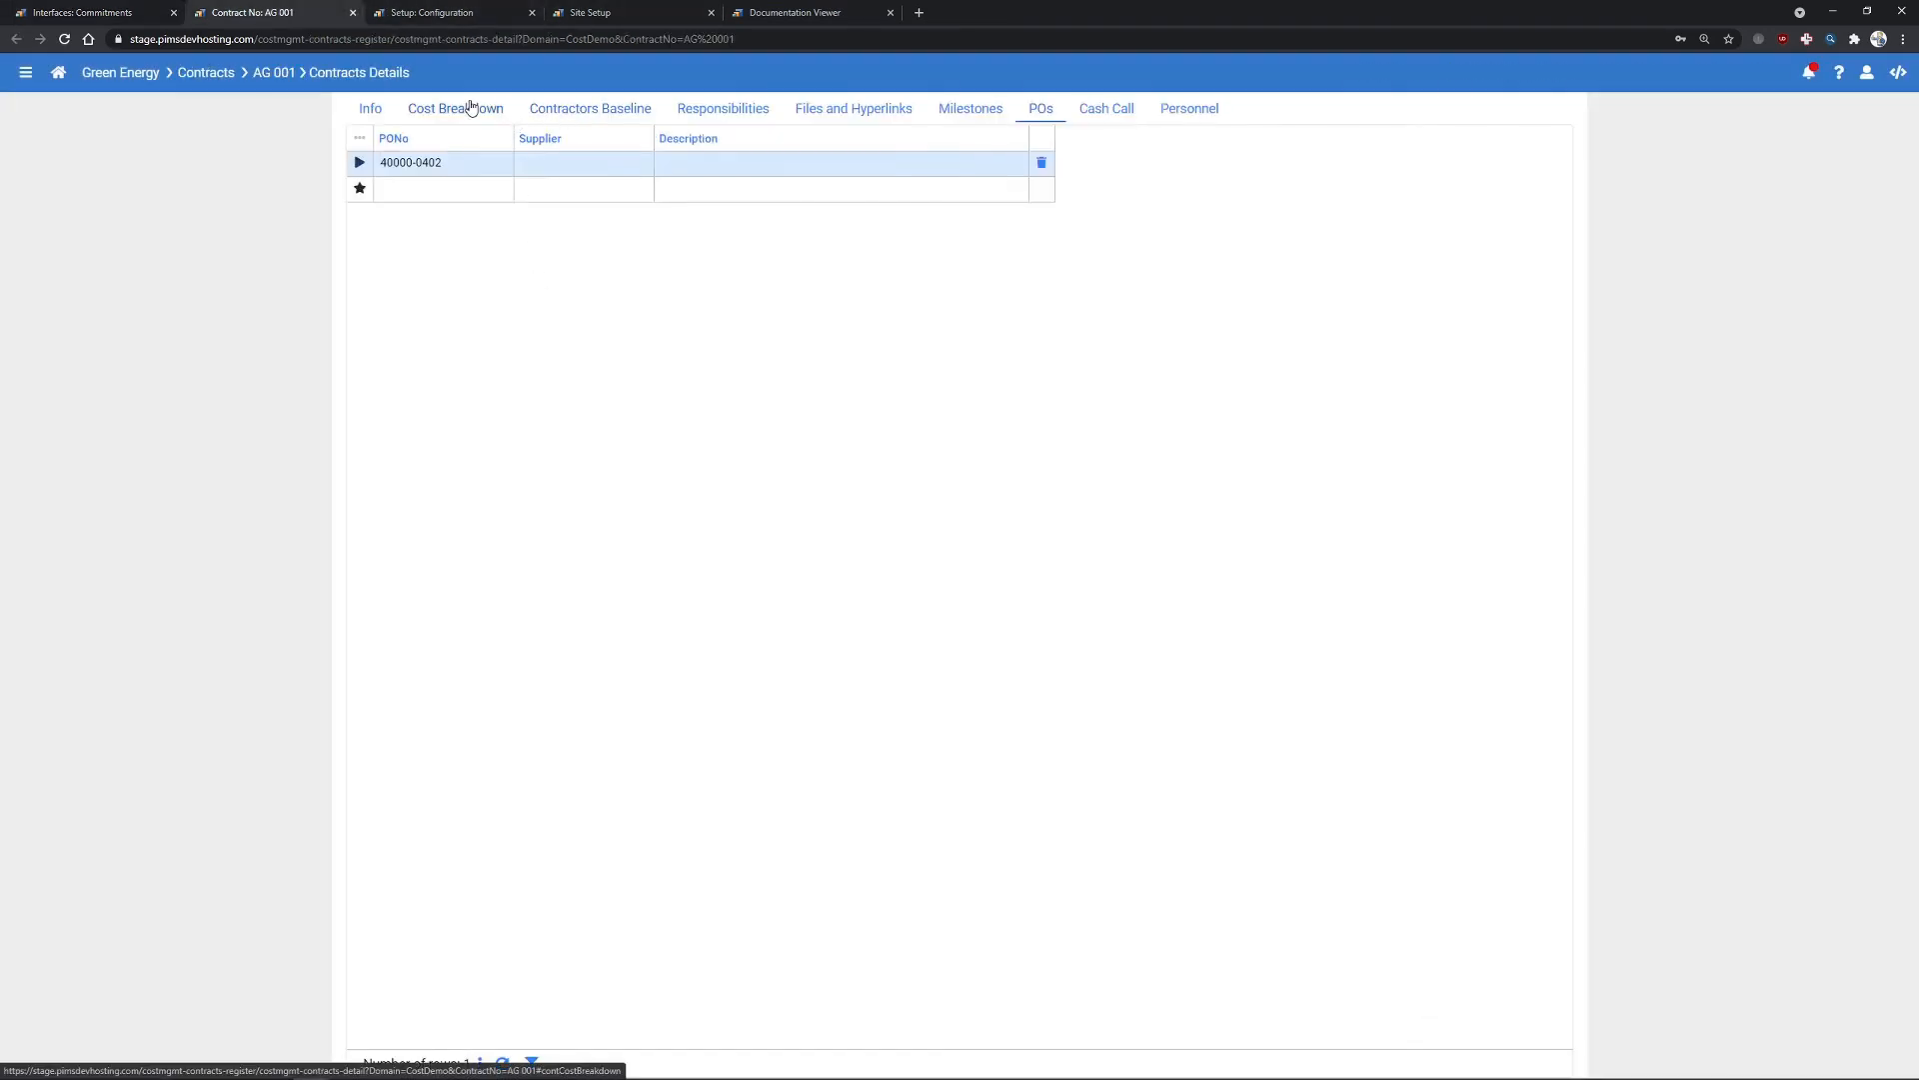
- Refresh AG 001's cost breakdown to show imported element EL-0505002 worth 975 from item A-0402
{"action": "left_click", "coordinate": [471, 108]}
{"action": "left_click", "coordinate": [502, 437]}
{"action": "left_click", "coordinate": [487, 277]}
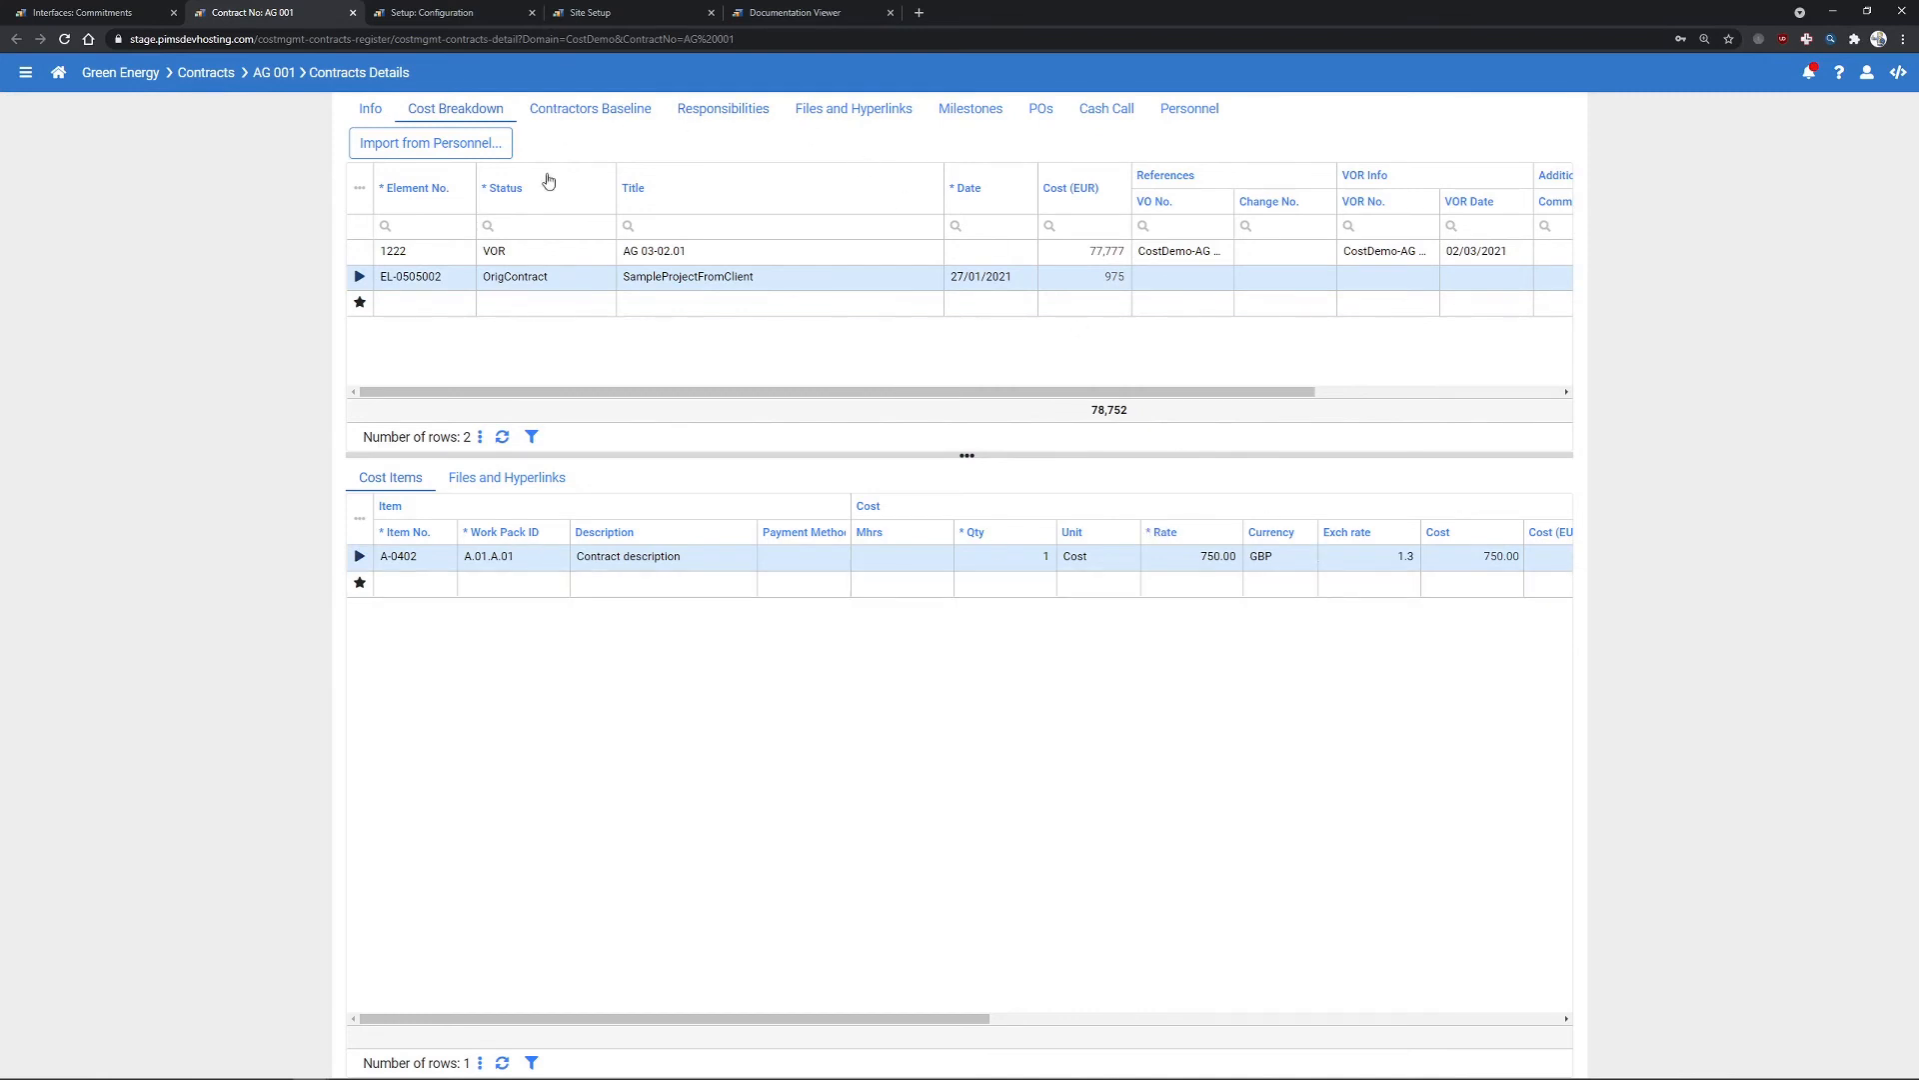
{"action": "left_click", "coordinate": [438, 14]}
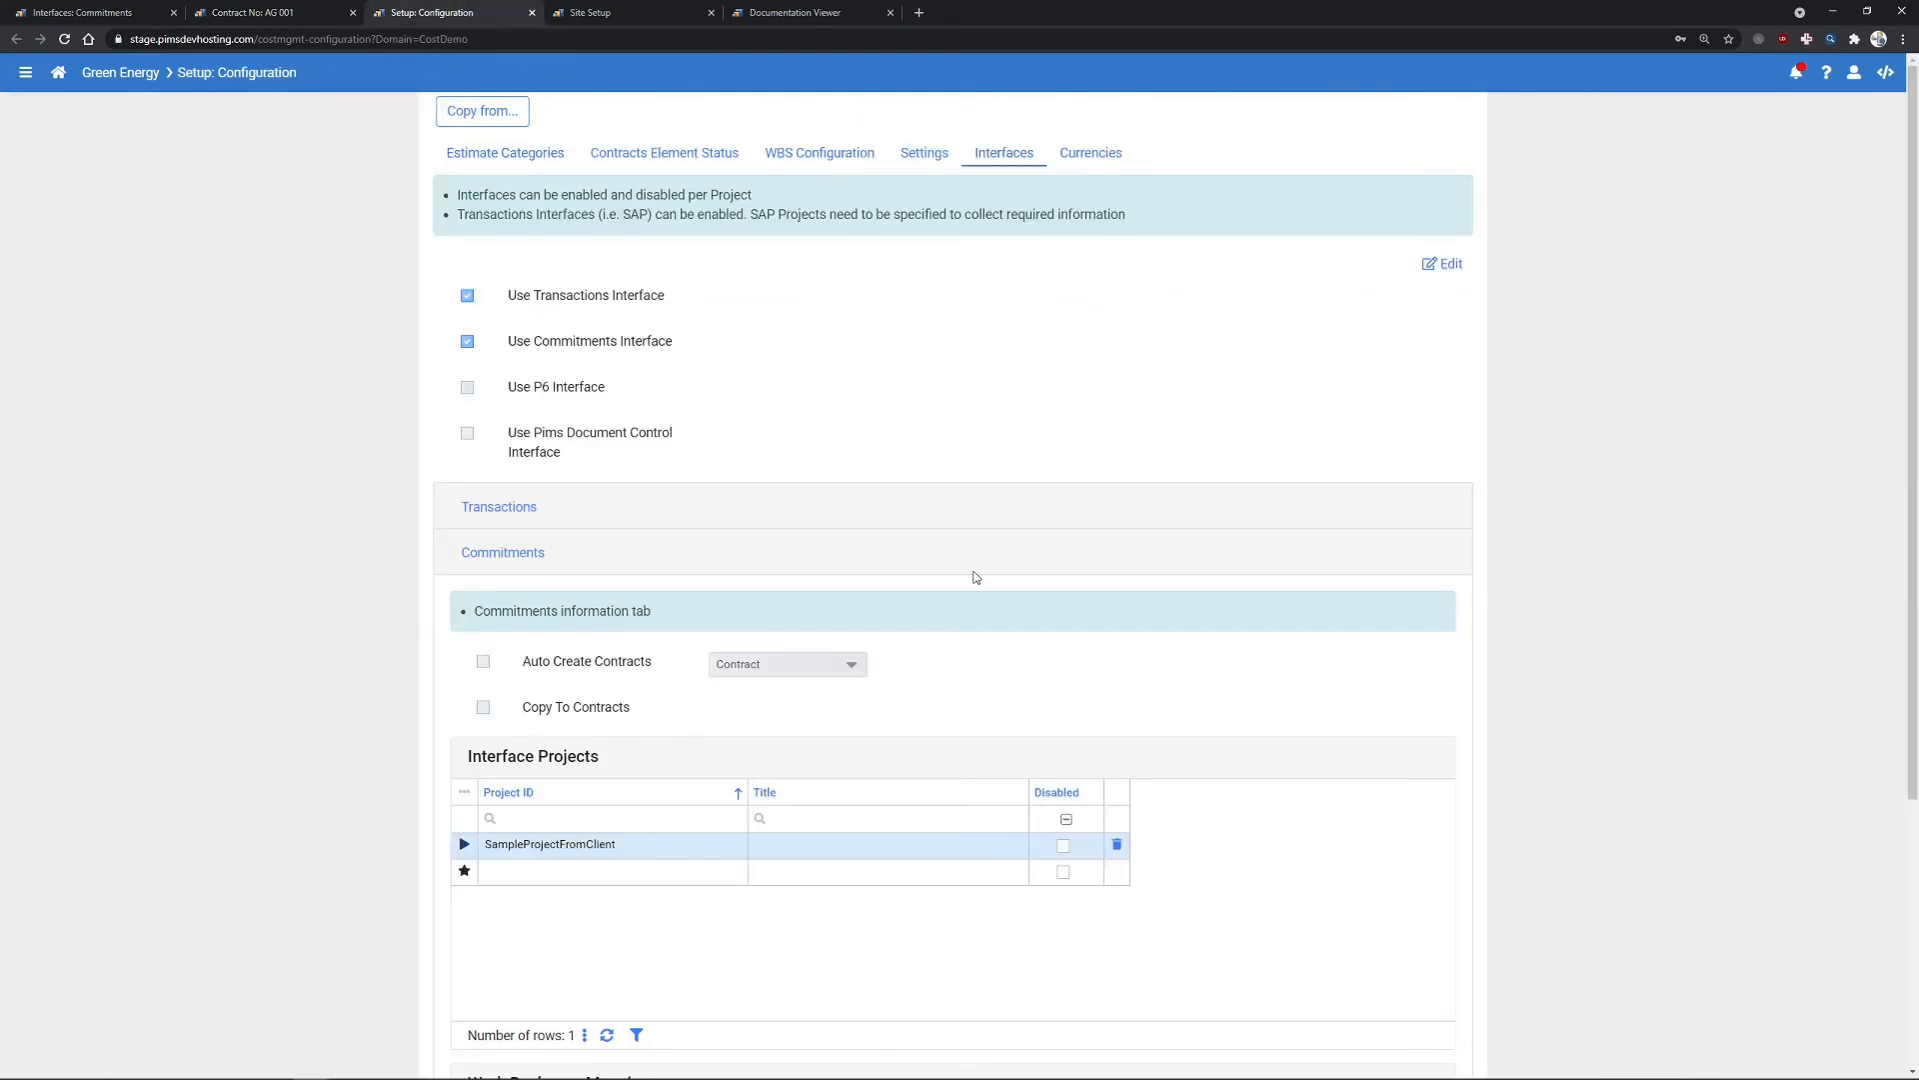
- Turn Auto Create Contracts (type Contract) and Copy To Contracts back on and save the settings
{"action": "left_click", "coordinate": [1451, 272]}
{"action": "left_click", "coordinate": [483, 662]}
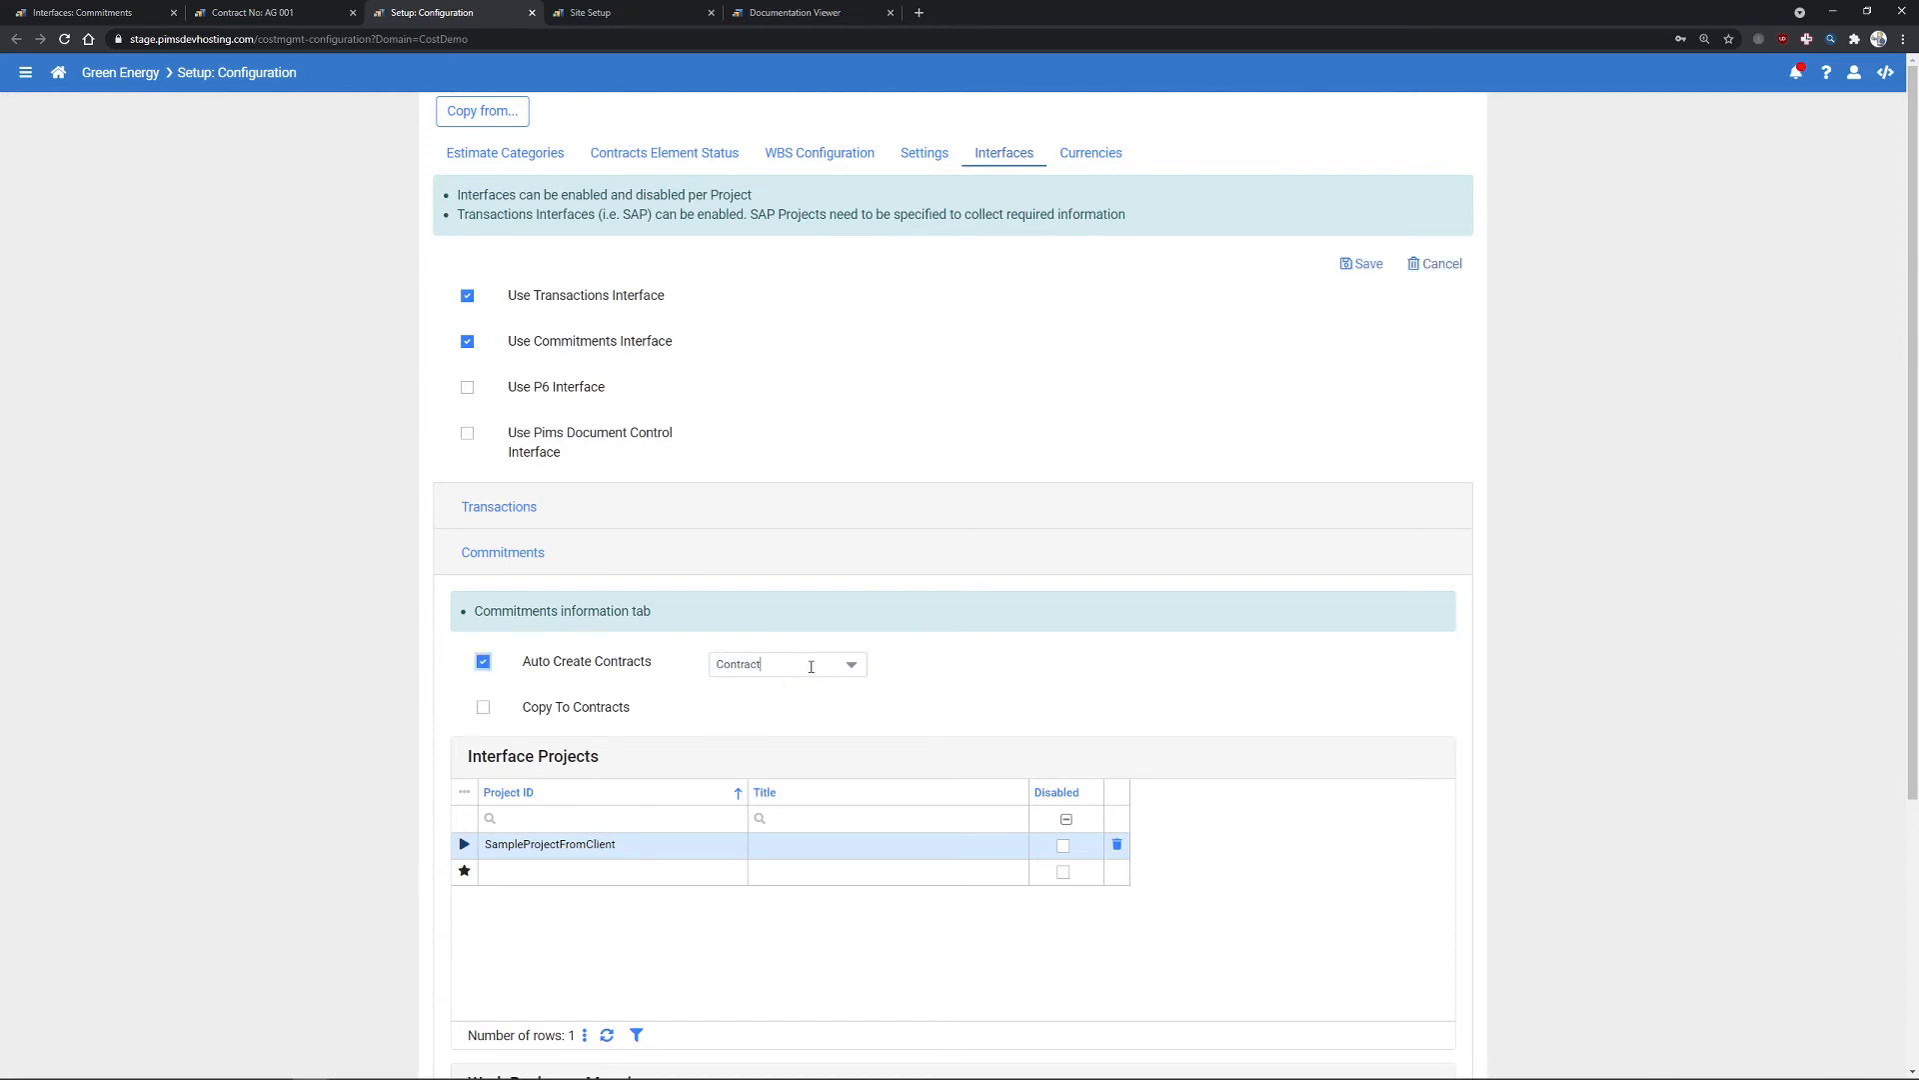
{"action": "left_click", "coordinate": [811, 667]}
{"action": "scroll", "coordinate": [852, 870], "scroll_direction": "down", "scroll_amount": 3}
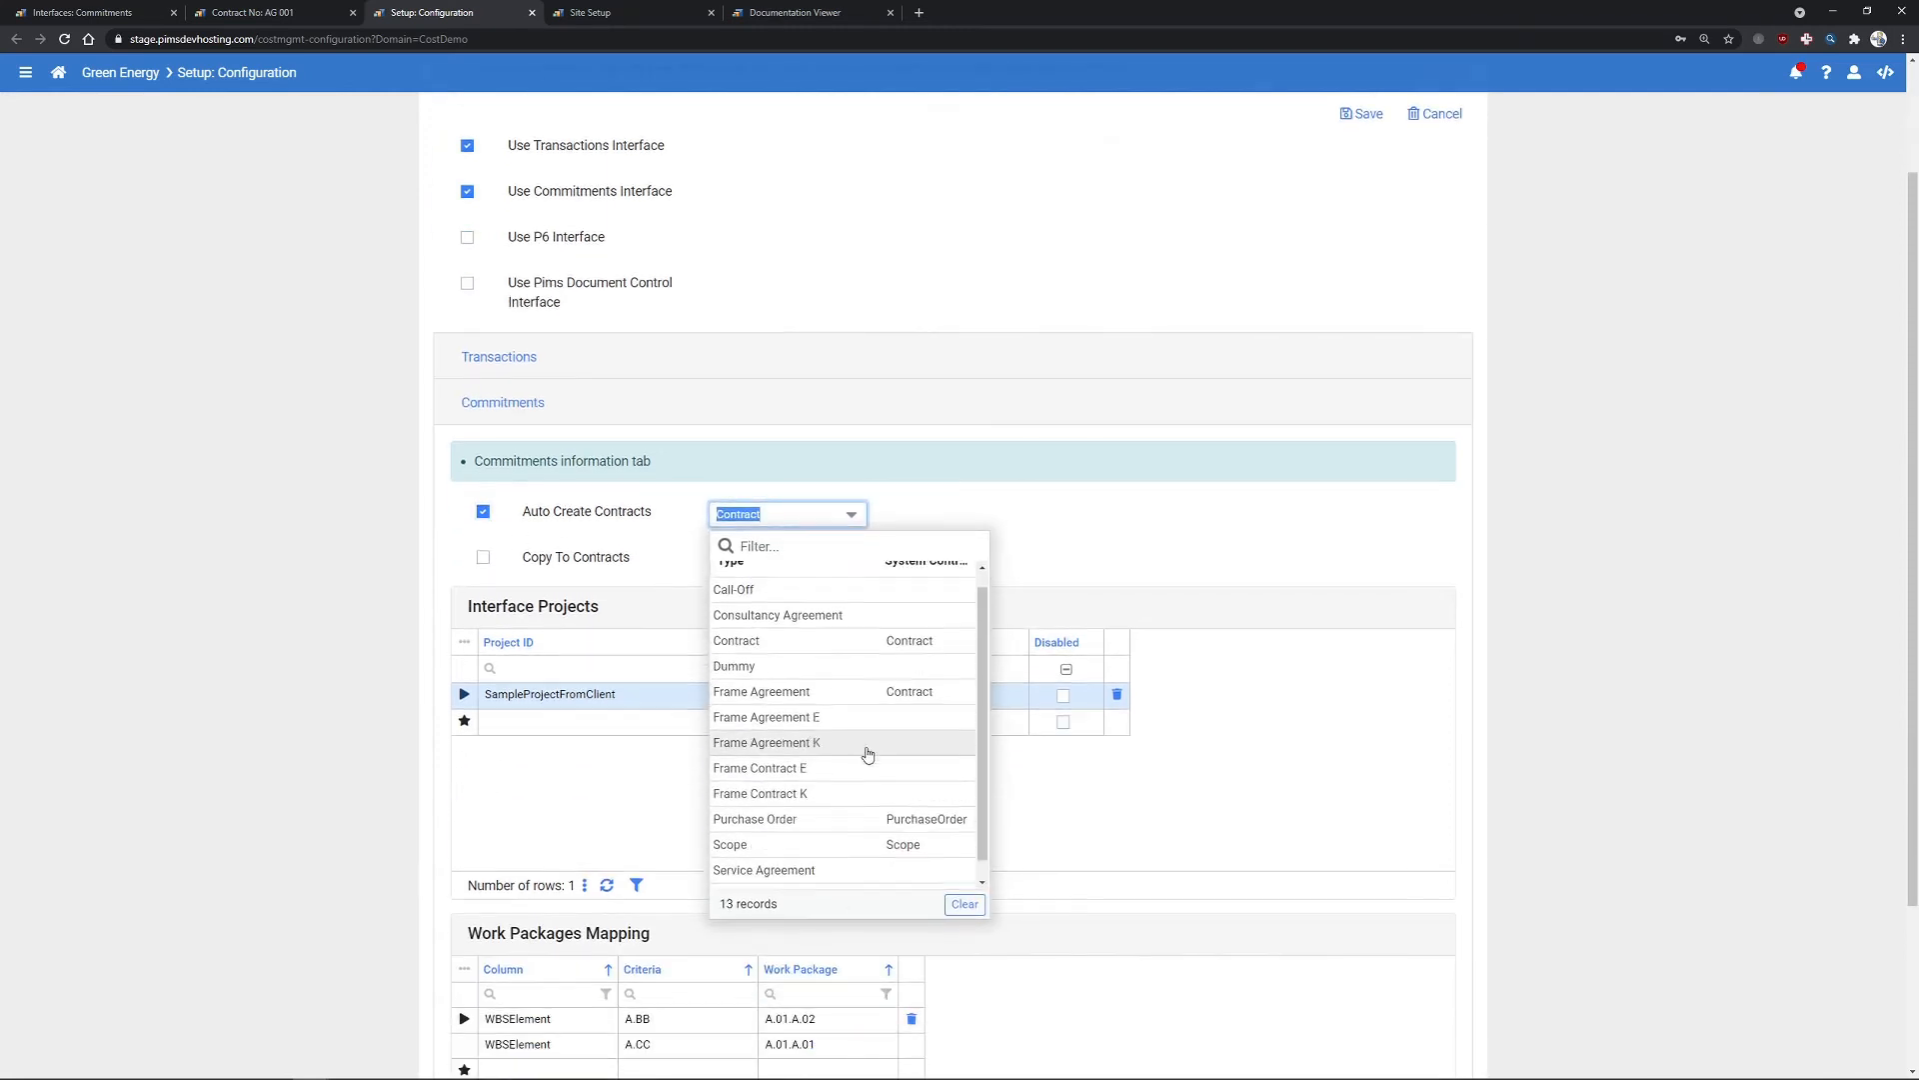
{"action": "left_click", "coordinate": [806, 511]}
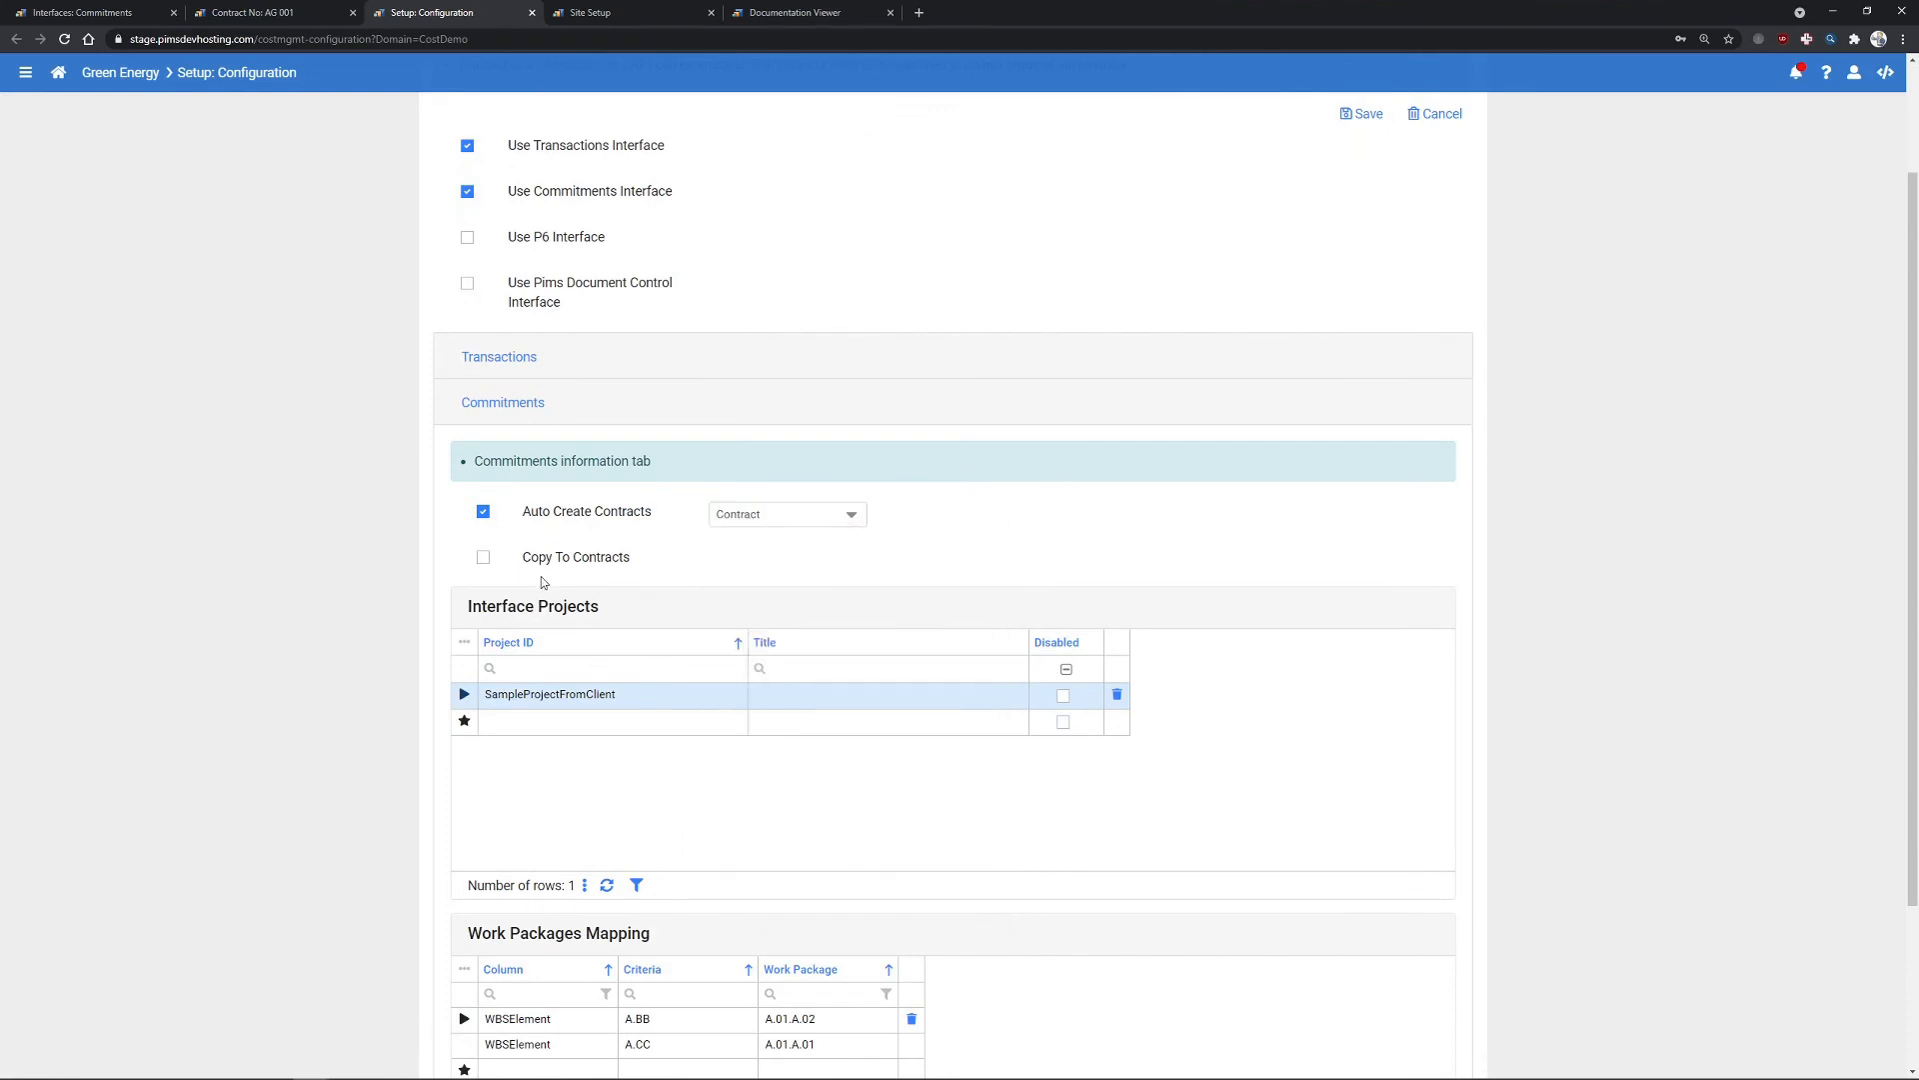
{"action": "left_click", "coordinate": [483, 557]}
{"action": "scroll", "coordinate": [1032, 476], "scroll_direction": "up", "scroll_amount": 3}
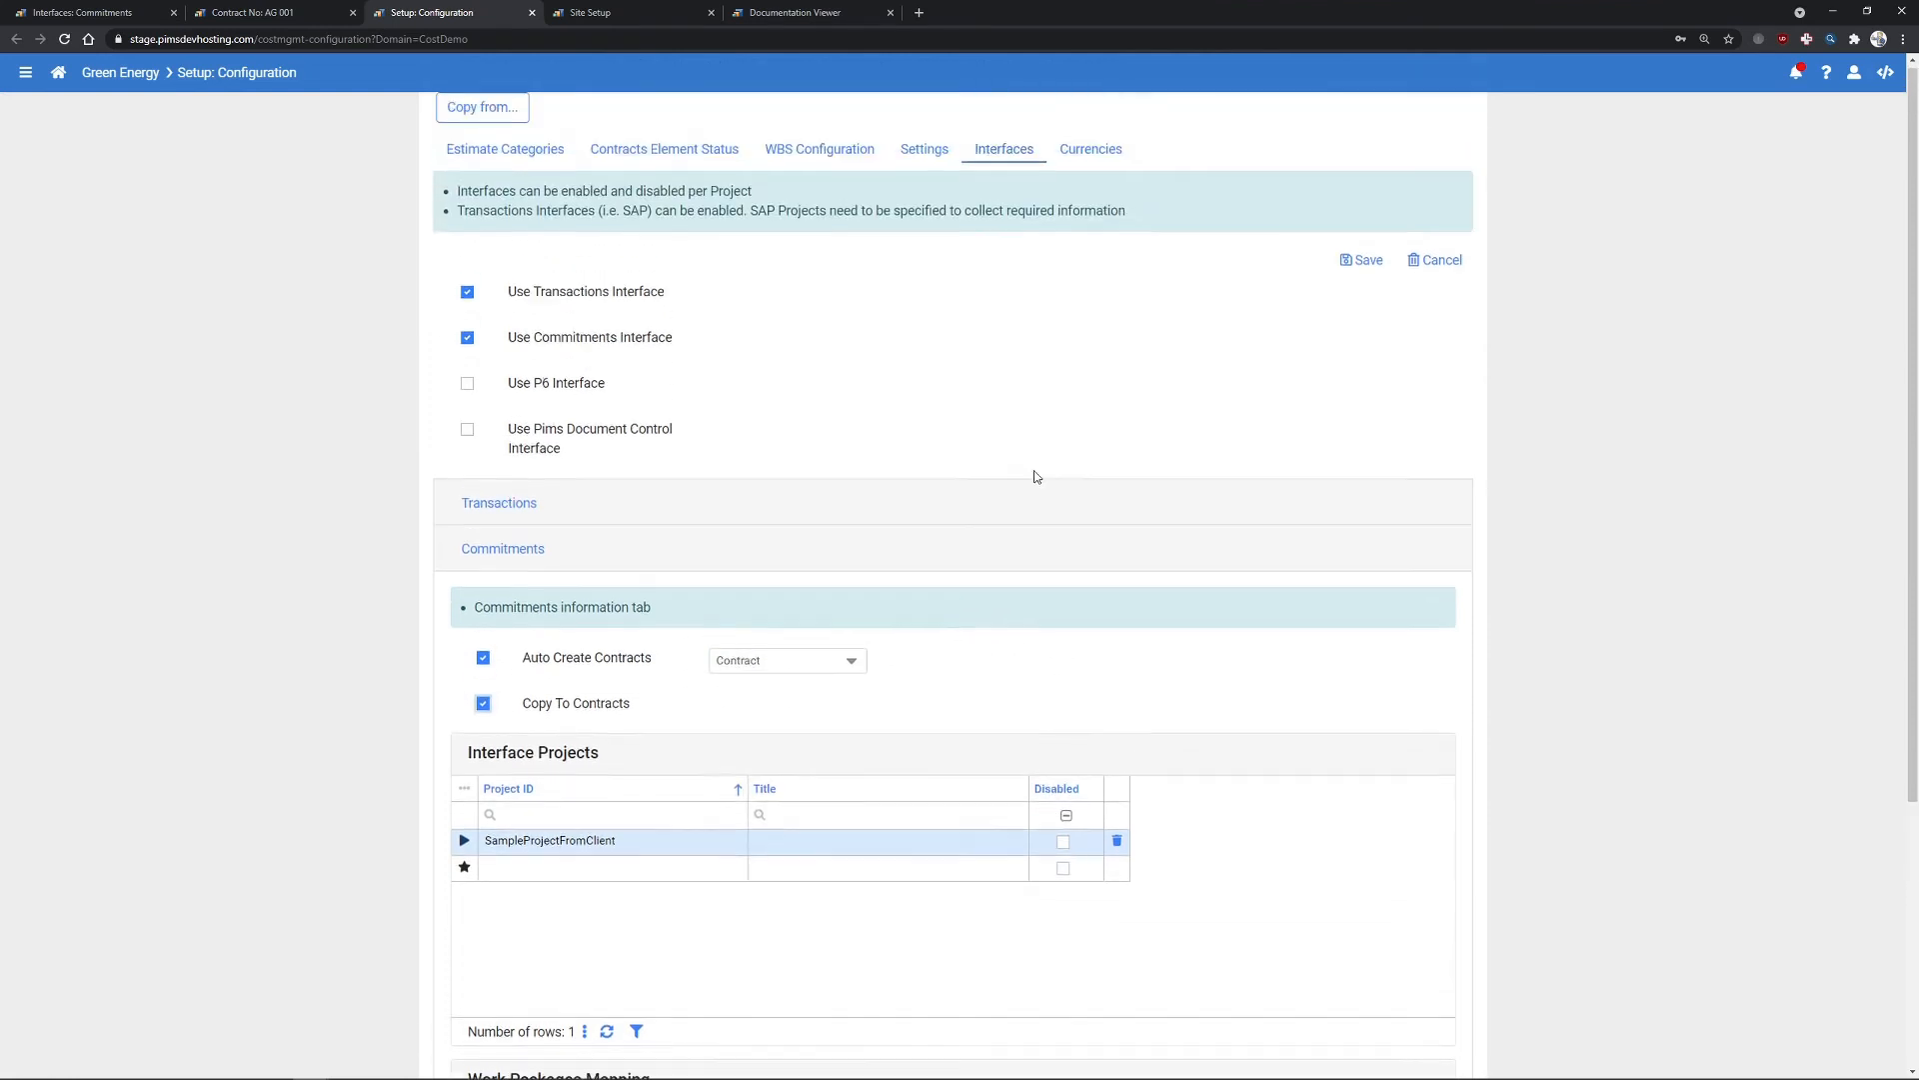
{"action": "left_click", "coordinate": [1371, 268]}
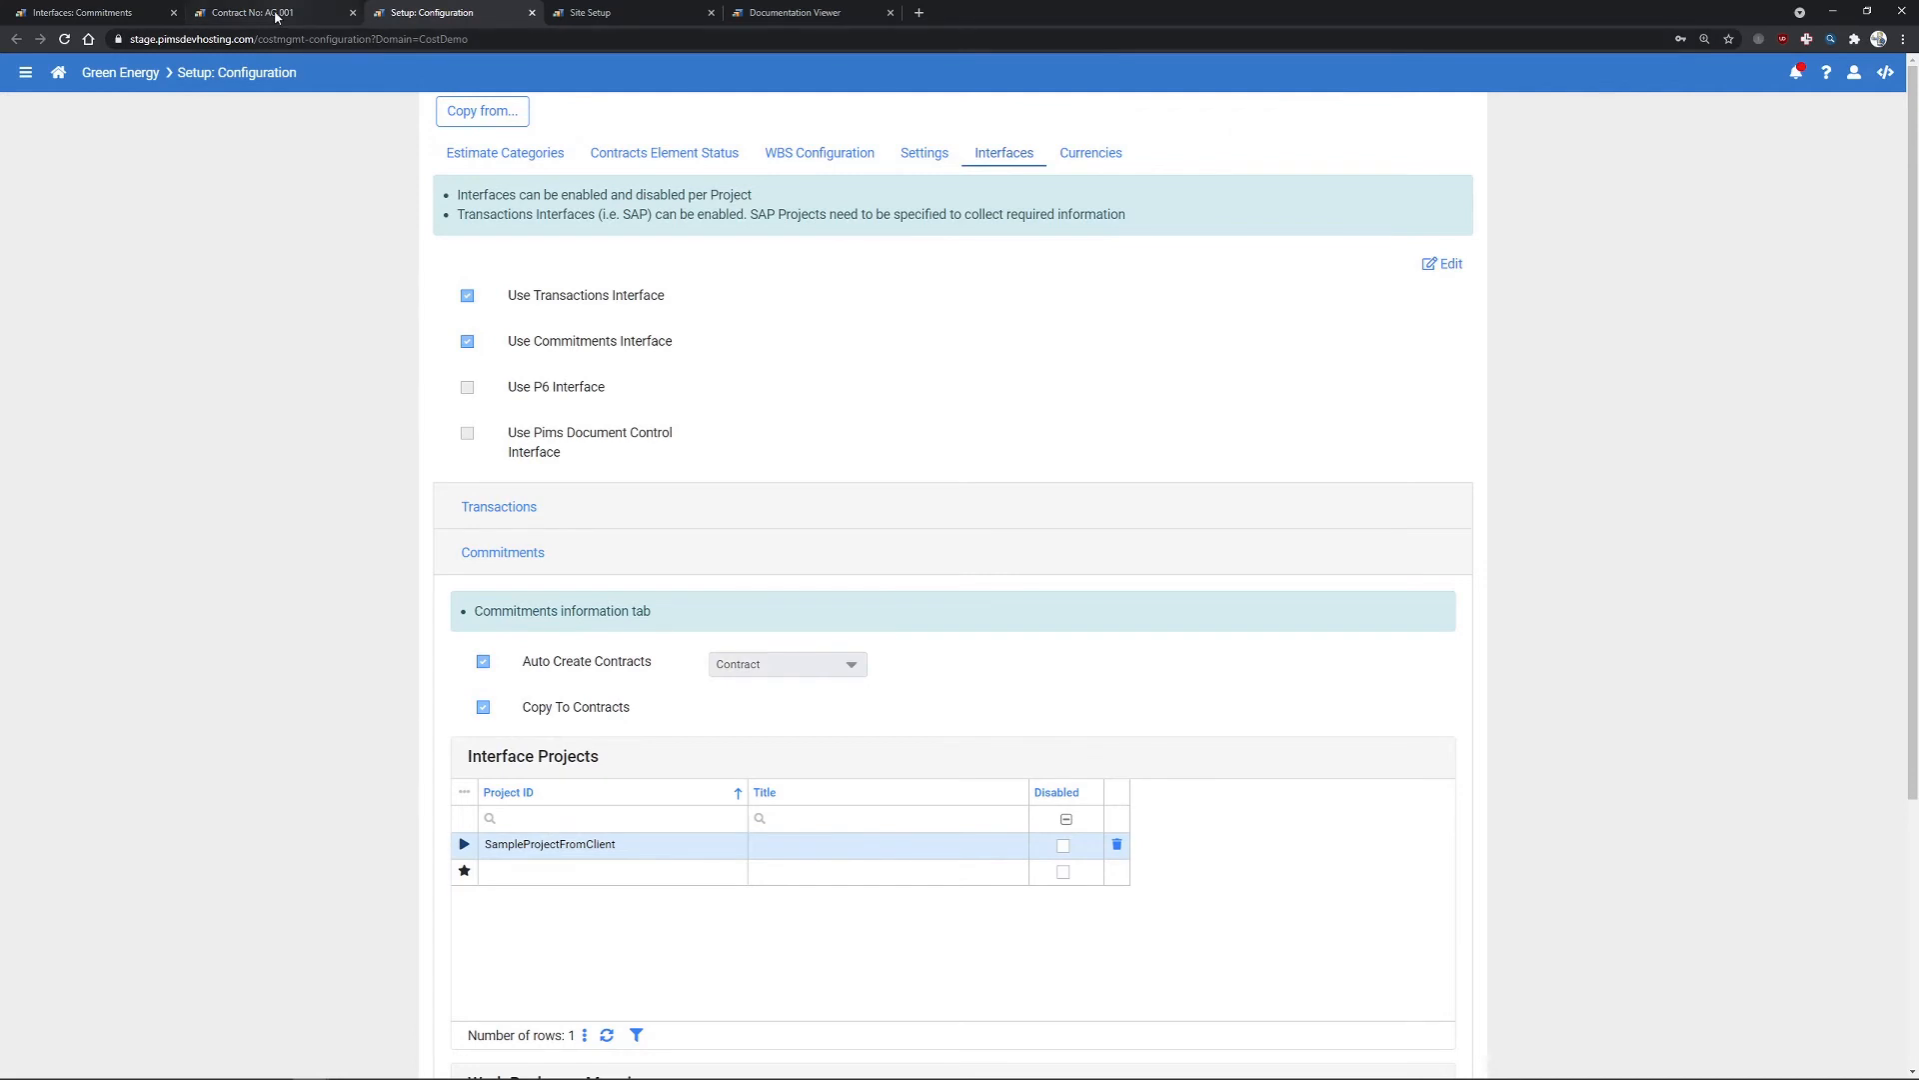
{"action": "left_click", "coordinate": [110, 13]}
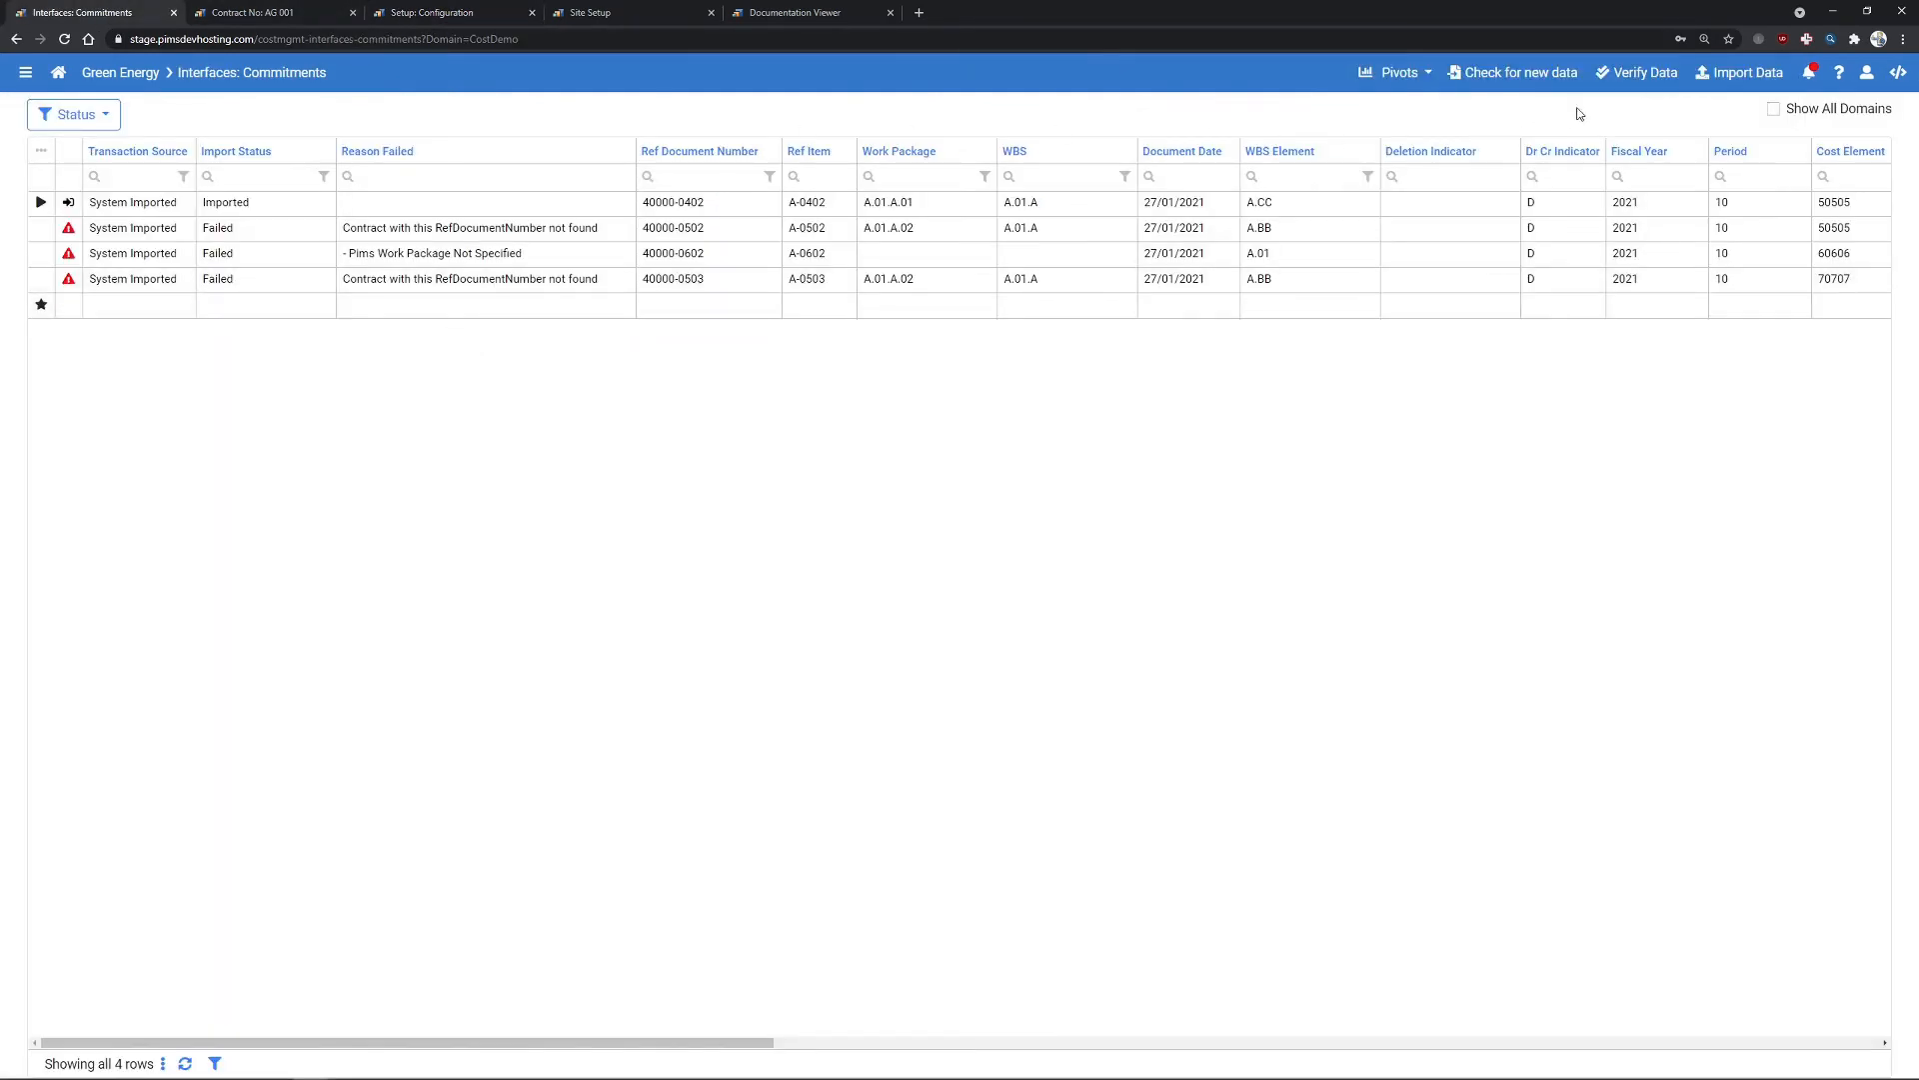
- Verify and import commitments 40000-0502 and 40000-0503 with auto-creation enabled
{"action": "left_click", "coordinate": [1630, 73]}
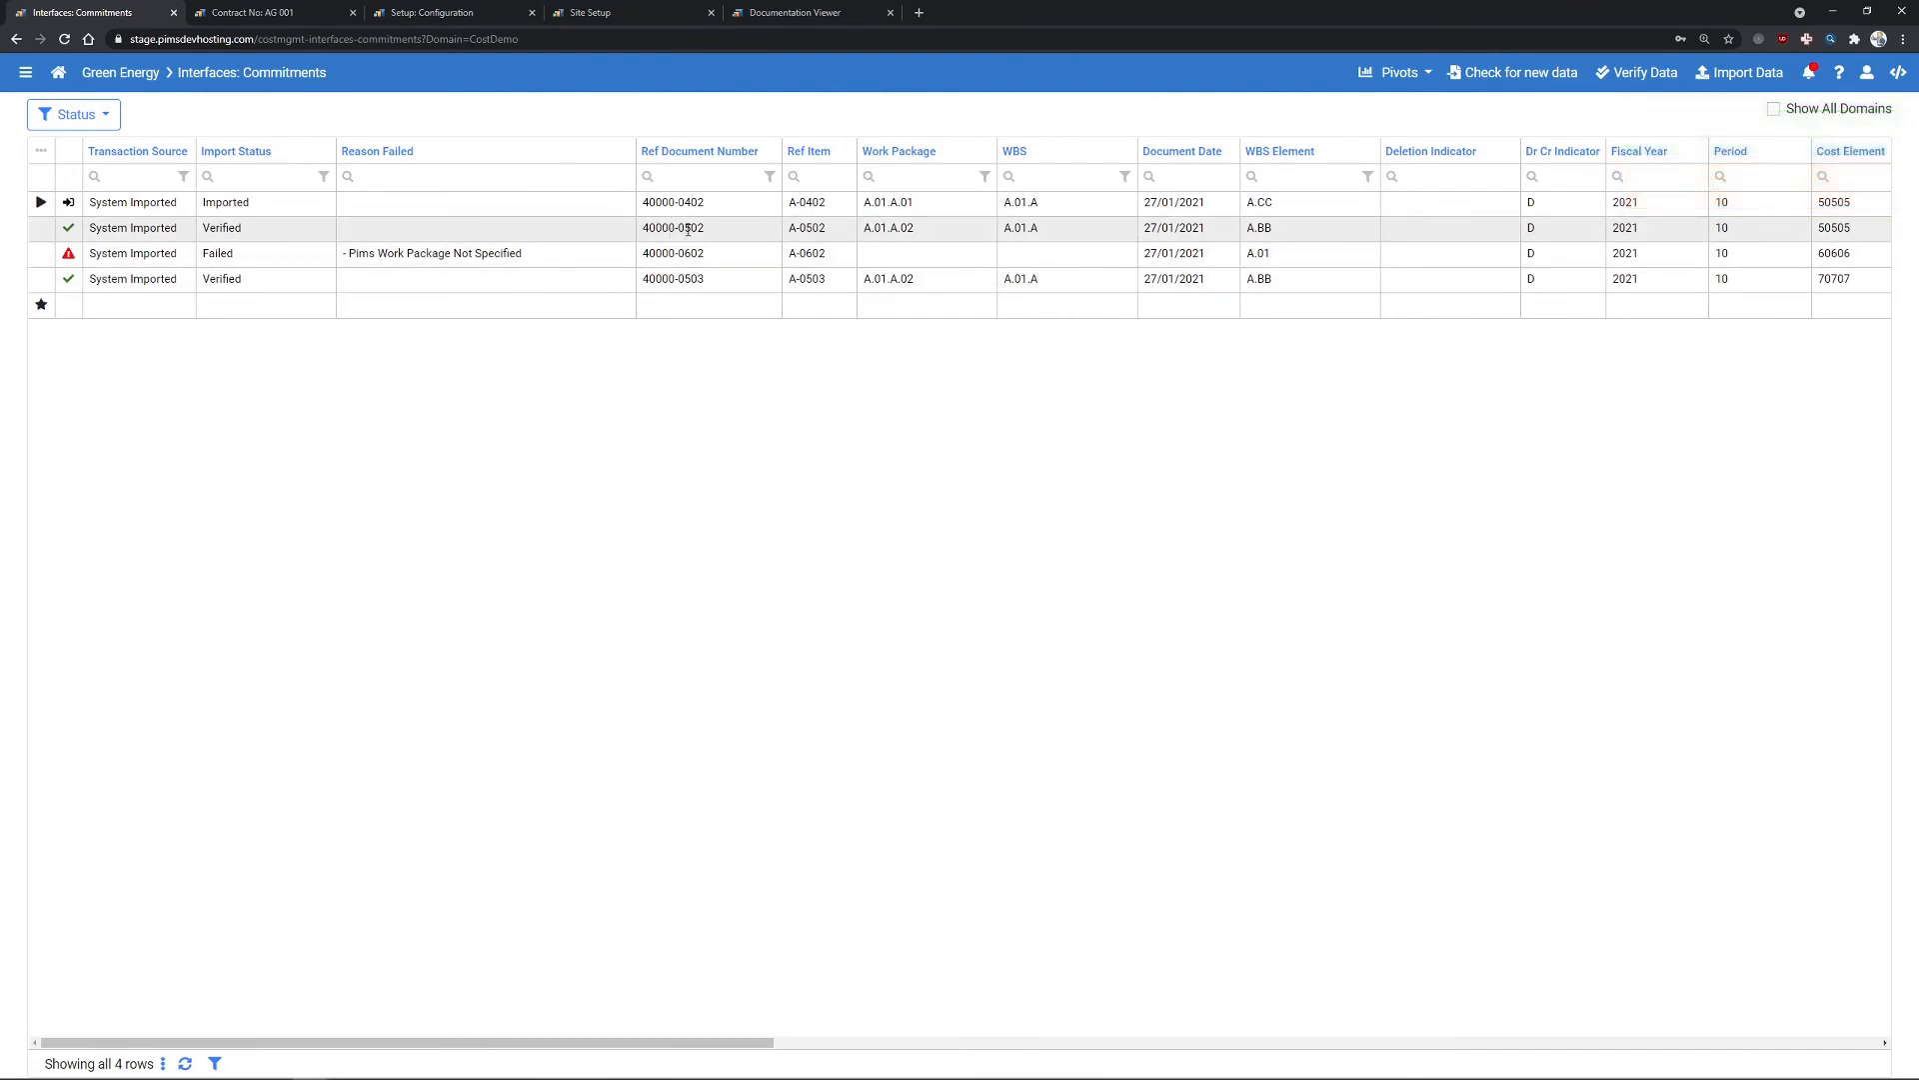
{"action": "left_click_drag", "start_coordinate": [734, 225], "coordinate": [633, 284]}
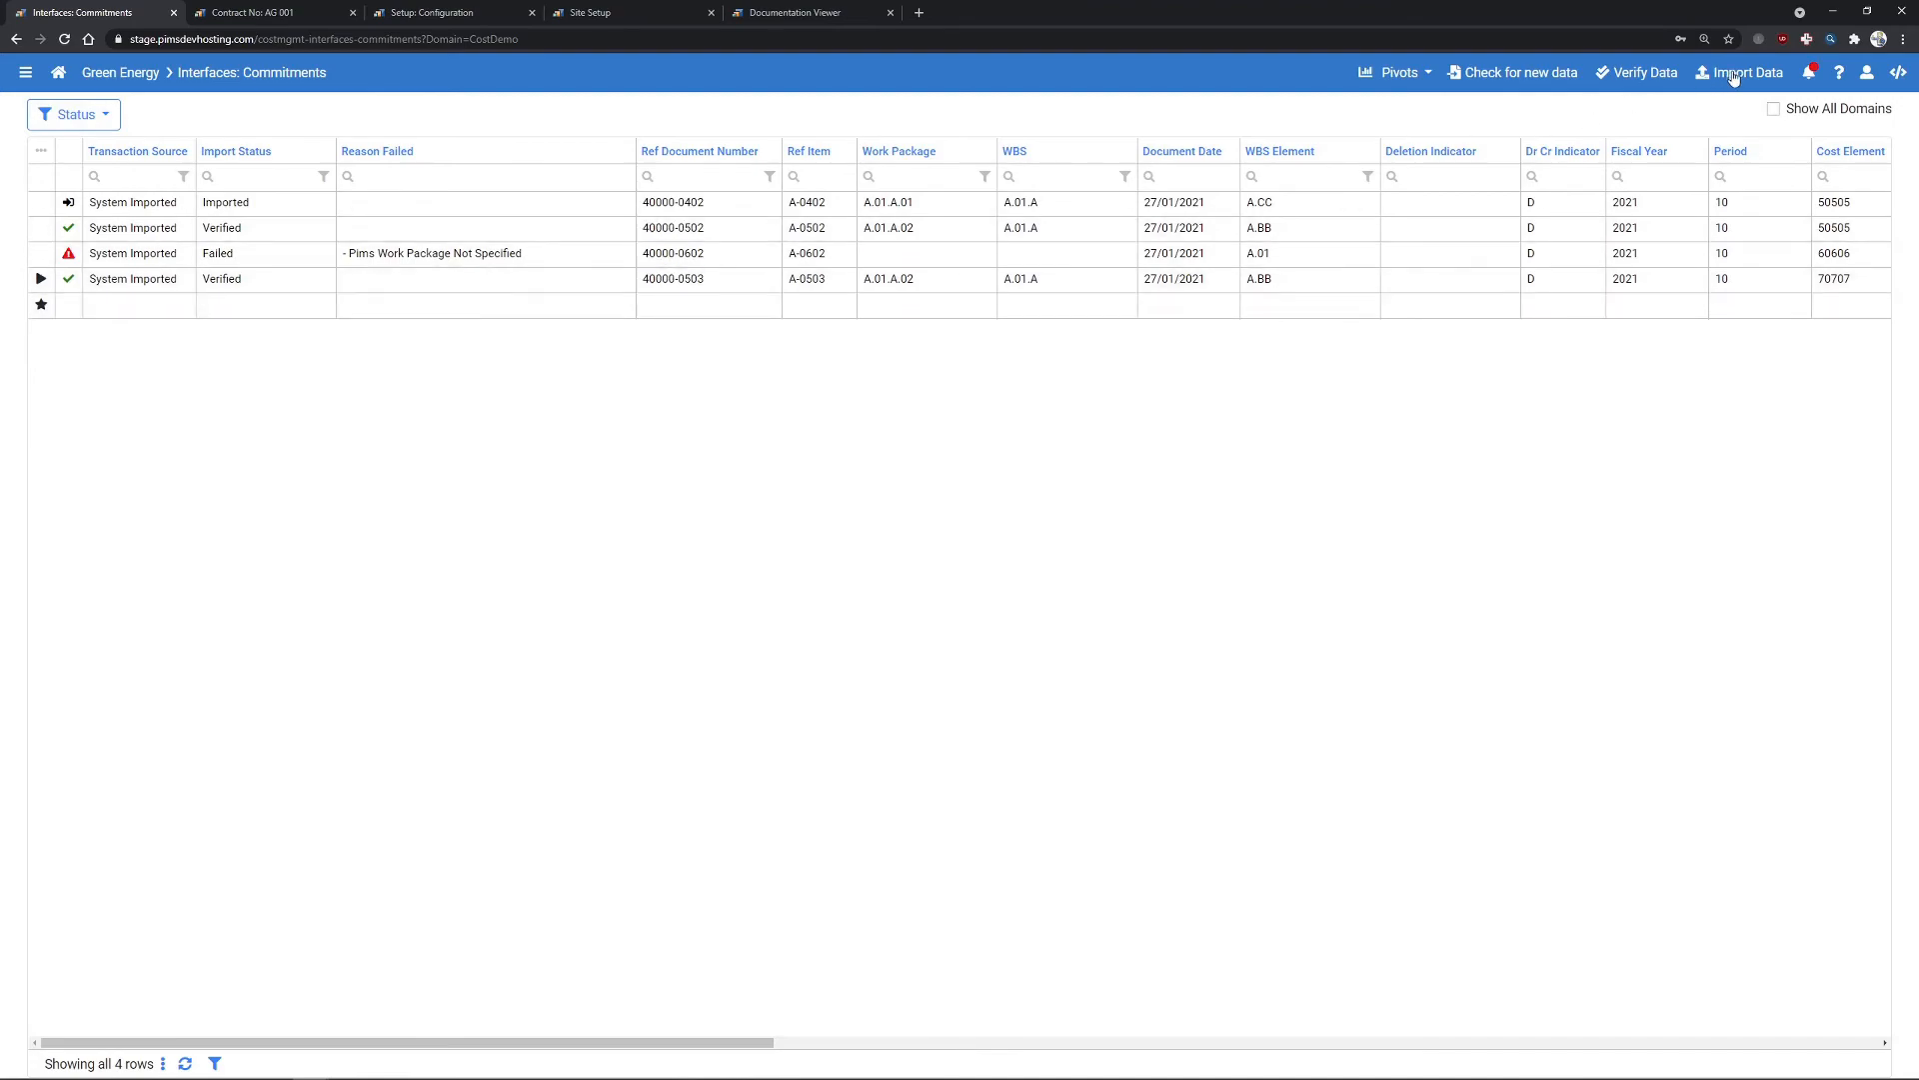
{"action": "left_click", "coordinate": [1739, 73]}
{"action": "left_click", "coordinate": [1092, 237]}
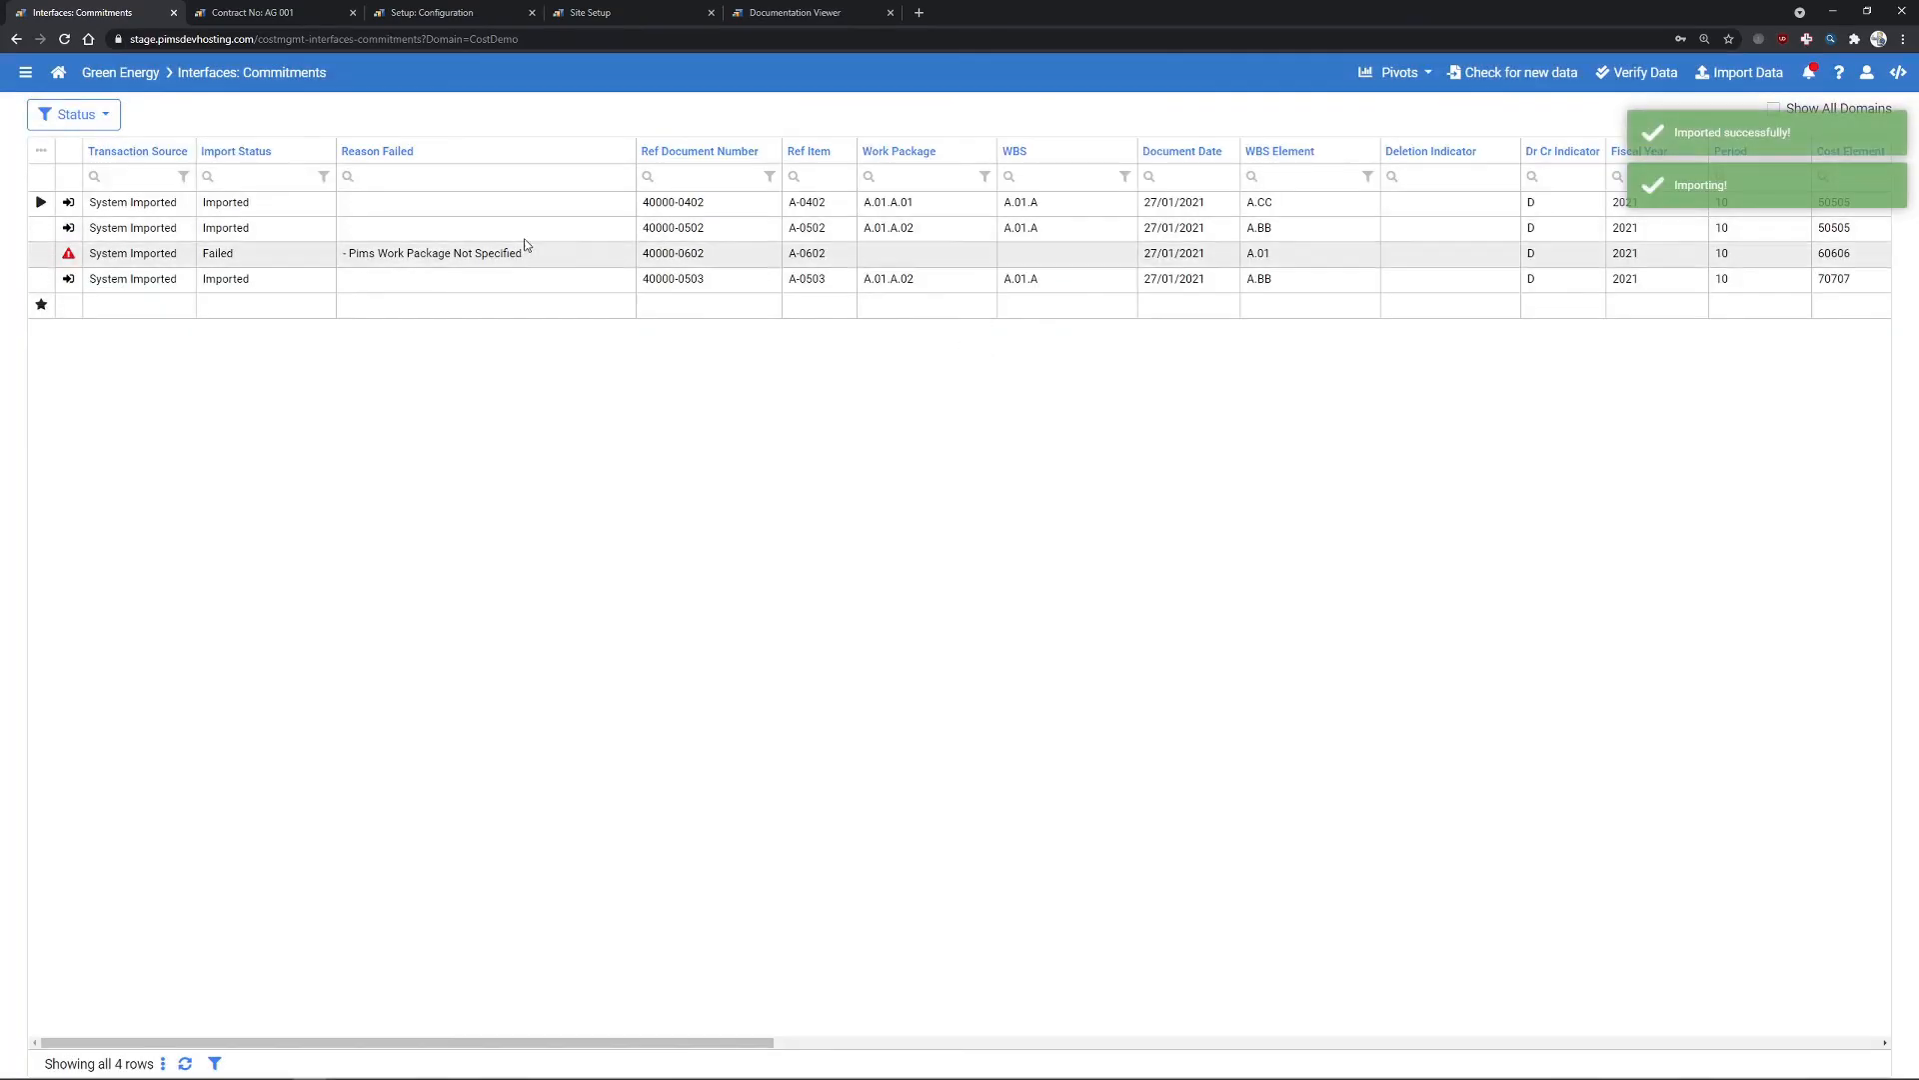
{"action": "left_click", "coordinate": [292, 12]}
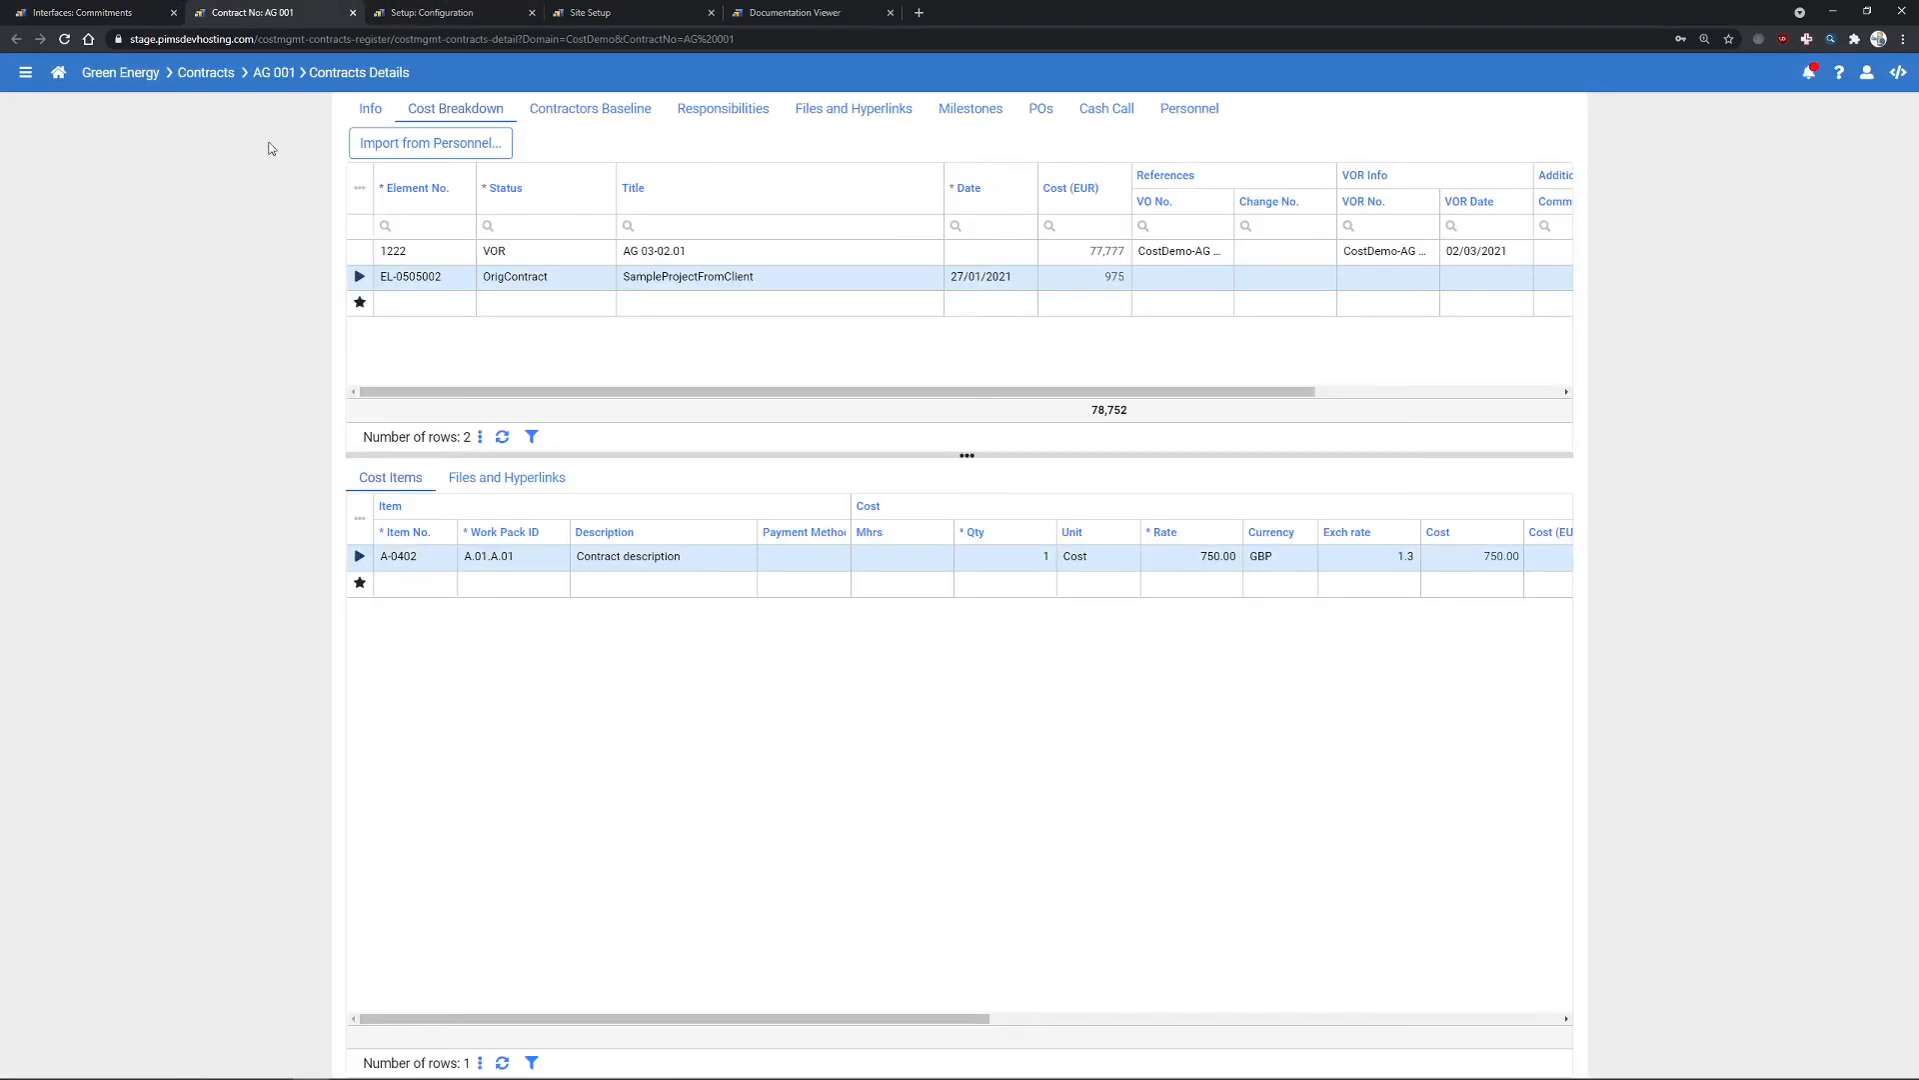
- Inspect new contracts 40000-0502 and 40000-0503 in the register, plus 40000-0503's cost breakdown
{"action": "left_click", "coordinate": [221, 73]}
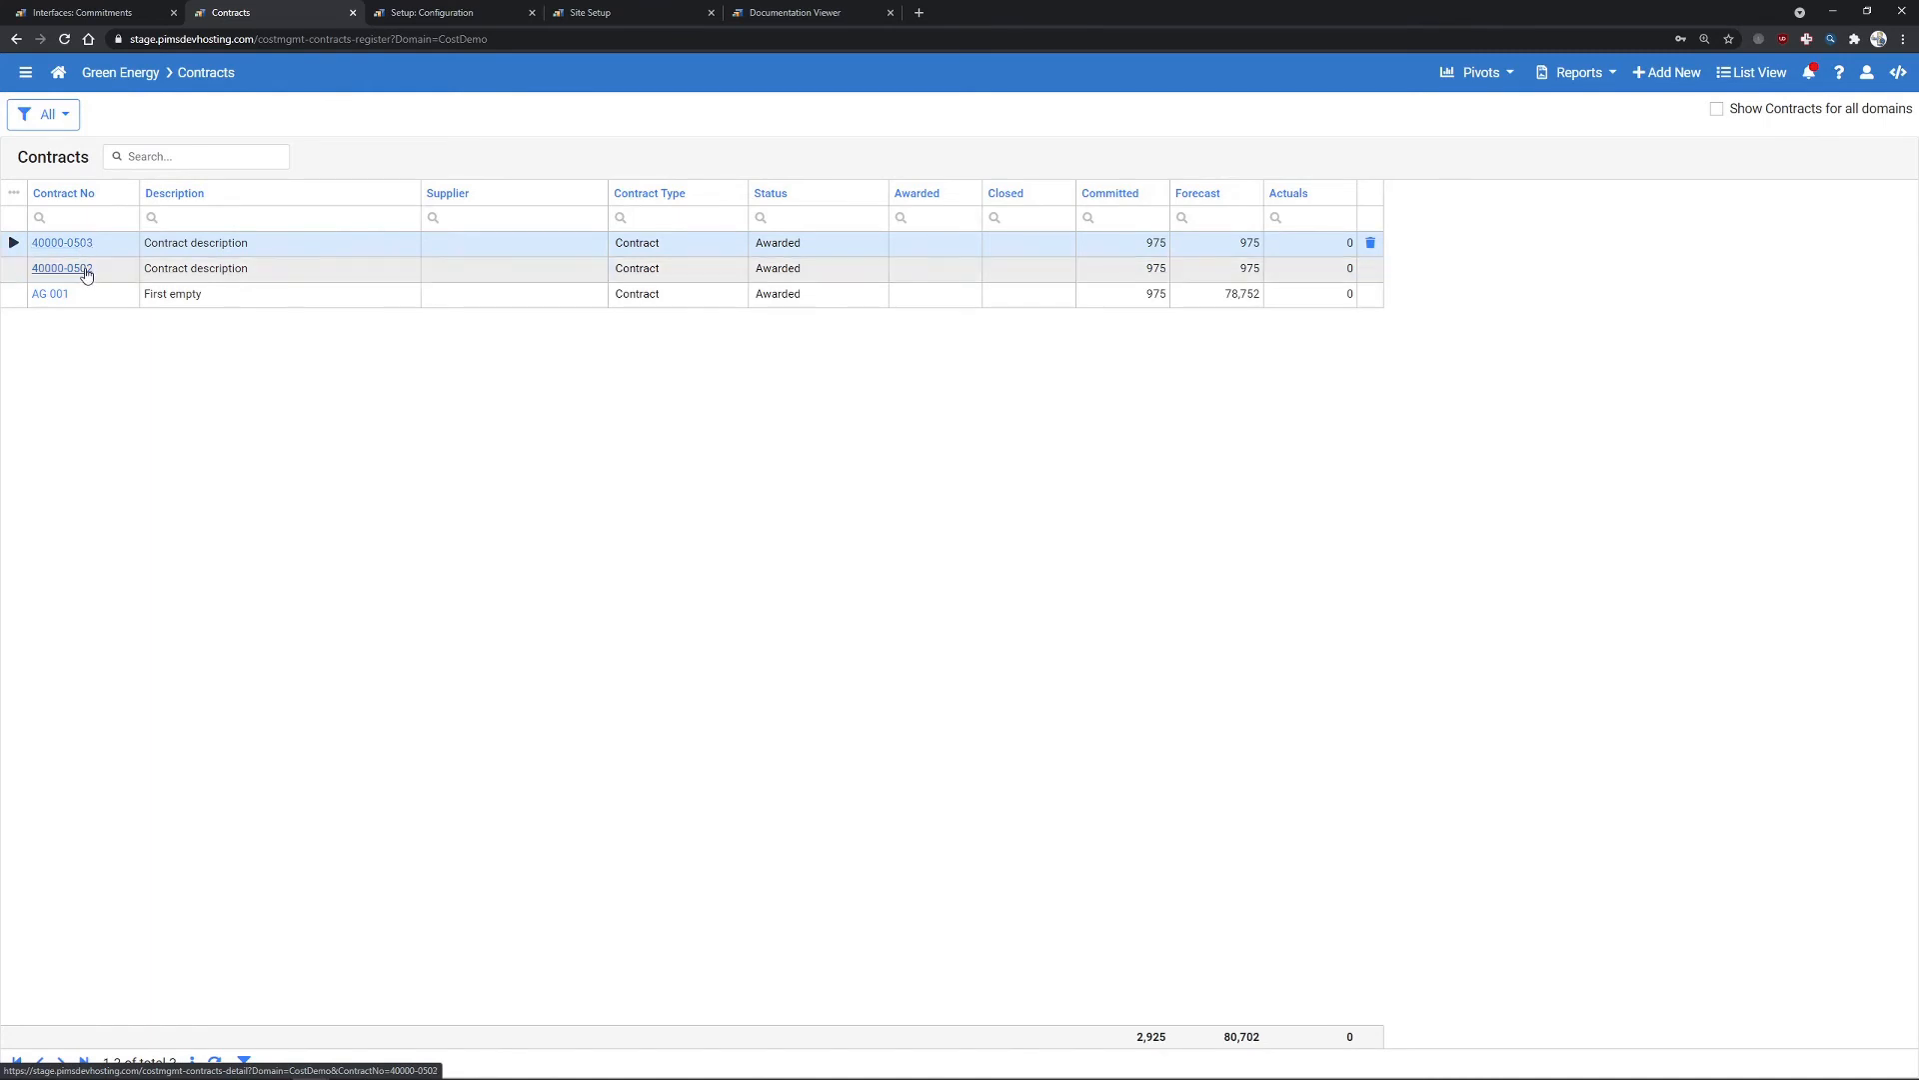
{"action": "left_click", "coordinate": [80, 244]}
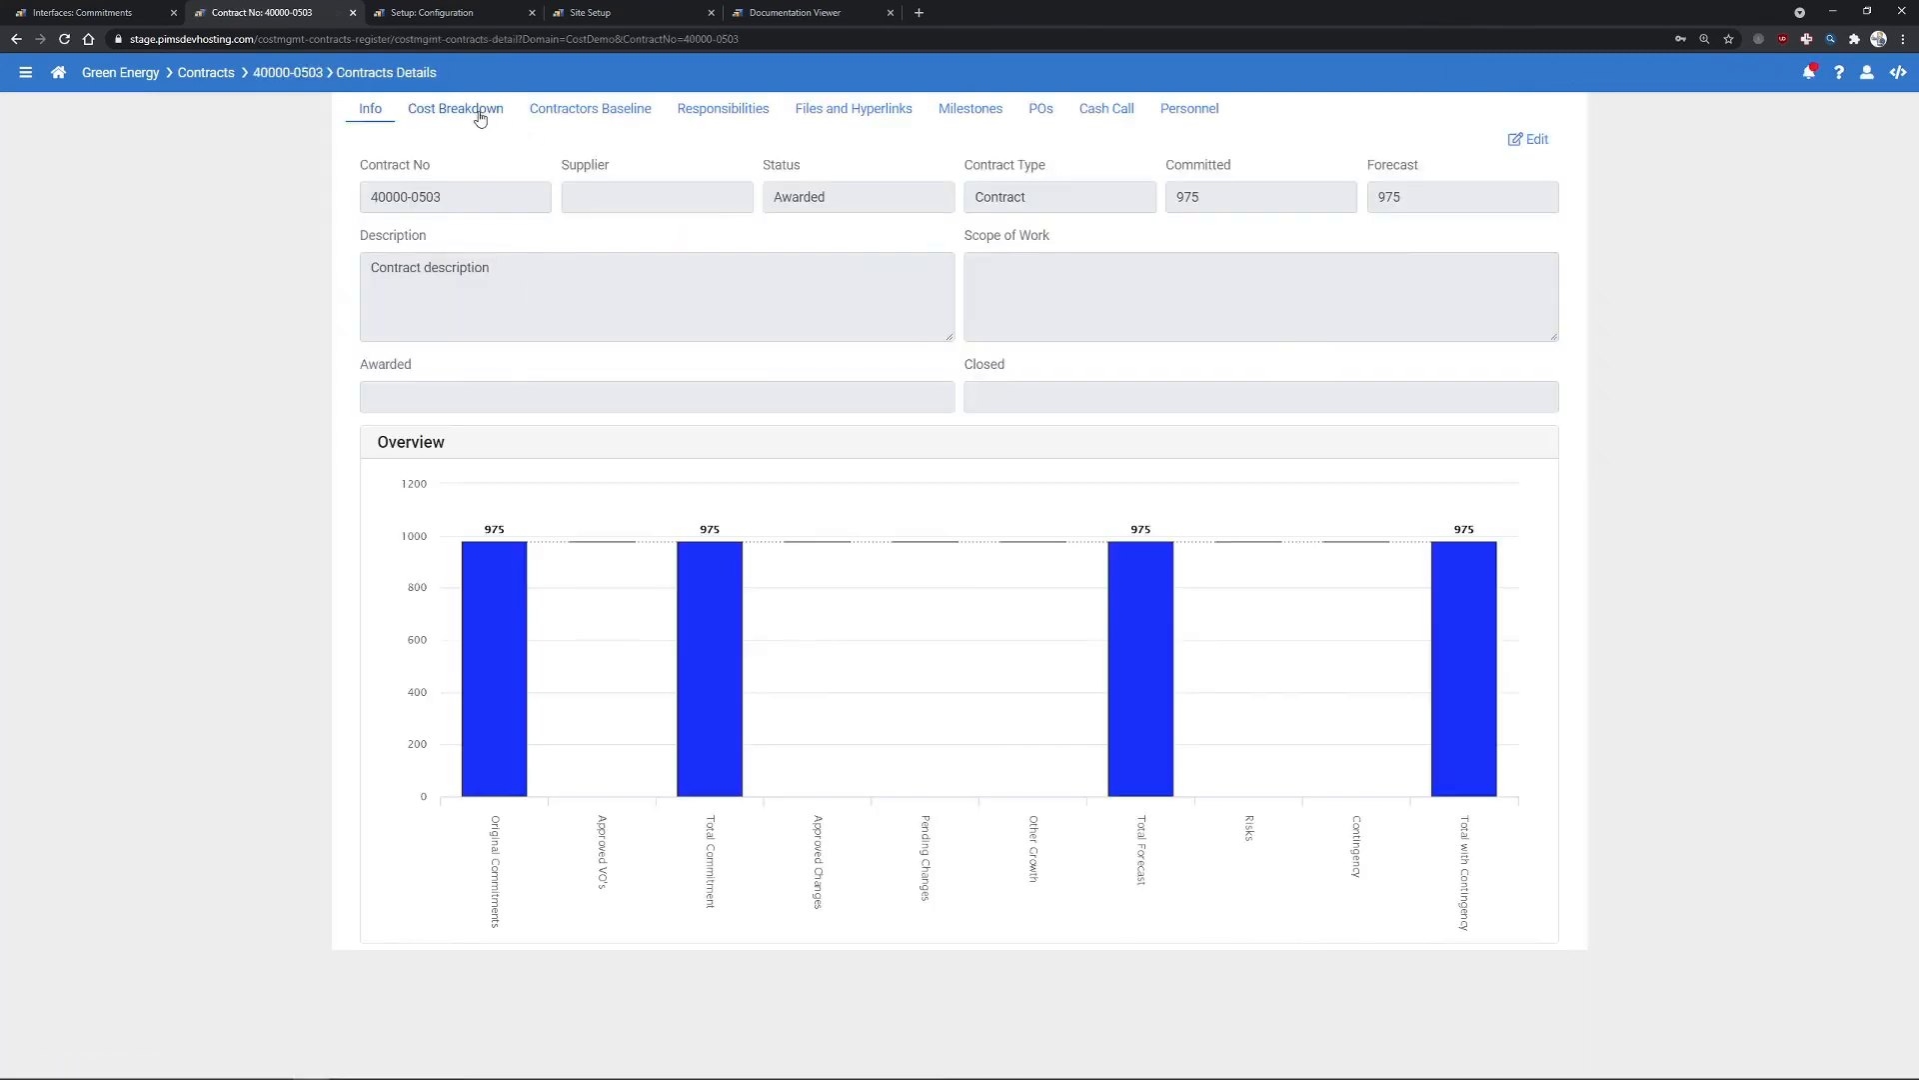
{"action": "left_click", "coordinate": [479, 112]}
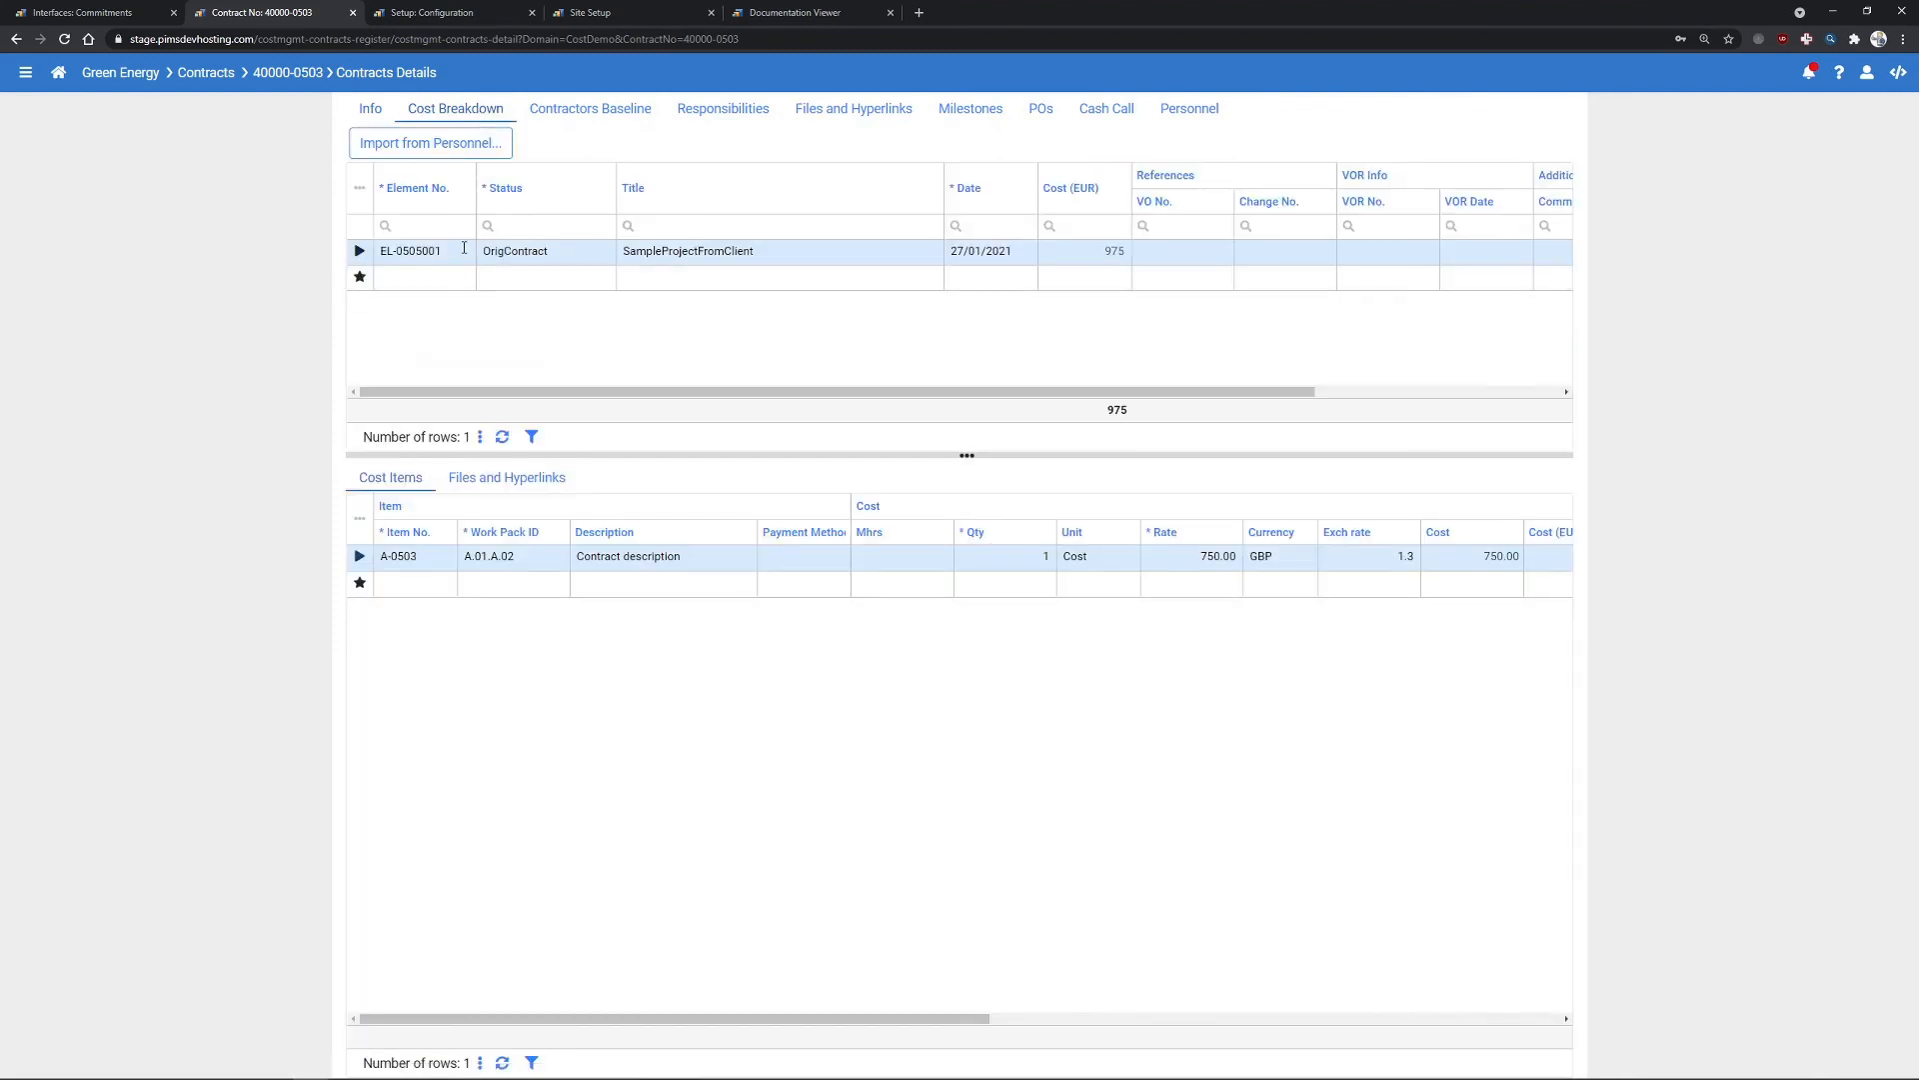
{"action": "left_click", "coordinate": [115, 12]}
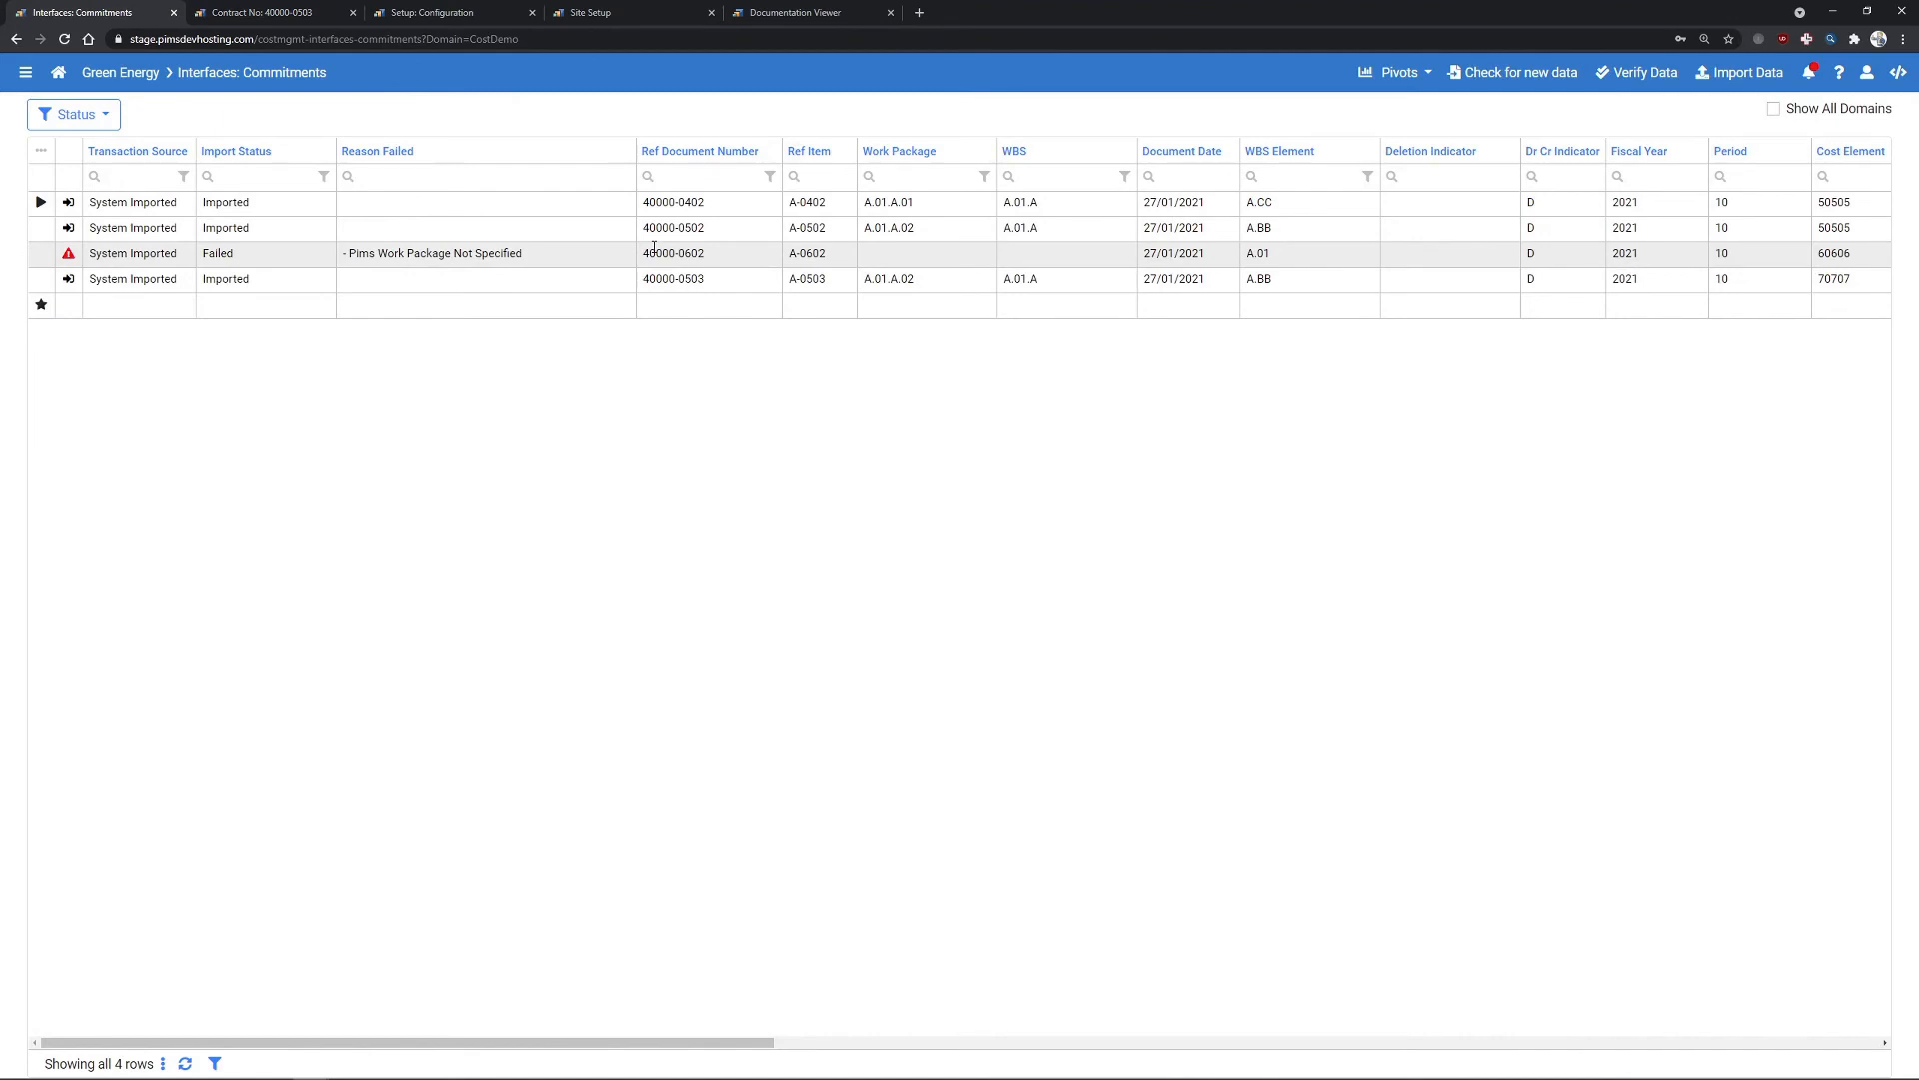
- Review contract 40000-0503's details and the imported commitments list
{"action": "left_click_drag", "start_coordinate": [715, 1043], "coordinate": [922, 1034]}
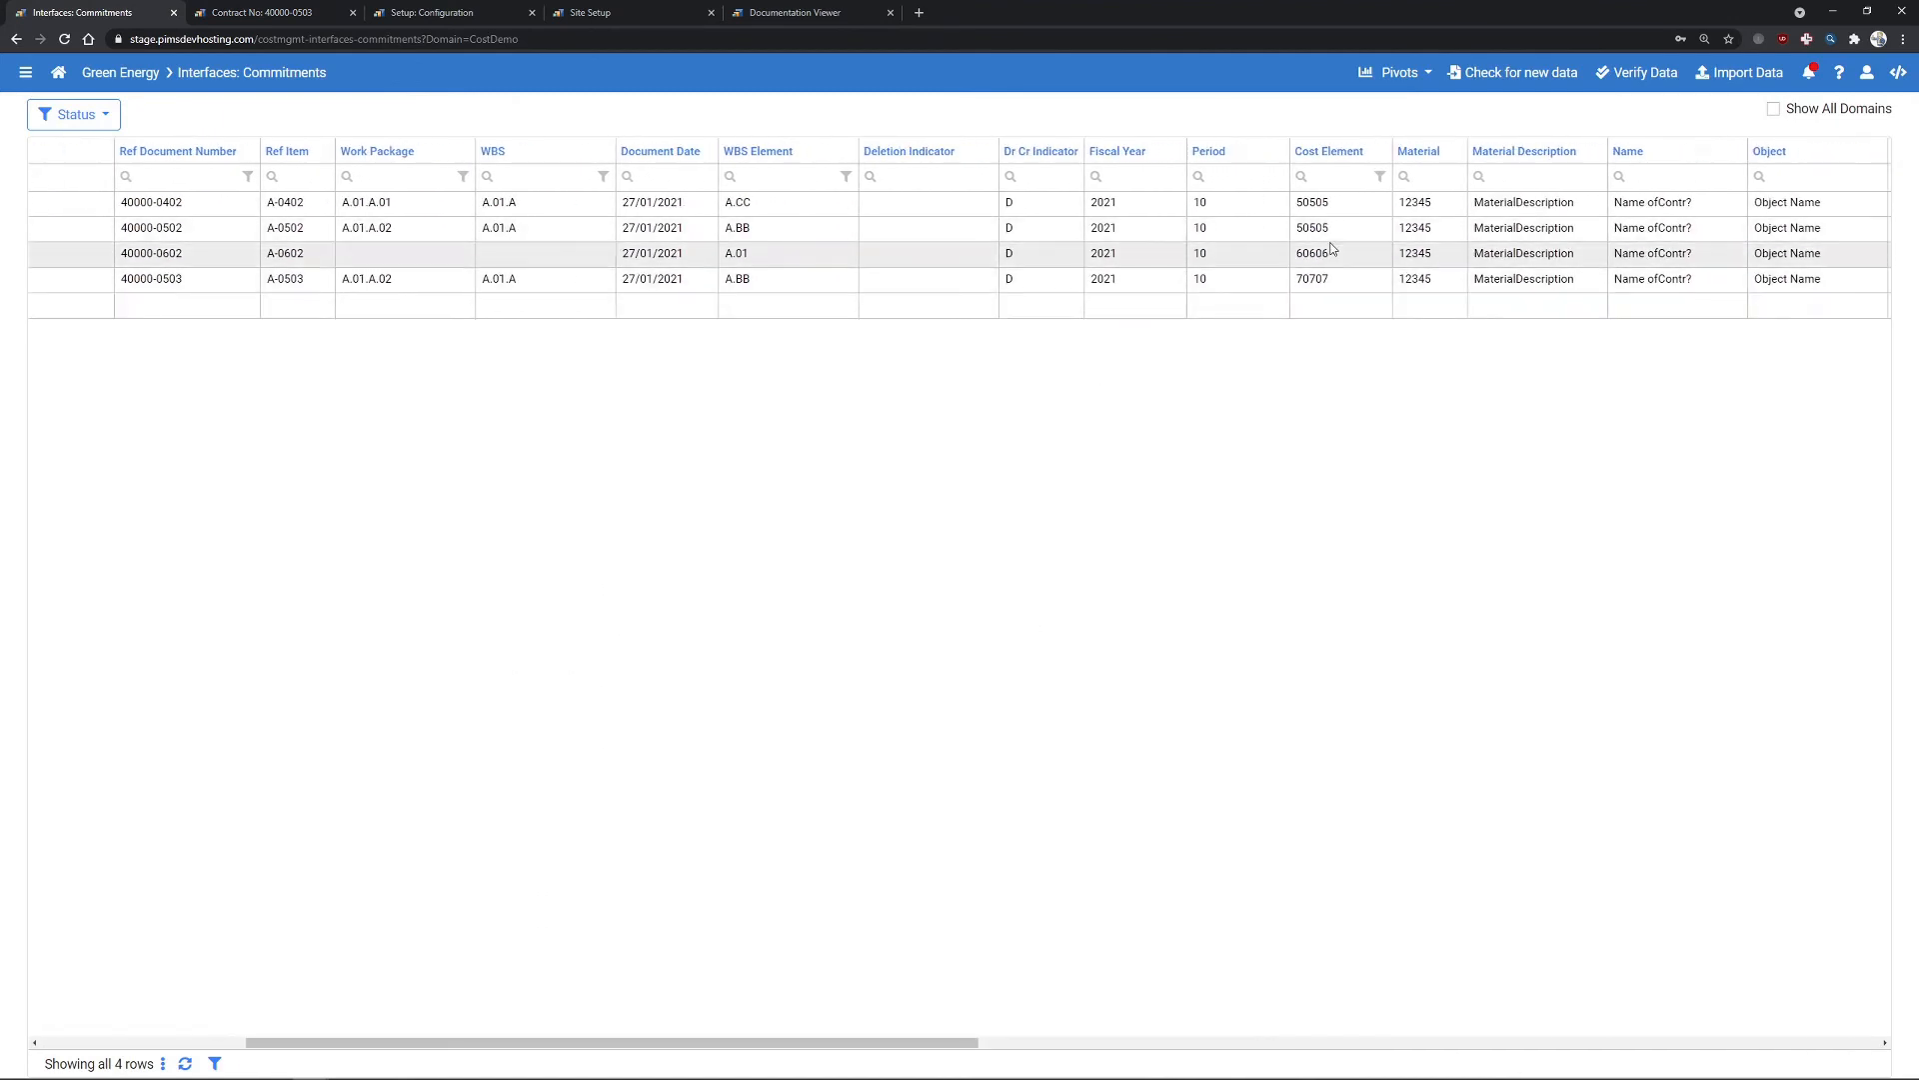
{"action": "left_click", "coordinate": [291, 20]}
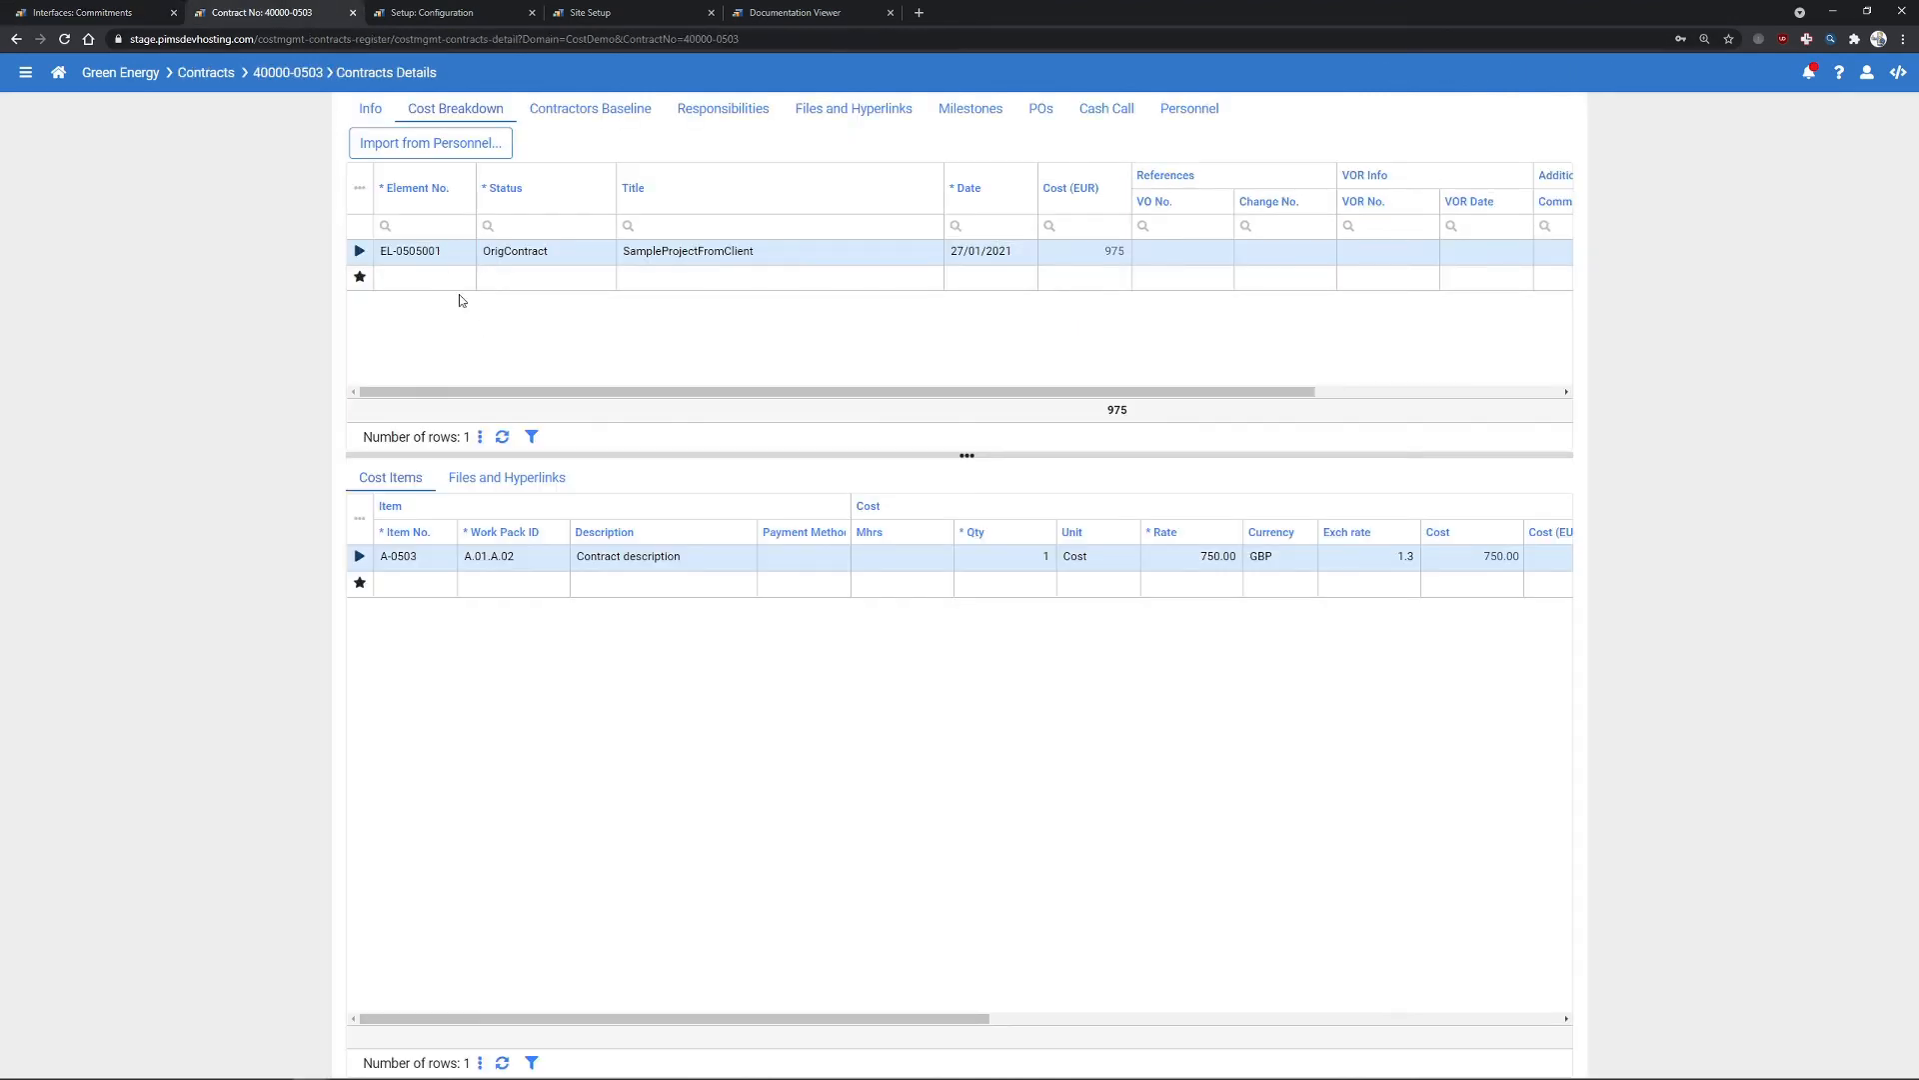
{"action": "left_click_drag", "start_coordinate": [850, 1020], "coordinate": [640, 988]}
{"action": "left_click", "coordinate": [88, 13]}
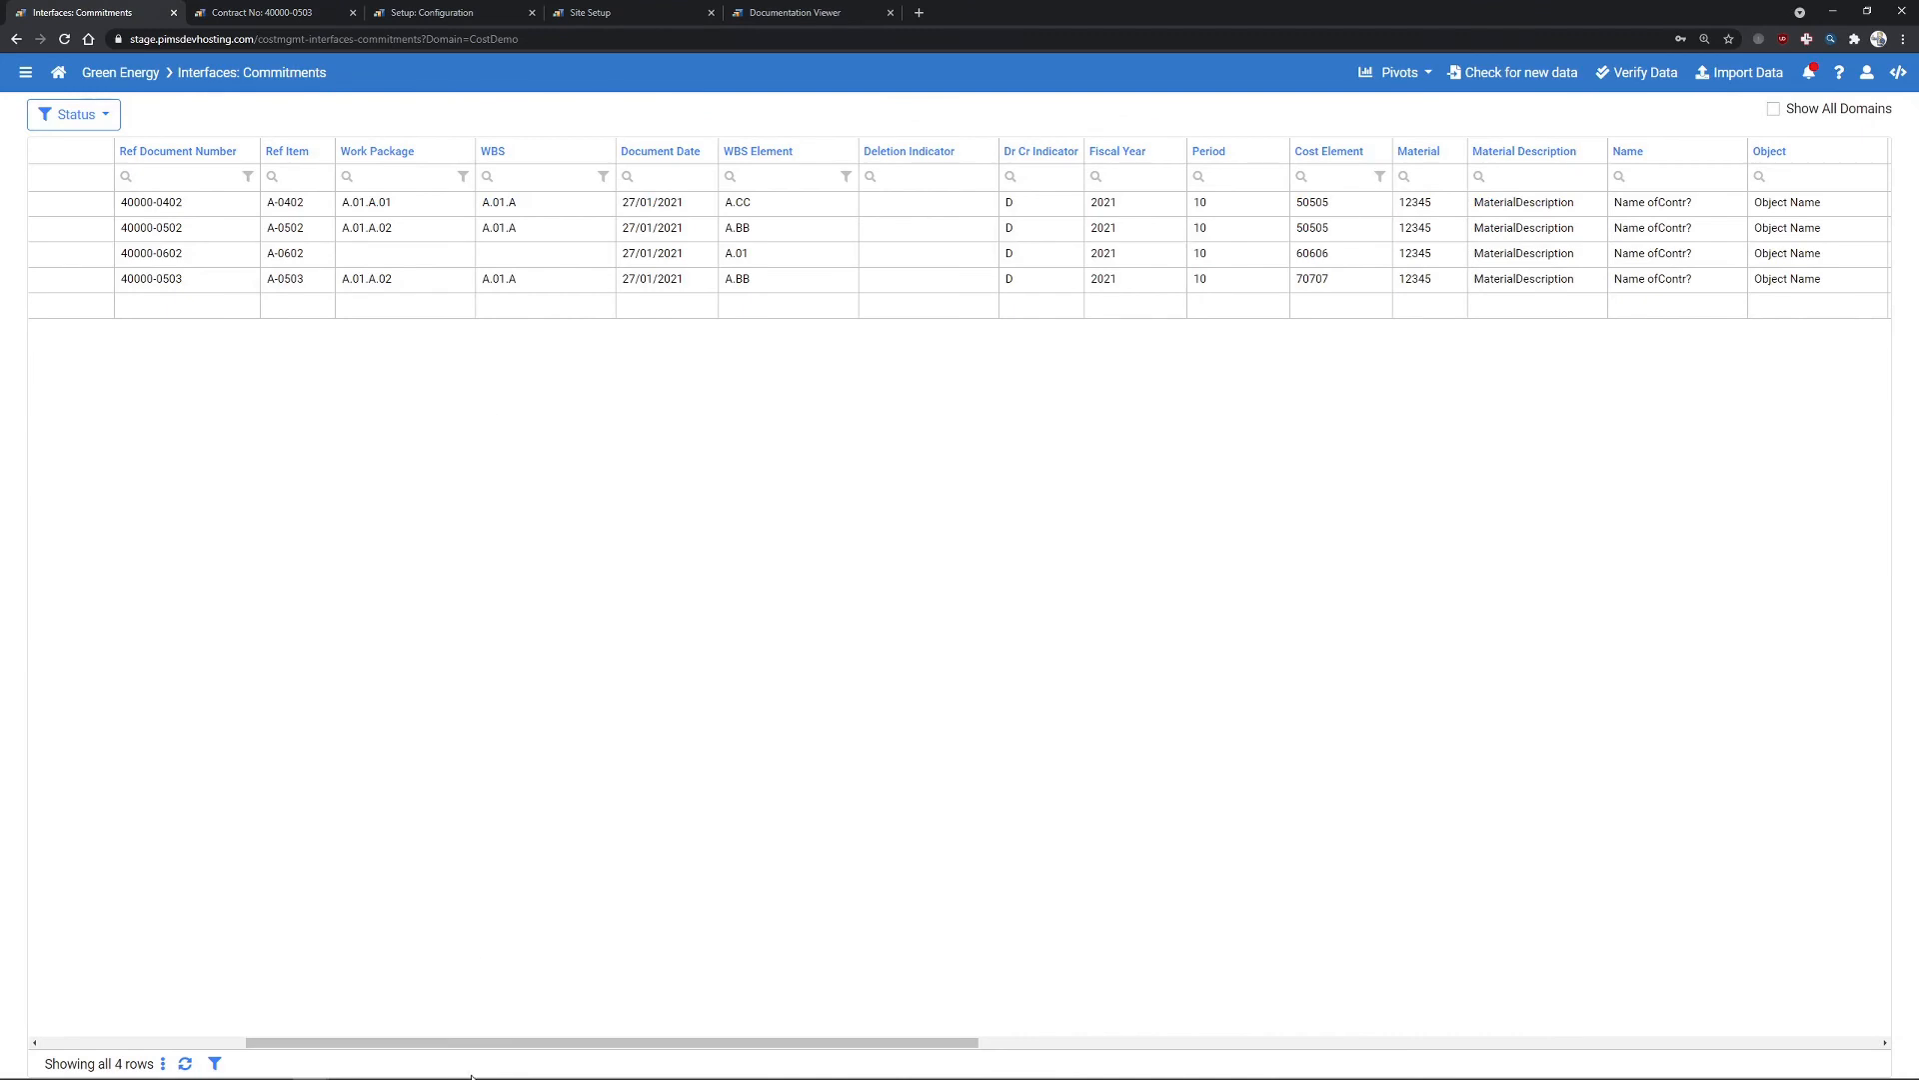
{"action": "left_click_drag", "start_coordinate": [510, 1043], "coordinate": [90, 1020]}
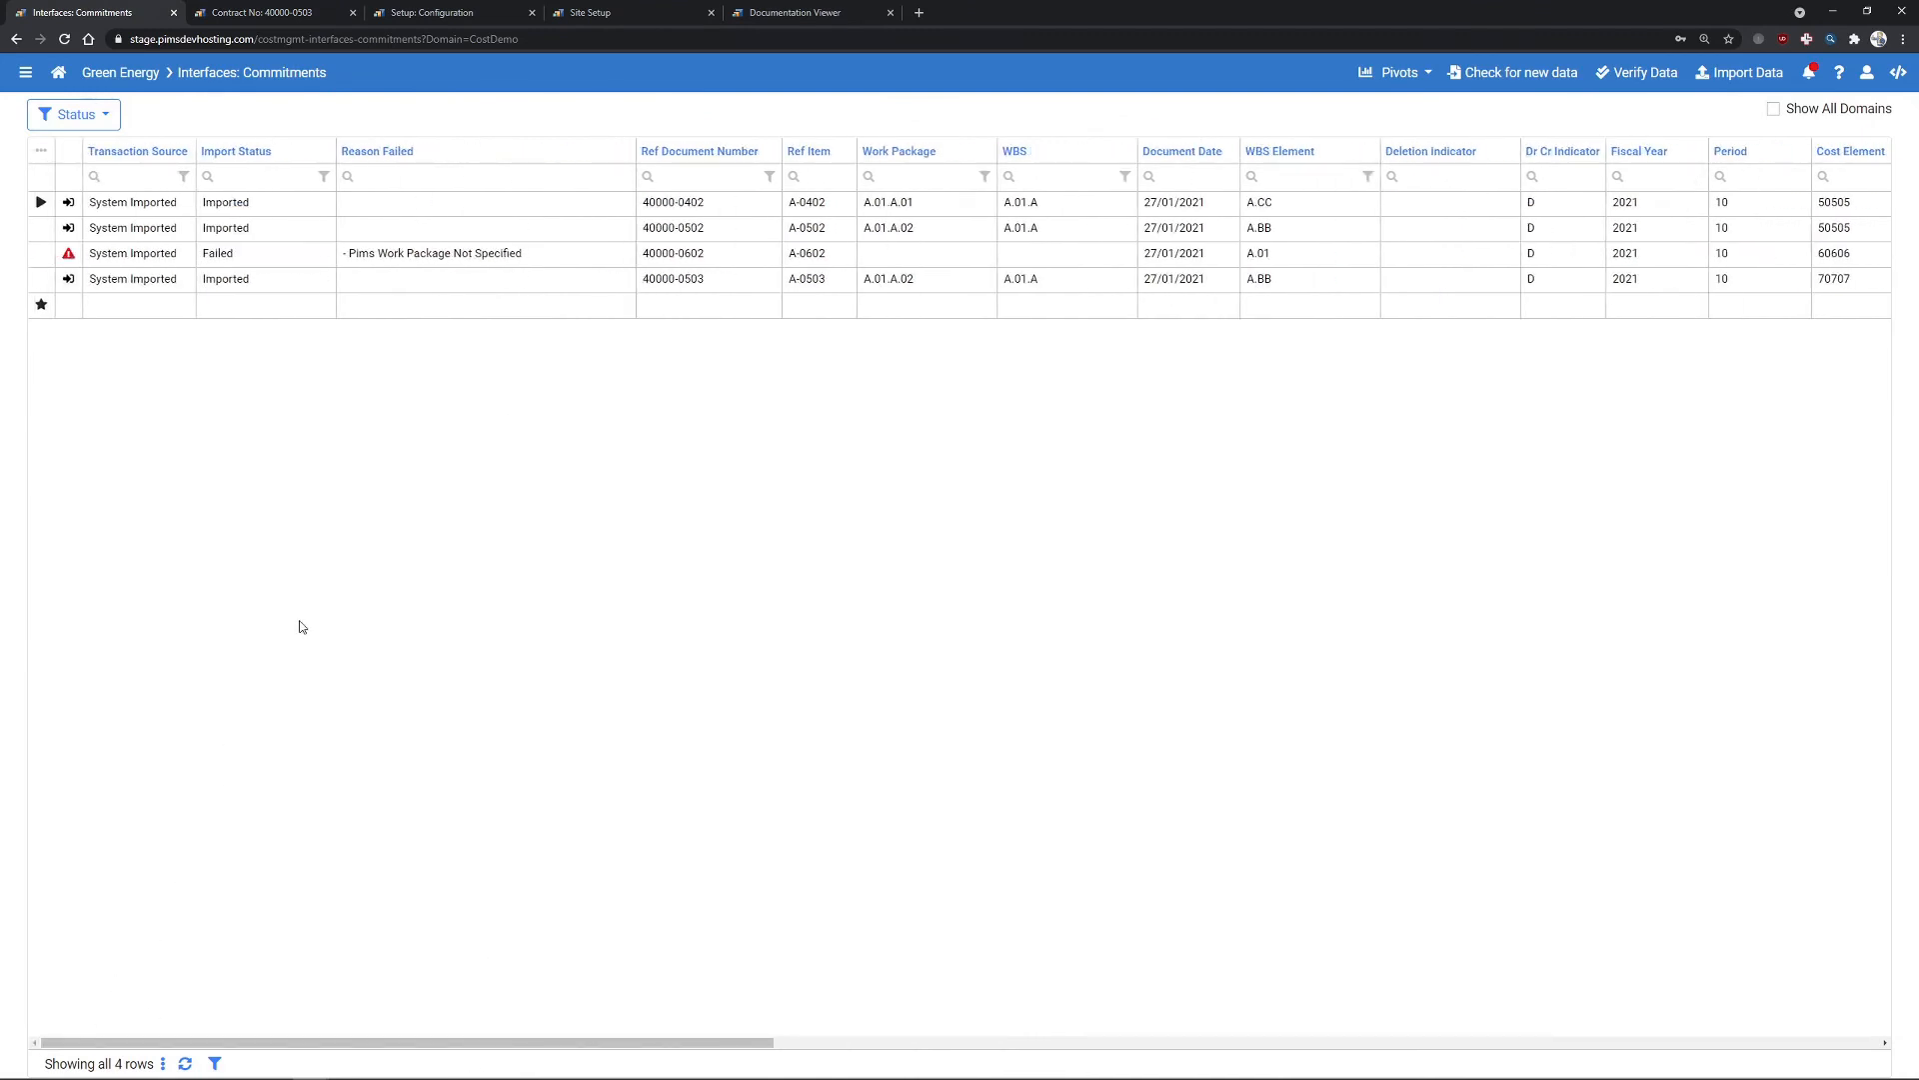
- Untick Auto Create Contracts and Copy To Contracts in the interface settings and save
{"action": "left_click", "coordinate": [450, 13]}
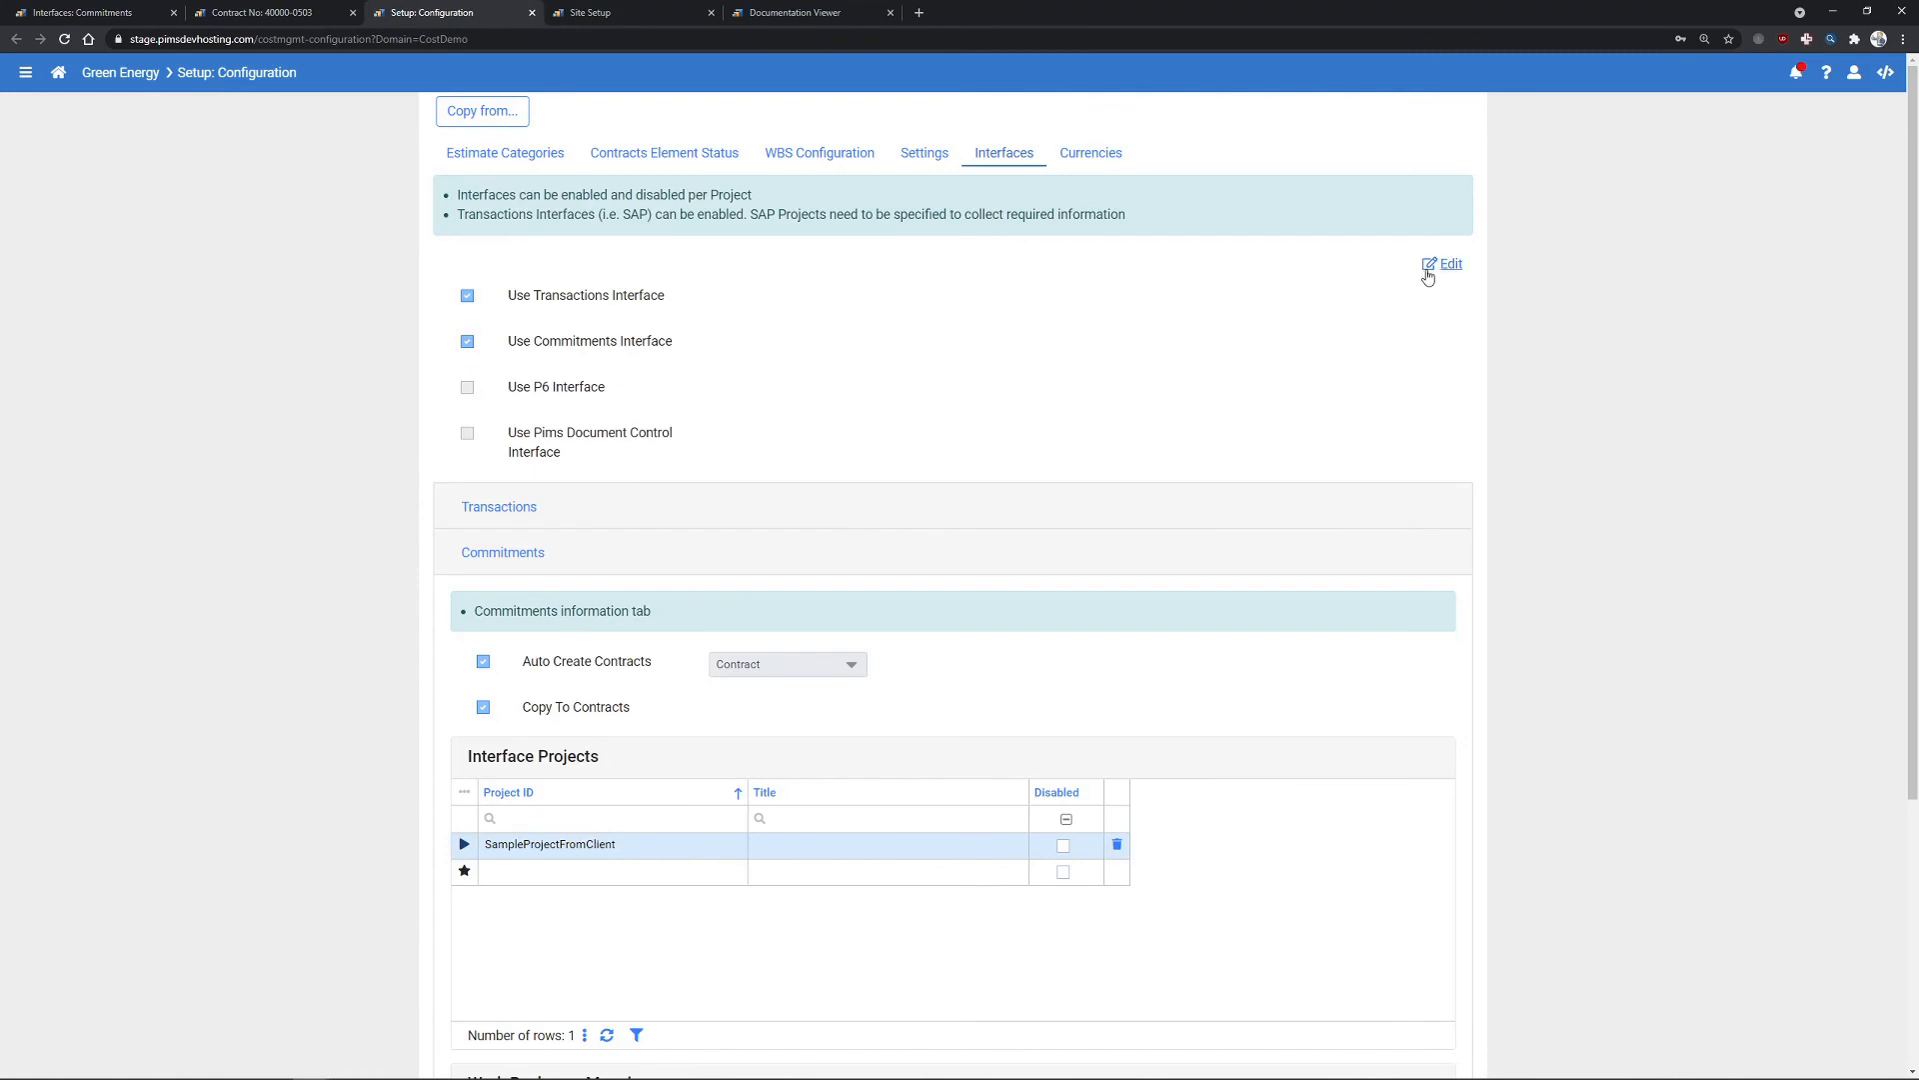
{"action": "left_click", "coordinate": [1441, 264]}
{"action": "left_click", "coordinate": [484, 663]}
{"action": "left_click", "coordinate": [484, 708]}
{"action": "left_click", "coordinate": [1374, 263]}
{"action": "left_click", "coordinate": [85, 12]}
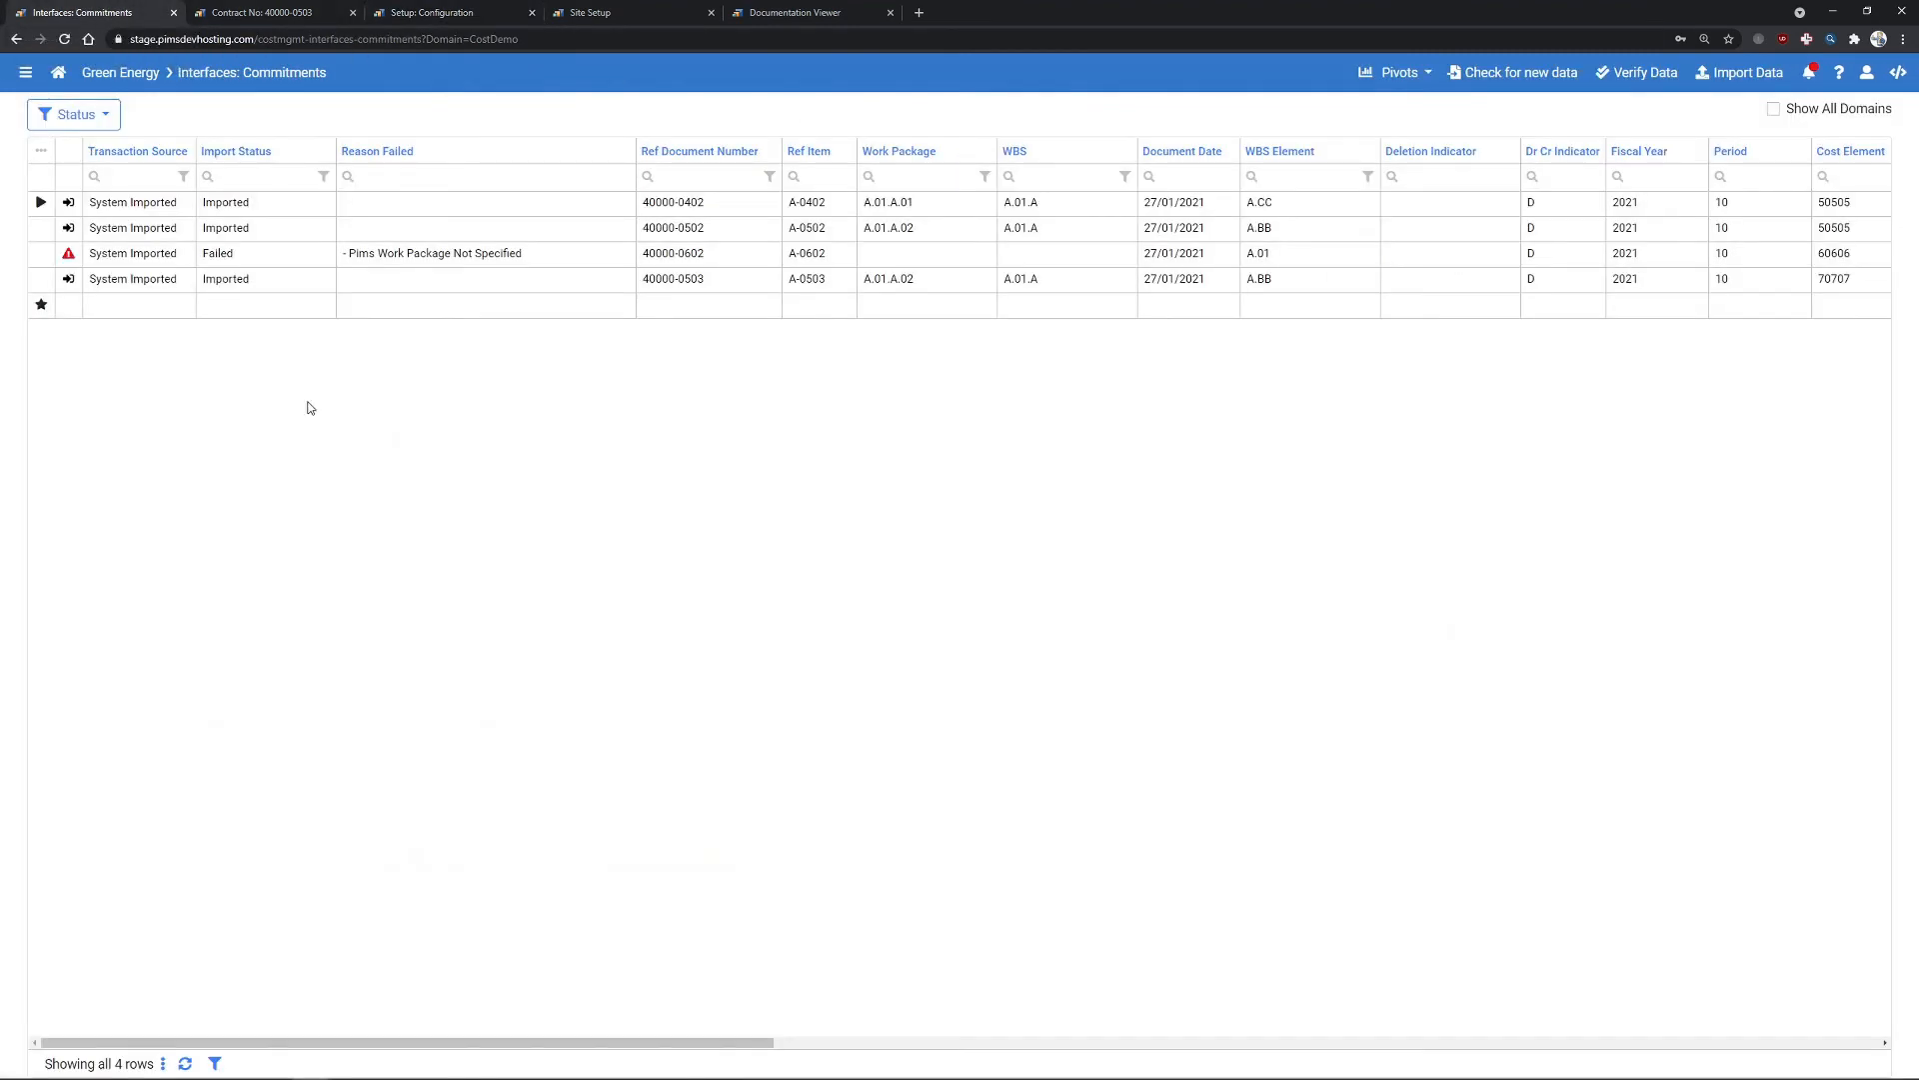
- Download the commitments import template from the grid's ⋮ menu and check its column headings in Excel
{"action": "left_click", "coordinate": [162, 1063]}
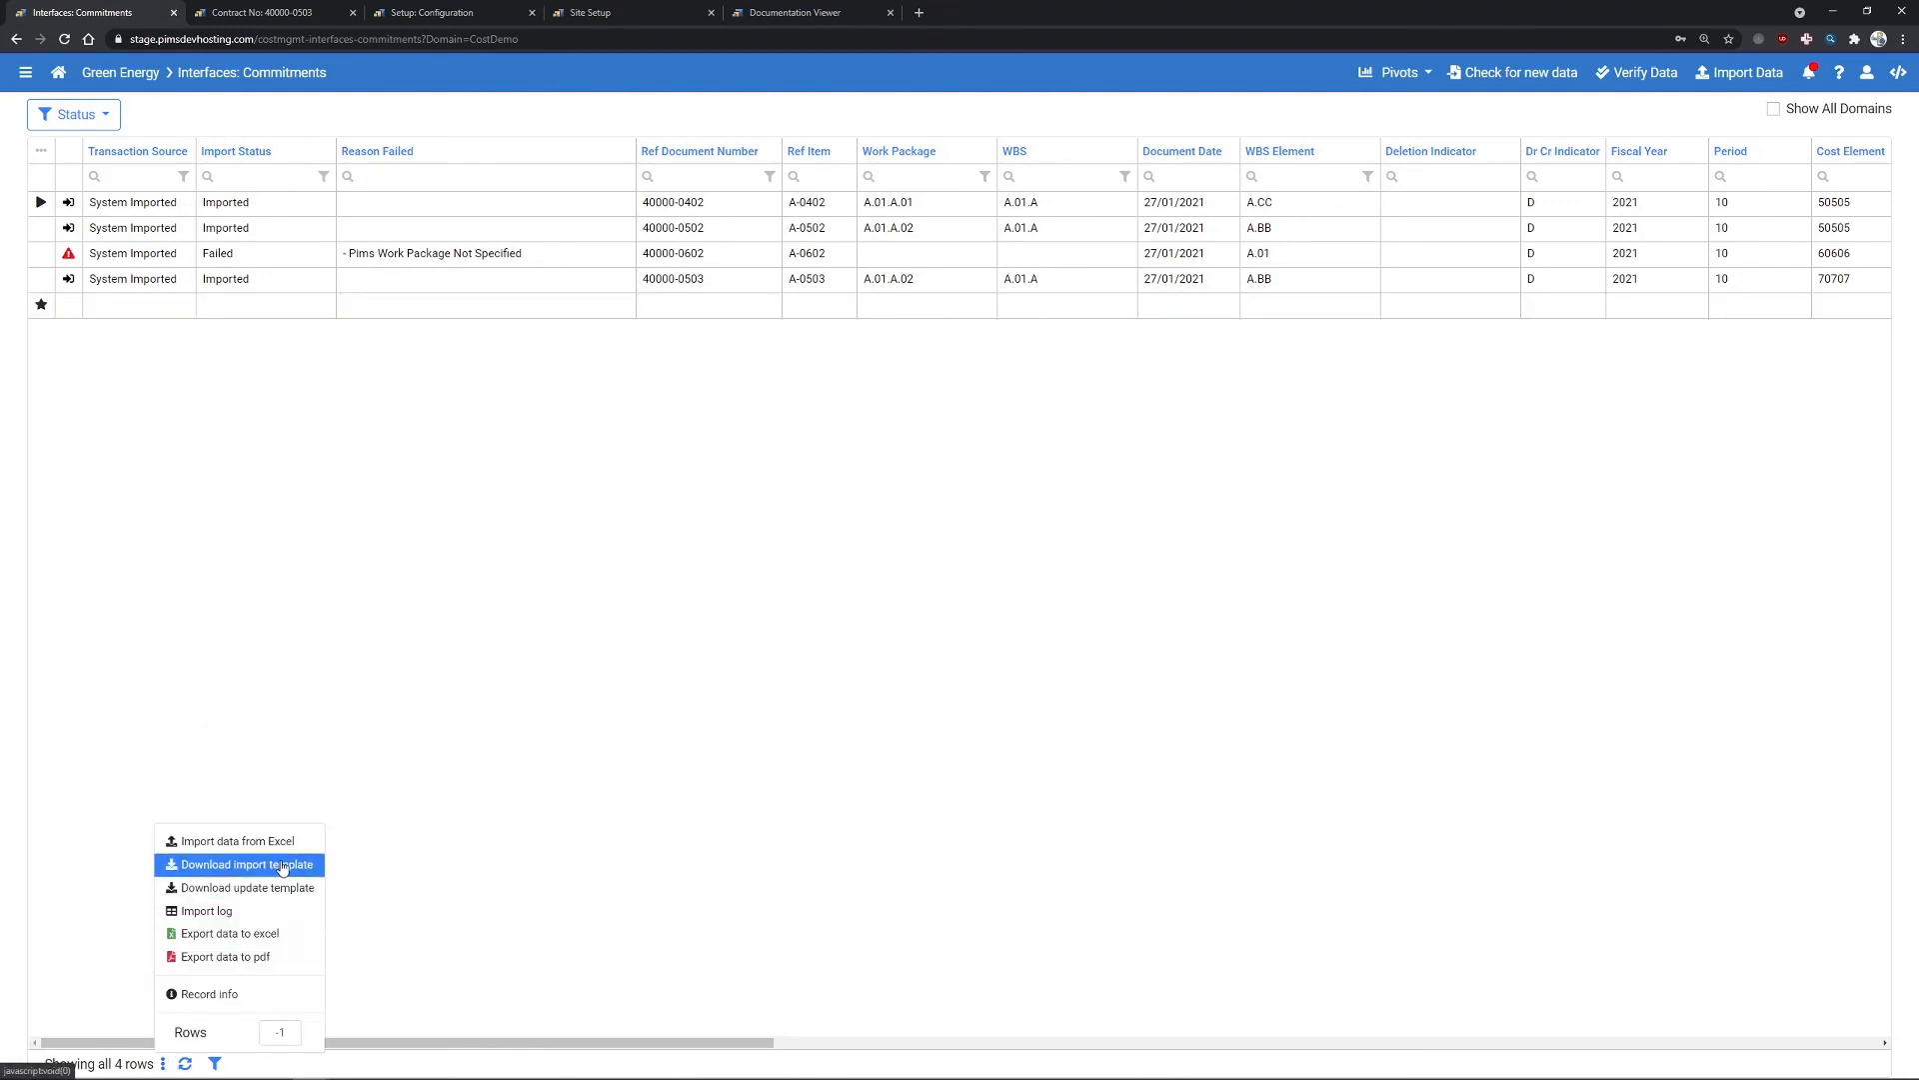
{"action": "left_click", "coordinate": [282, 873]}
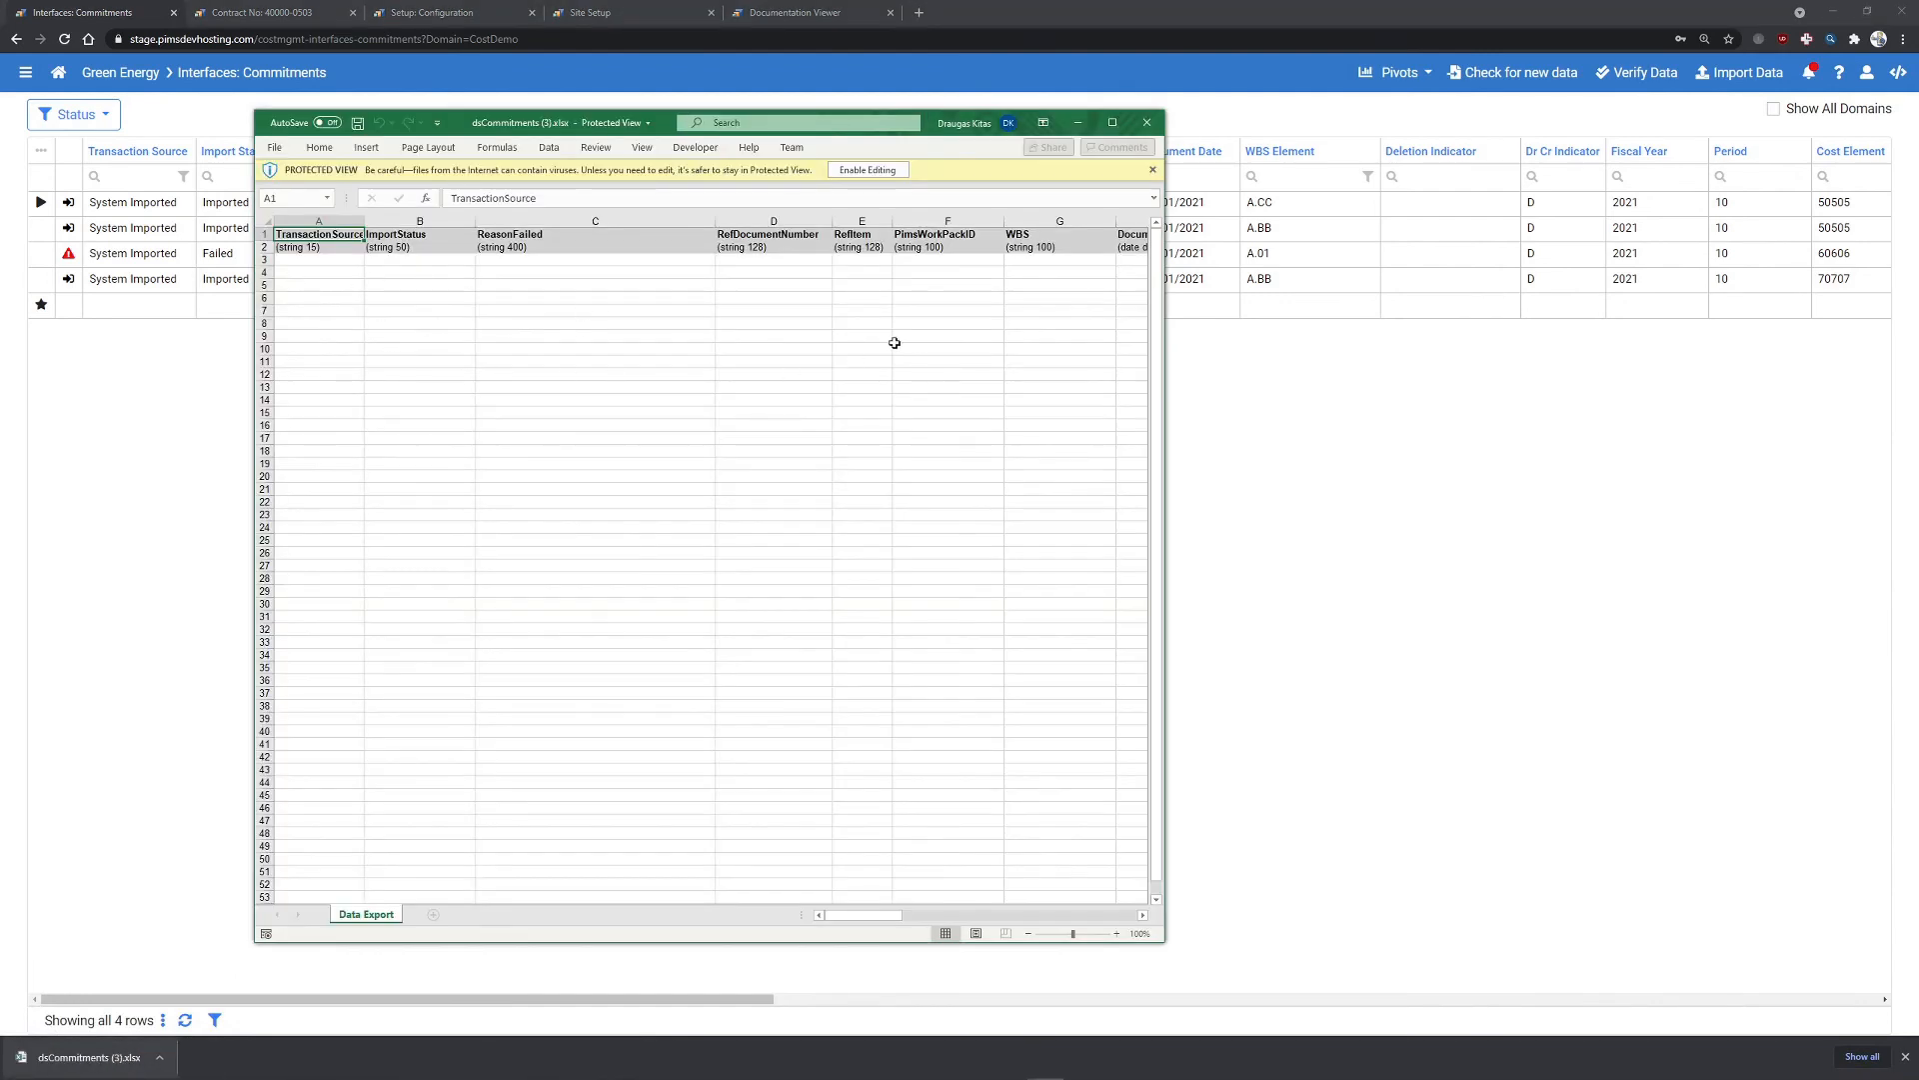
{"action": "left_click_drag", "start_coordinate": [862, 916], "coordinate": [845, 880]}
{"action": "left_click", "coordinate": [1147, 122]}
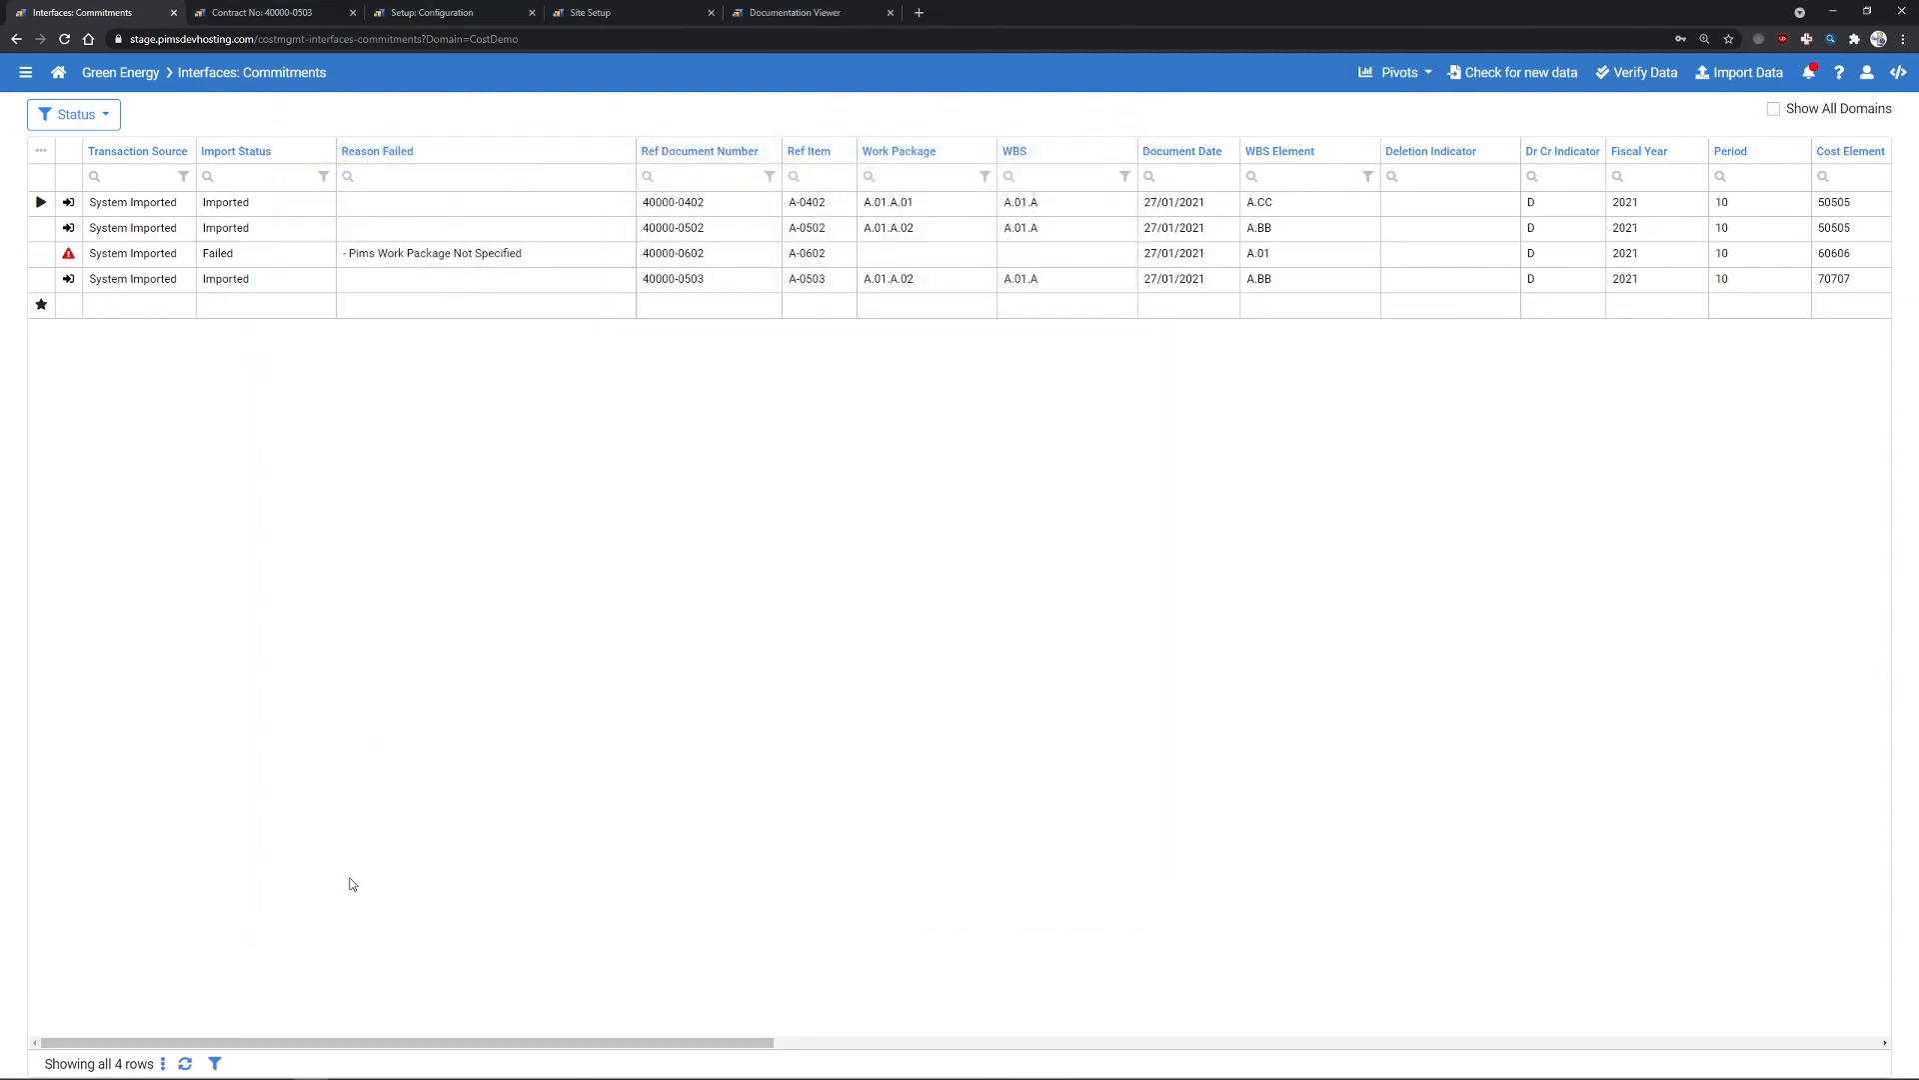
{"action": "left_click", "coordinate": [163, 1062]}
{"action": "left_click", "coordinate": [308, 554]}
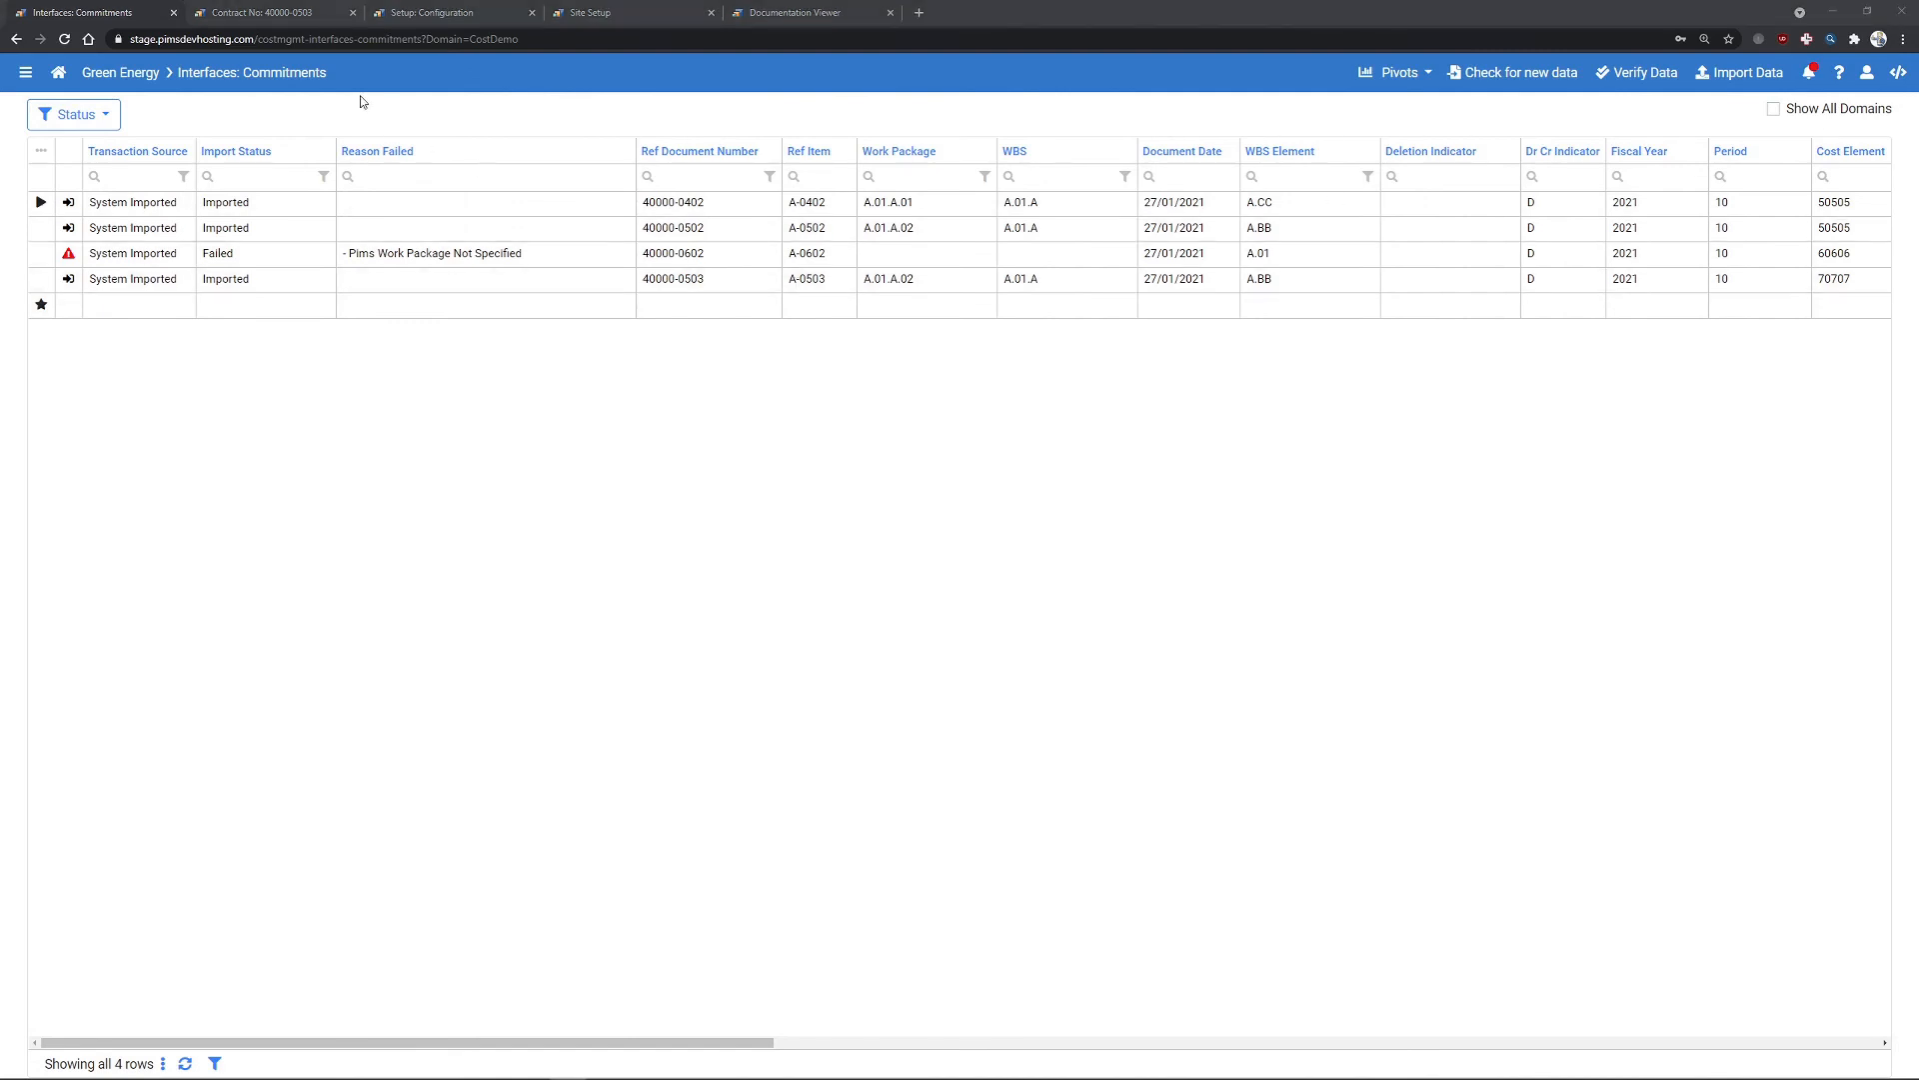
- Check the custom fields configuration: Ref1 checkbox labelled MyCustomLabel and Ref2 text
{"action": "left_click", "coordinate": [426, 24]}
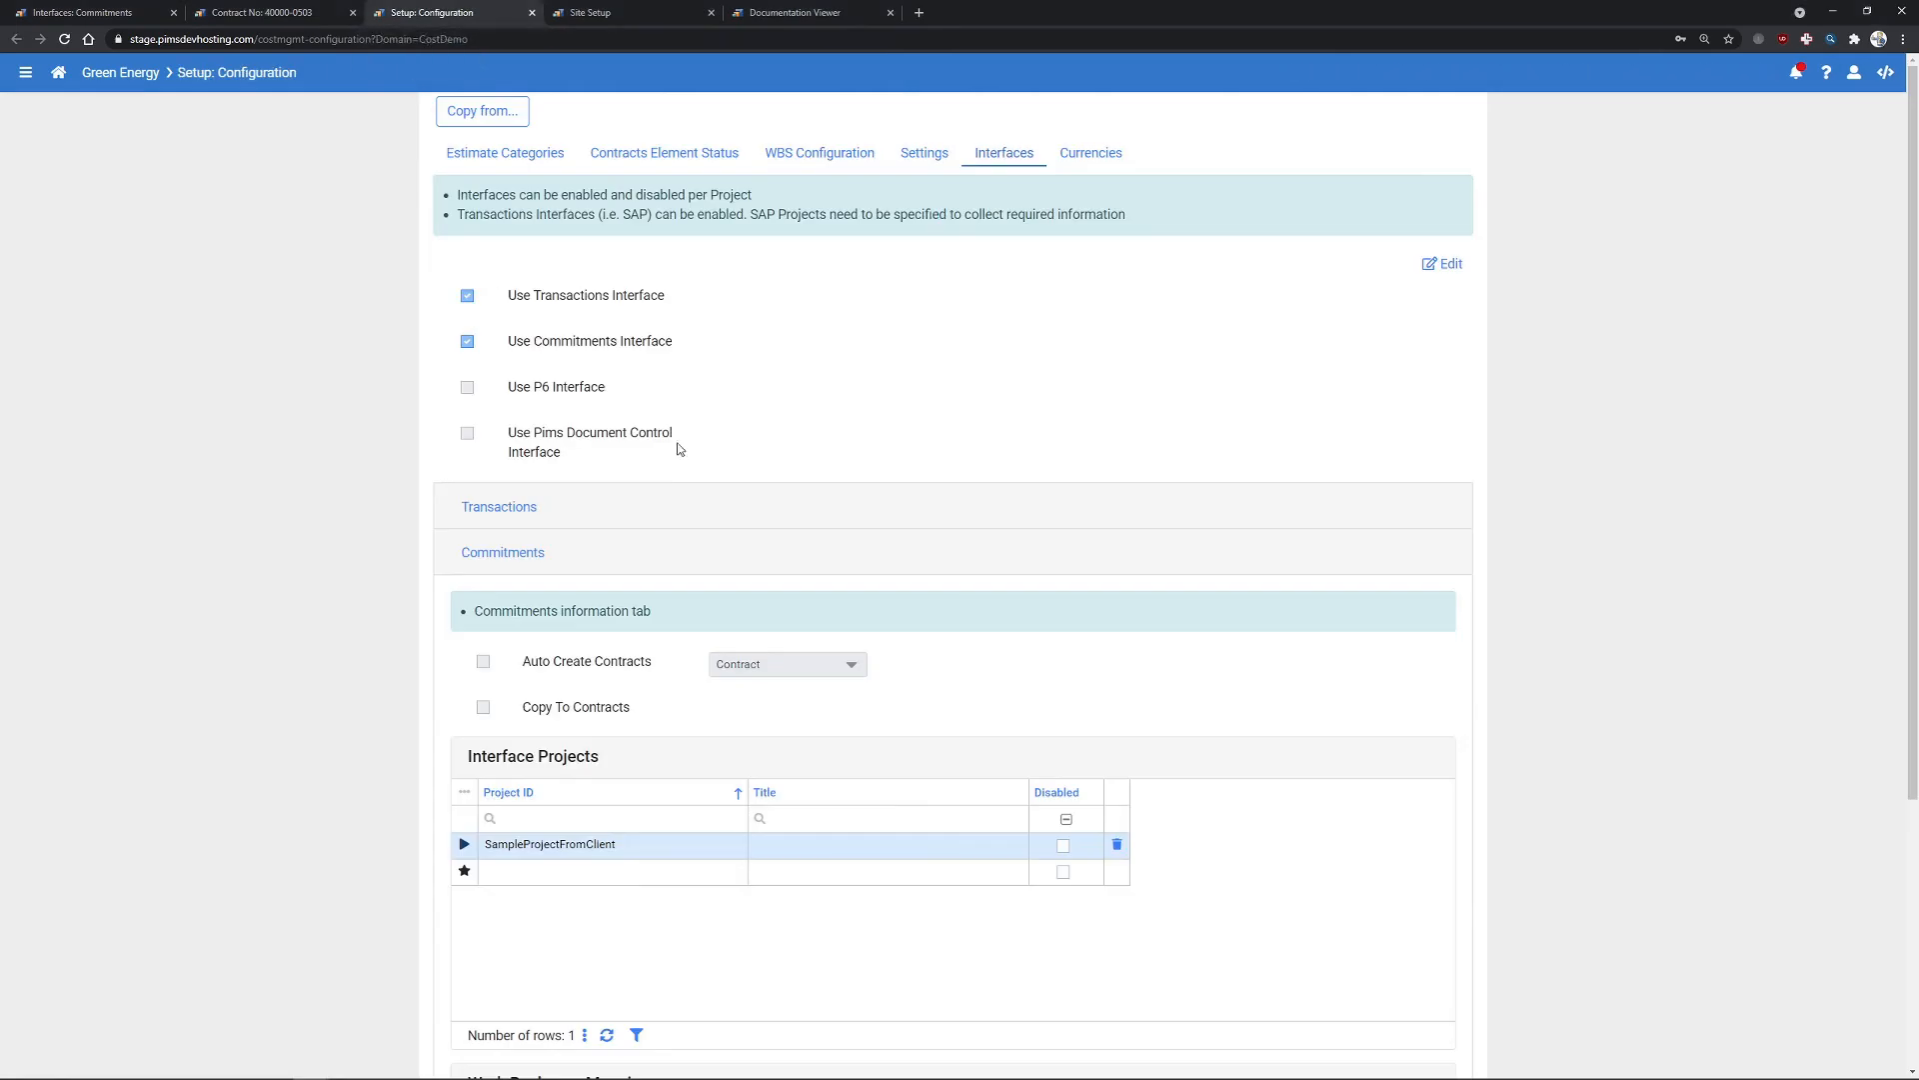
{"action": "scroll", "coordinate": [590, 399], "scroll_direction": "down", "scroll_amount": 4}
{"action": "left_click", "coordinate": [552, 234]}
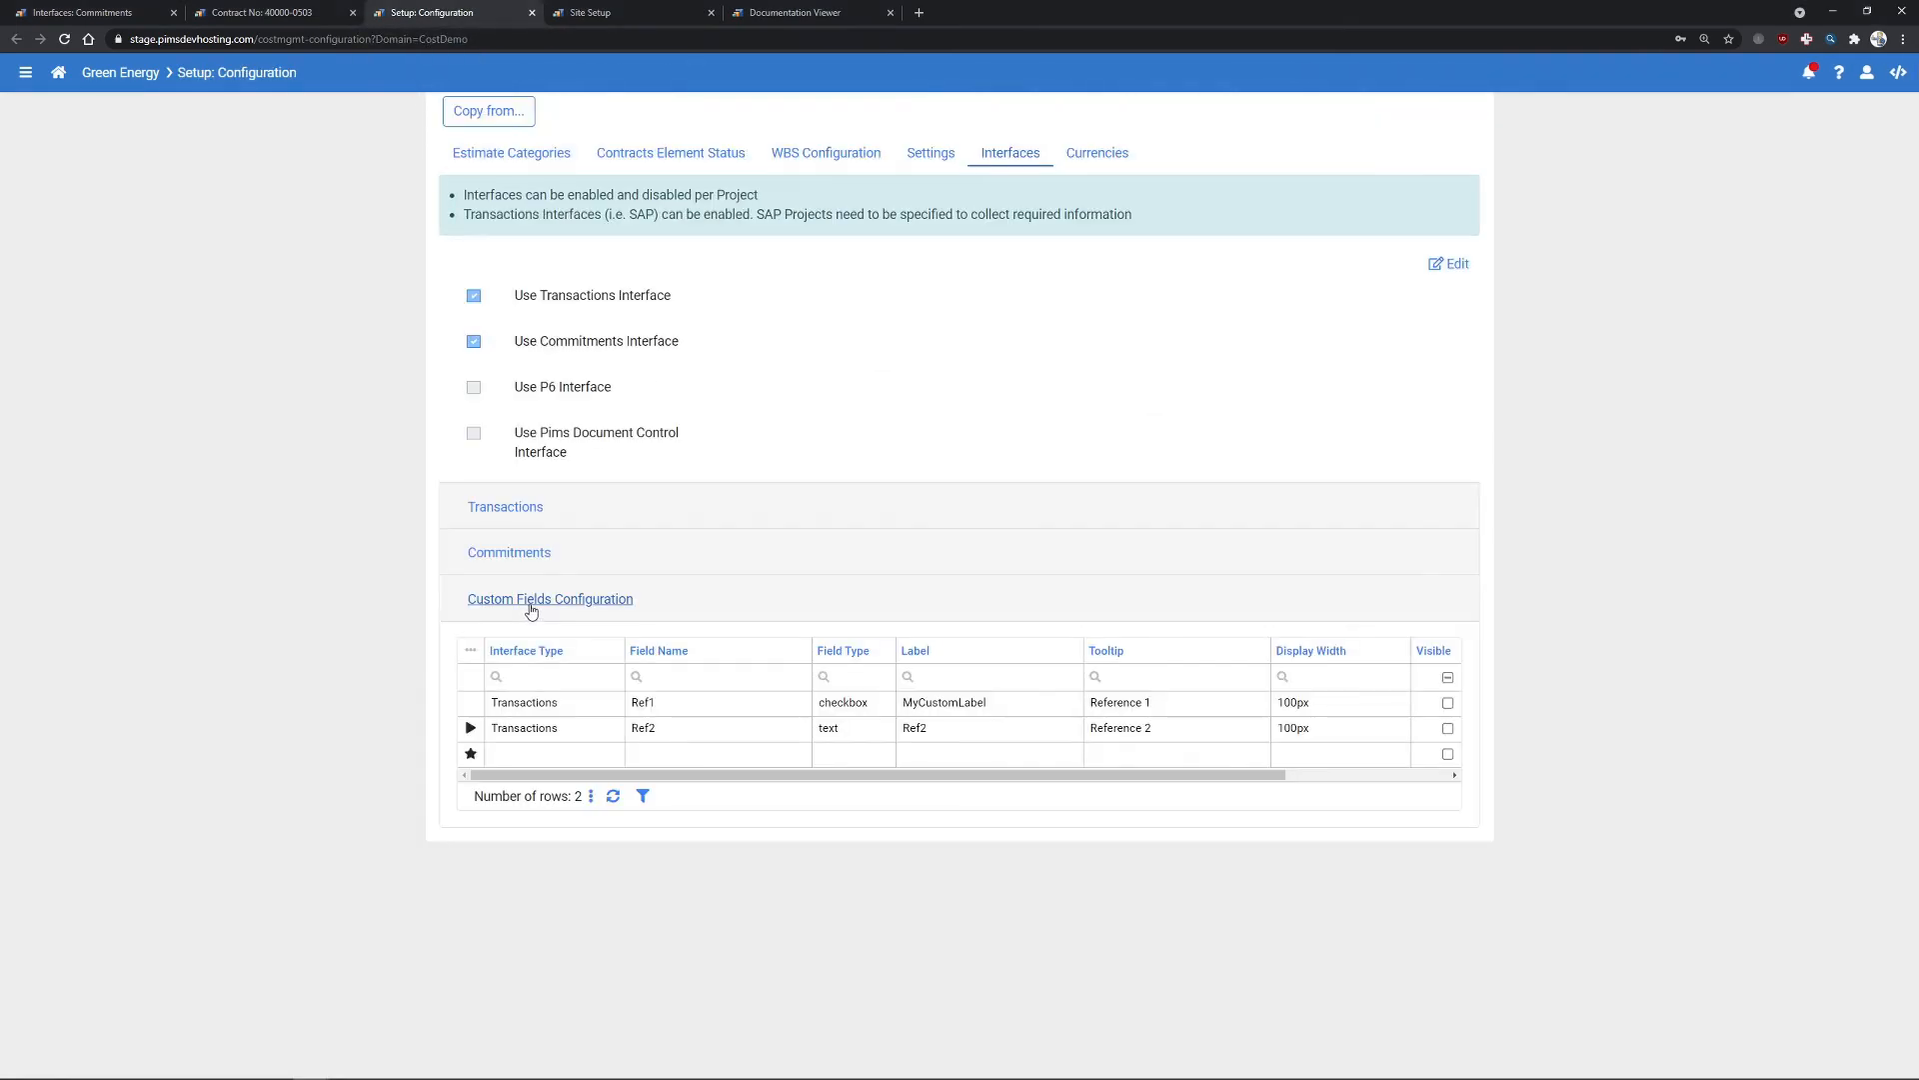
{"action": "left_click", "coordinate": [90, 12]}
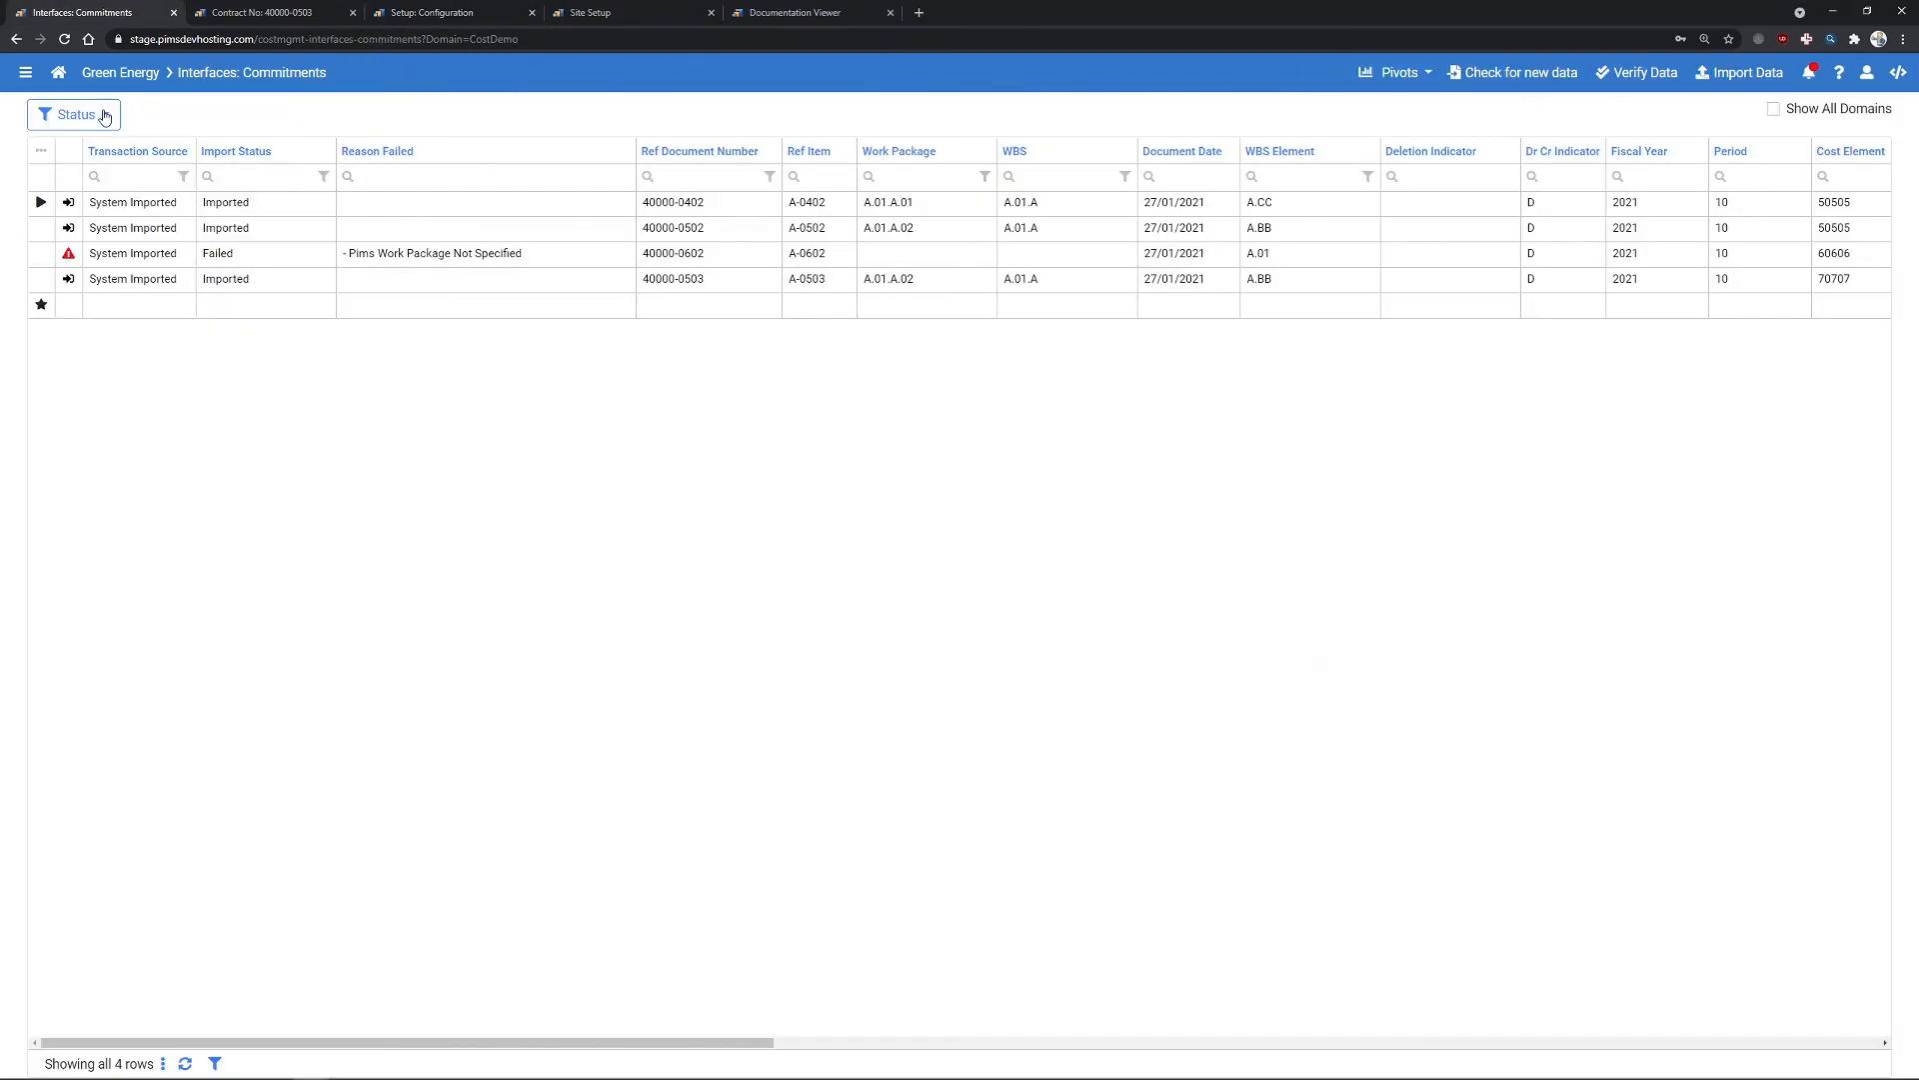
- Reload the commitments interface, then go to the Interfaces: Transactions page
{"action": "left_click", "coordinate": [28, 76]}
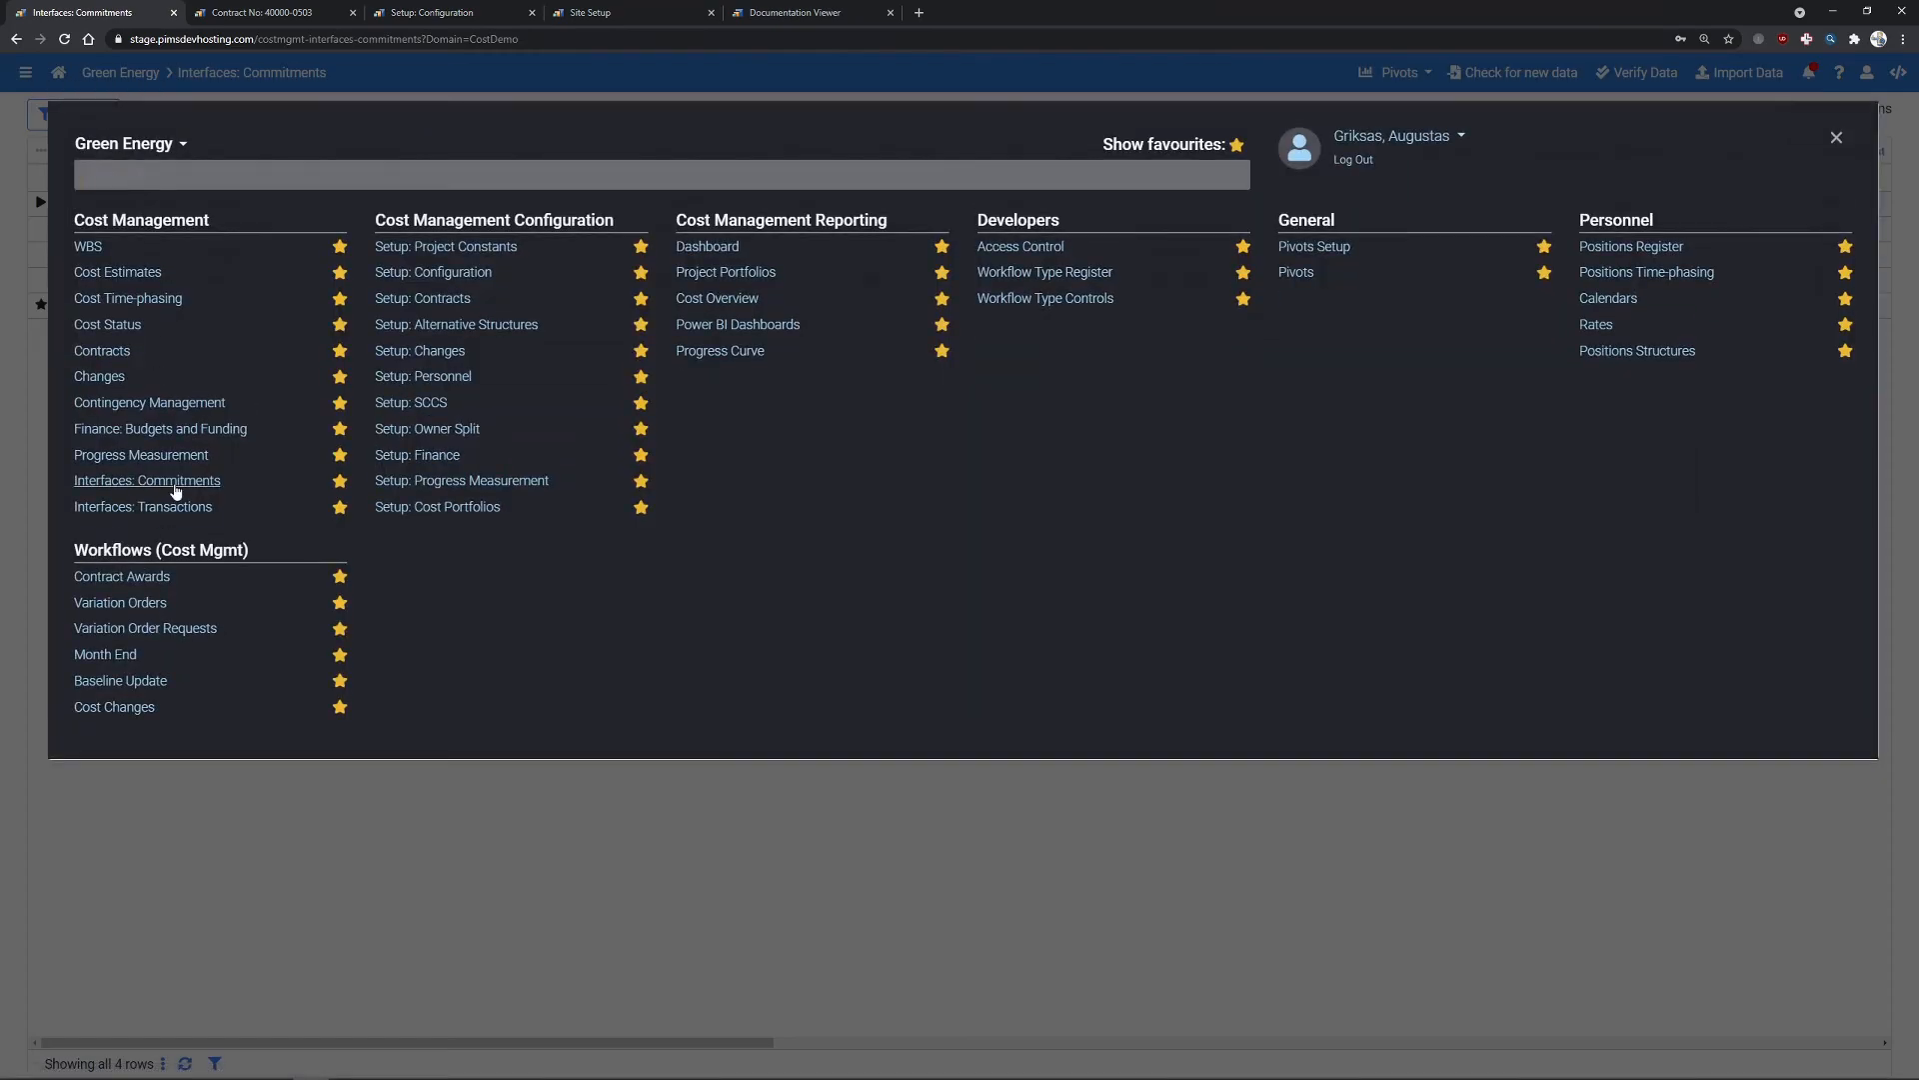
{"action": "left_click", "coordinate": [172, 488]}
{"action": "left_click", "coordinate": [22, 73]}
{"action": "left_click", "coordinate": [224, 510]}
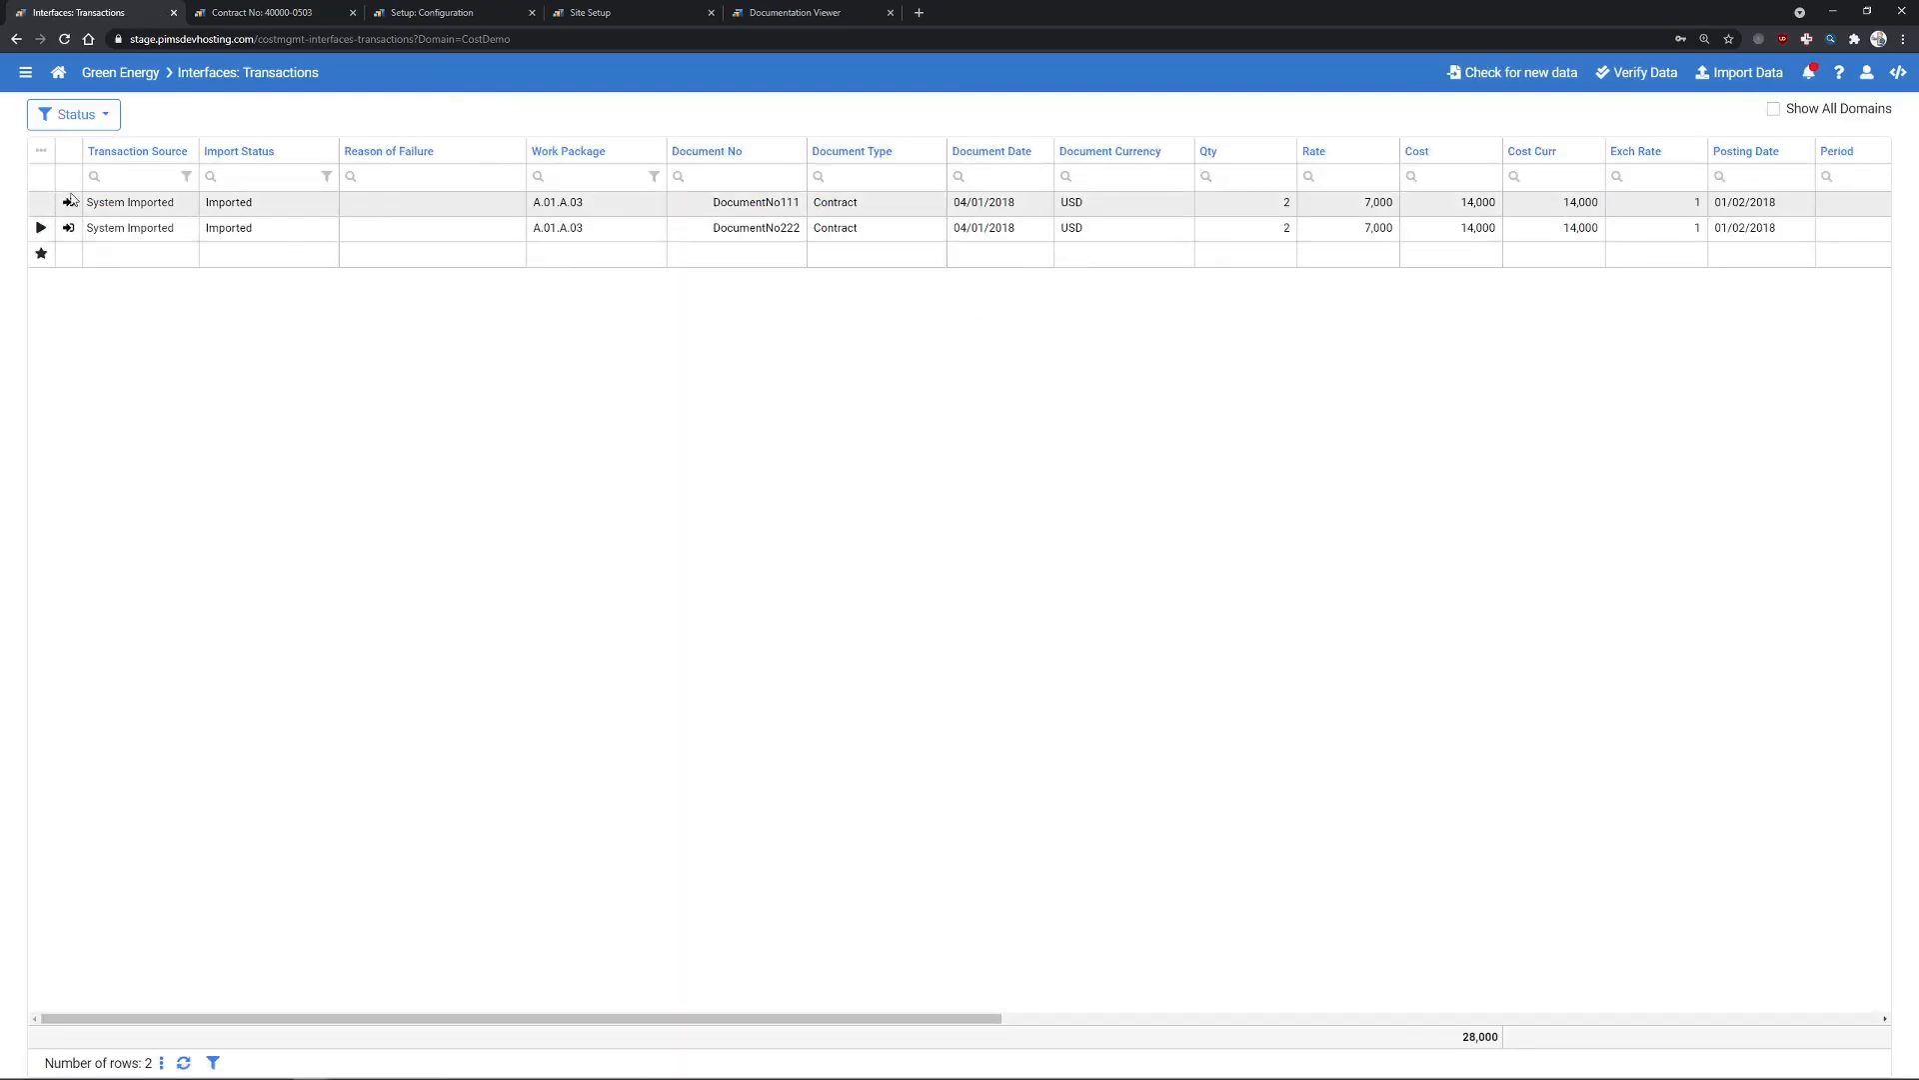
- Add the Ref 2 custom field column to the transactions grid
{"action": "left_click", "coordinate": [41, 151]}
{"action": "mouse_move", "coordinate": [130, 277]}
{"action": "scroll", "coordinate": [255, 390], "scroll_direction": "down", "scroll_amount": 3}
{"action": "left_click", "coordinate": [246, 649]}
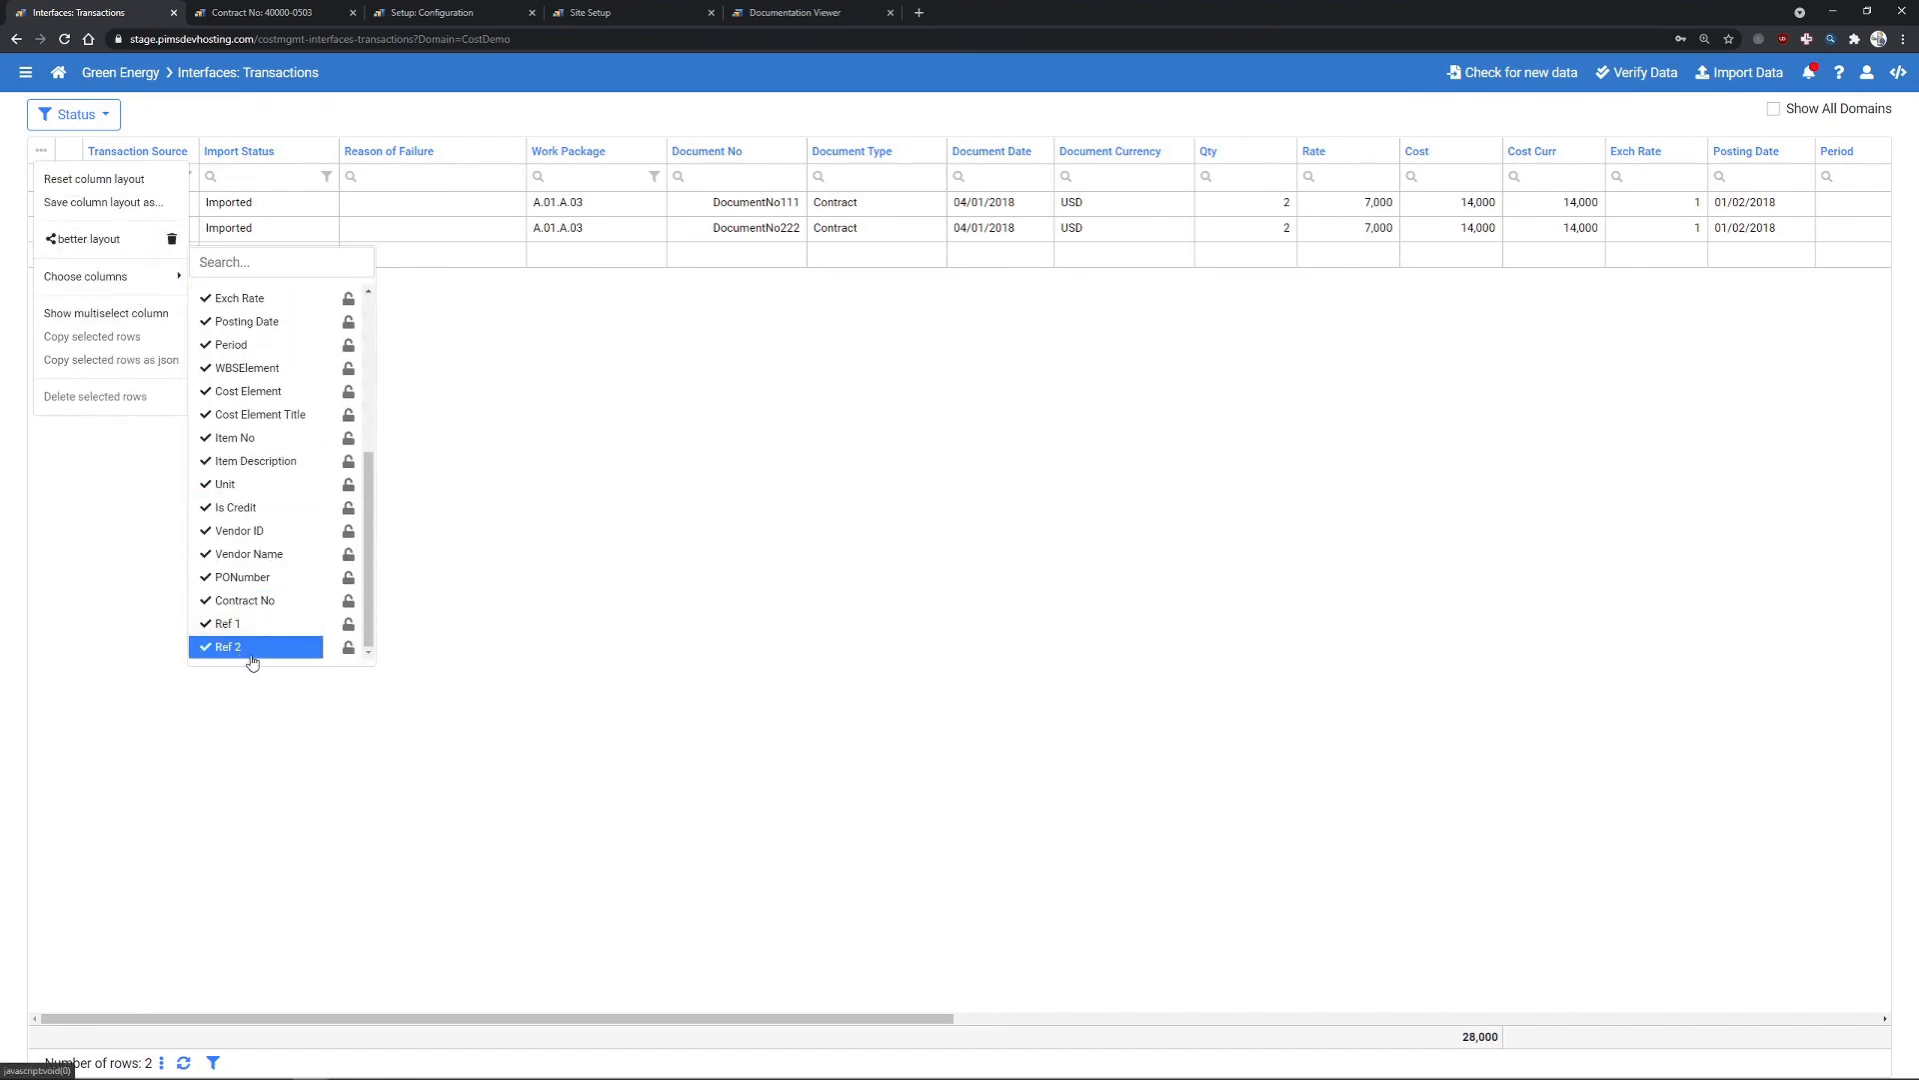
{"action": "left_click", "coordinate": [470, 650]}
{"action": "left_click_drag", "start_coordinate": [242, 1013], "coordinate": [1209, 987]}
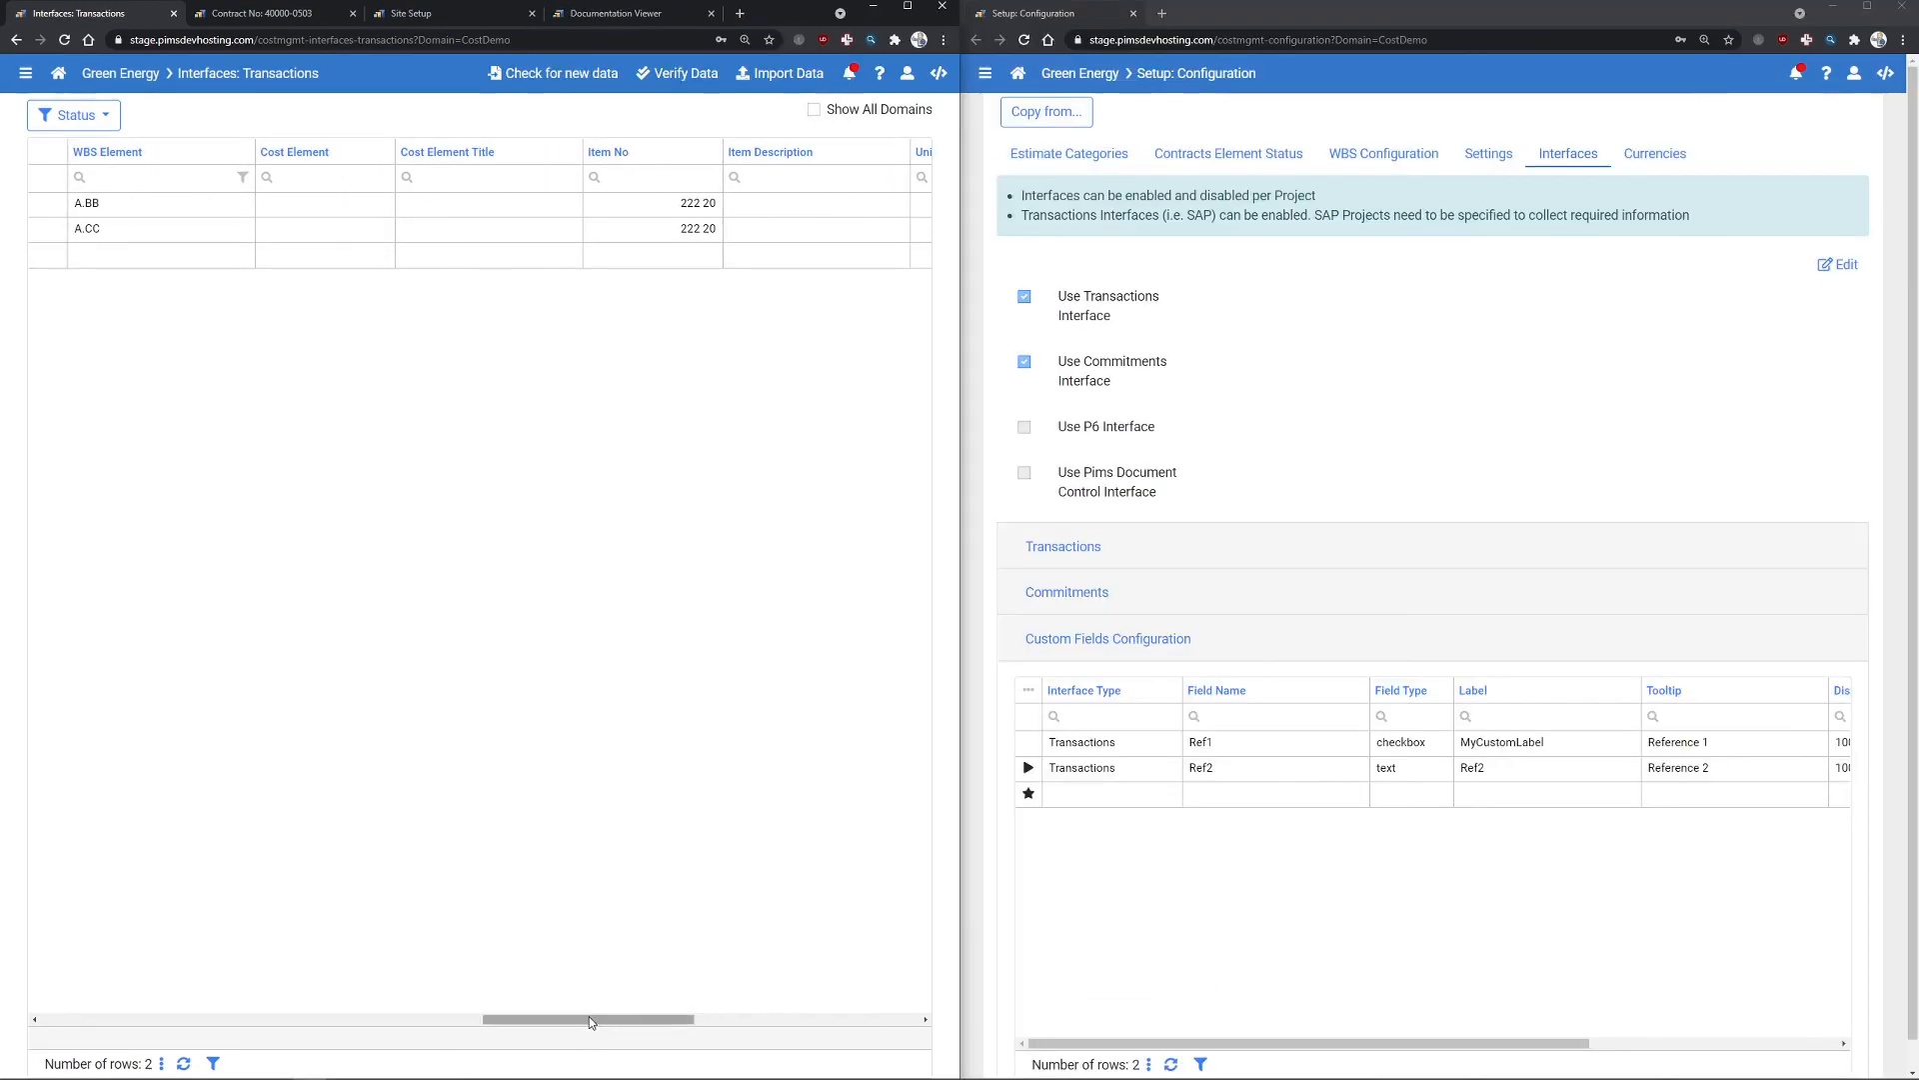
{"action": "left_click_drag", "start_coordinate": [601, 1019], "coordinate": [826, 1028]}
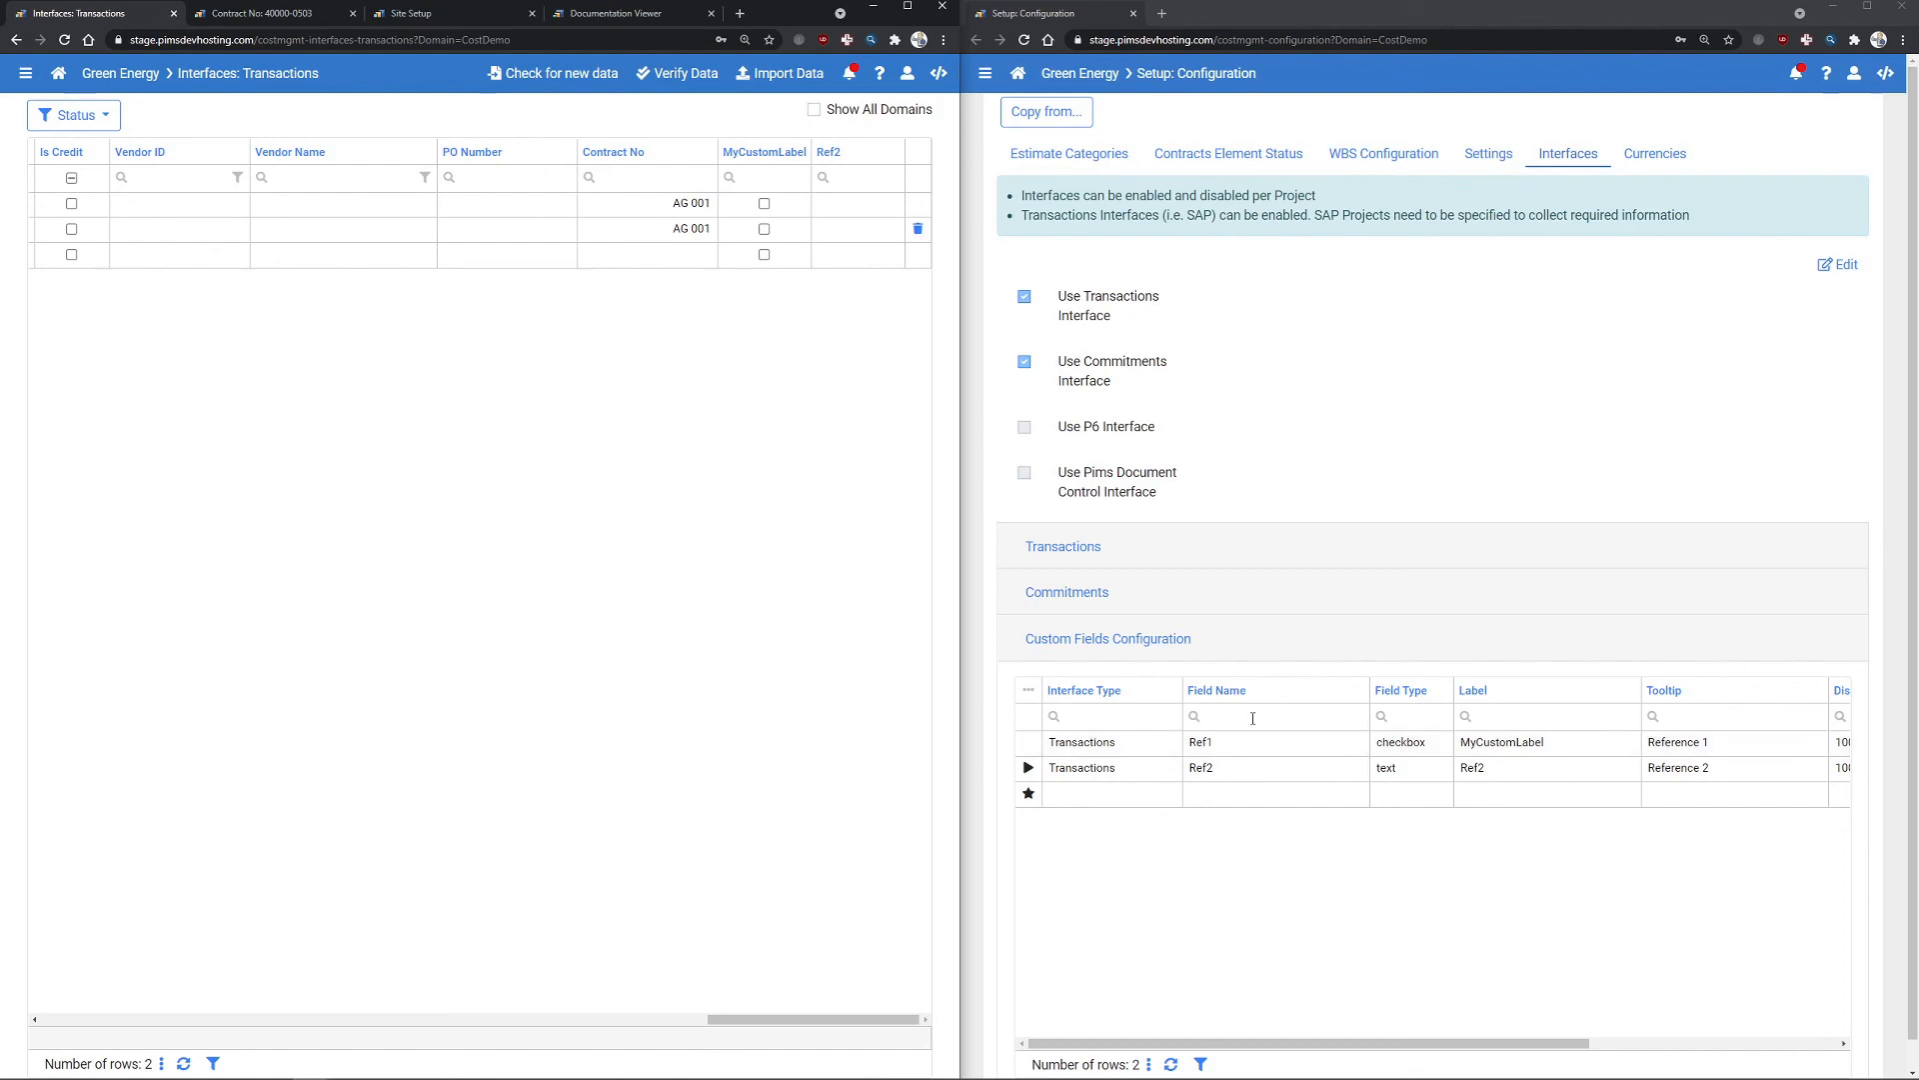
{"action": "left_click_drag", "start_coordinate": [1309, 1043], "coordinate": [1680, 1046]}
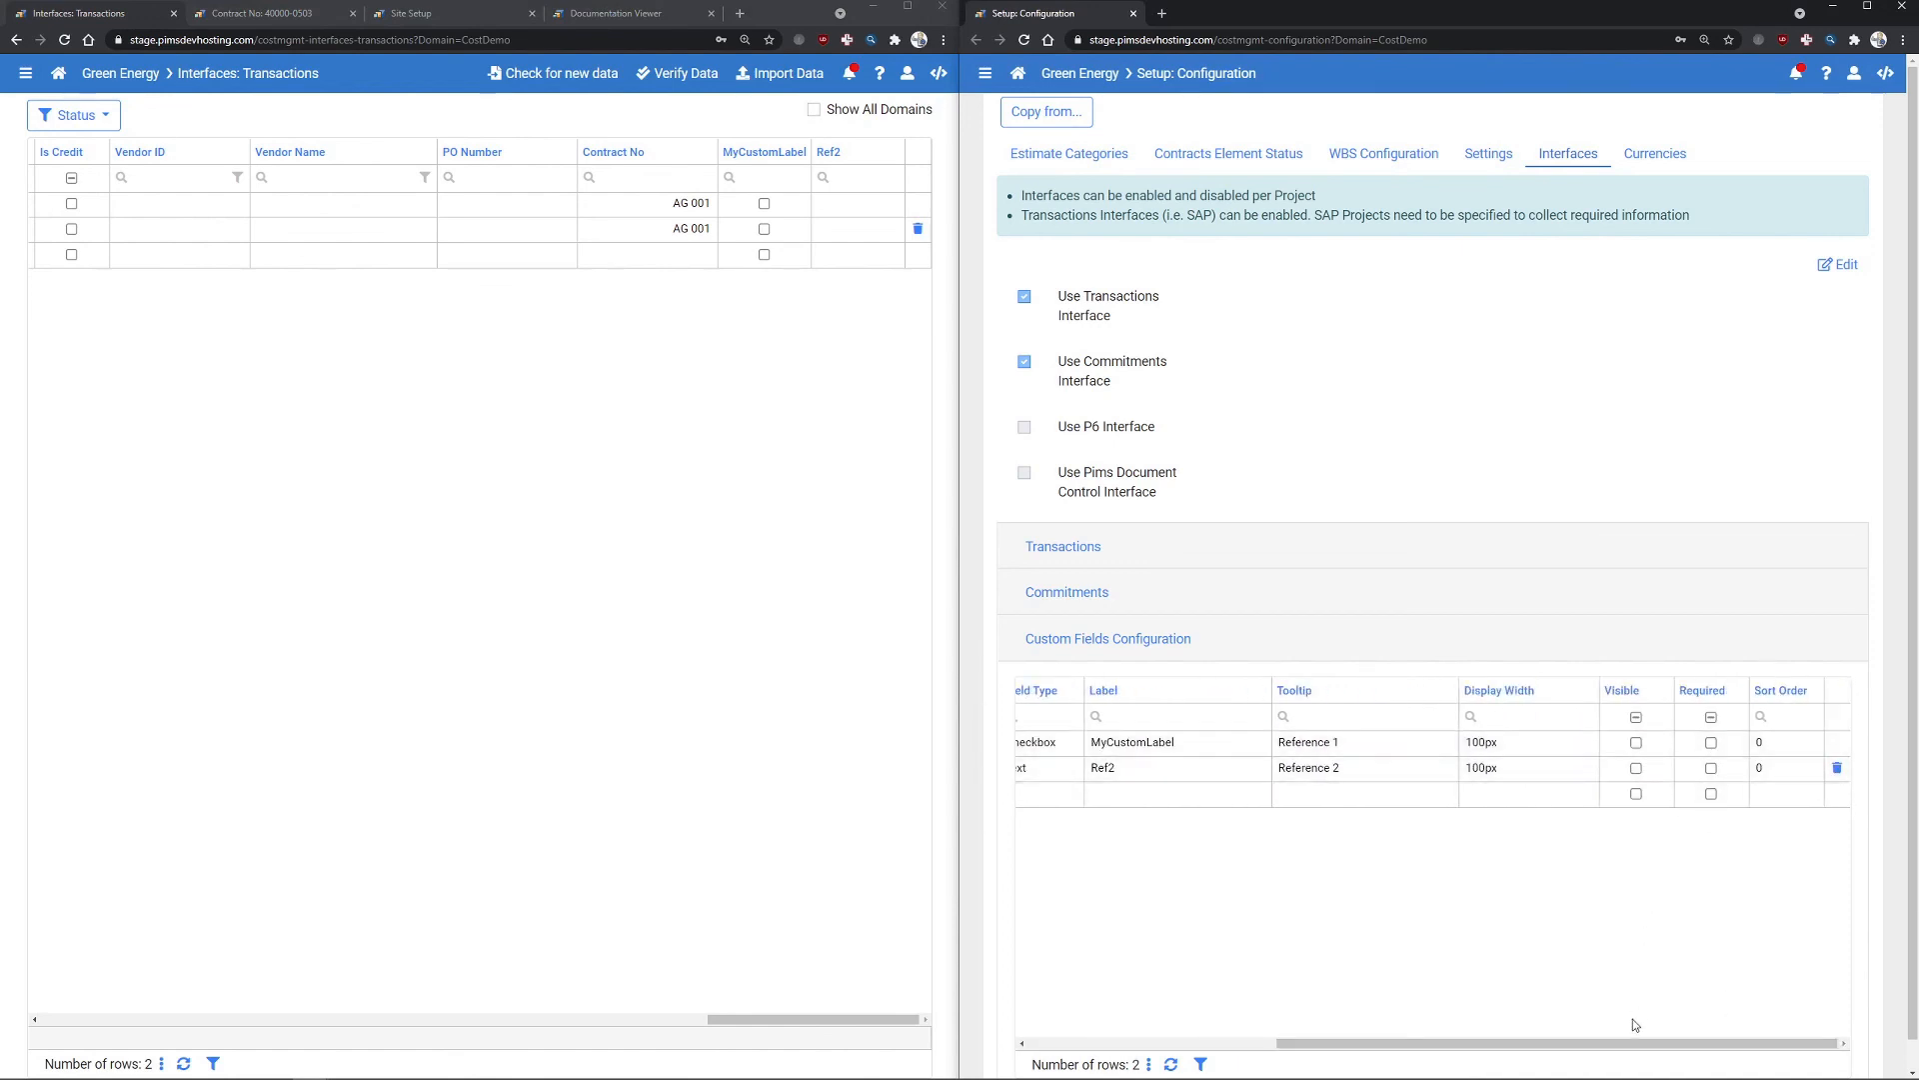
{"action": "left_click_drag", "start_coordinate": [1640, 1044], "coordinate": [1366, 1034]}
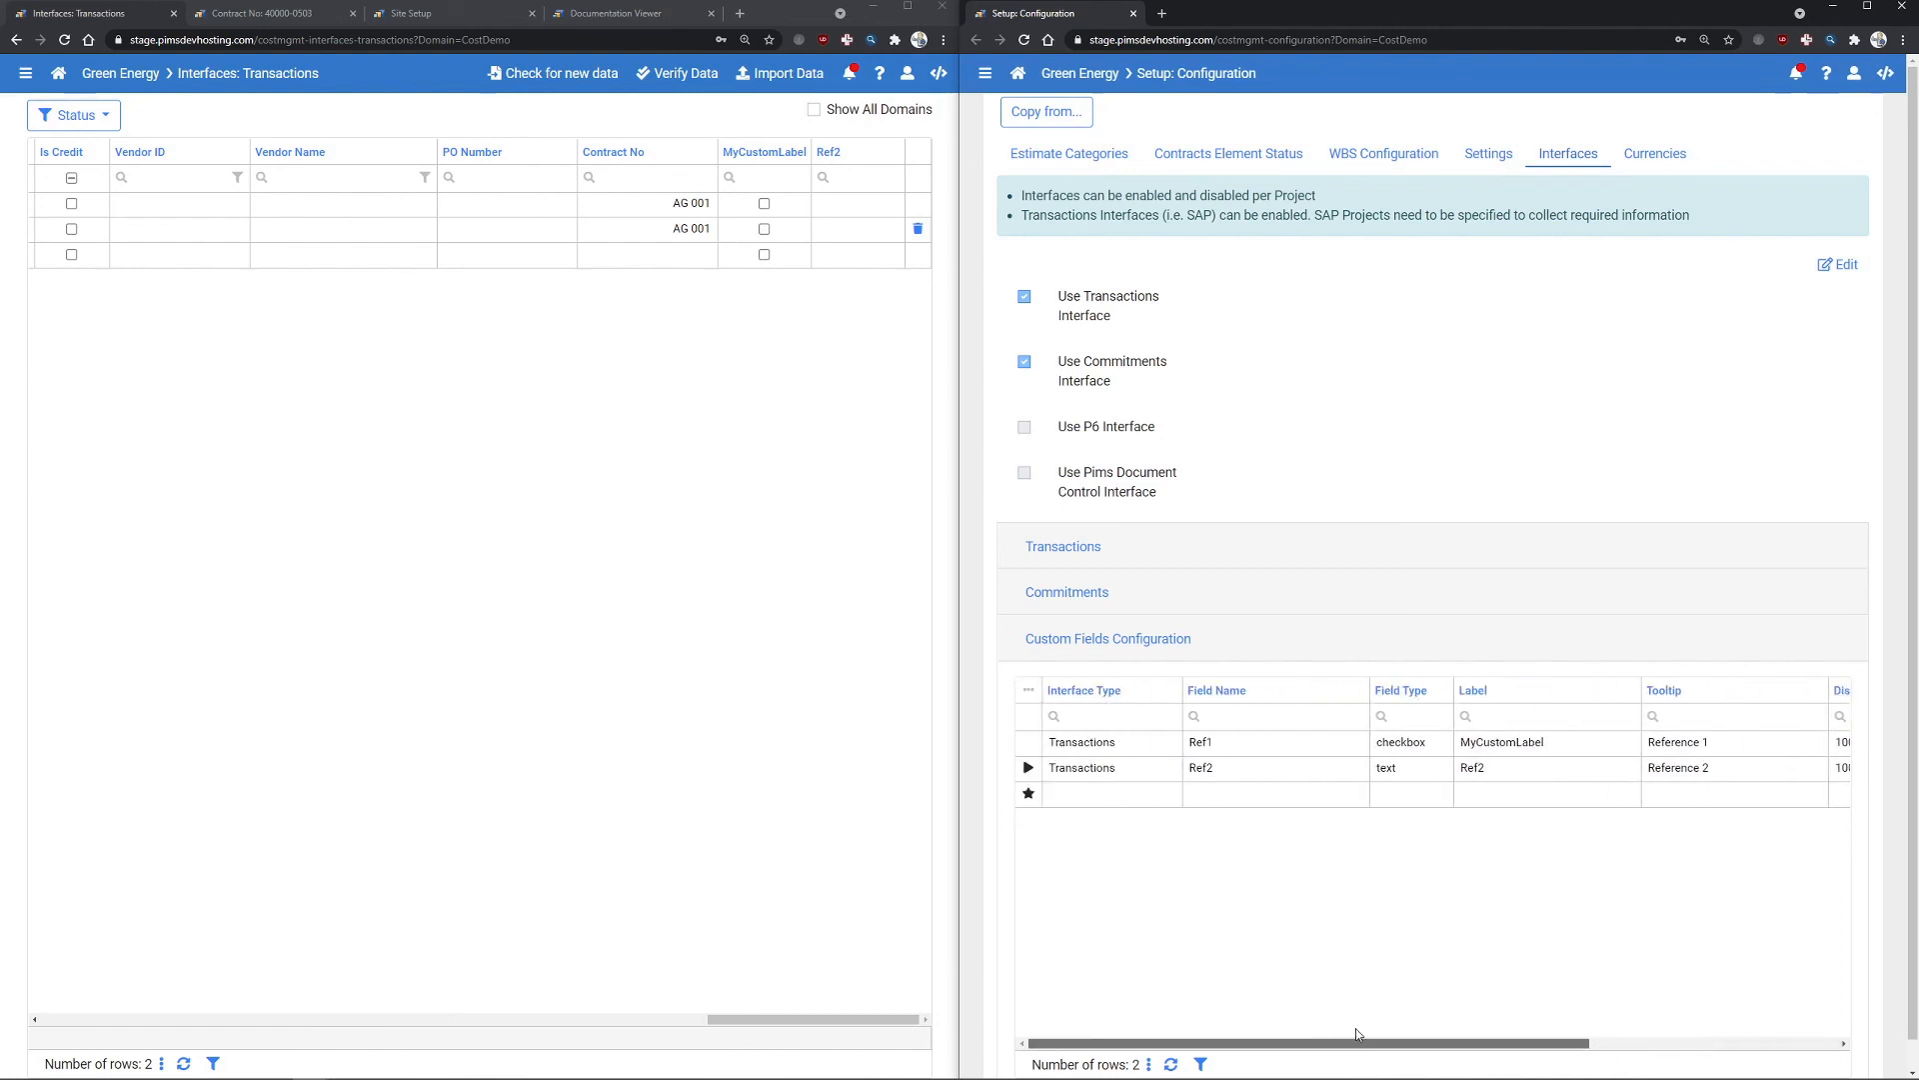
{"action": "left_click", "coordinate": [1410, 742]}
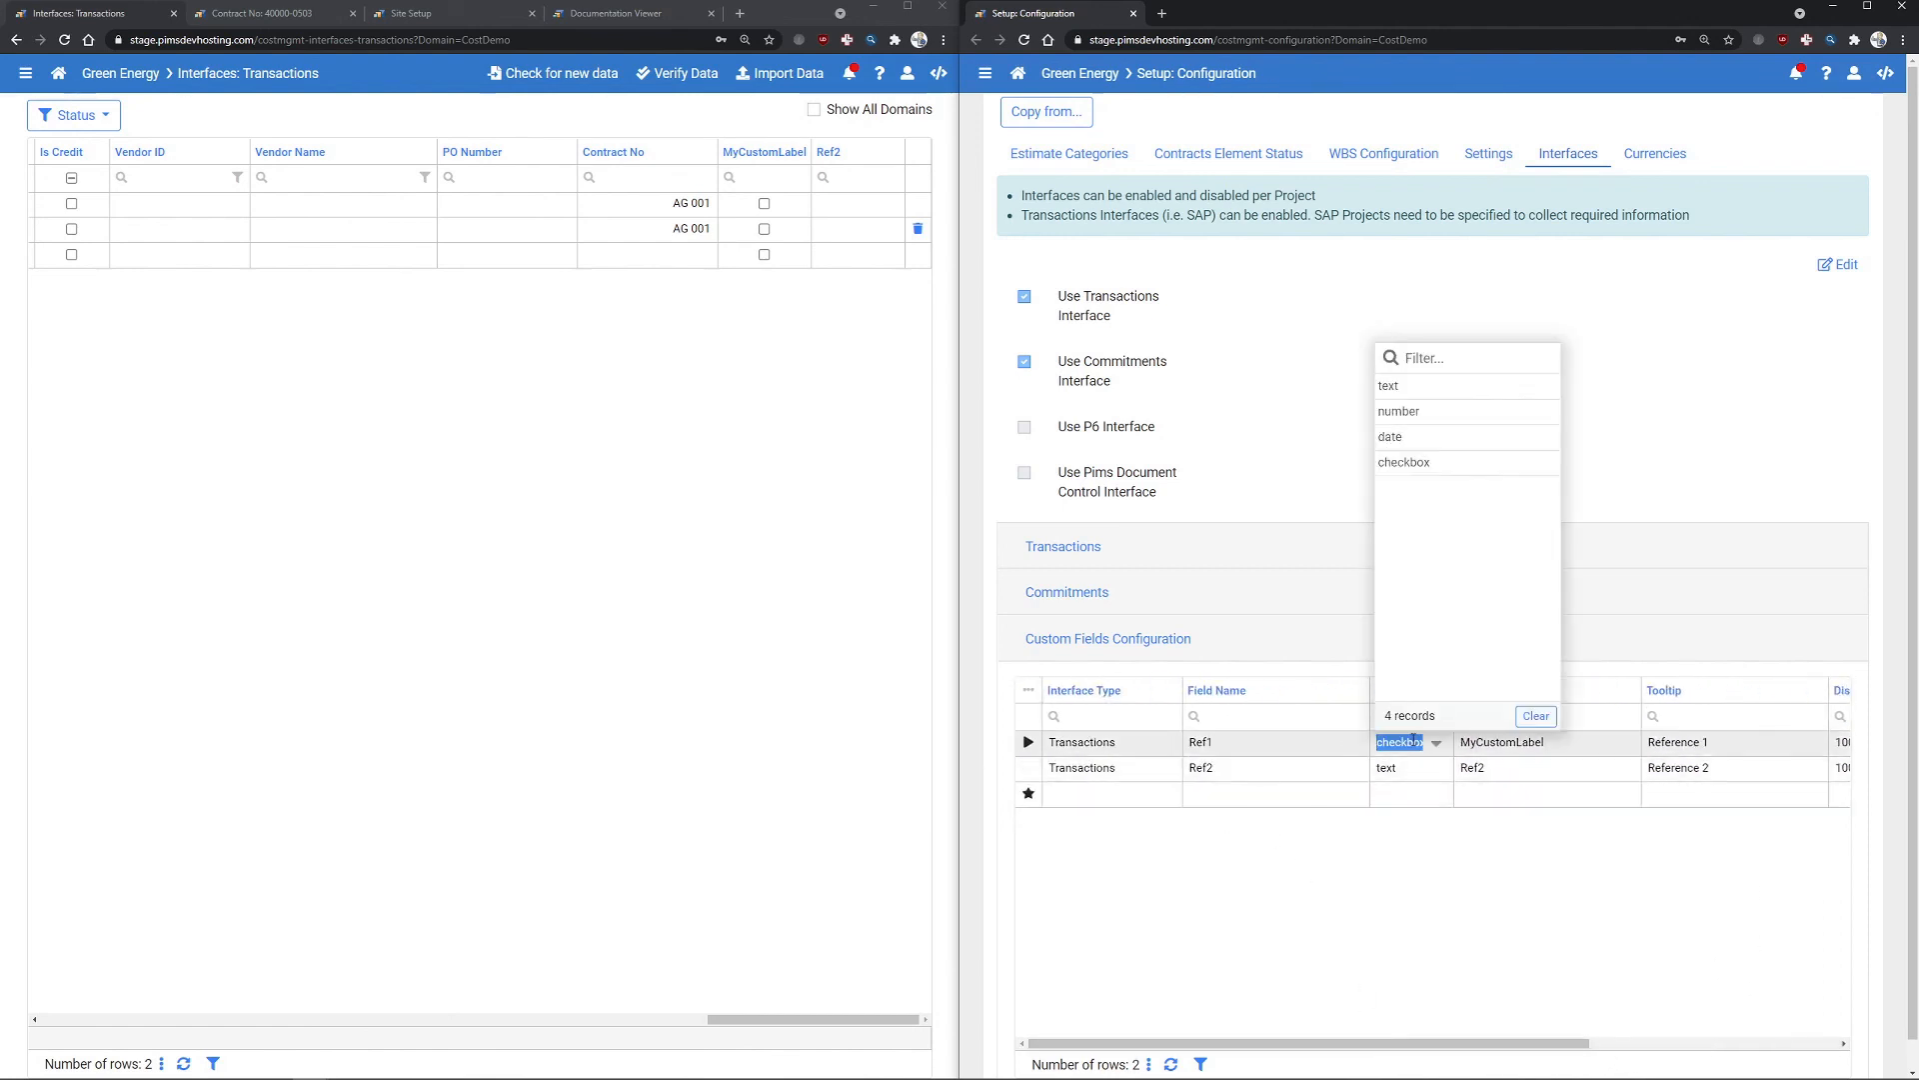
{"action": "left_click", "coordinate": [1245, 793]}
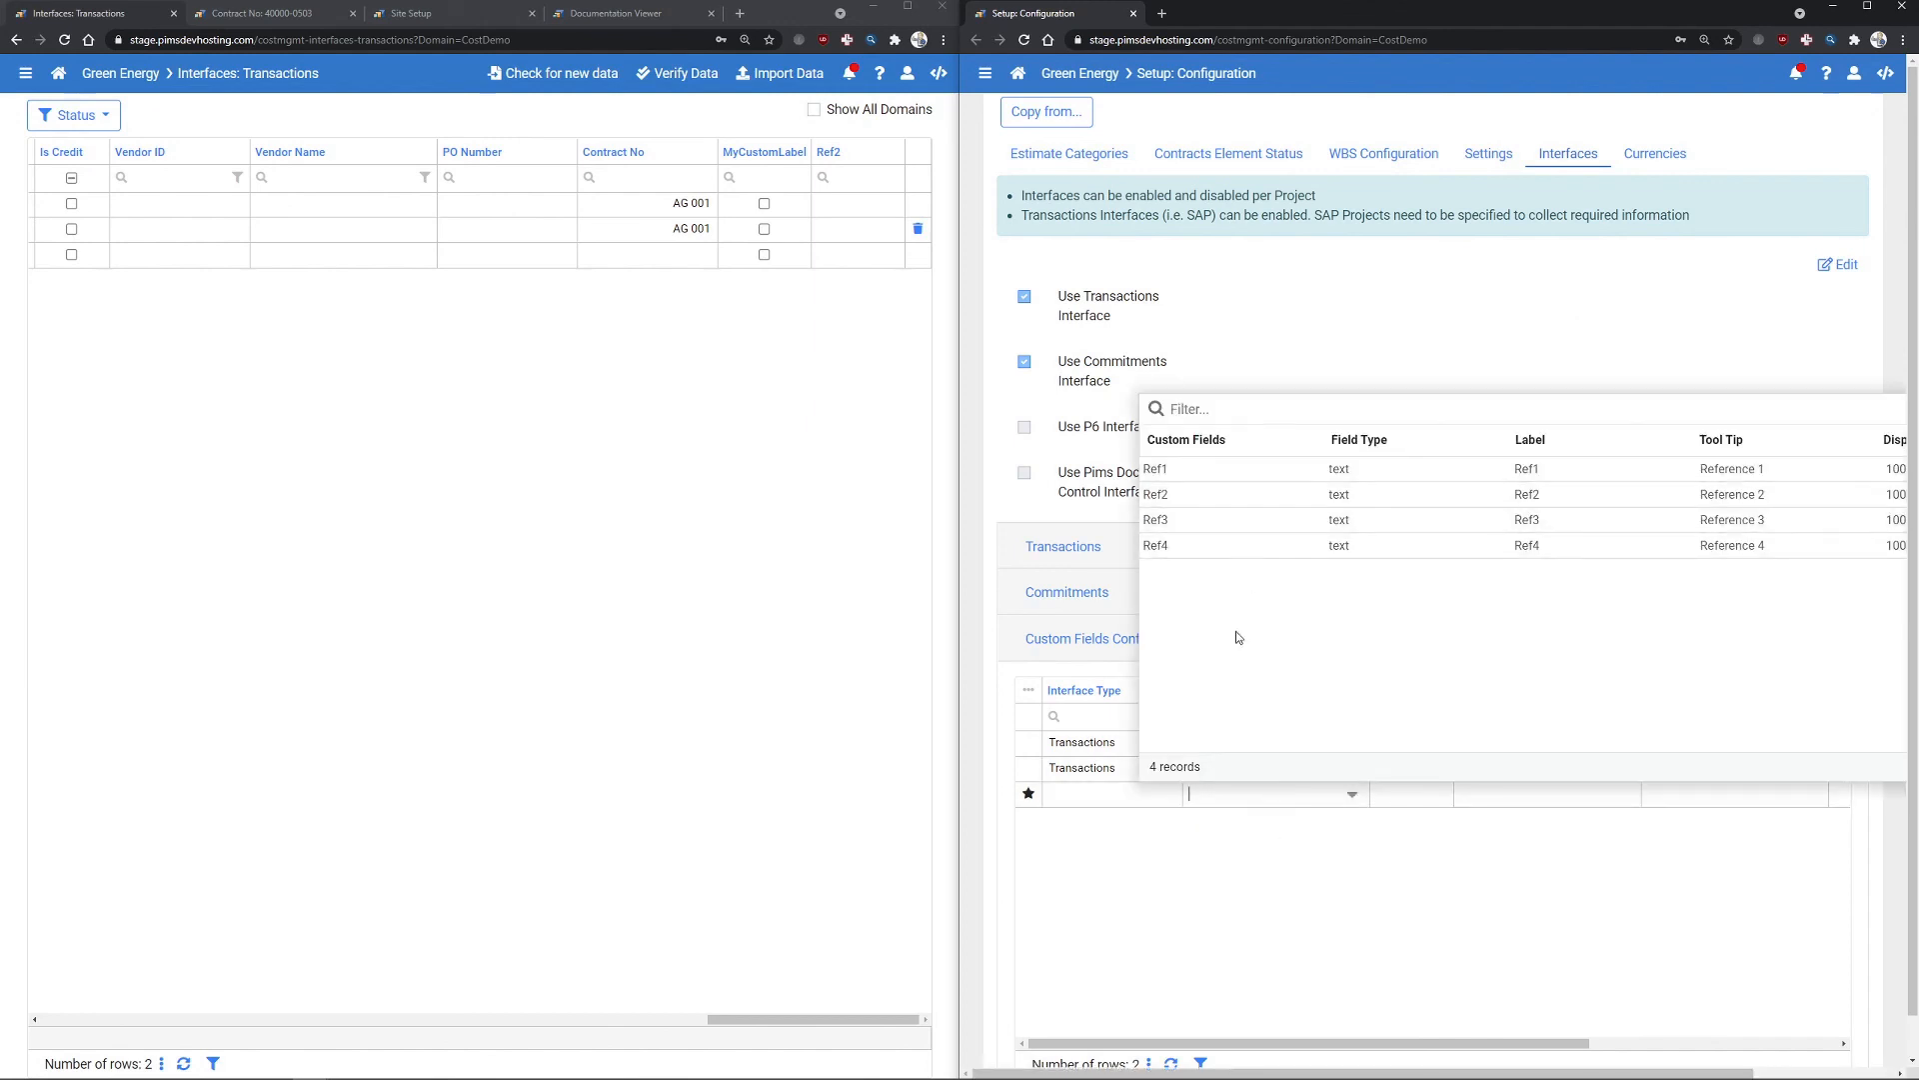
{"action": "left_click", "coordinate": [1313, 869]}
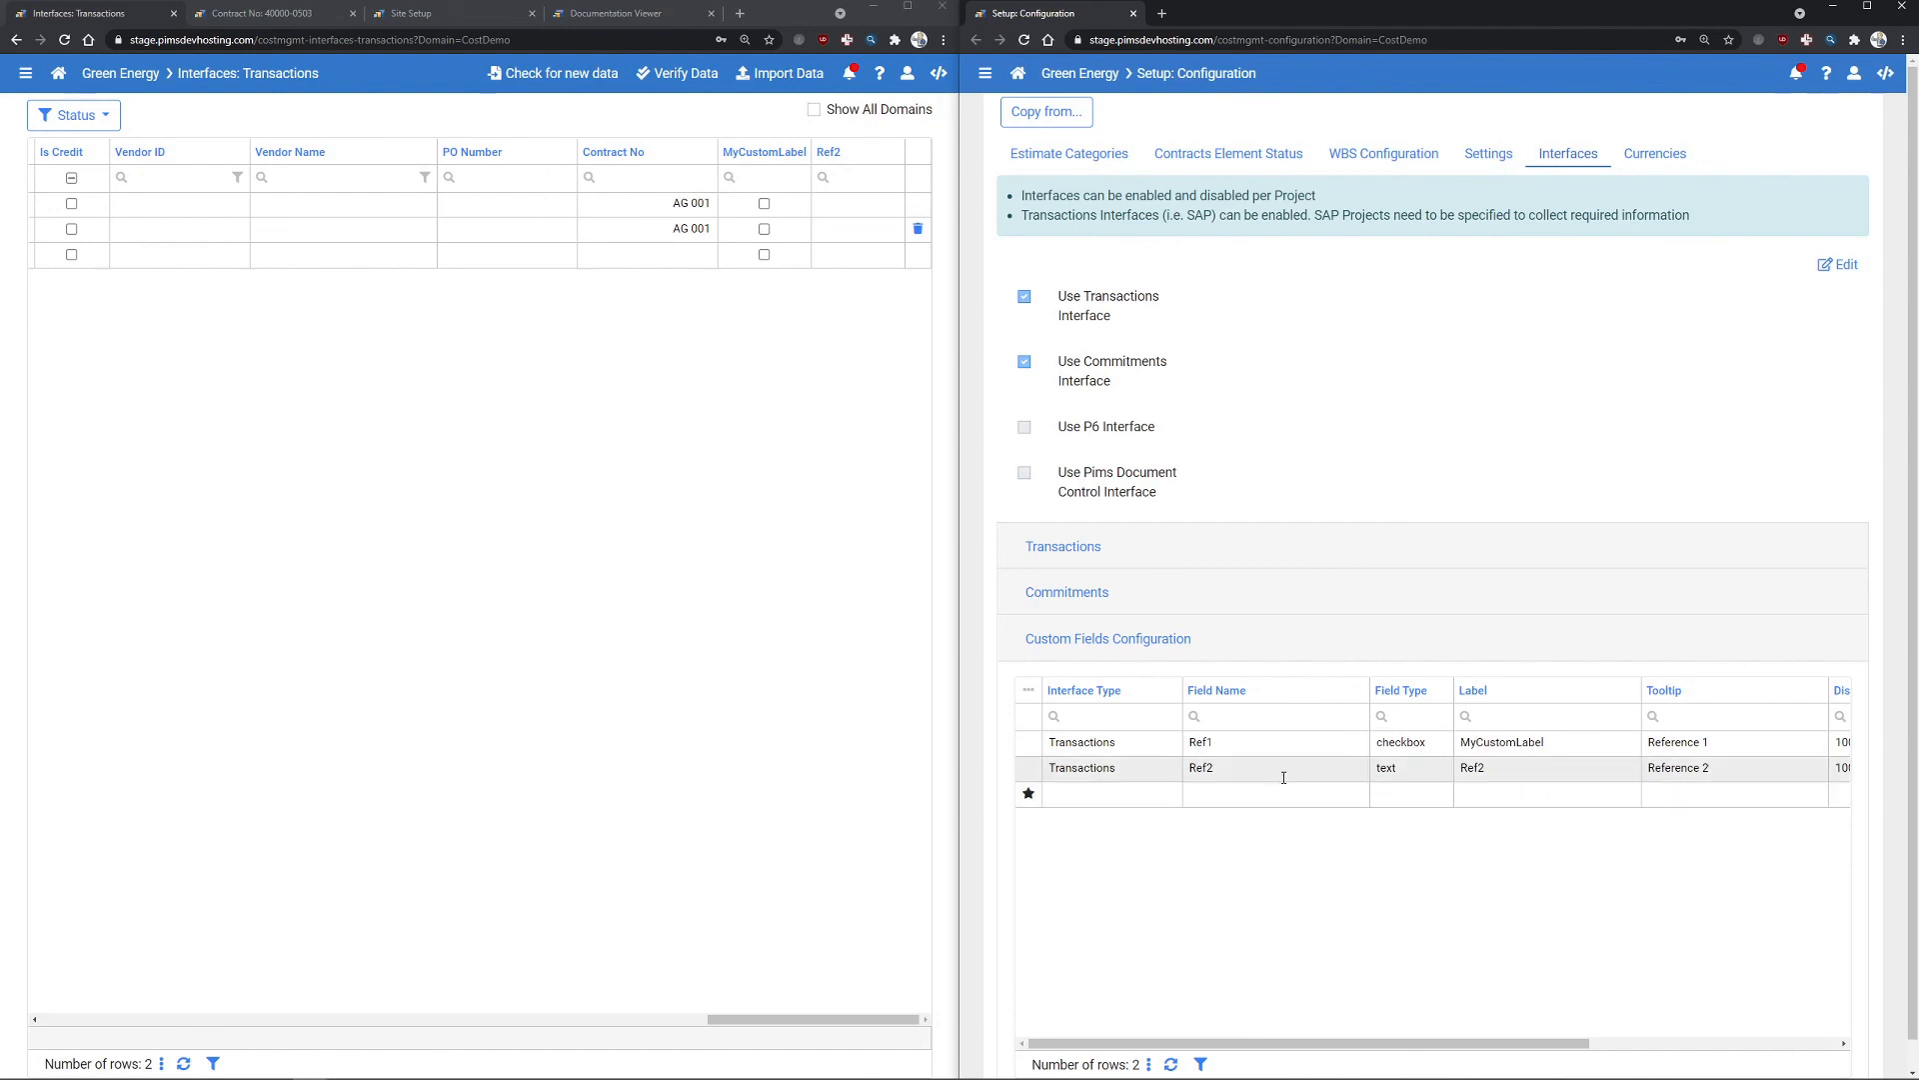
{"action": "left_click", "coordinate": [1400, 768]}
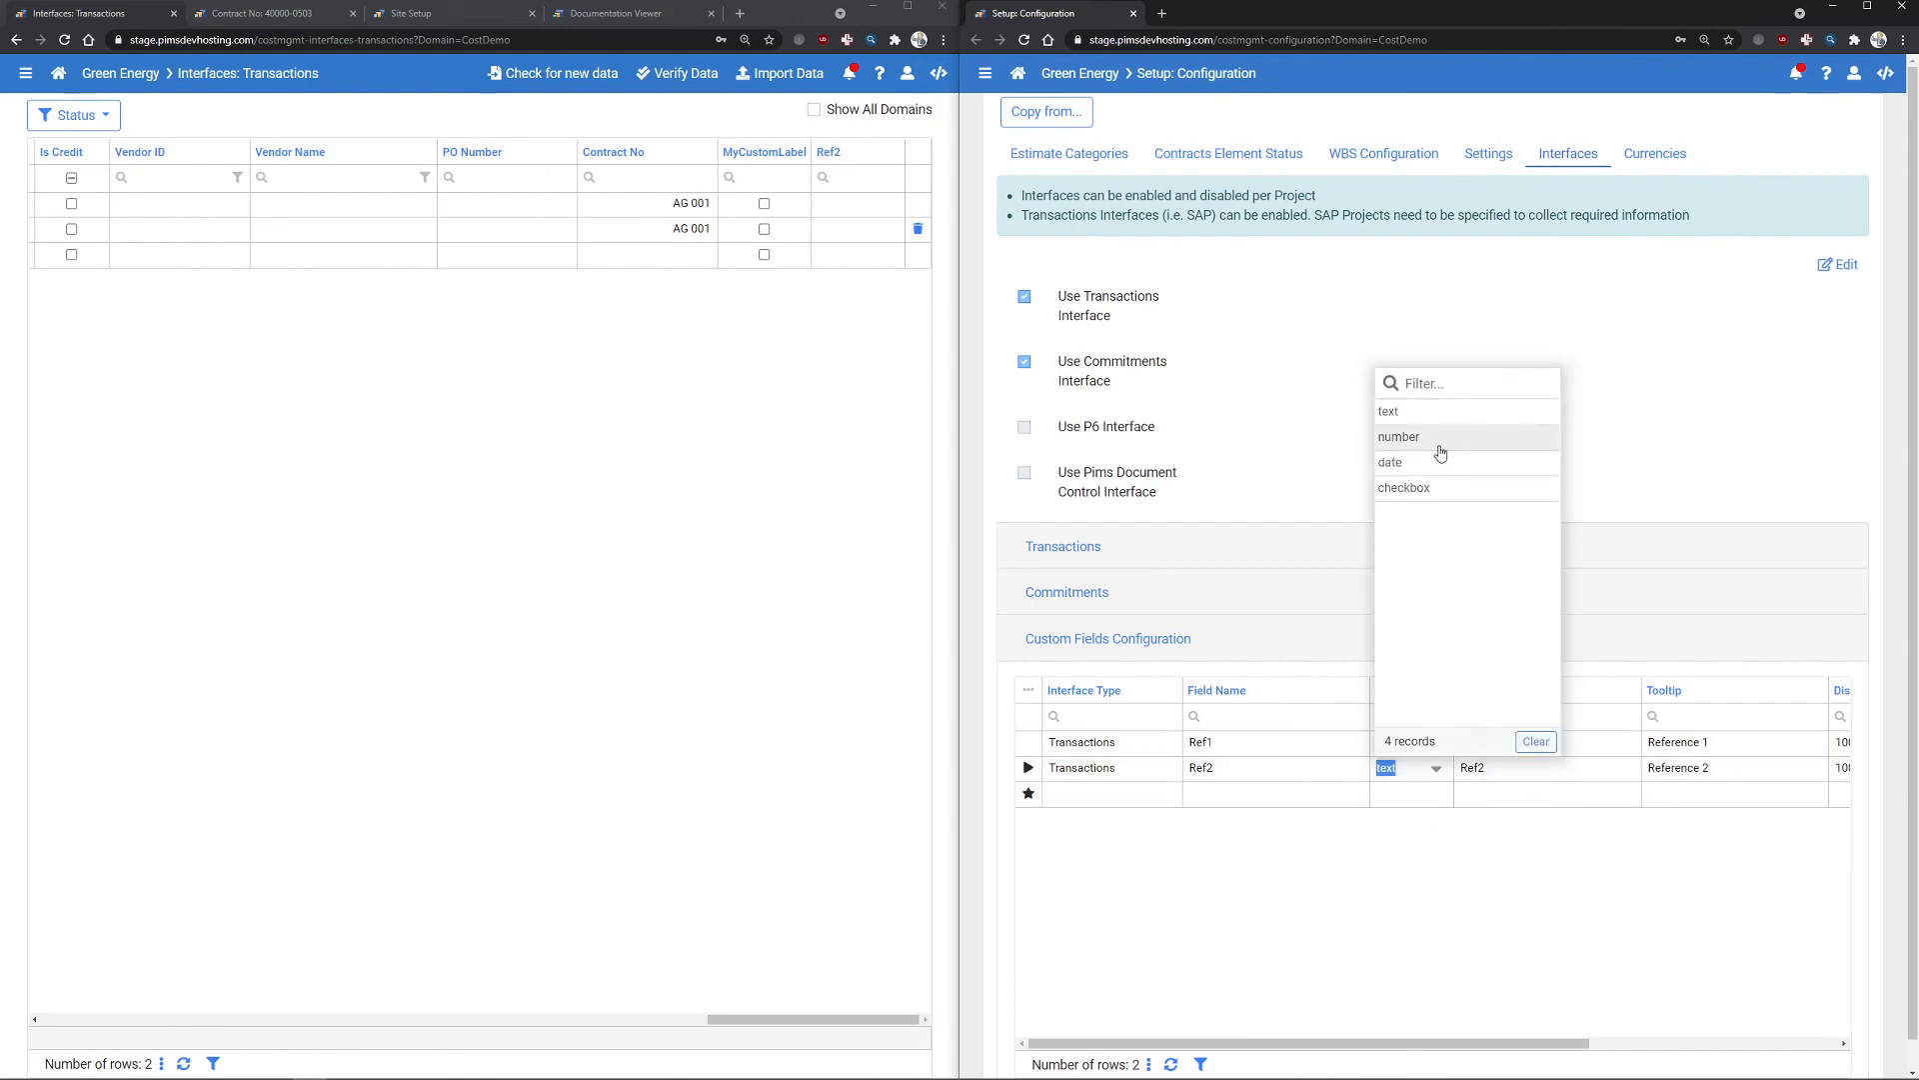
{"action": "left_click", "coordinate": [1510, 847]}
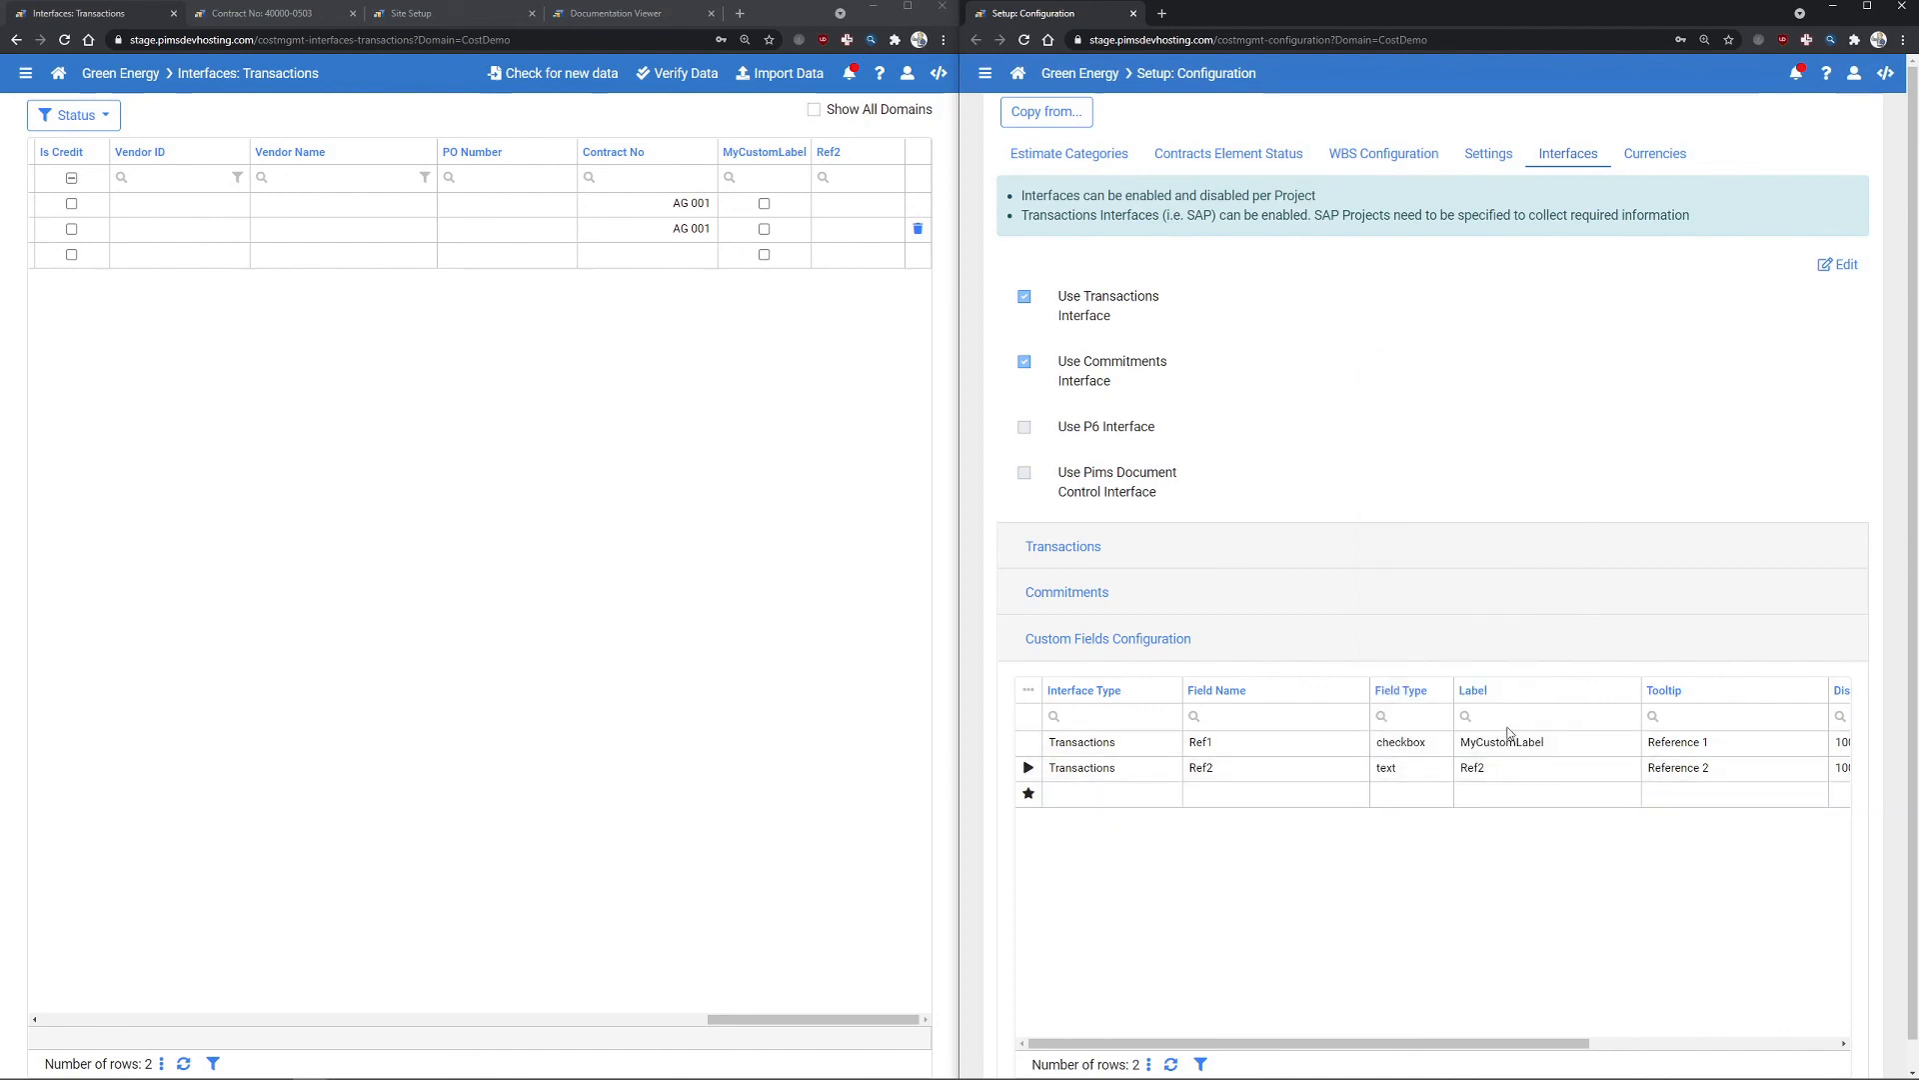
{"action": "left_click", "coordinate": [1540, 742]}
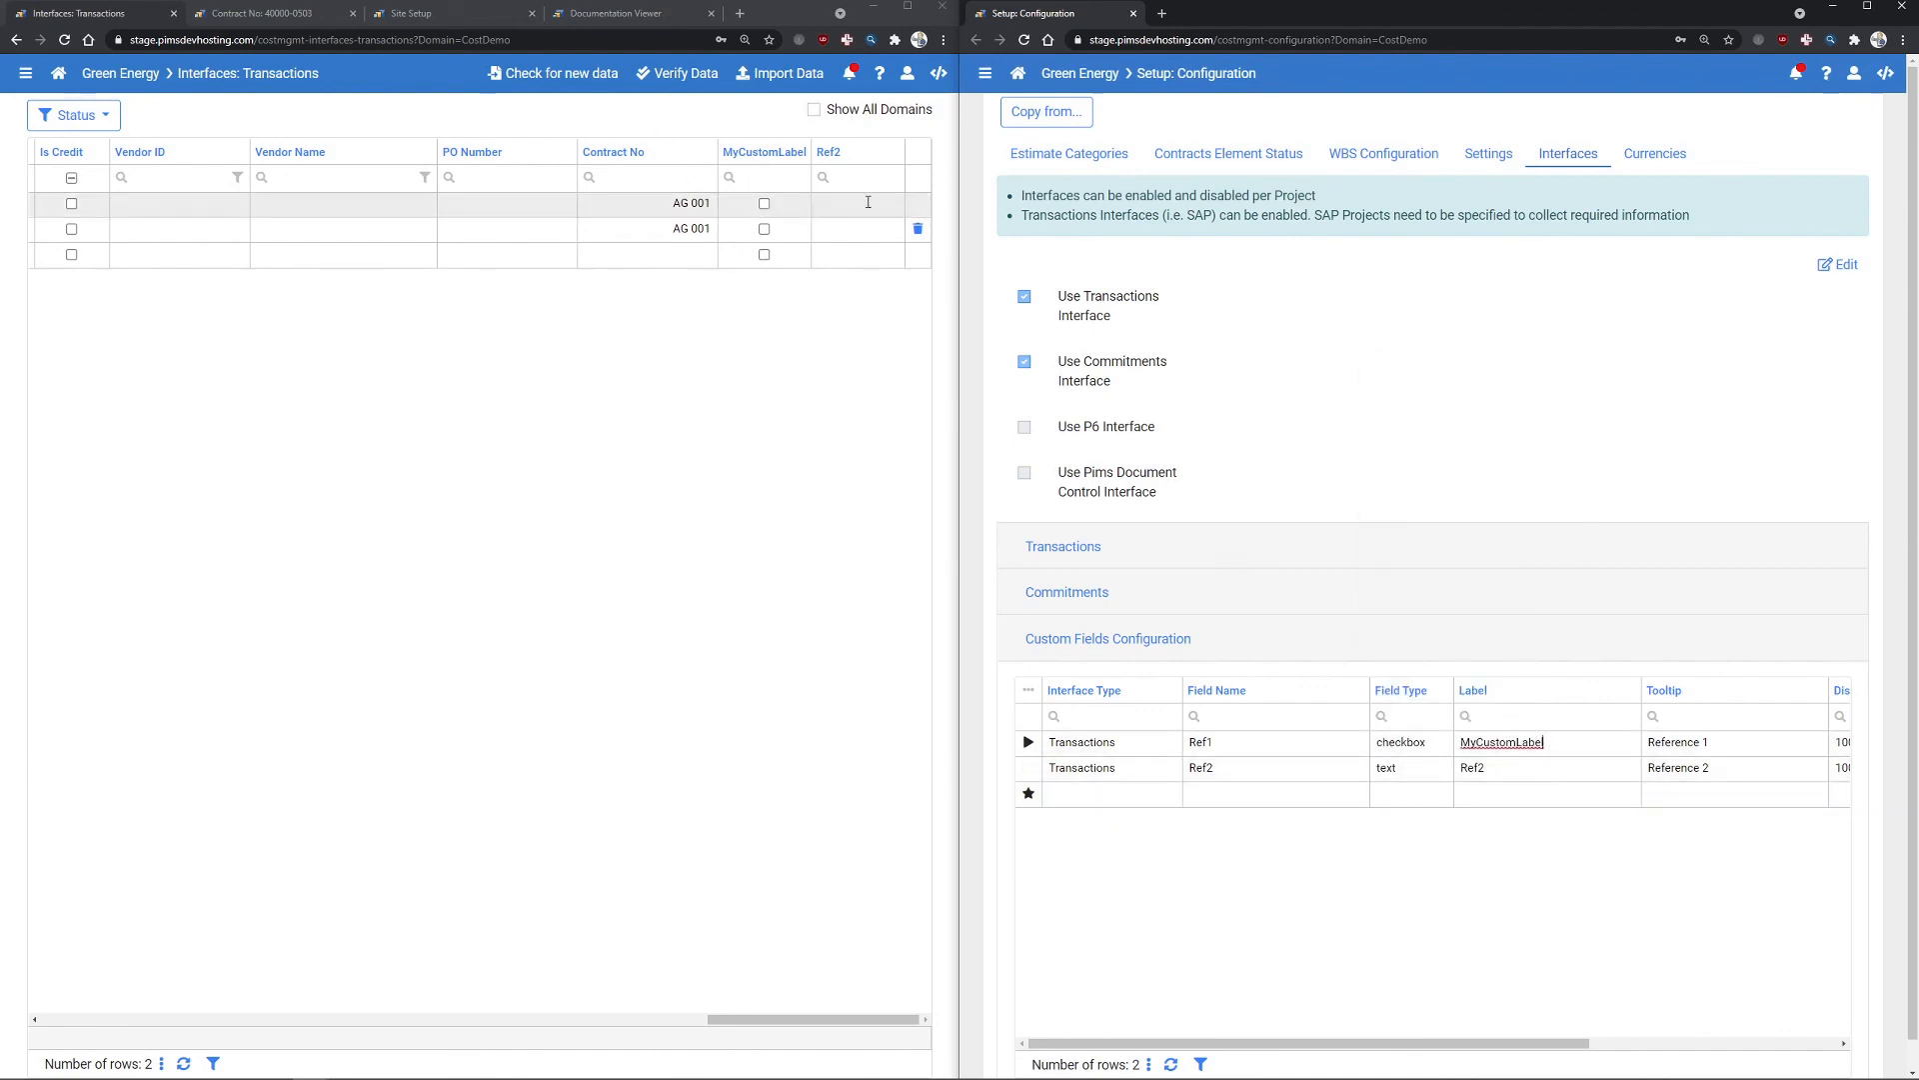
{"action": "left_click", "coordinate": [831, 201]}
{"action": "left_click", "coordinate": [847, 205]}
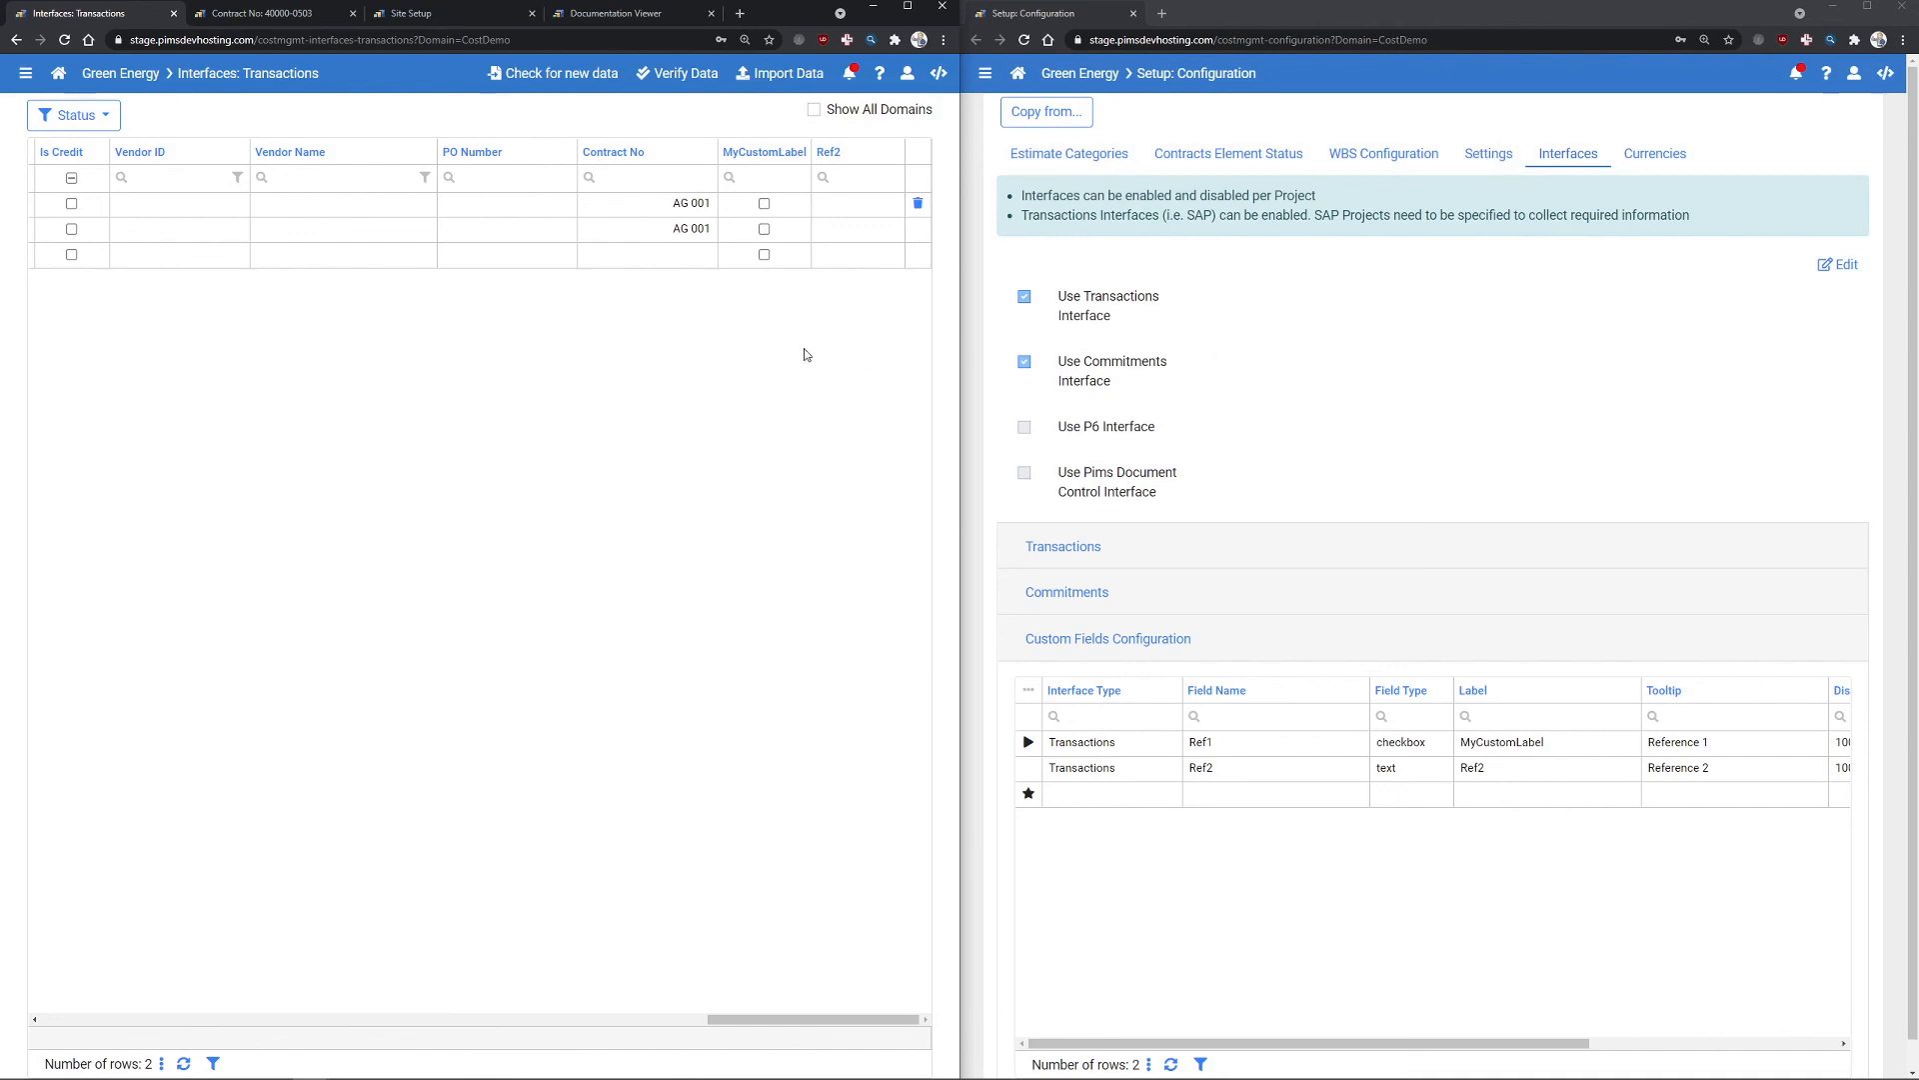
{"action": "left_click_drag", "start_coordinate": [830, 1019], "coordinate": [136, 950]}
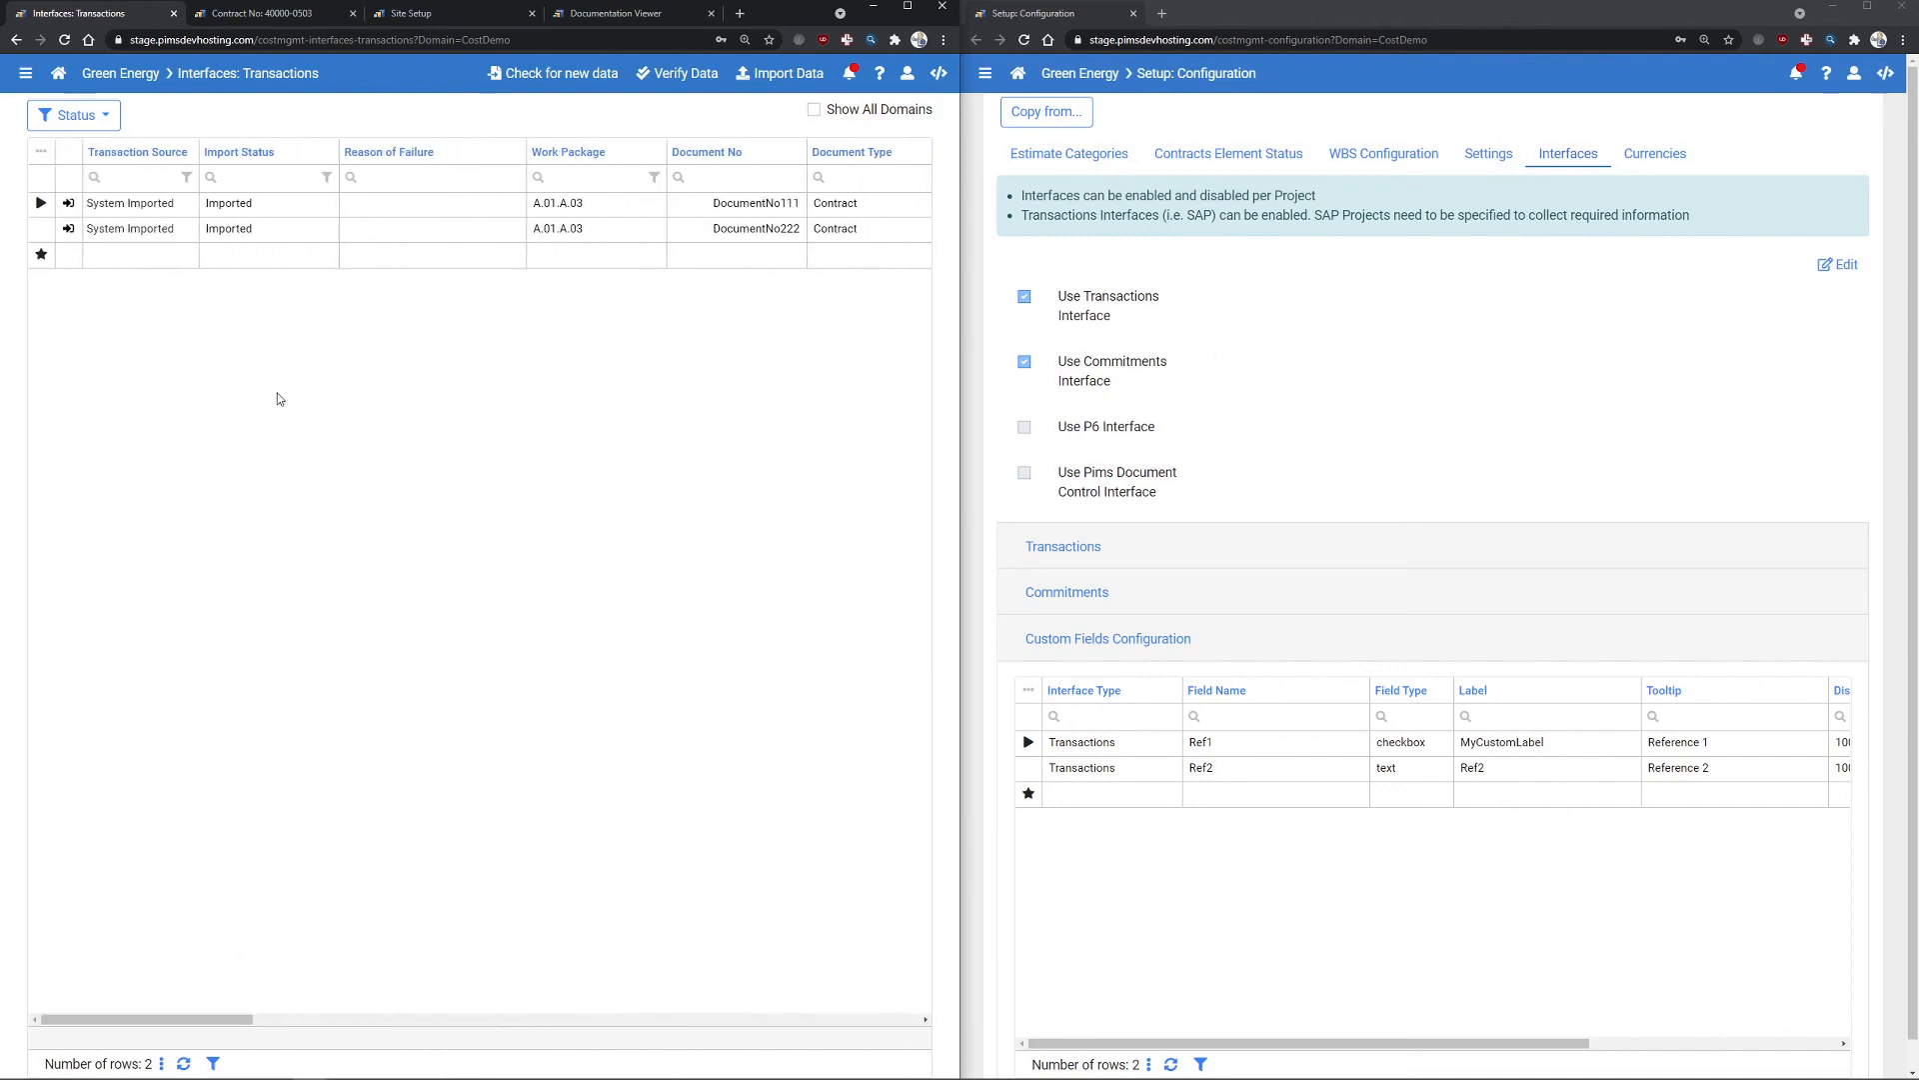